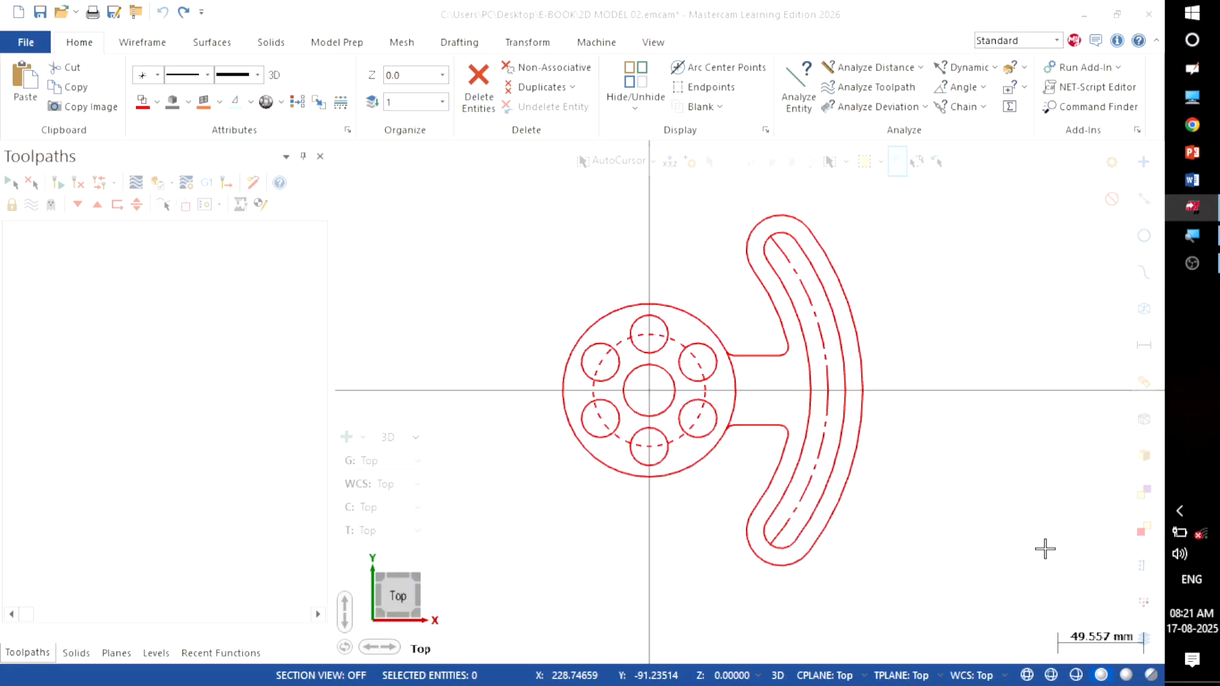
Step: Window-select all part geometry for a bounding box, previewing 173.4 × 202.46569 with Z 0
click(134, 43)
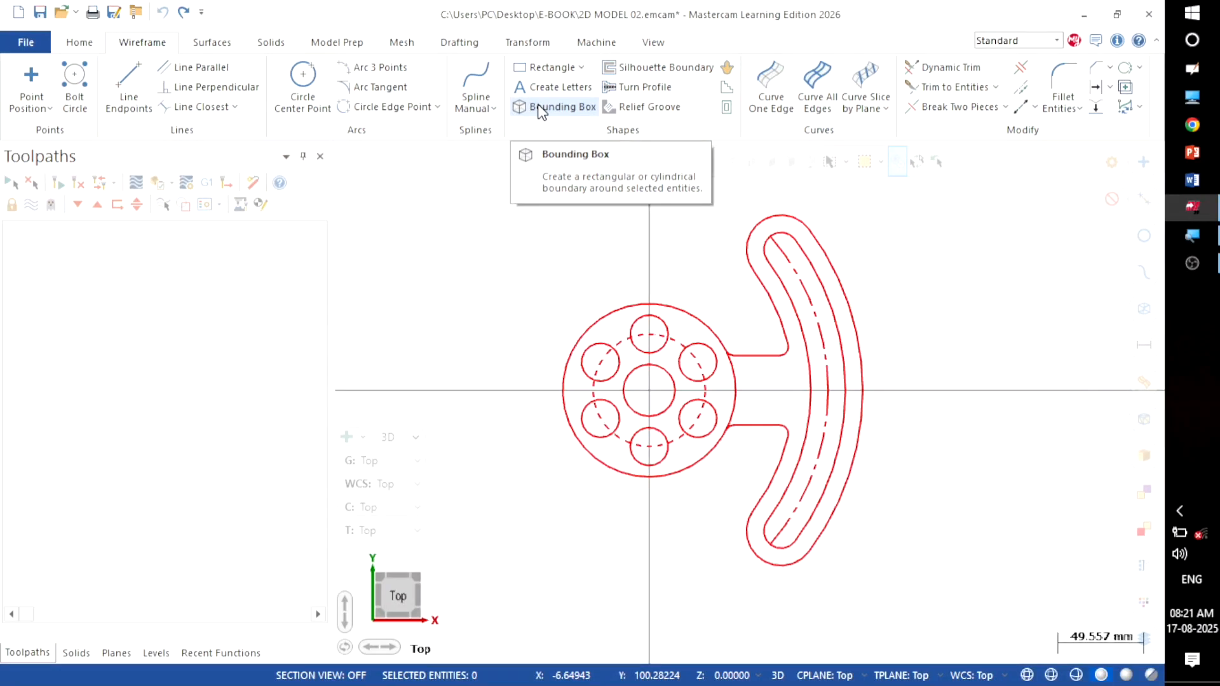
click(541, 111)
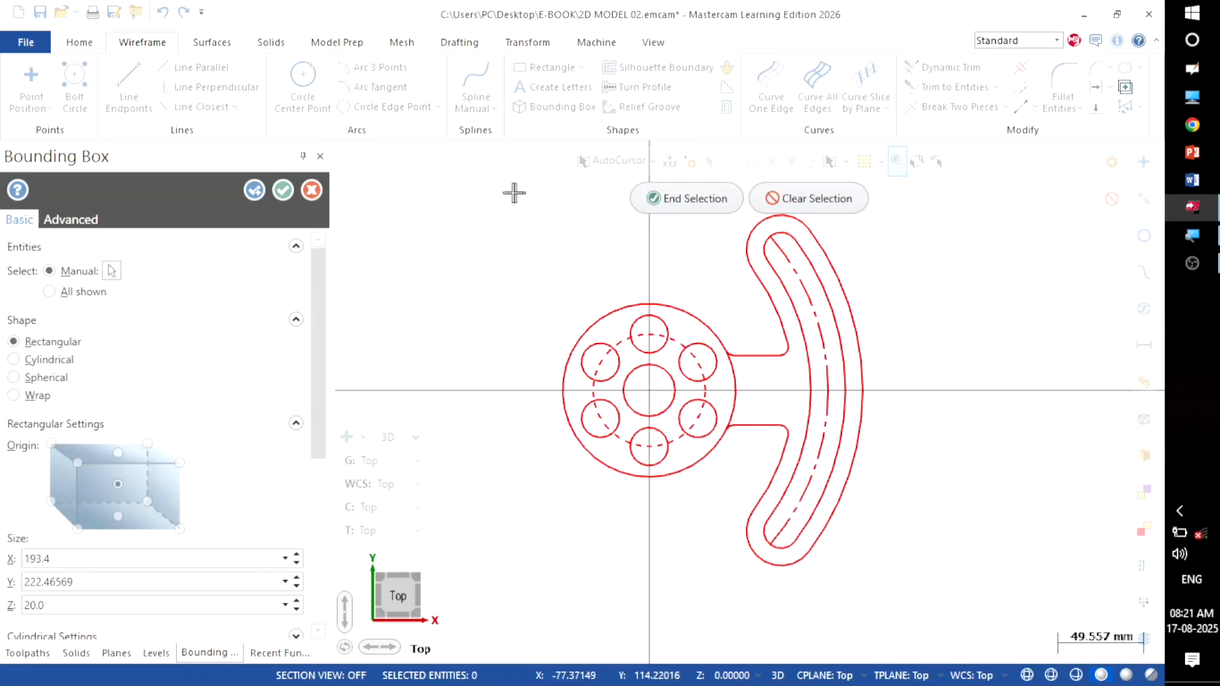
drag(485, 190, 915, 585)
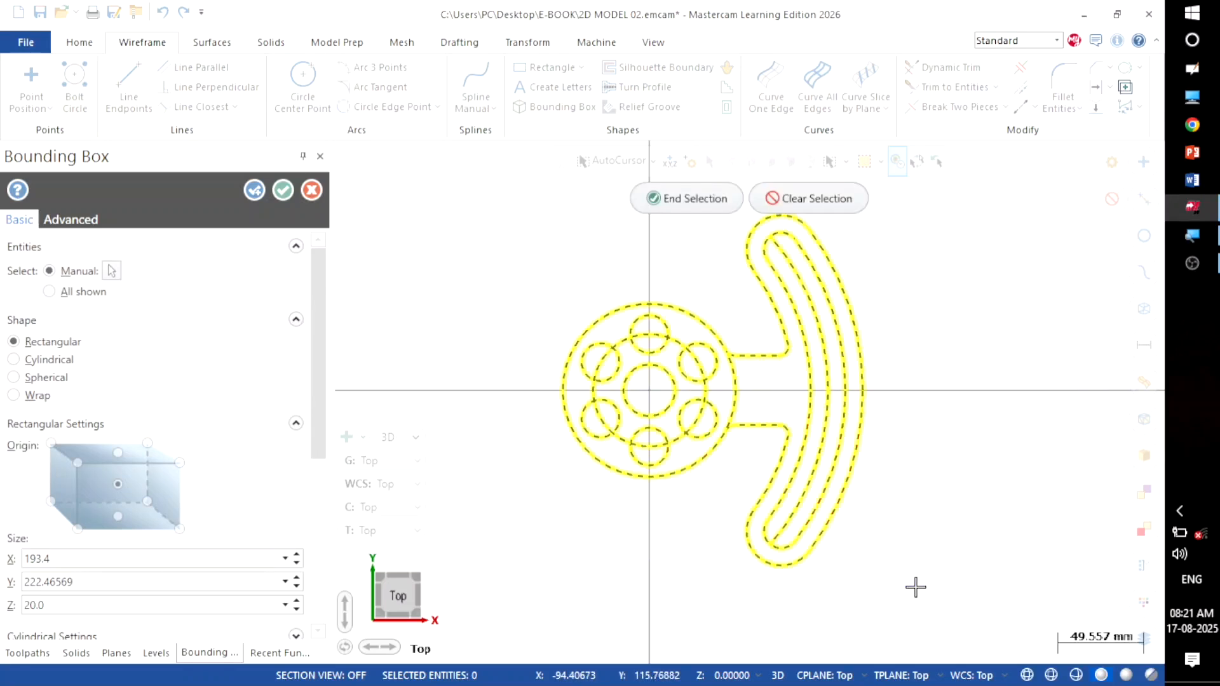
click(703, 199)
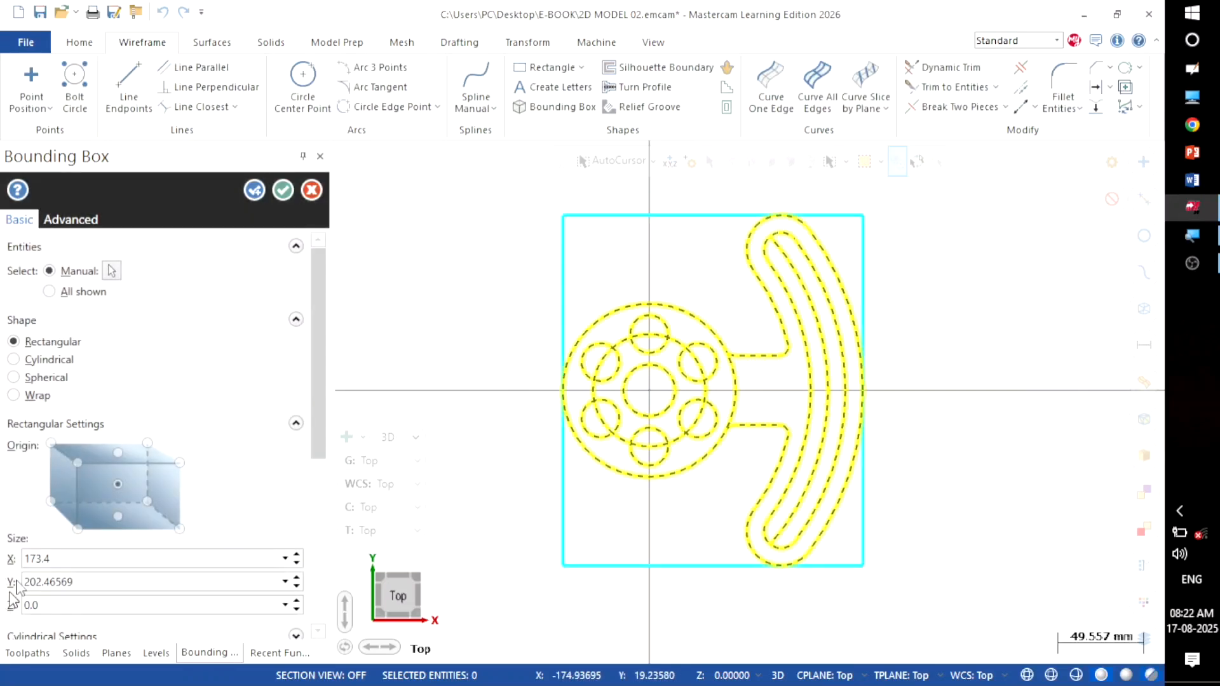
drag(321, 410, 322, 505)
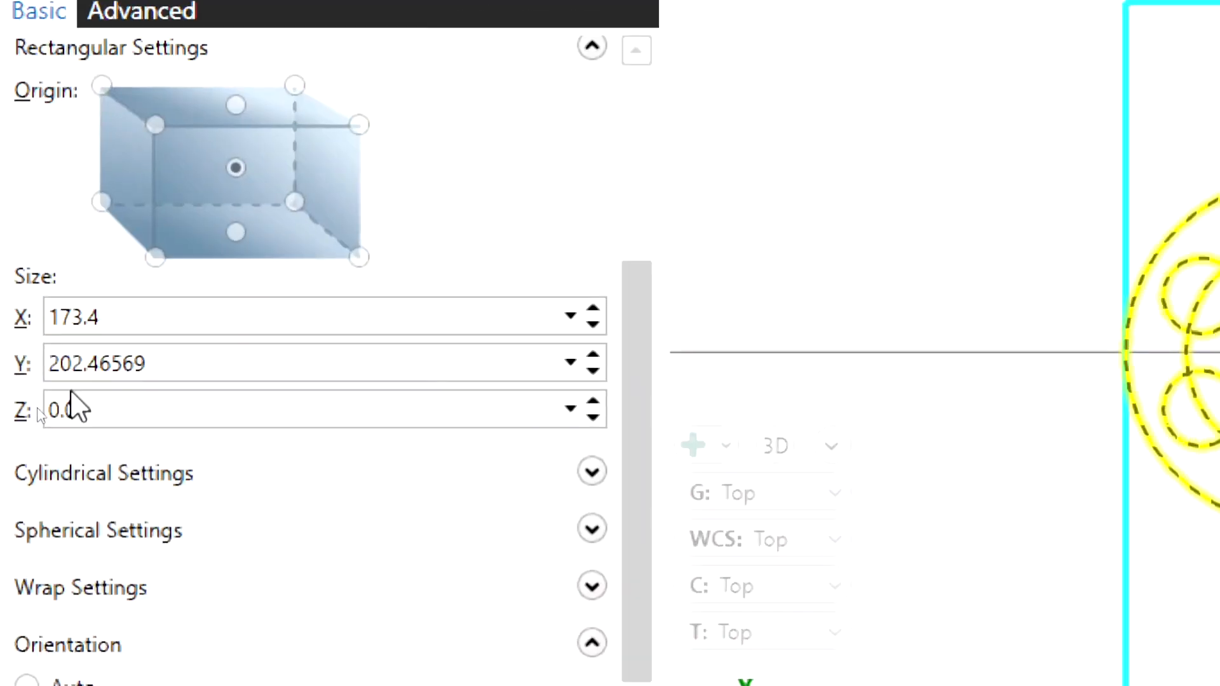
Step: Add +30 to the box X and Y sizes (203.4 × 232.46569) and accept the rectangle
click(130, 317)
click(131, 318)
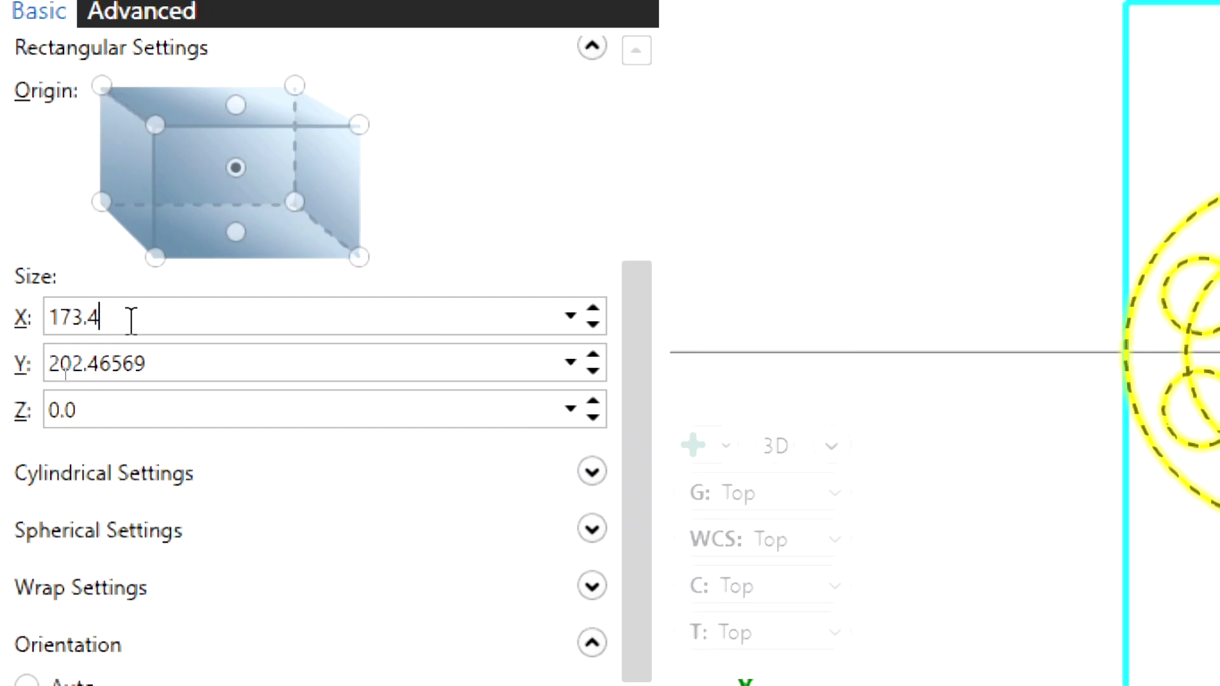
text(+30)
key(Return)
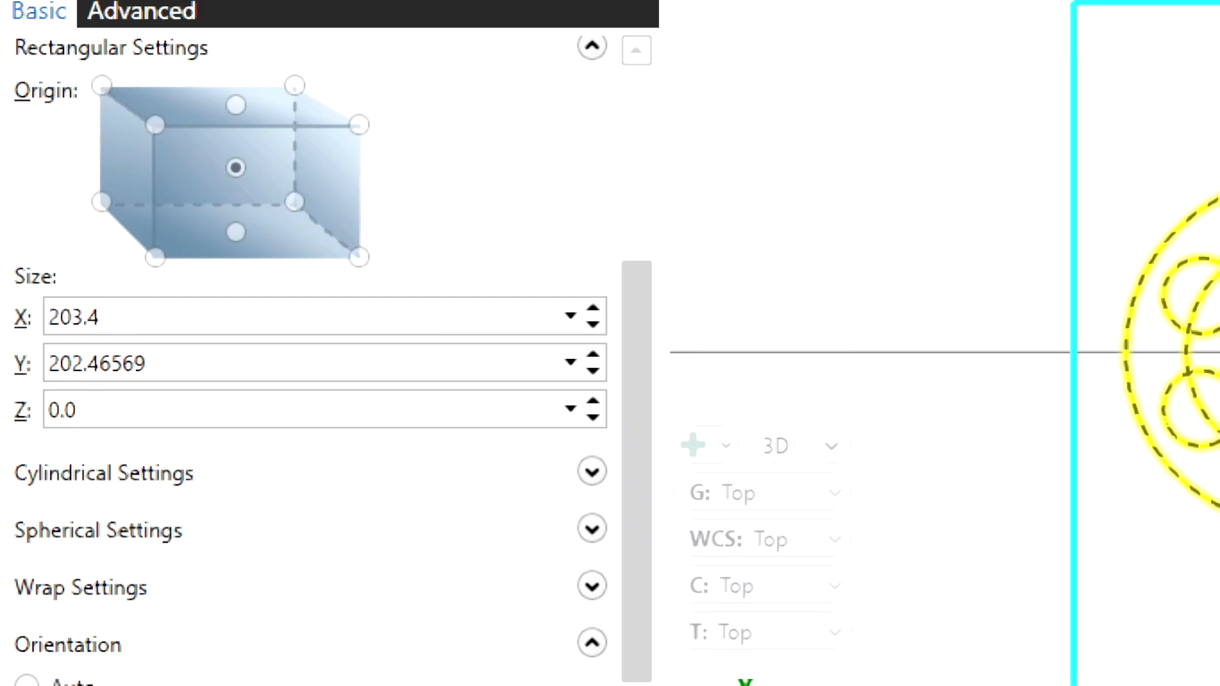
click(178, 365)
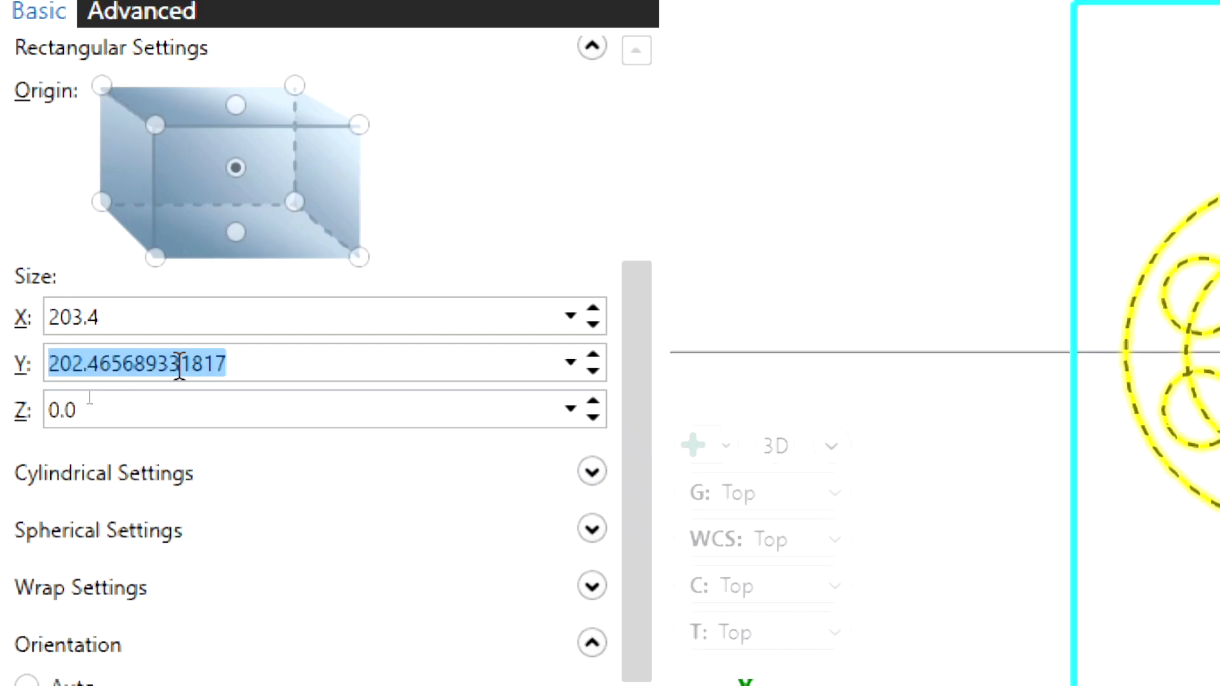
click(273, 376)
text(+30)
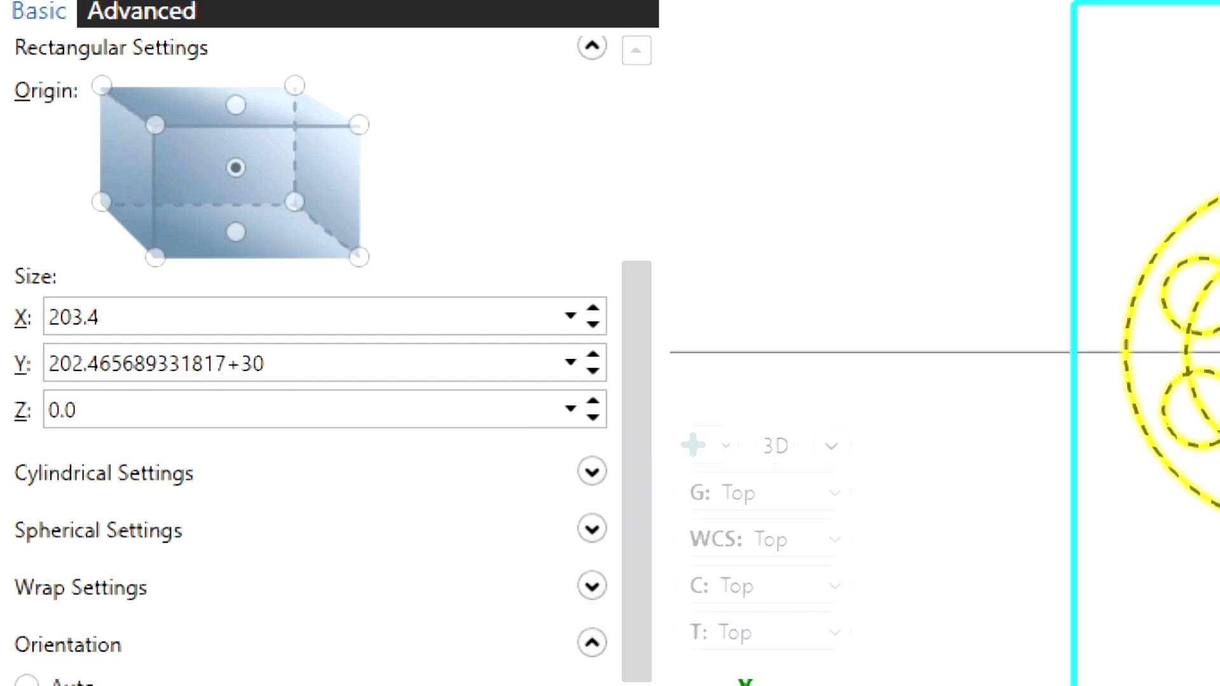
key(Return)
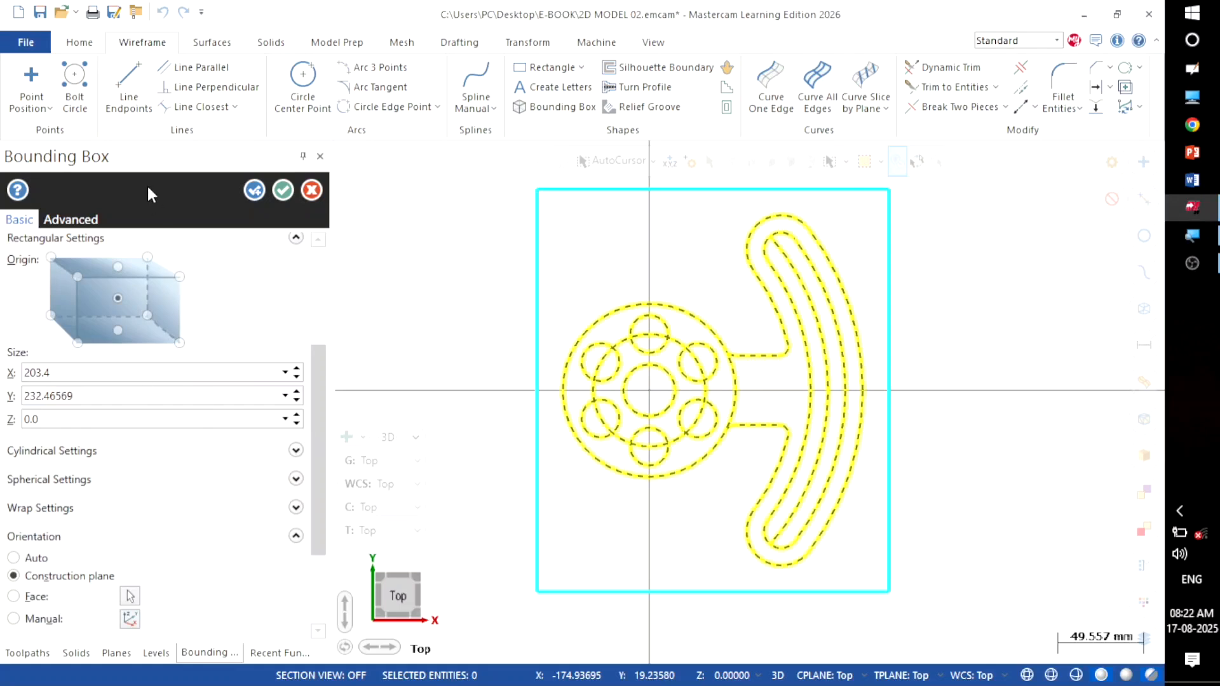
click(283, 190)
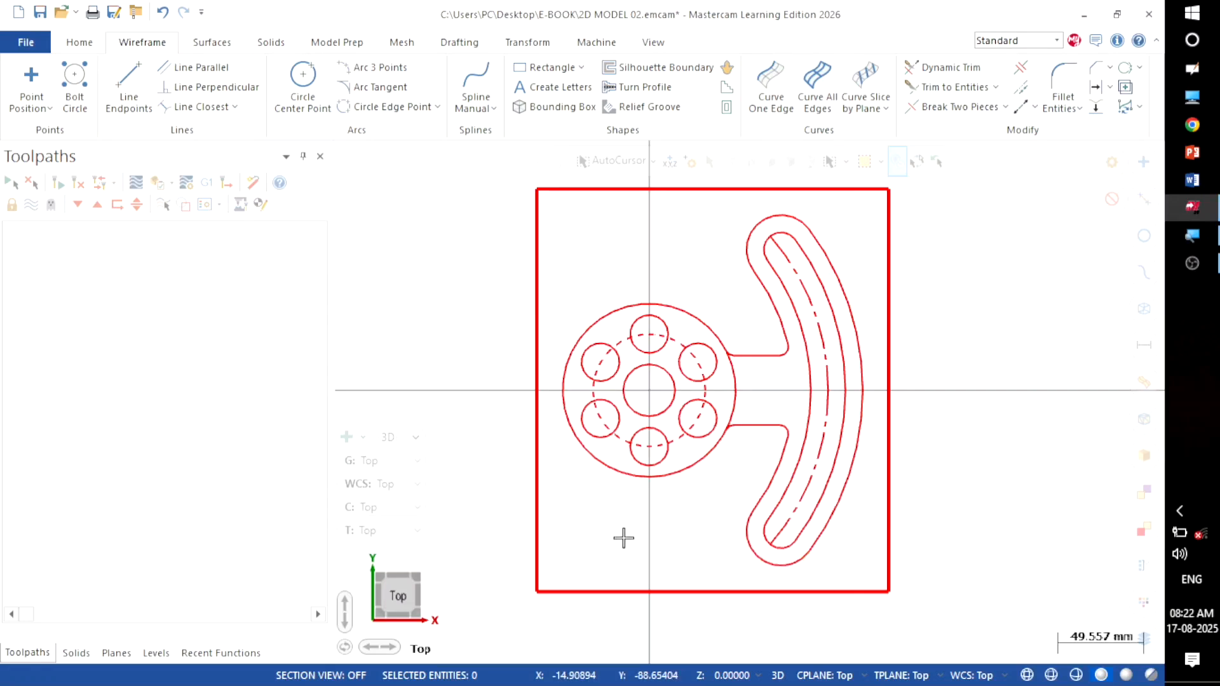
Step: Move all geometry to the origin using the rectangle's lower-left corner
click(534, 41)
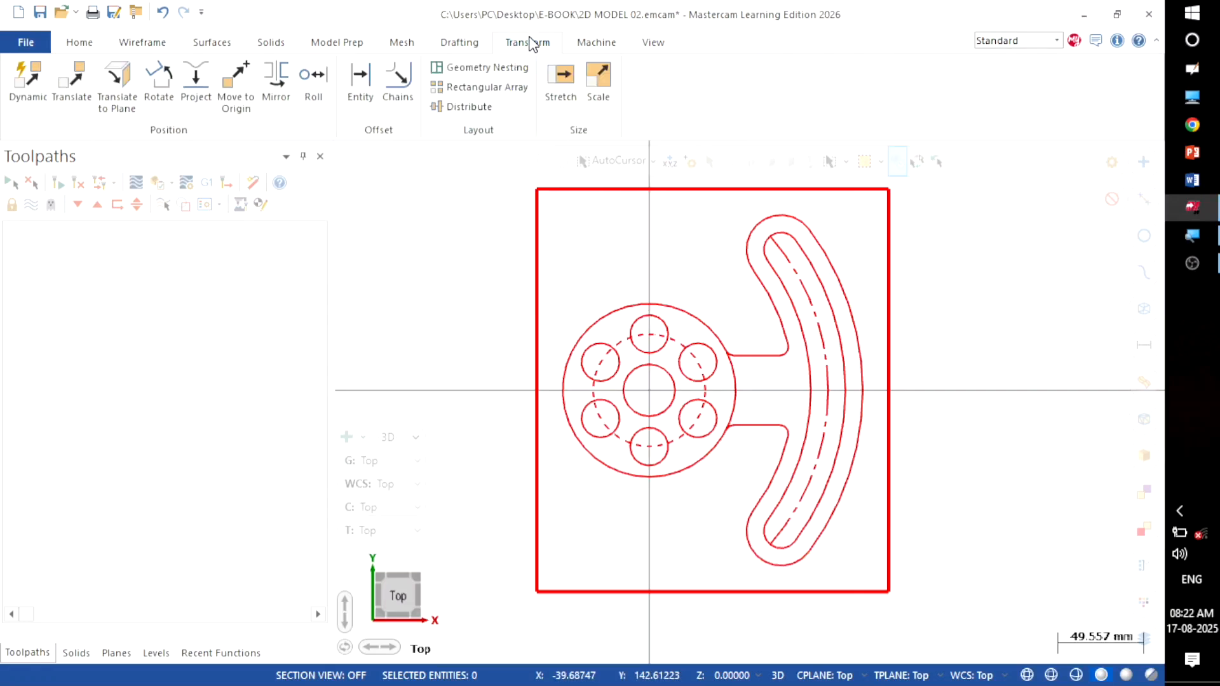
click(230, 79)
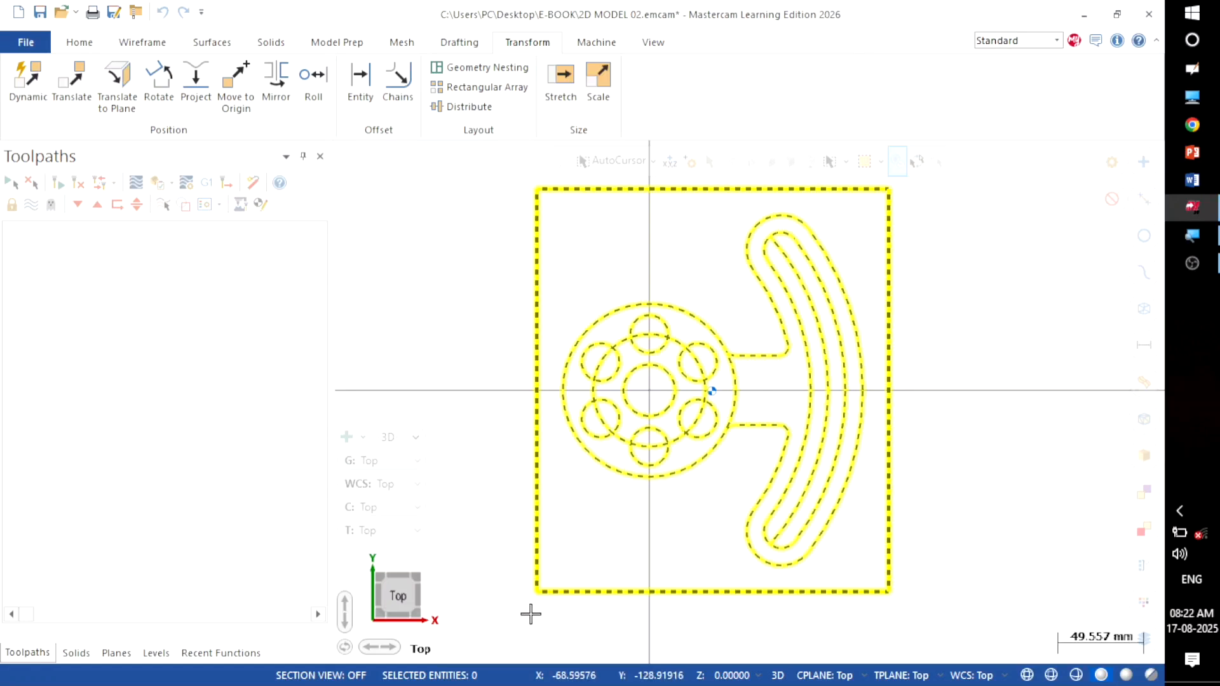
scroll(530, 613, up, 5)
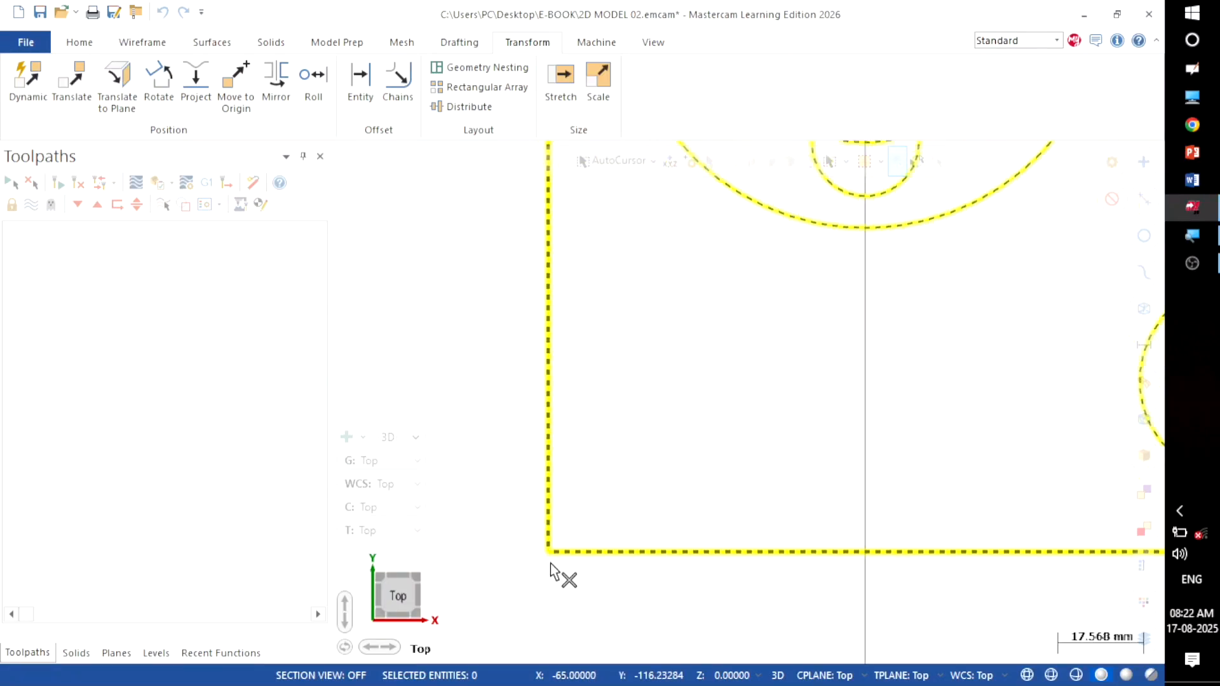
click(548, 553)
scroll(550, 558, down, 2)
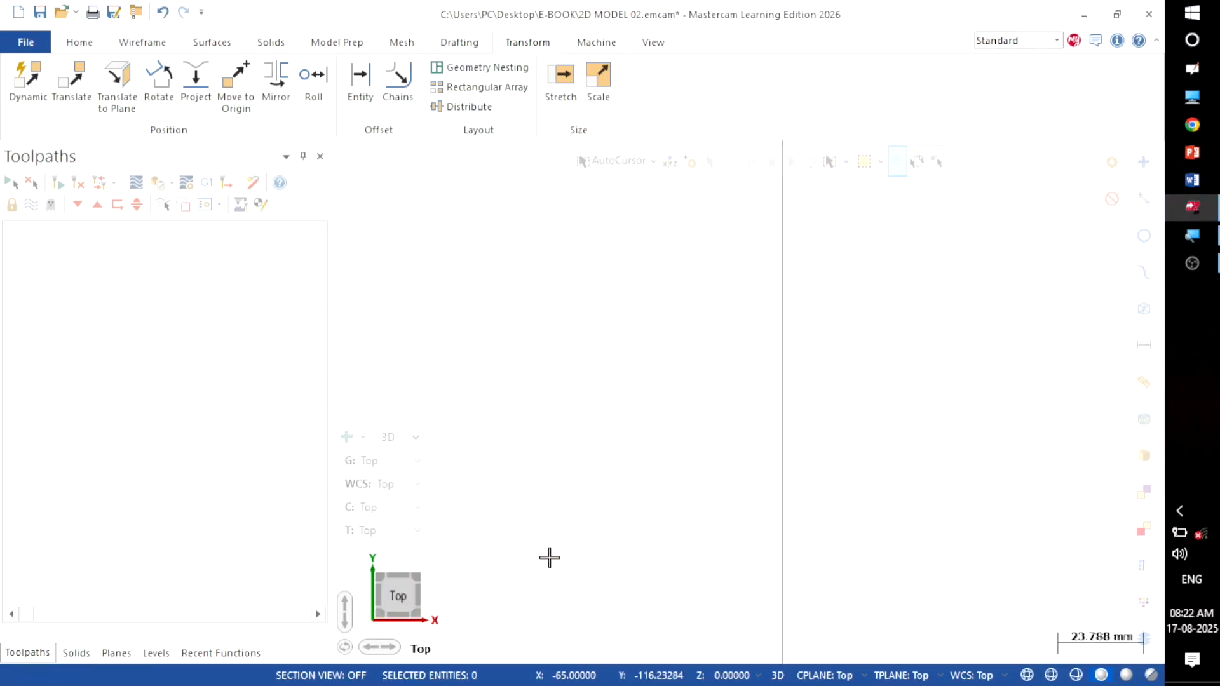
scroll(597, 585, down, 7)
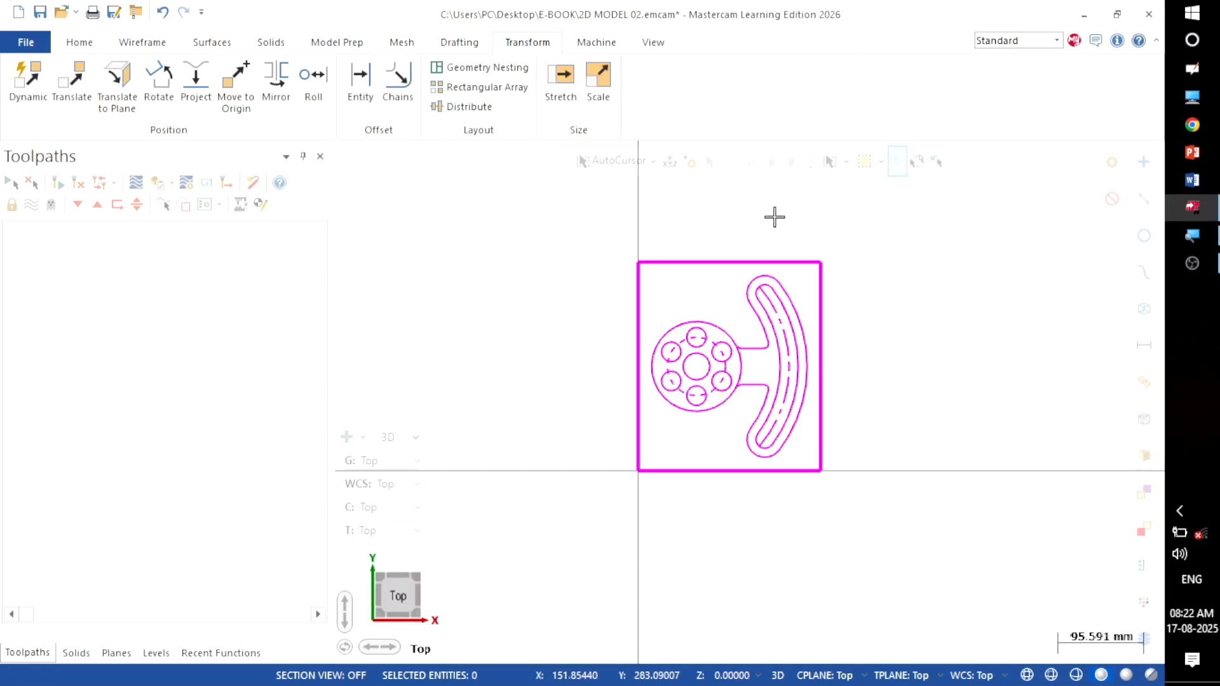
scroll(866, 335, up, 2)
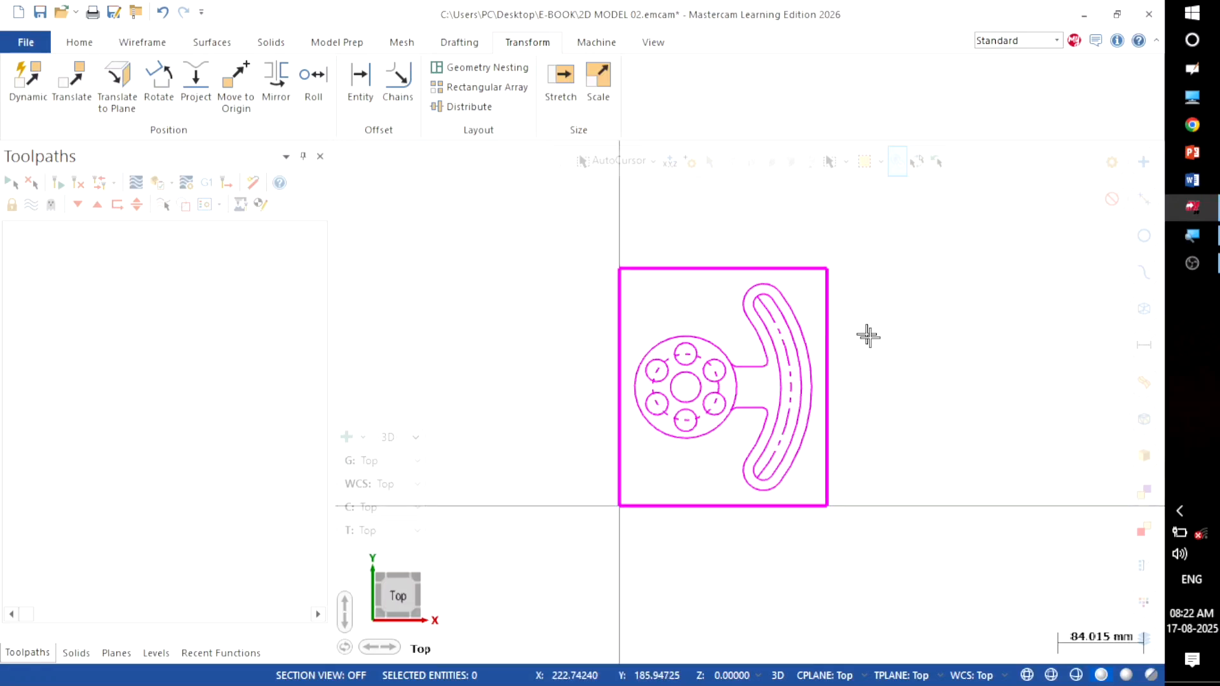
Step: Clear the result colours so the geometry is red again, and fit it in the view
right_click(900, 251)
click(932, 226)
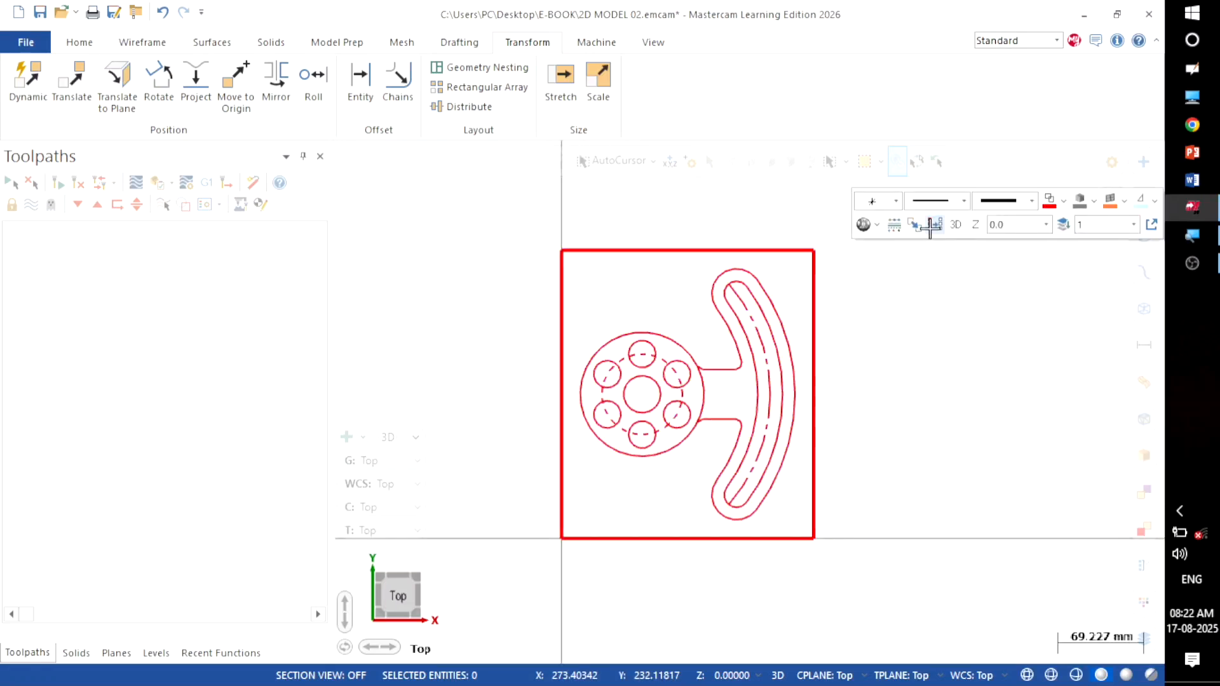
right_click(915, 300)
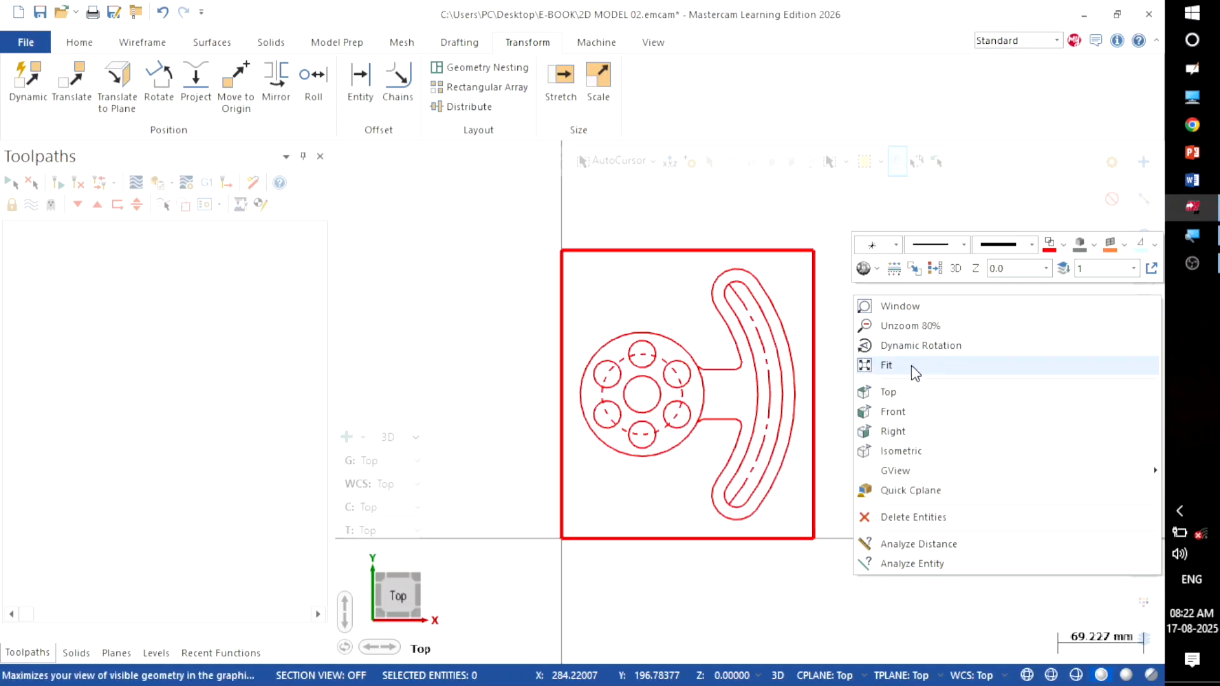
click(914, 374)
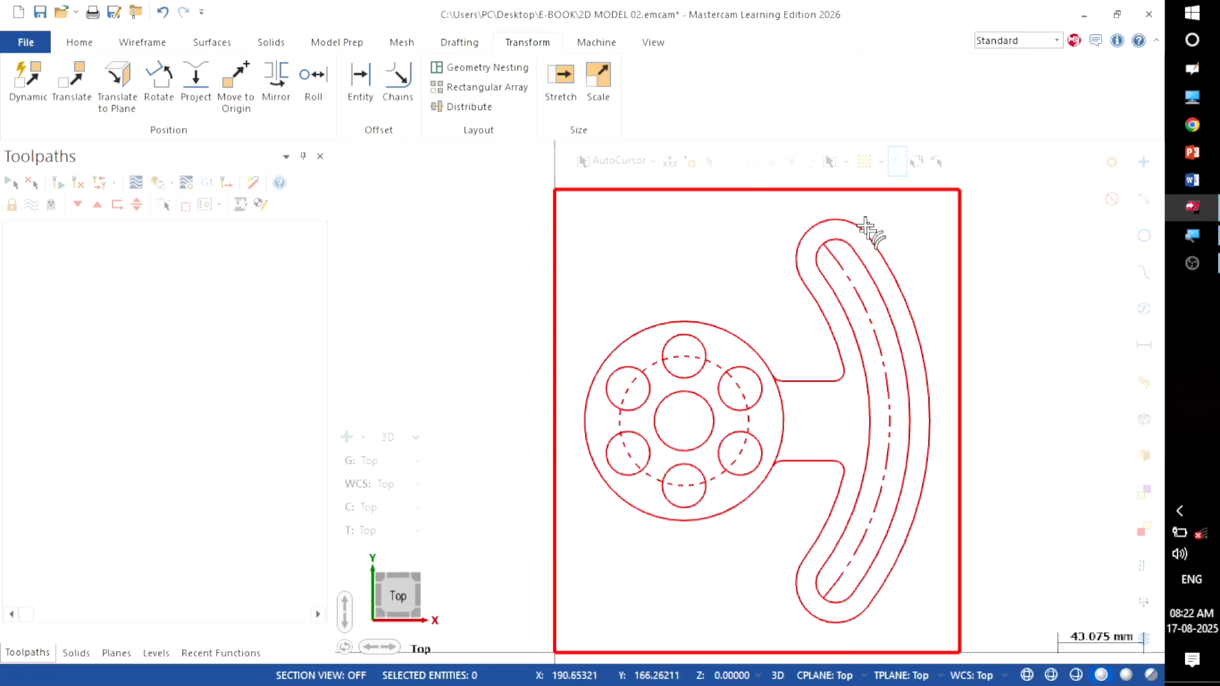
Step: Add the default mill machine to the job
click(581, 45)
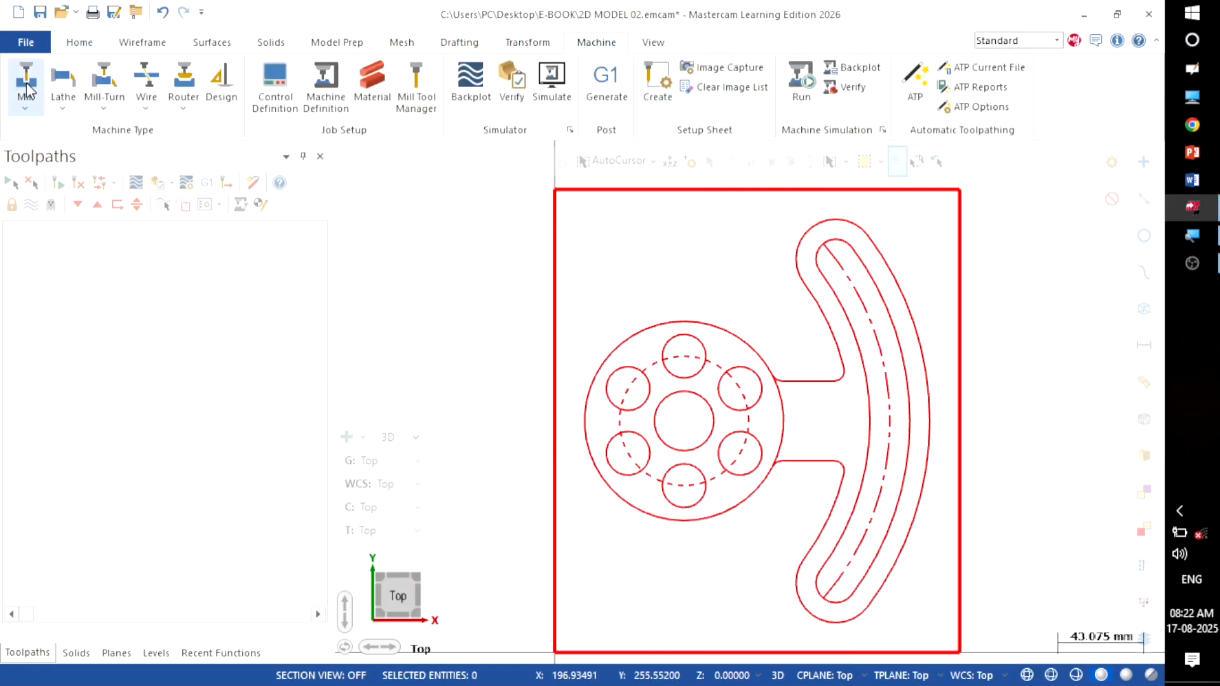
click(19, 105)
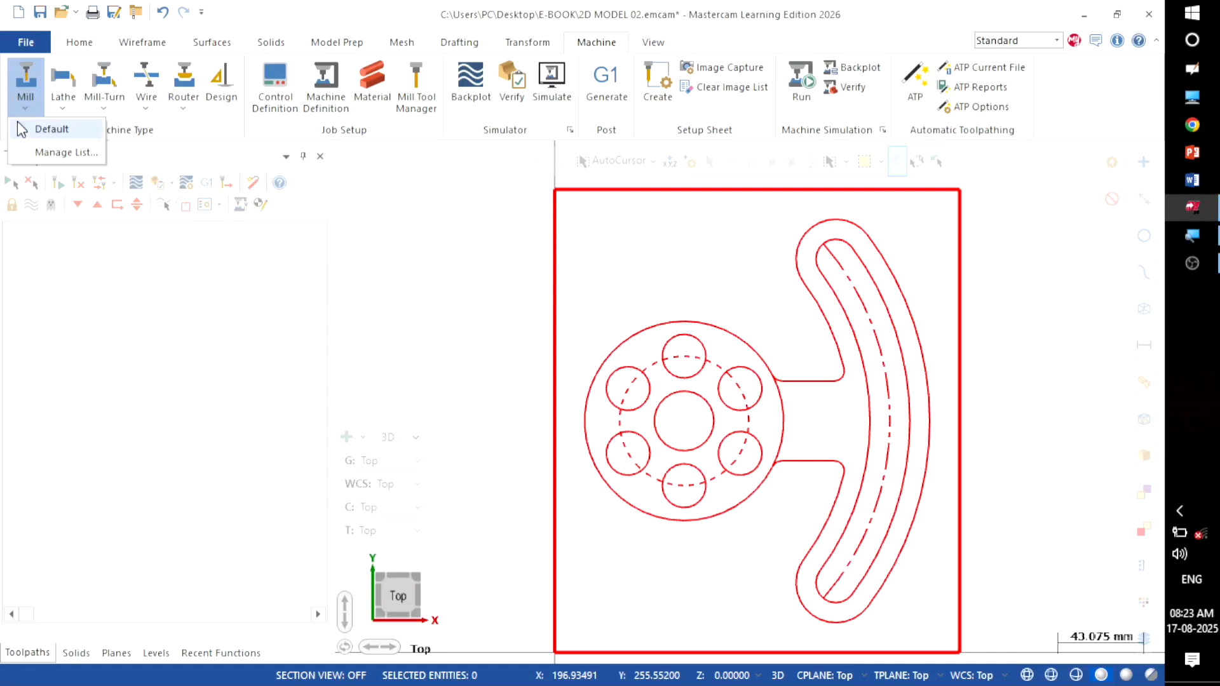
click(51, 128)
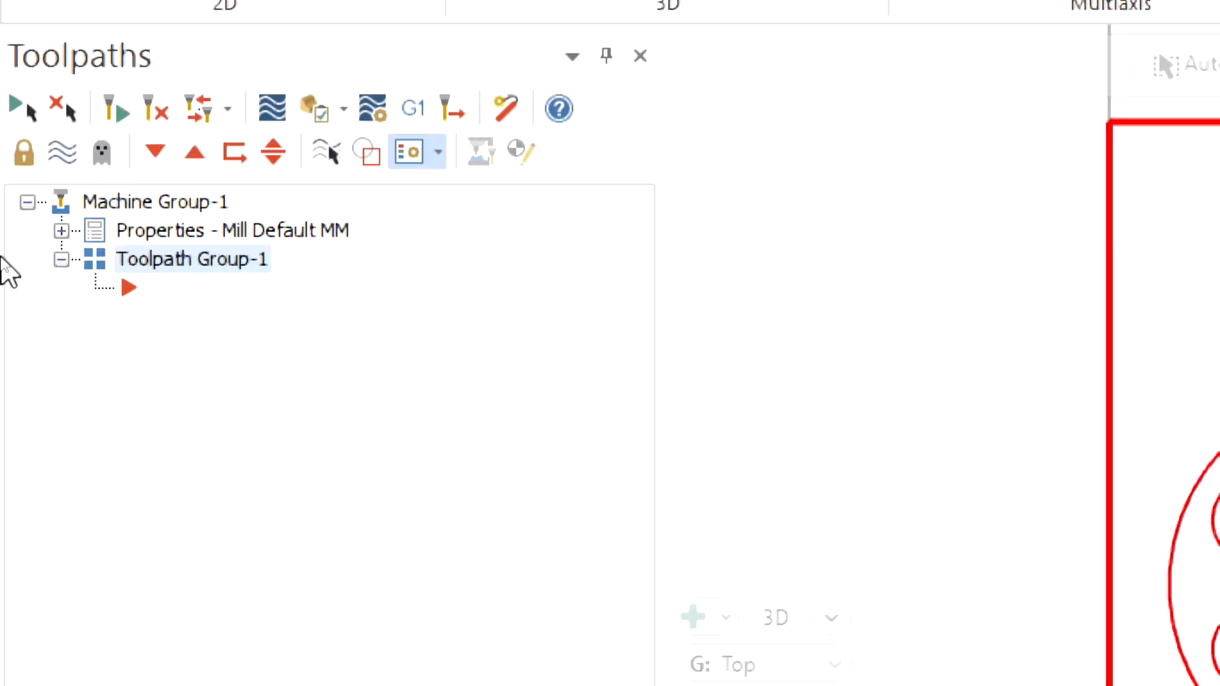
Step: Expand the machine group Properties and open Stock setup
click(61, 231)
click(62, 231)
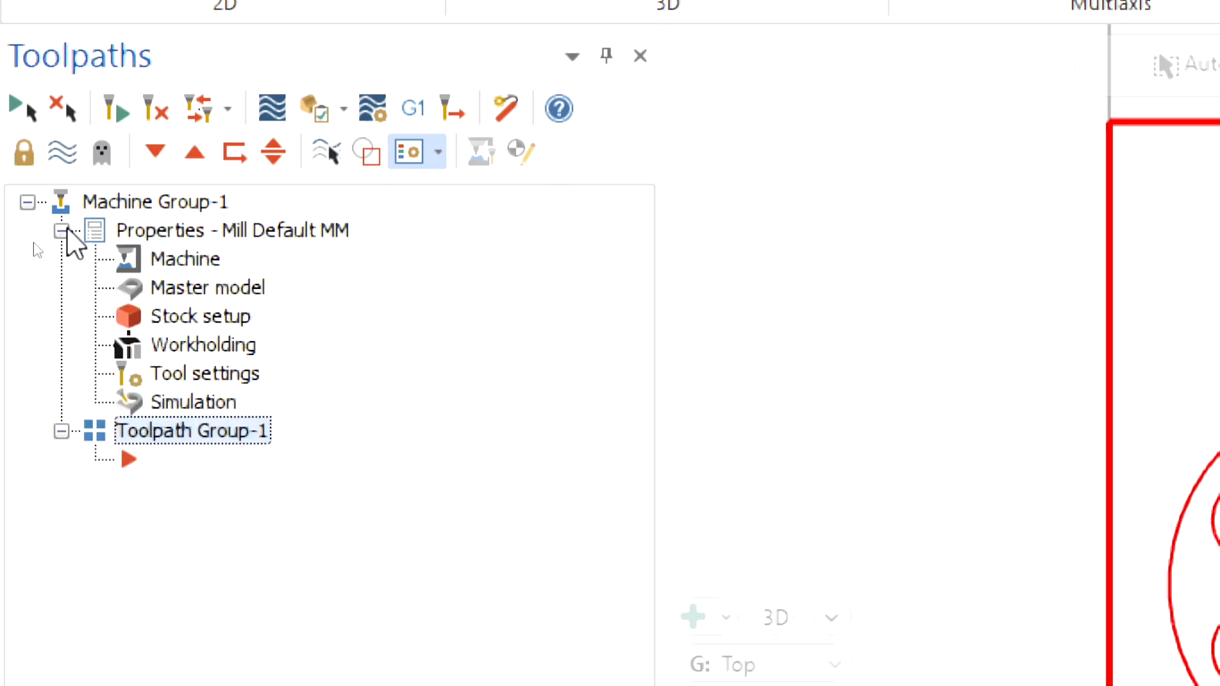
click(169, 319)
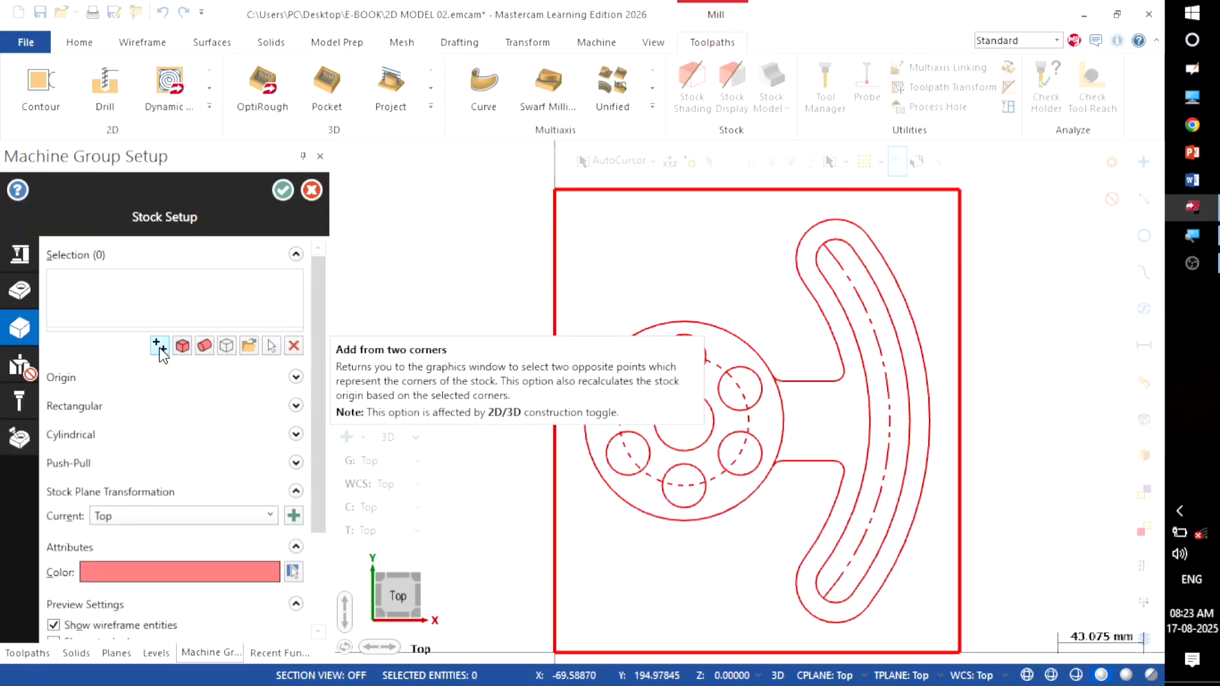
Step: Define the stock from the rectangle's opposite corners with a height of 20
click(159, 347)
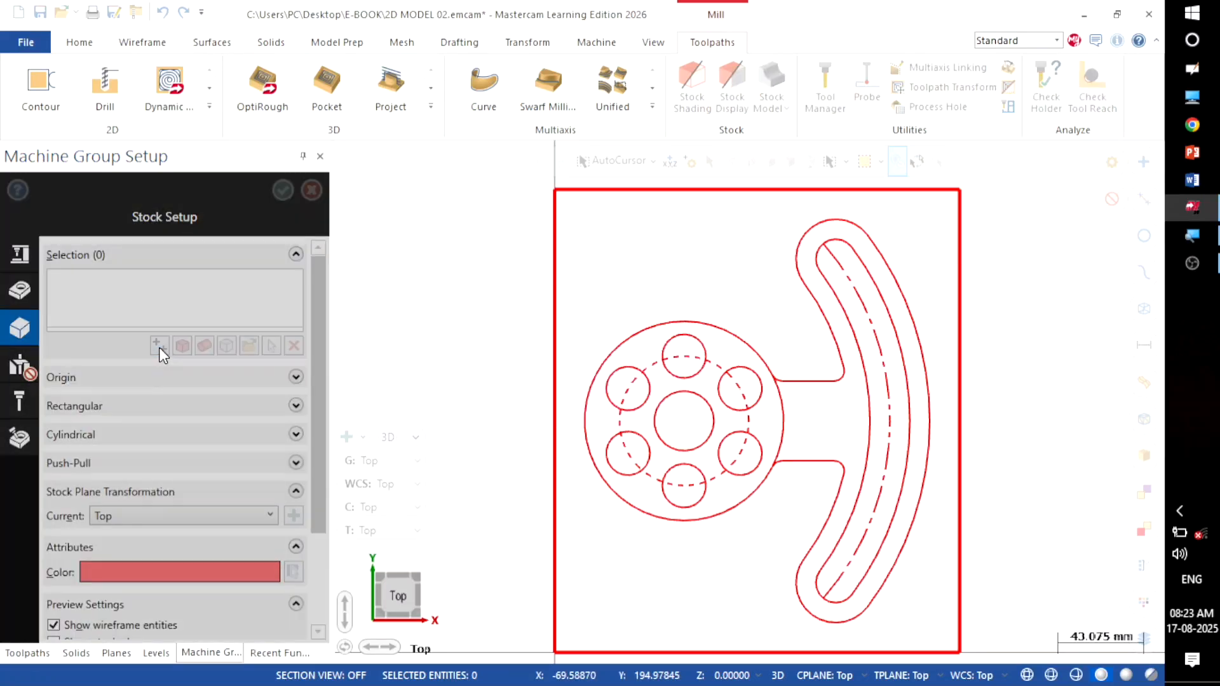
click(555, 191)
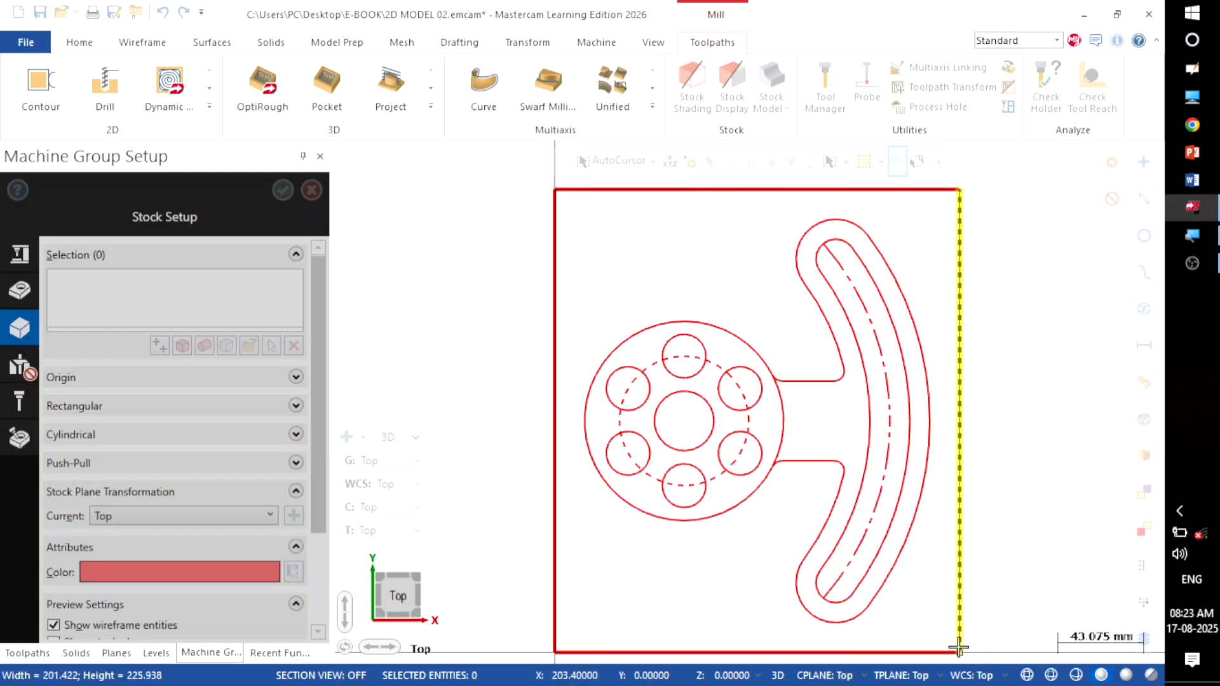
click(959, 647)
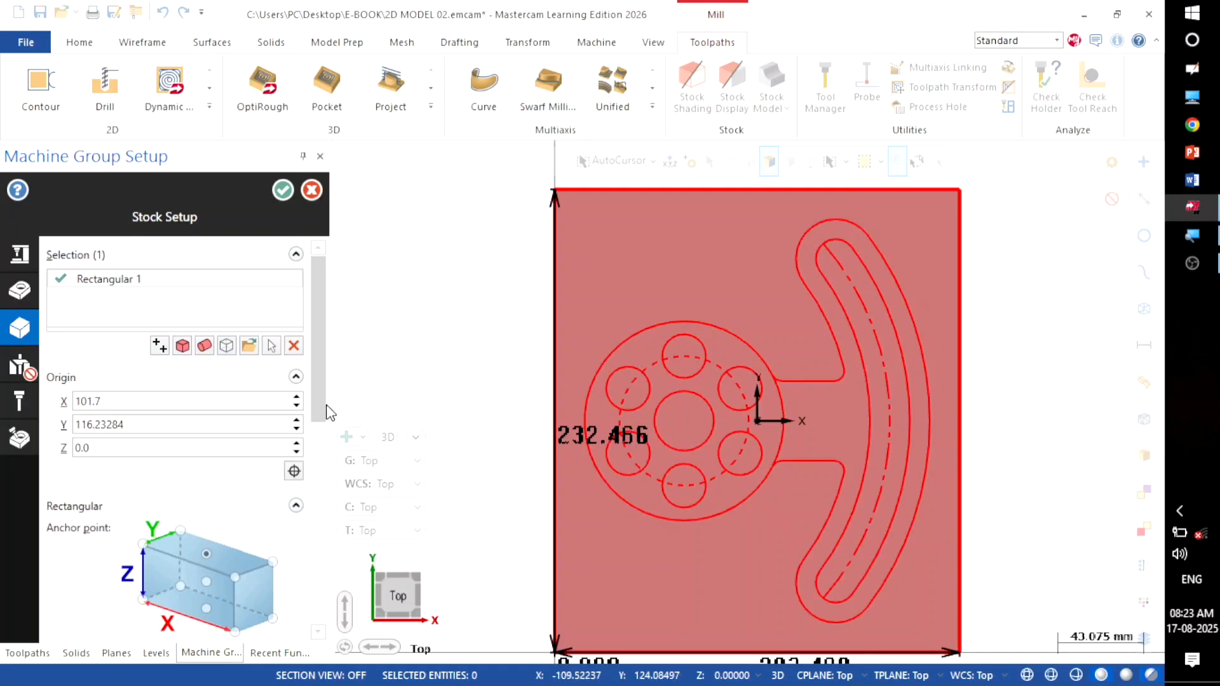
drag(321, 413, 313, 523)
double_click(134, 431)
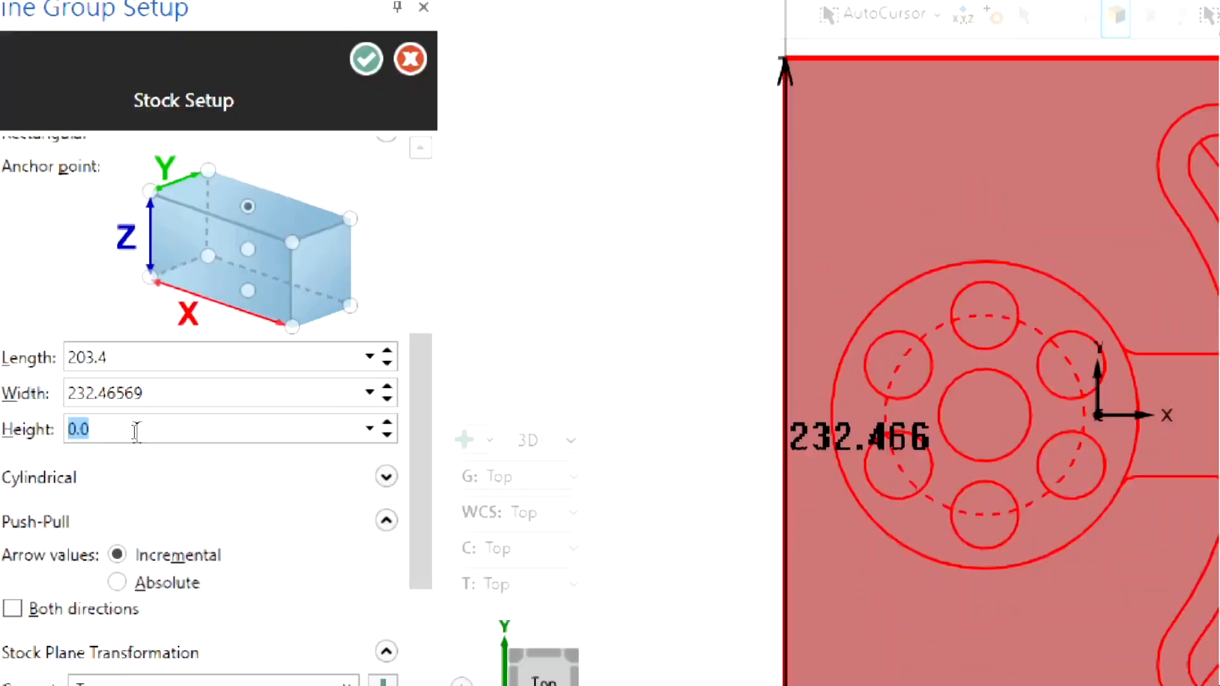
text(20)
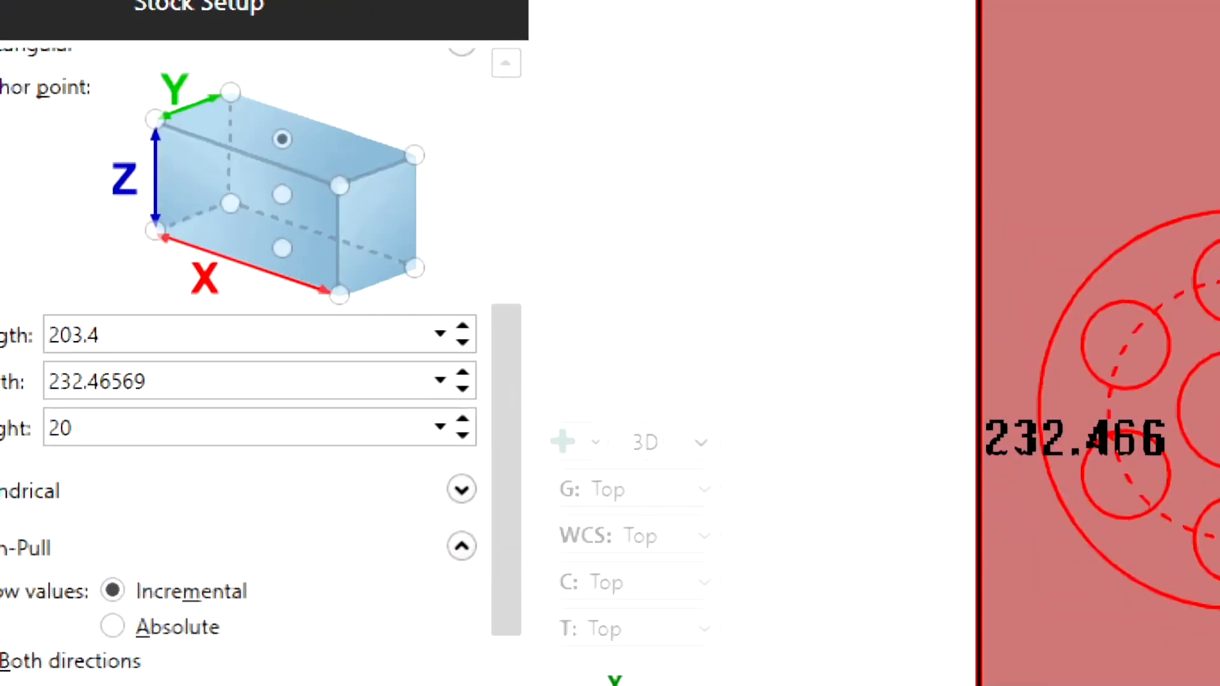
key(Return)
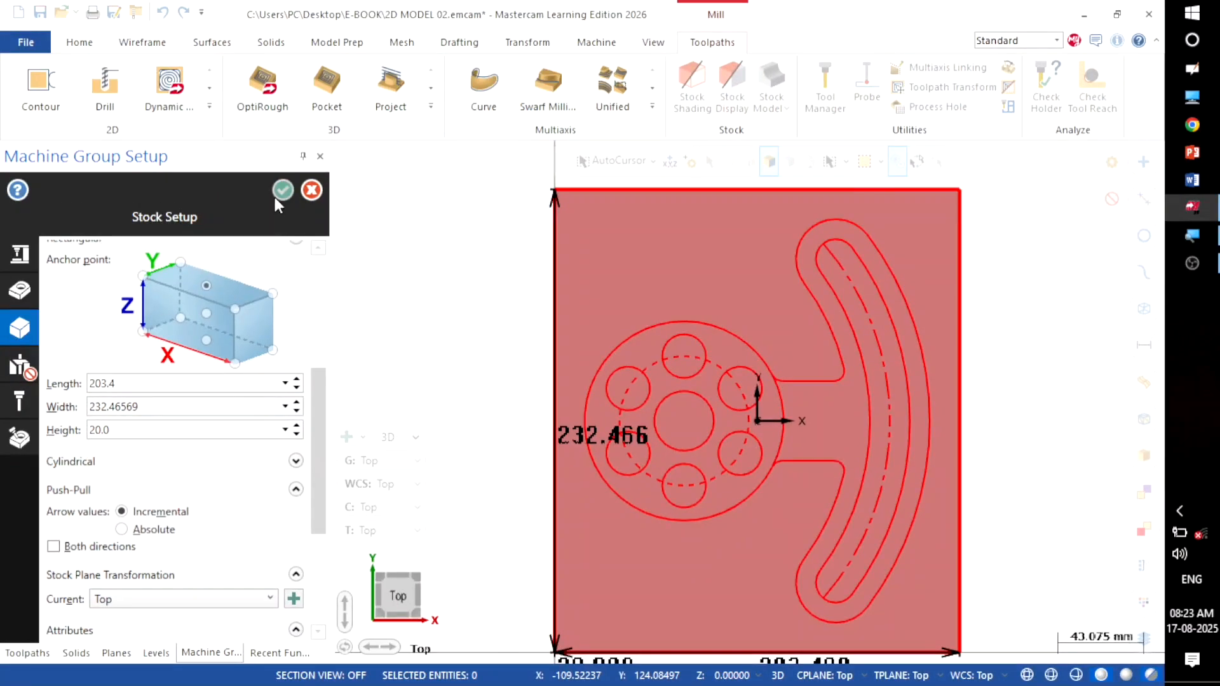
Step: Check the stock block in isometric view and accept the stock setup
right_click(430, 250)
click(468, 400)
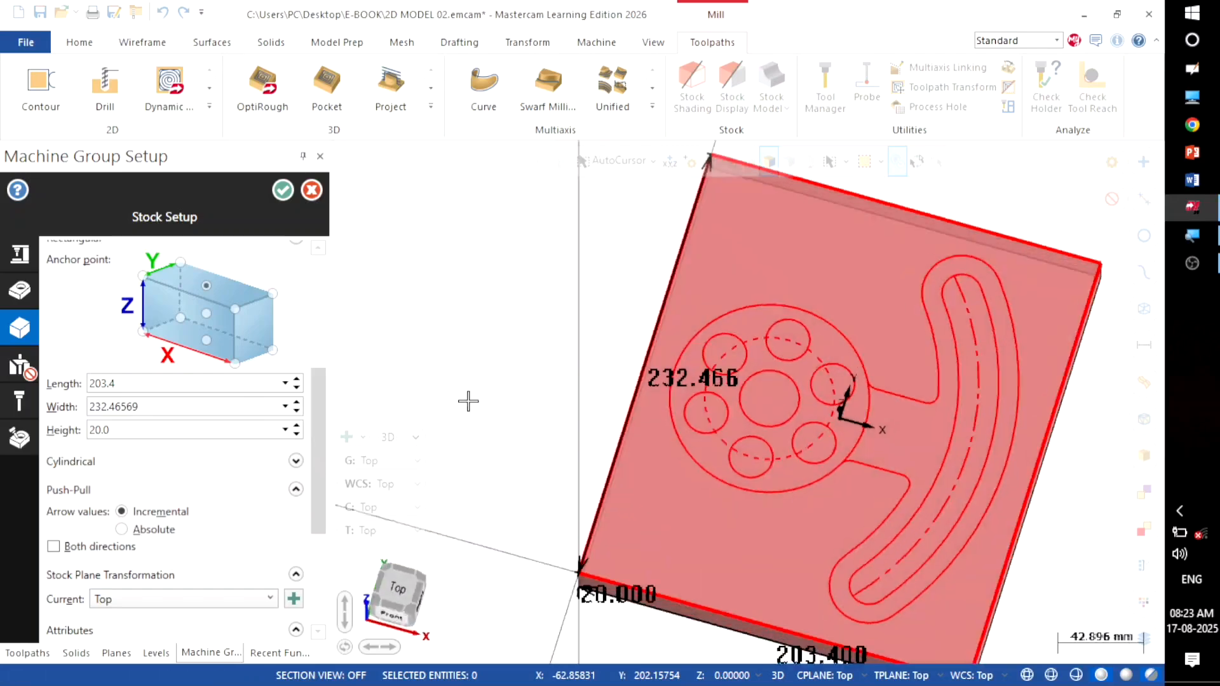
scroll(406, 276, down, 1)
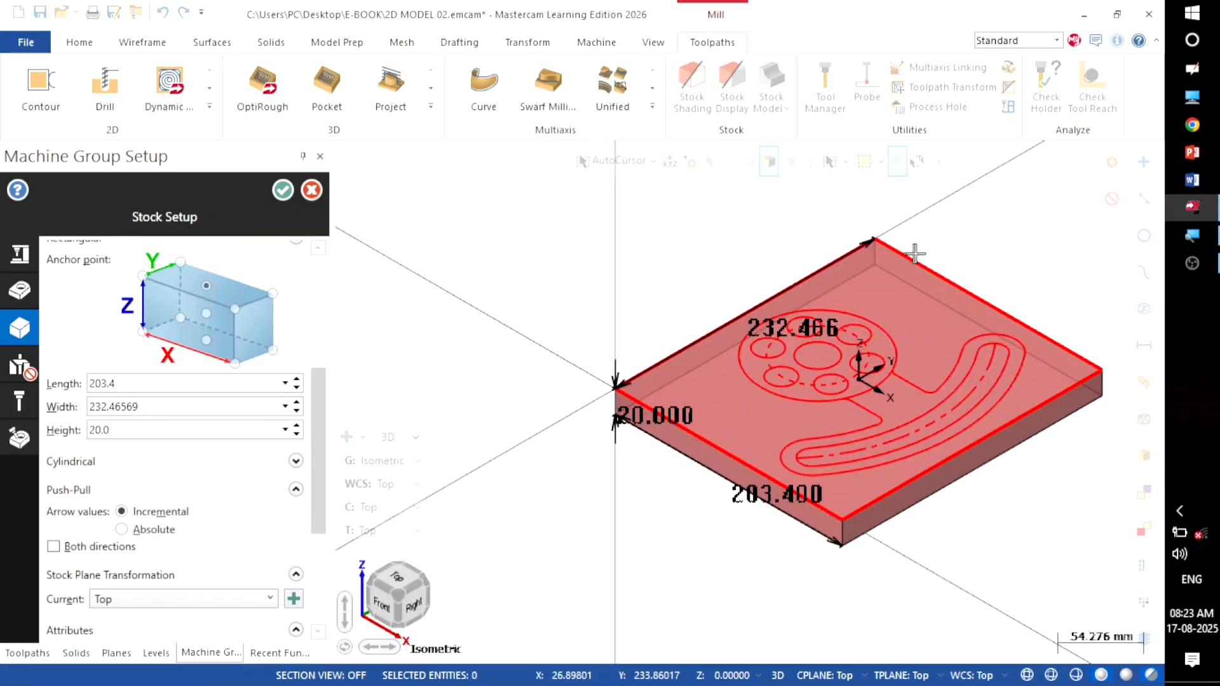
scroll(1040, 248, up, 1)
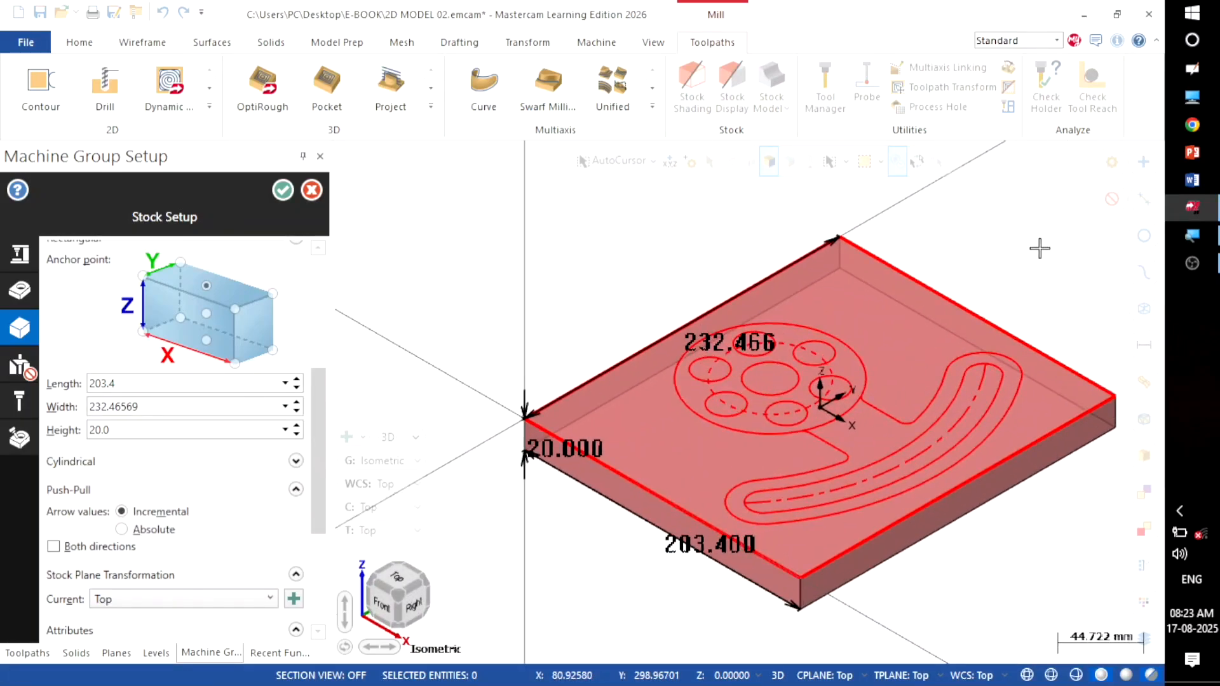
click(284, 194)
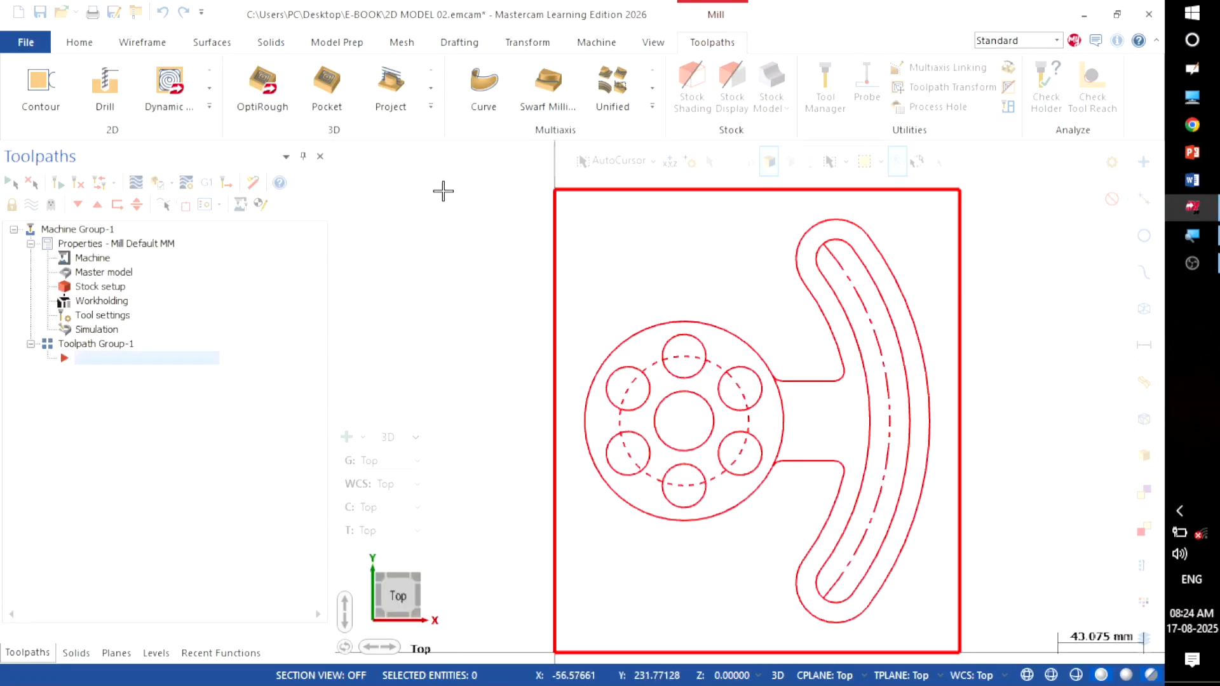
Step: Start a Facing toolpath chained on the rectangular part outline
click(31, 243)
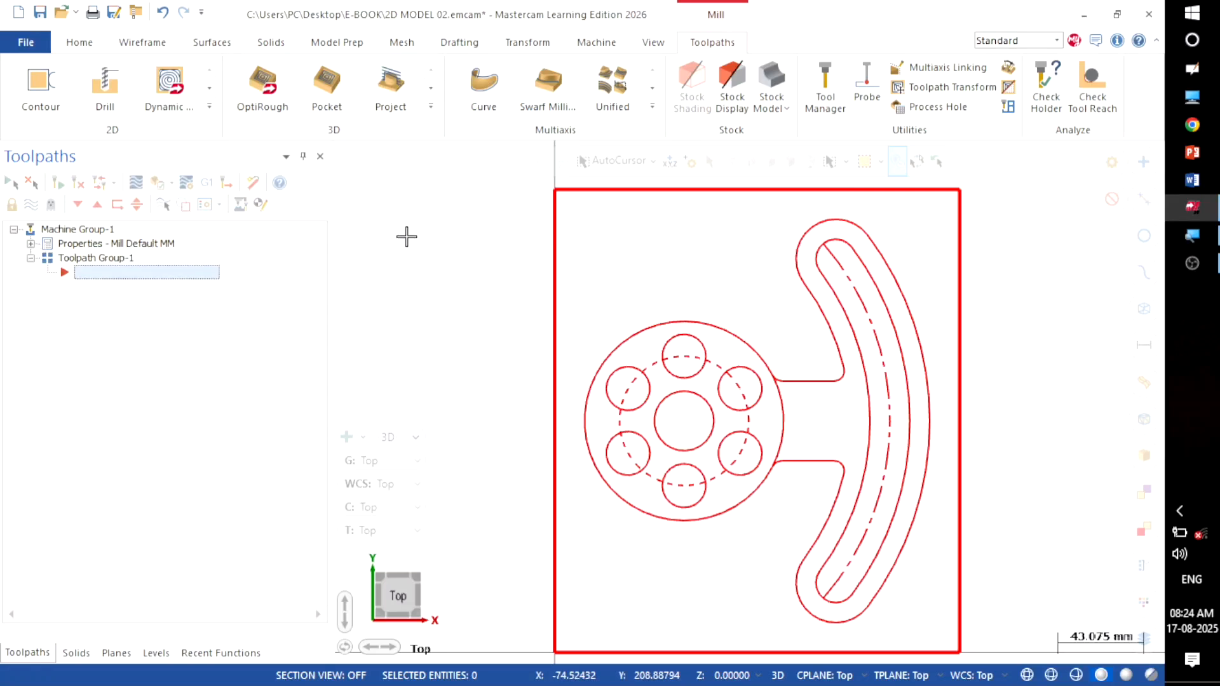
click(209, 109)
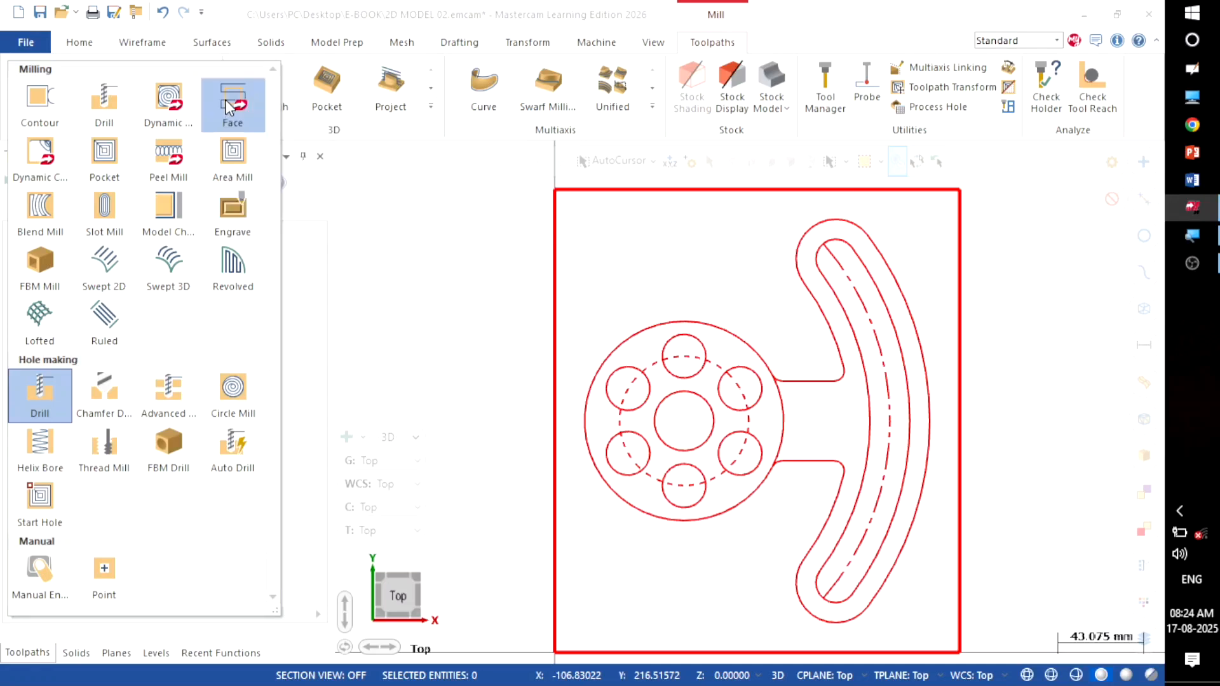
click(227, 105)
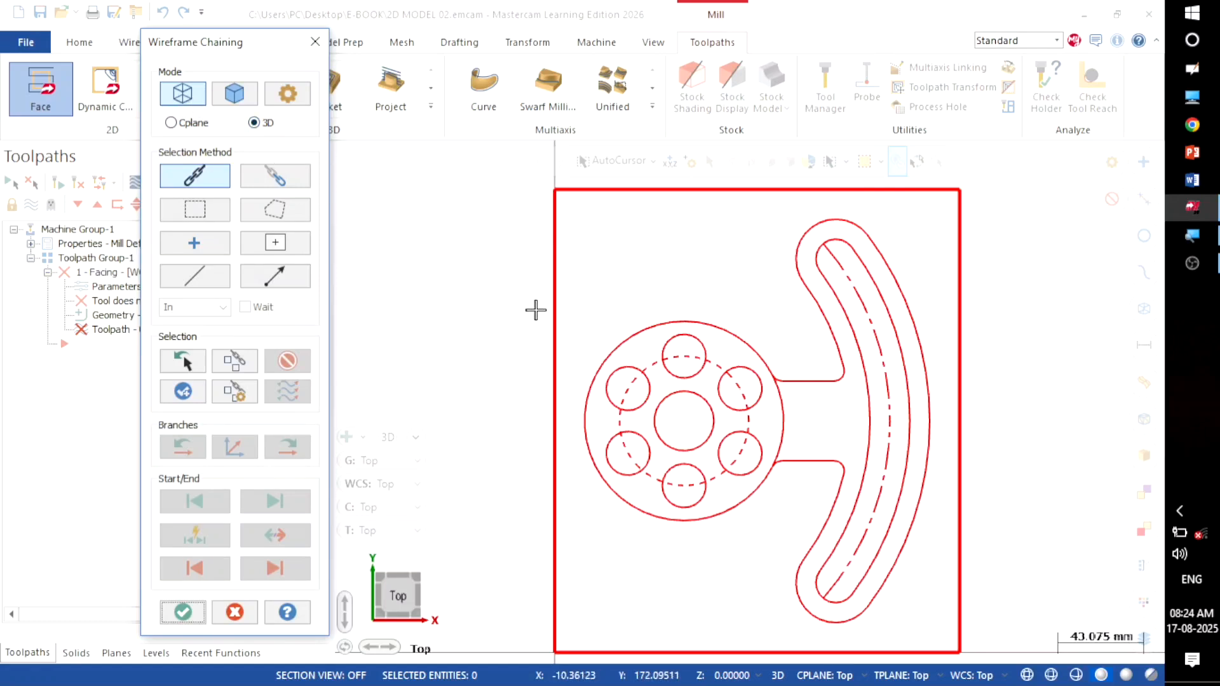
click(557, 305)
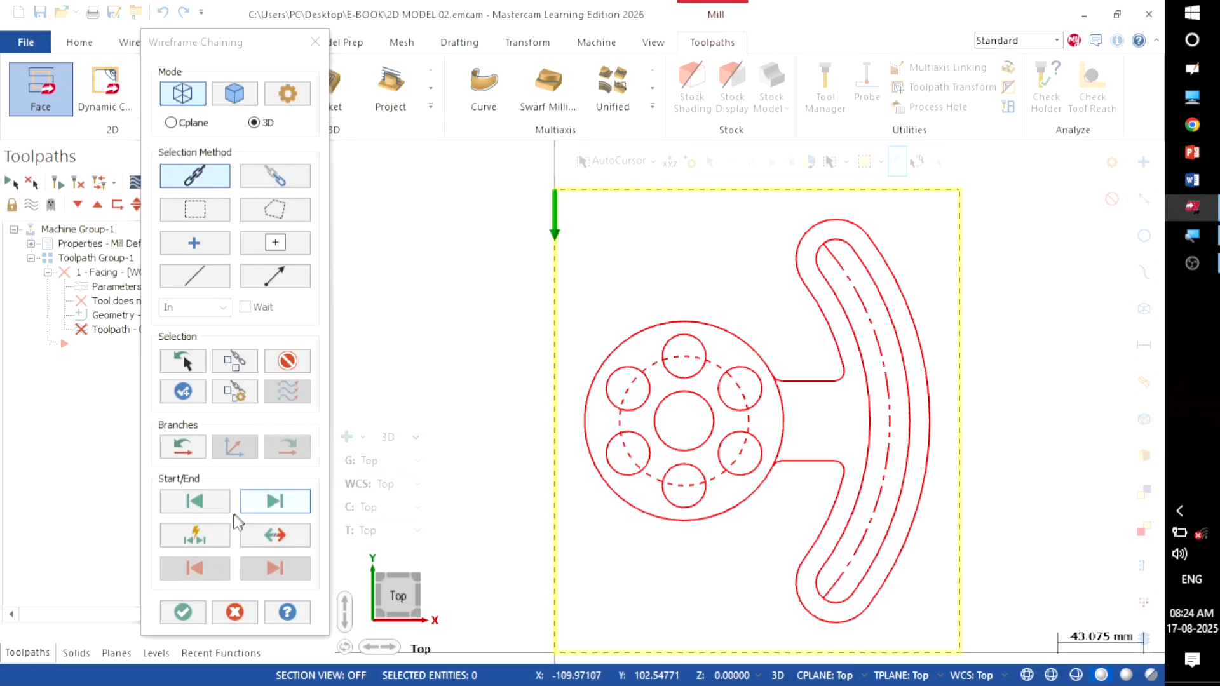
click(164, 612)
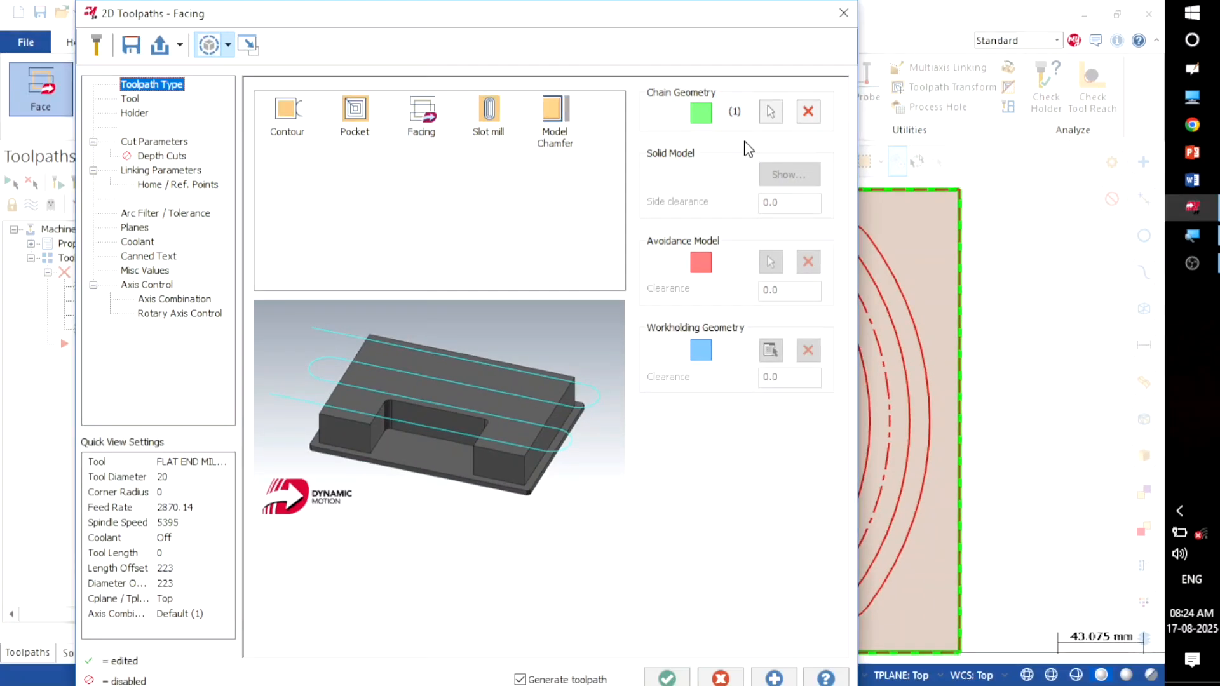
Step: Open the Mill_mm.tooldb tool library from the Facing tool page
click(129, 102)
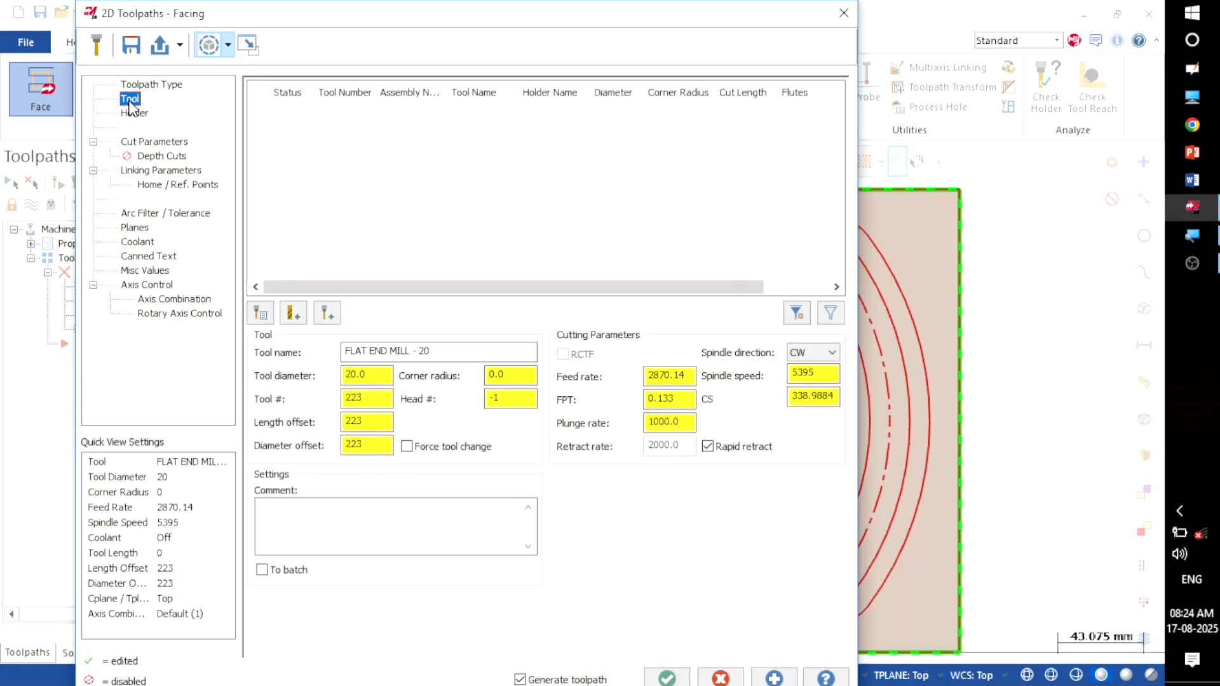
right_click(349, 139)
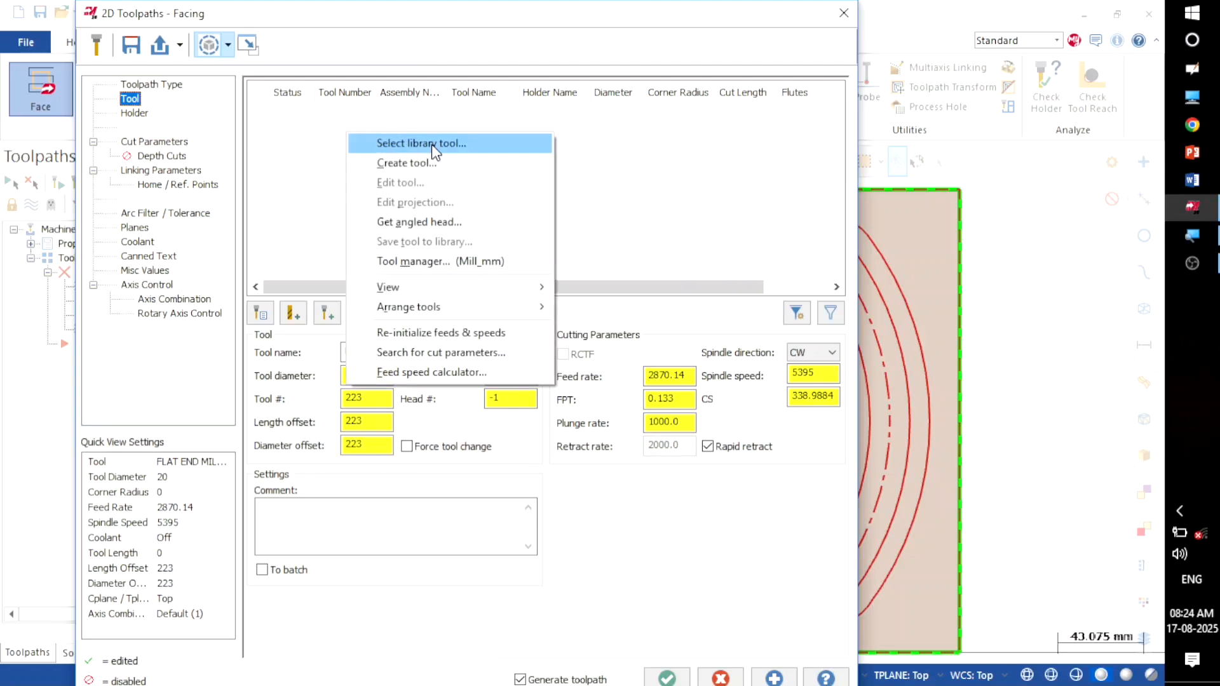
click(472, 143)
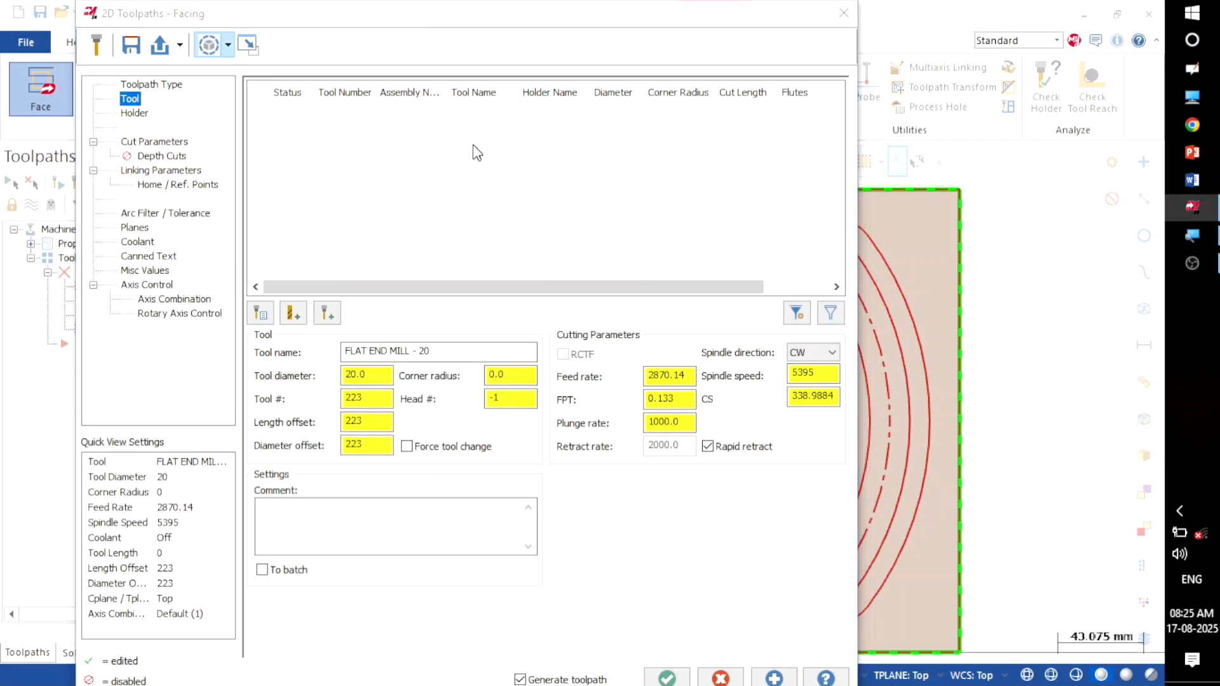
double_click(473, 144)
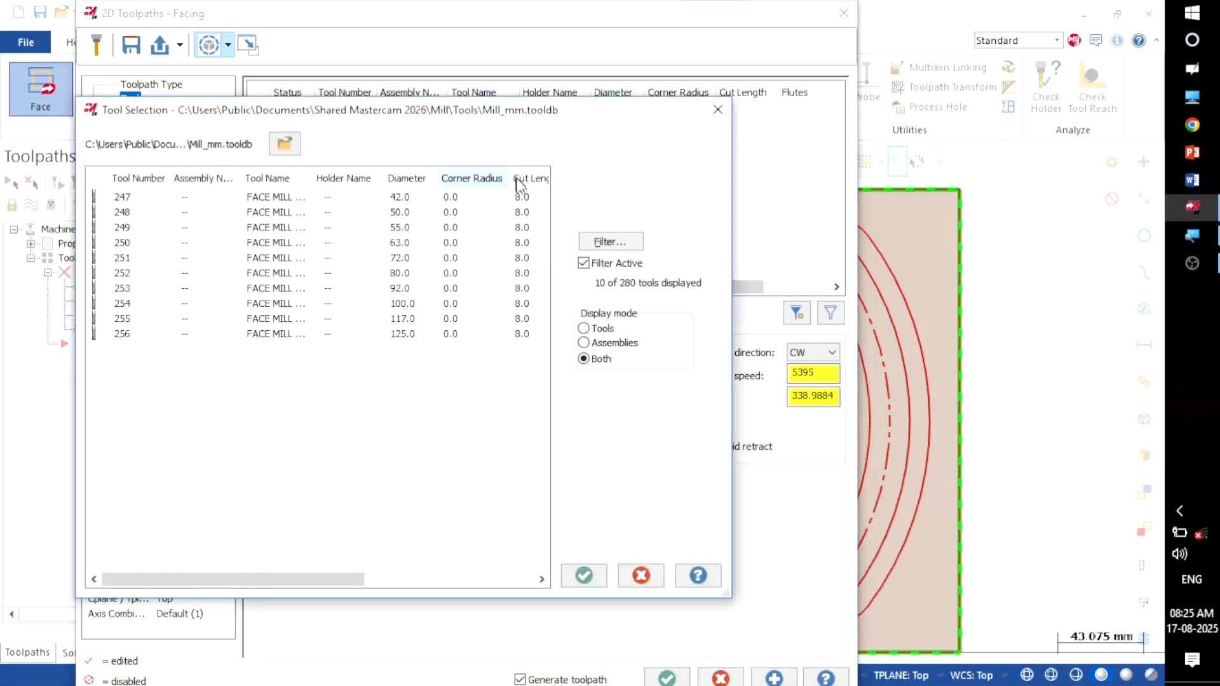
Step: Filter the library to face mills only and pick tool 250, the 63 mm face mill
click(597, 245)
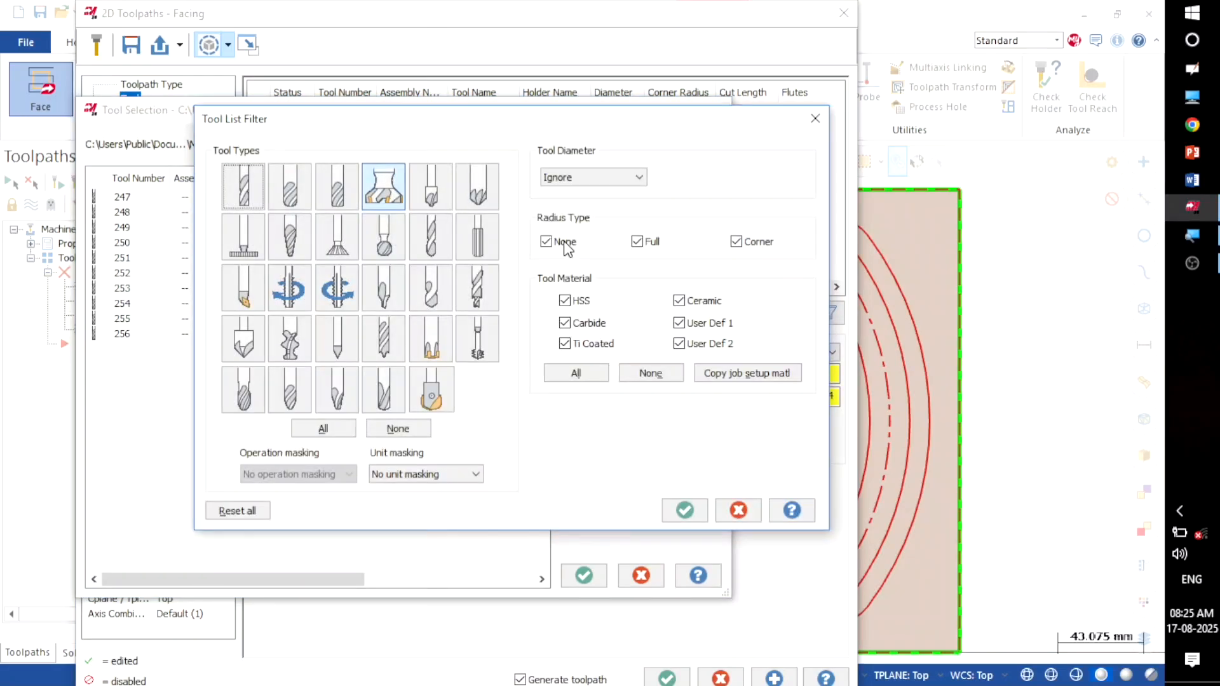
click(386, 190)
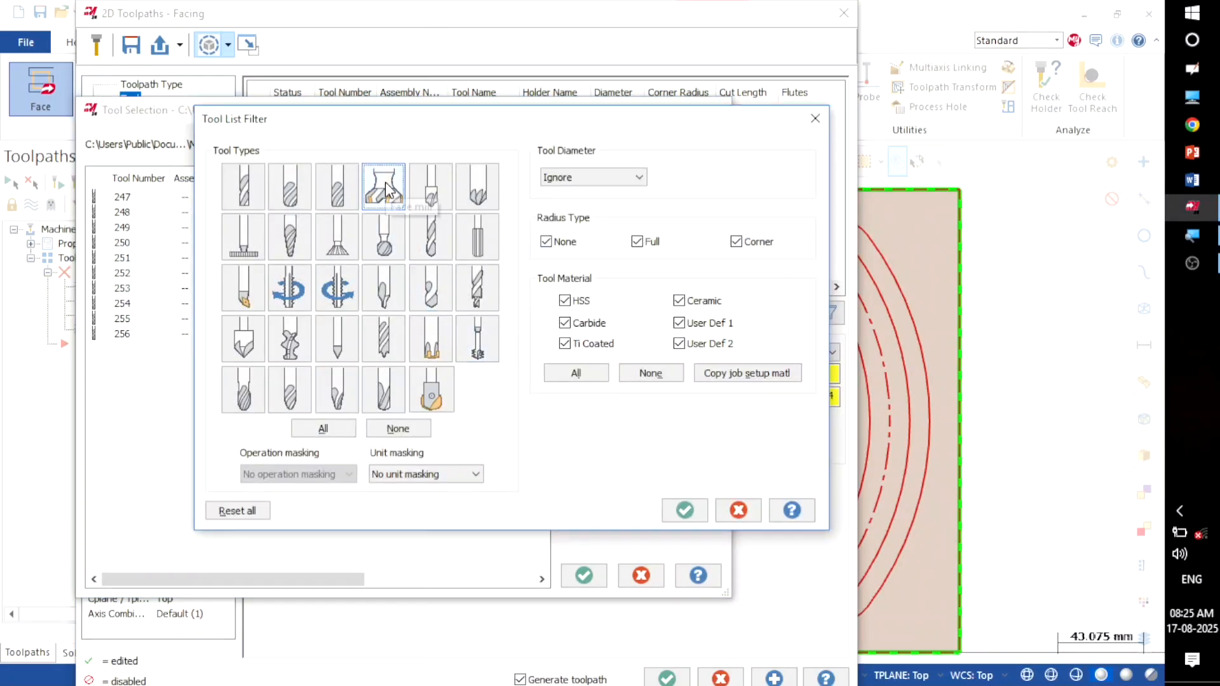
click(408, 428)
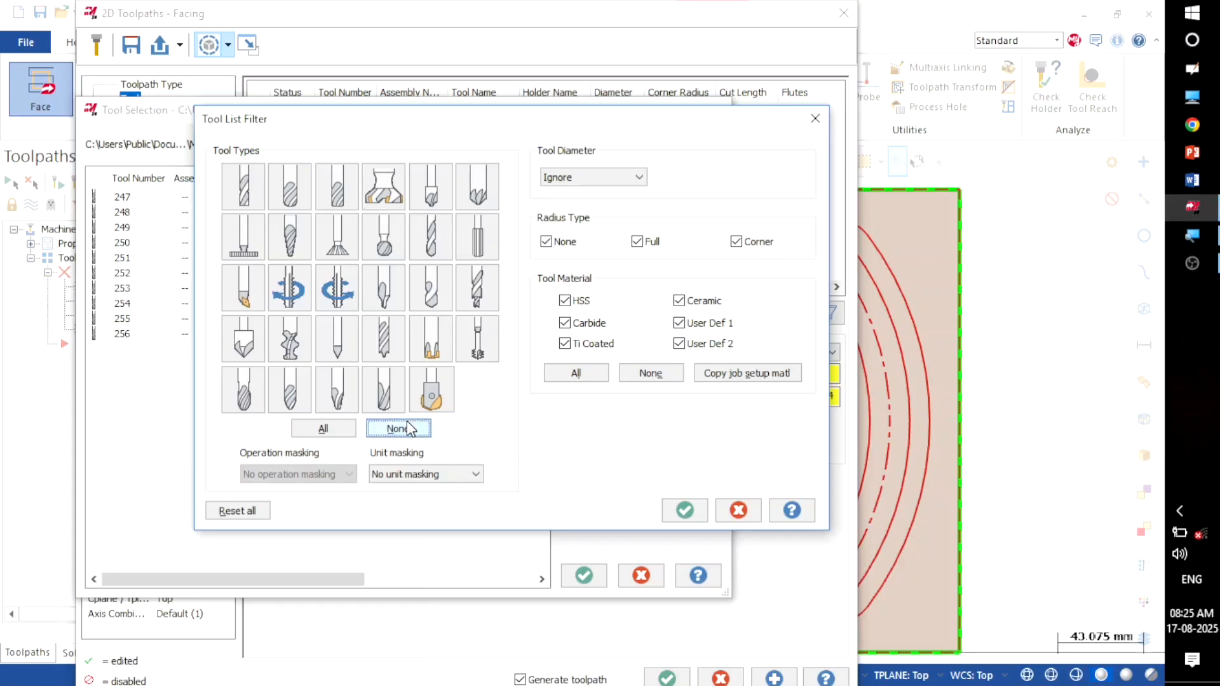
click(325, 430)
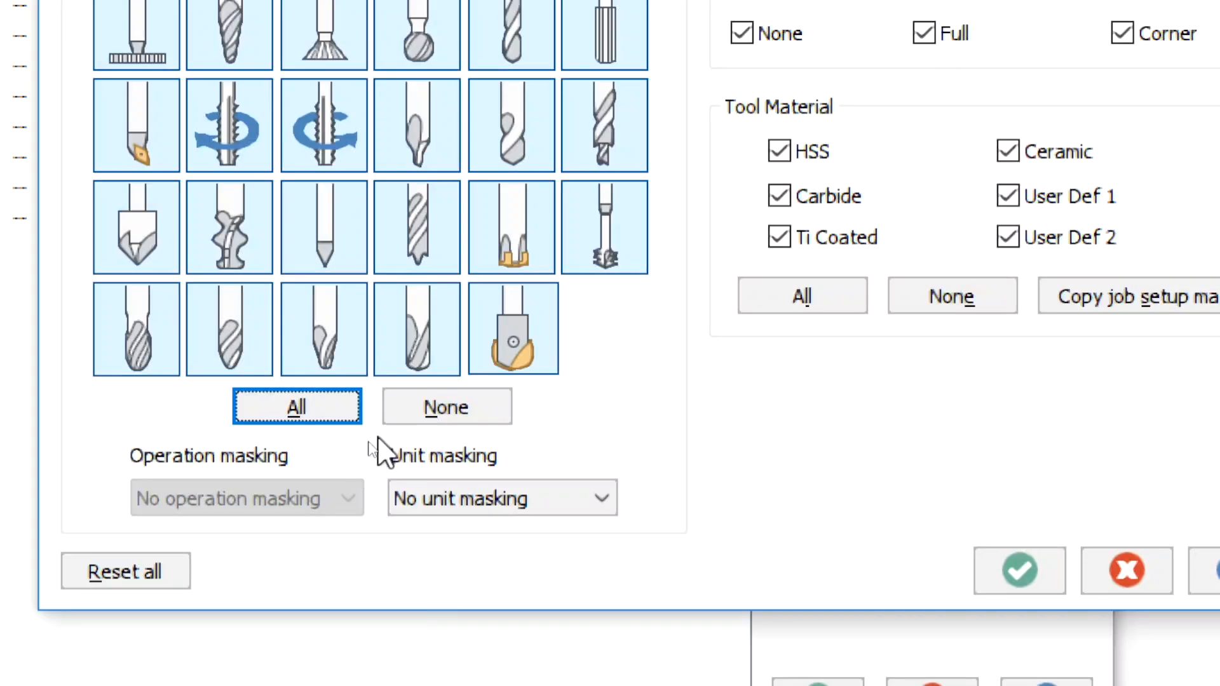
click(403, 417)
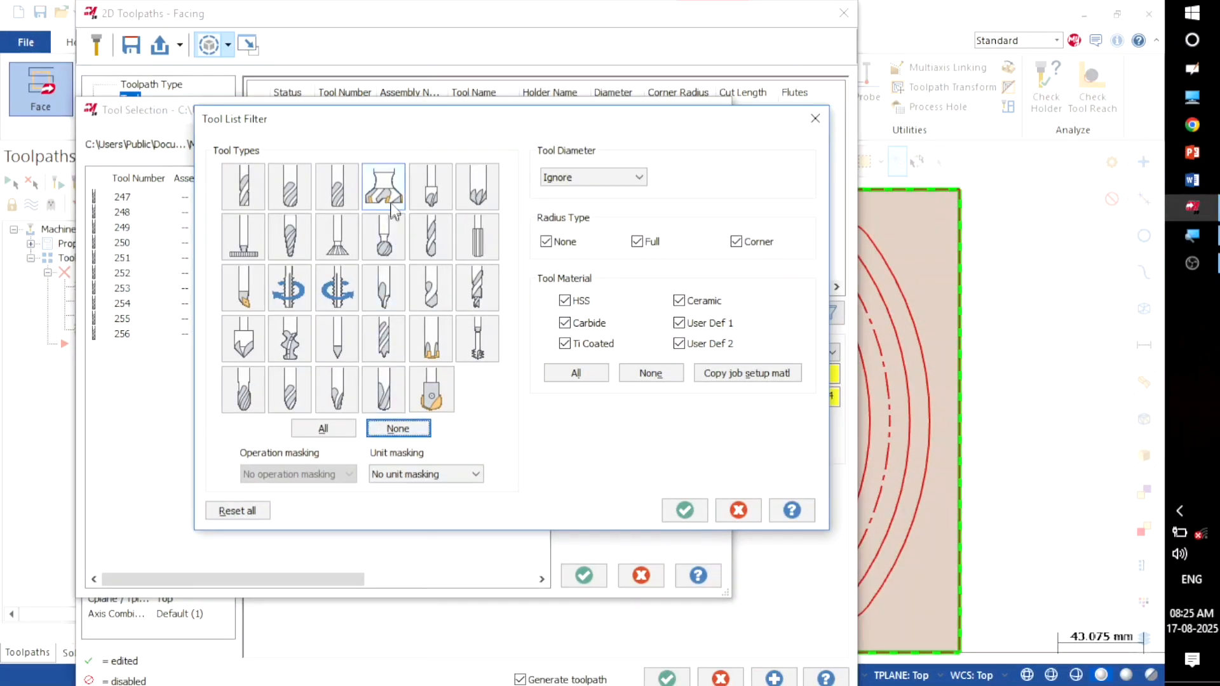
click(421, 58)
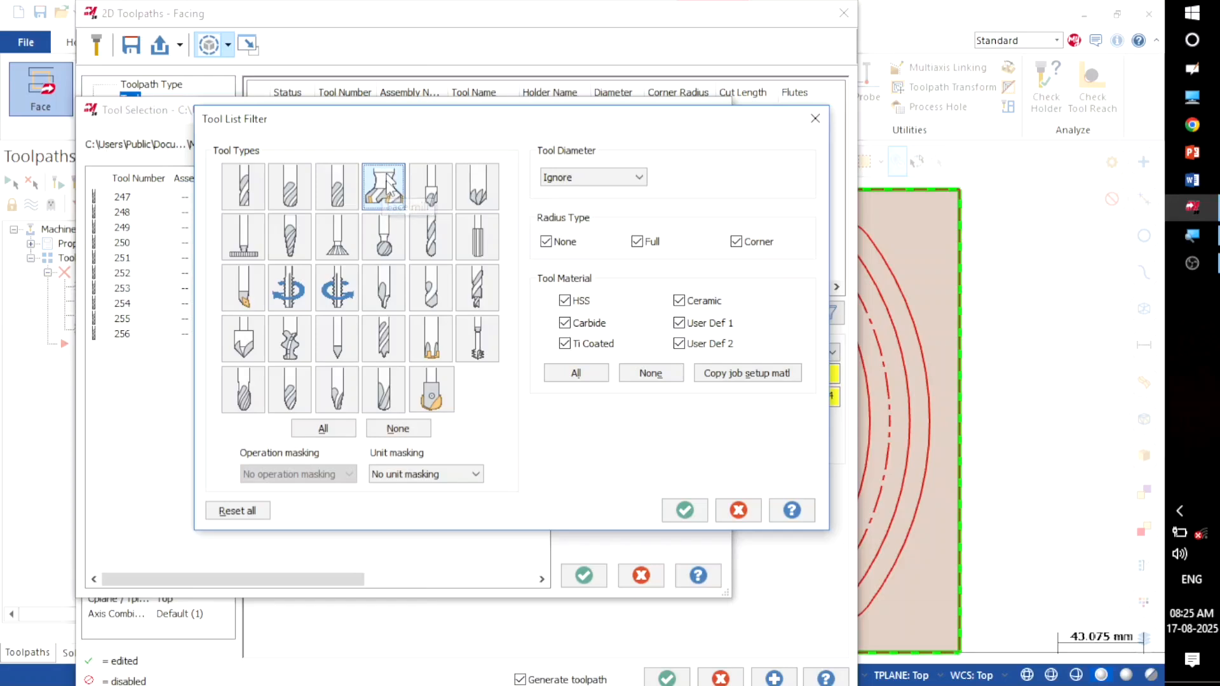
click(684, 513)
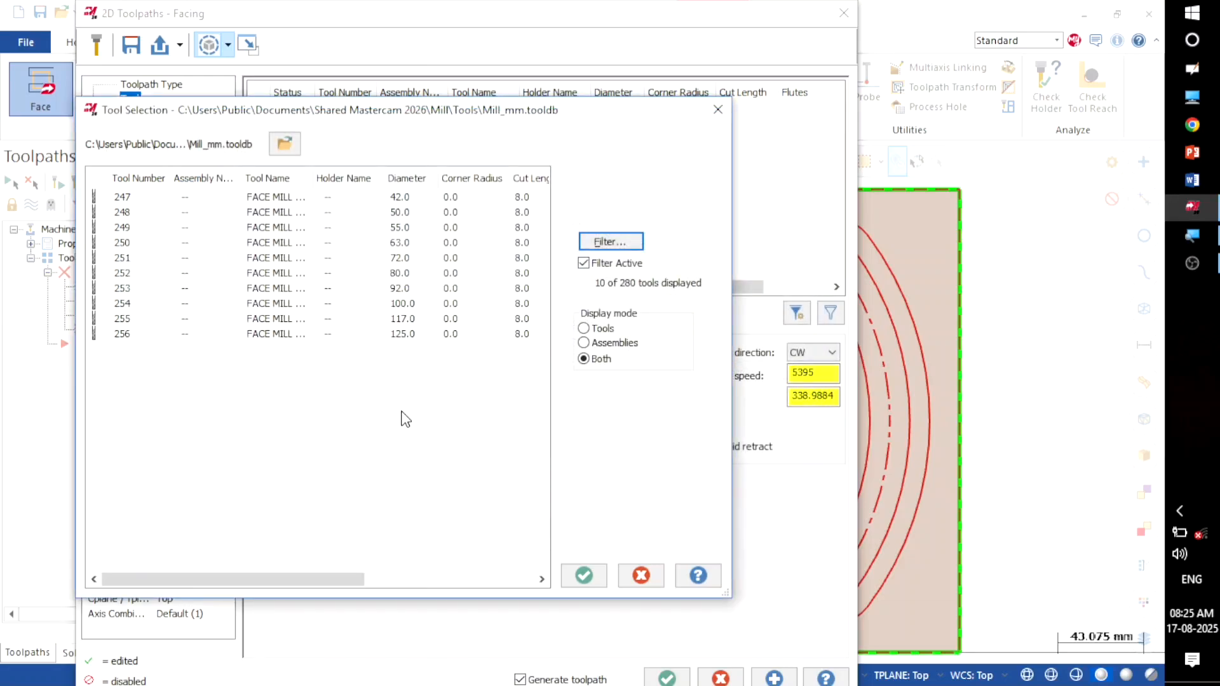
click(399, 243)
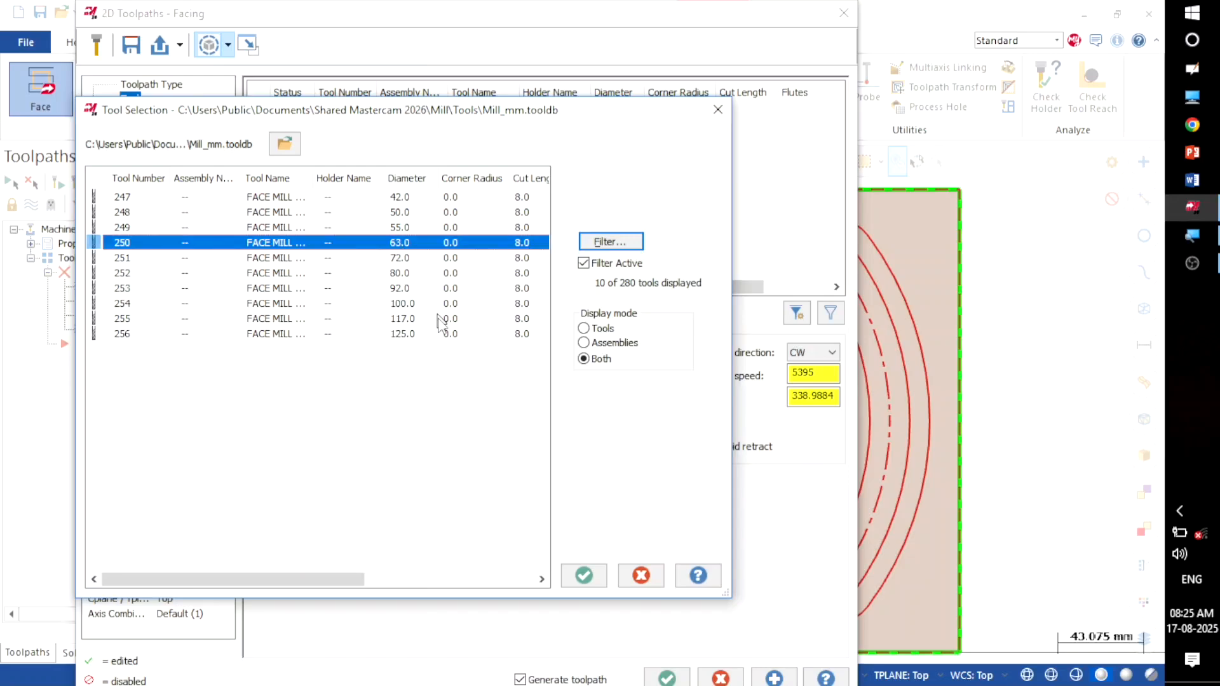
click(583, 576)
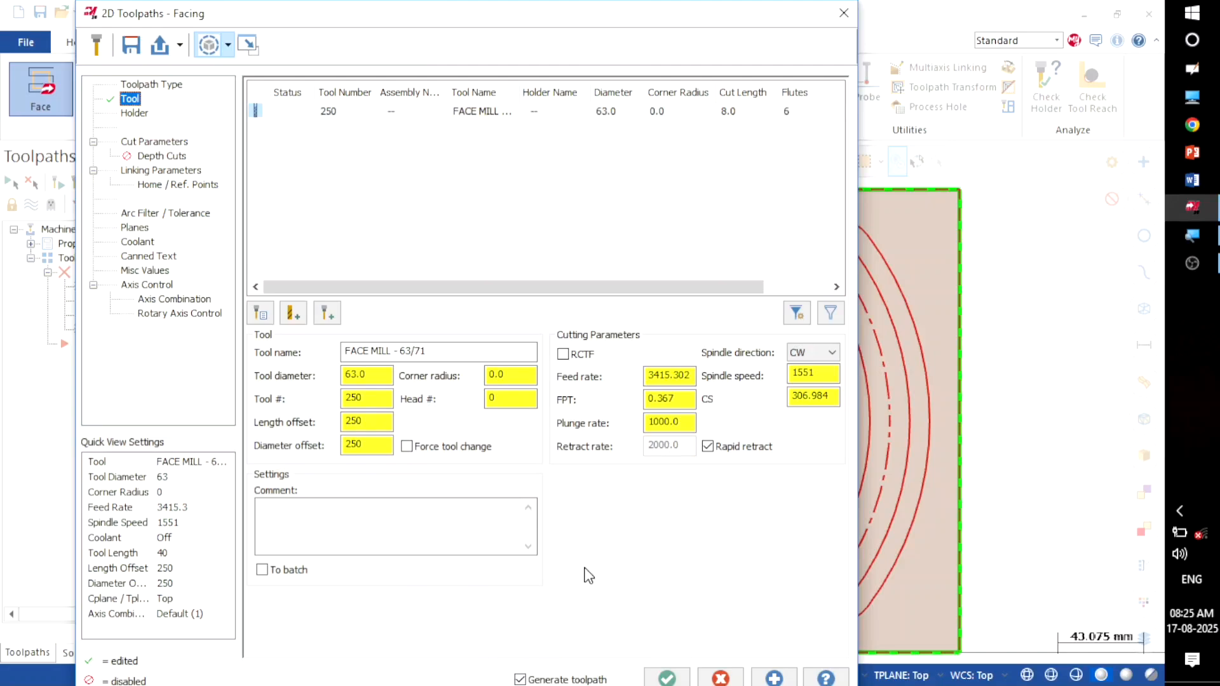
Step: Comment the facing tool as 'face mill' and open its Cut Parameters
click(351, 538)
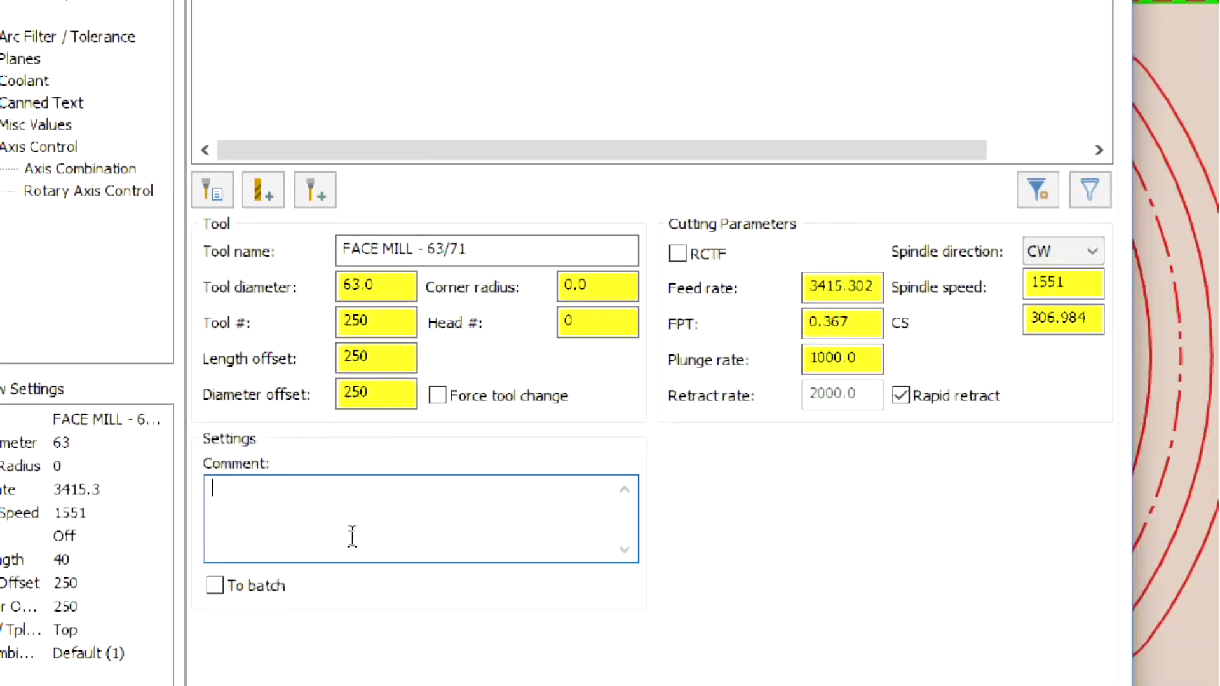
text(face mill)
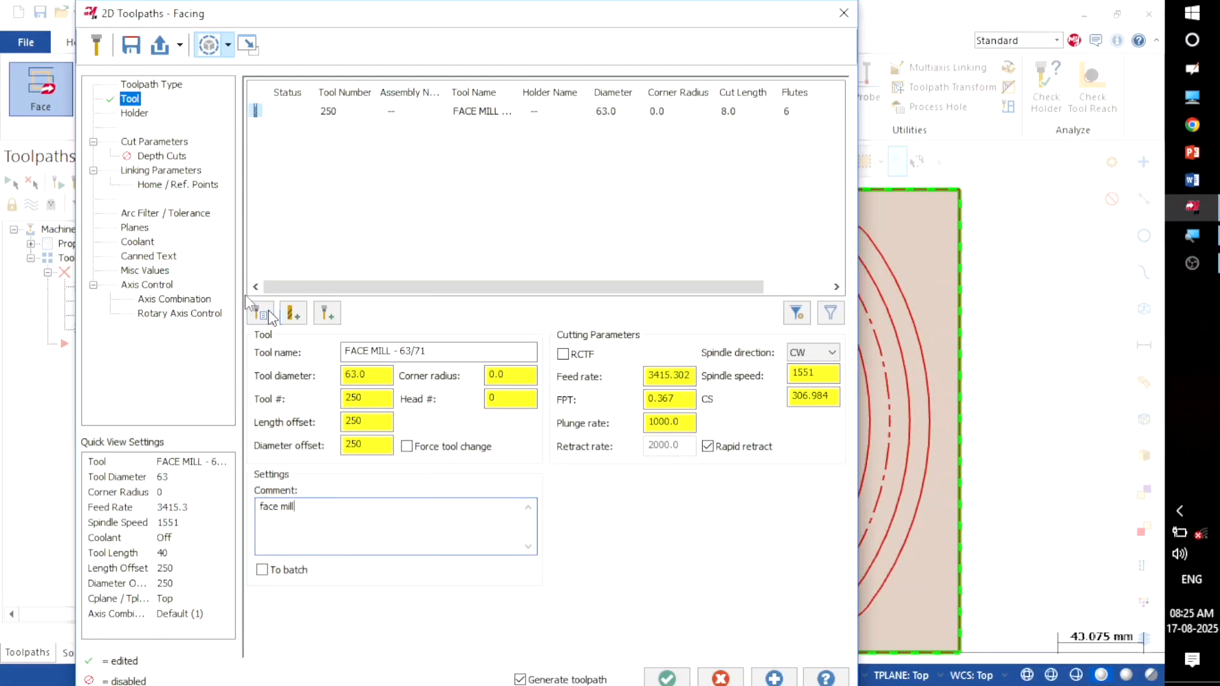
click(150, 141)
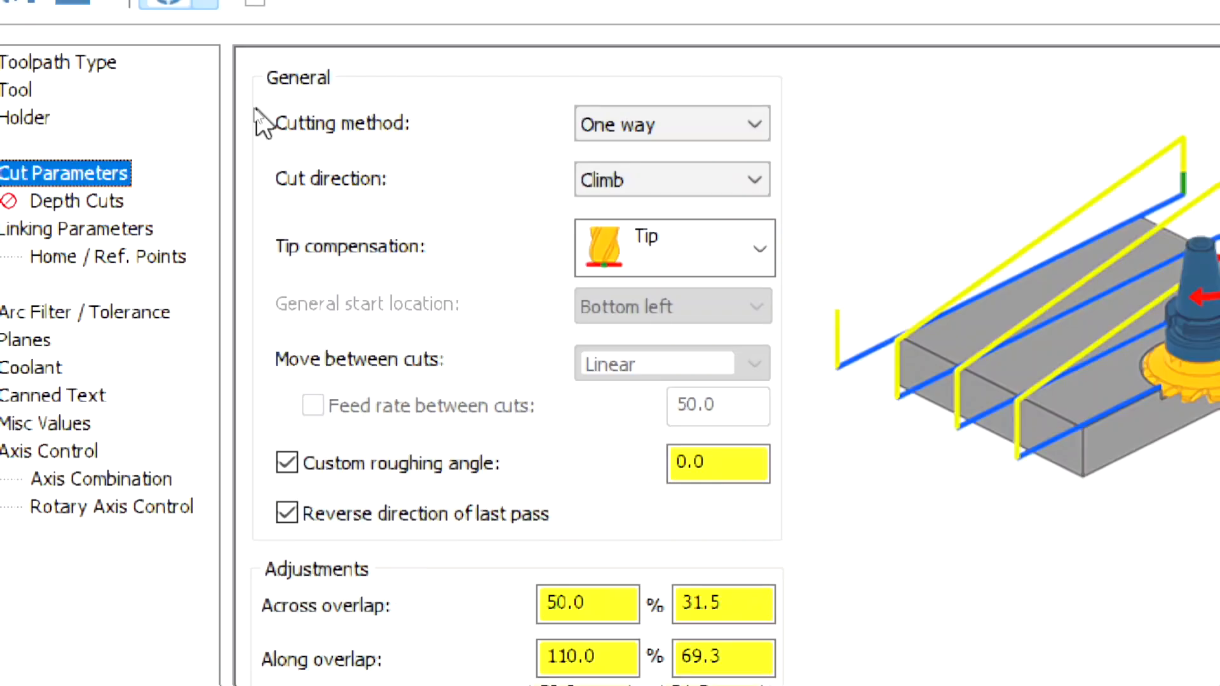
Step: Switch the facing to Zigzag, drop even passes, and set 10% across overlap
click(661, 130)
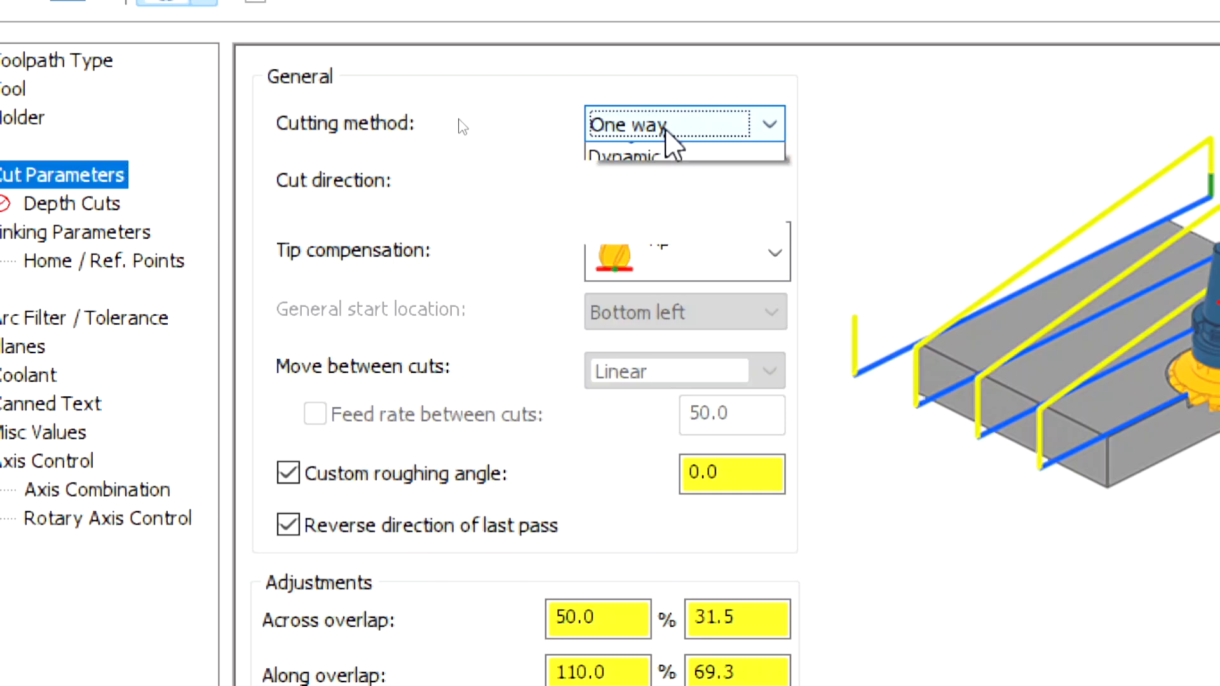
click(661, 152)
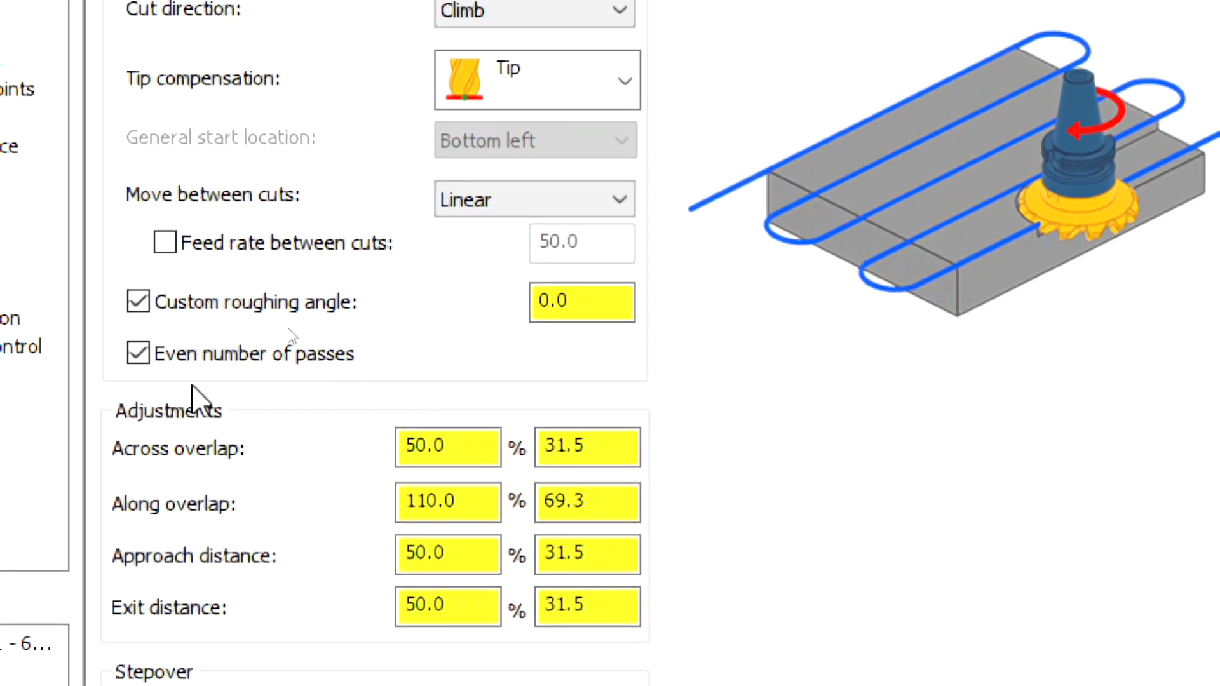
click(138, 354)
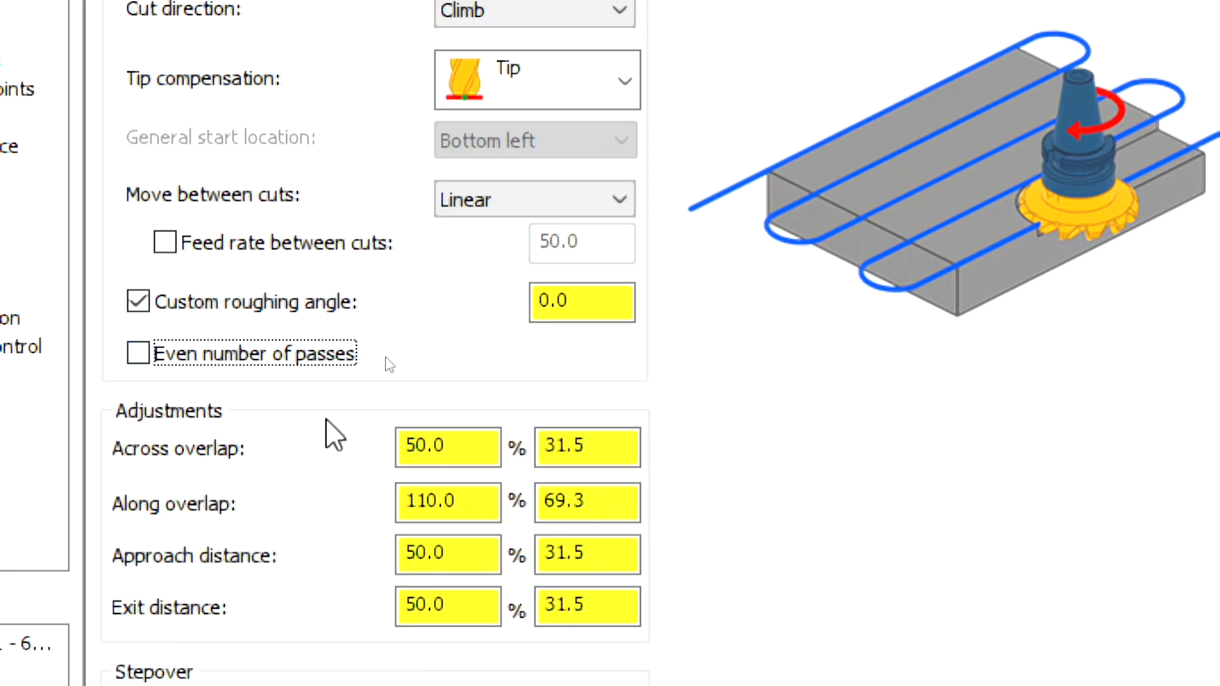
double_click(469, 439)
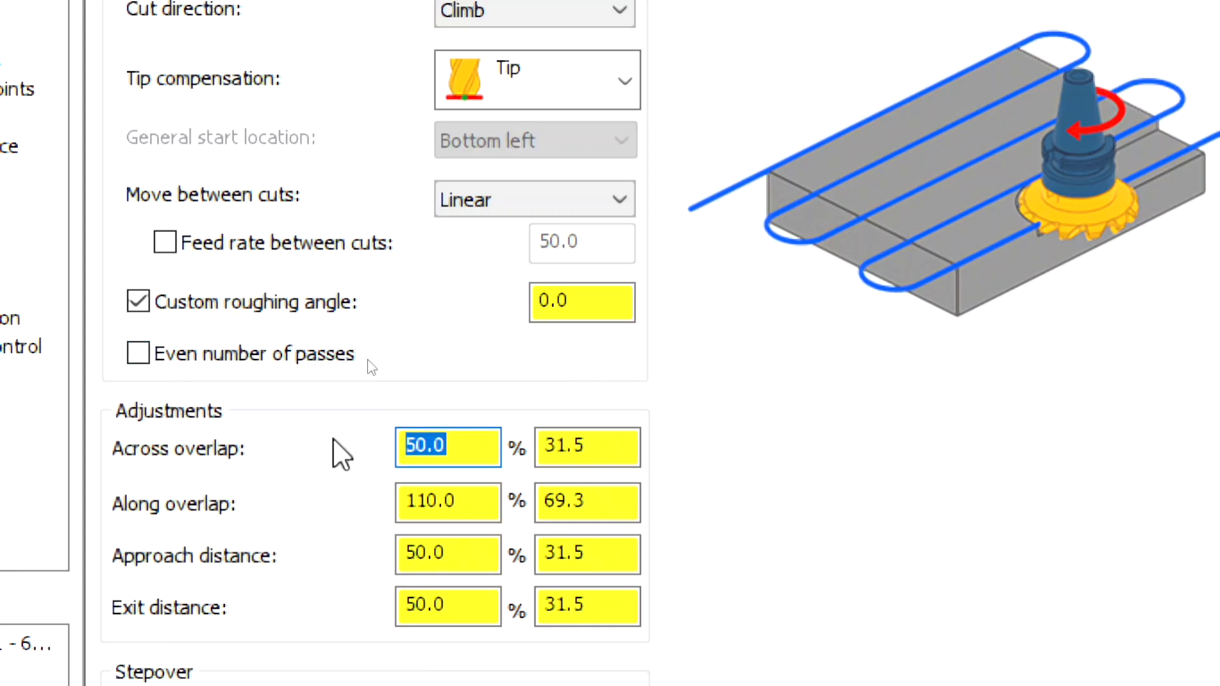
text(10)
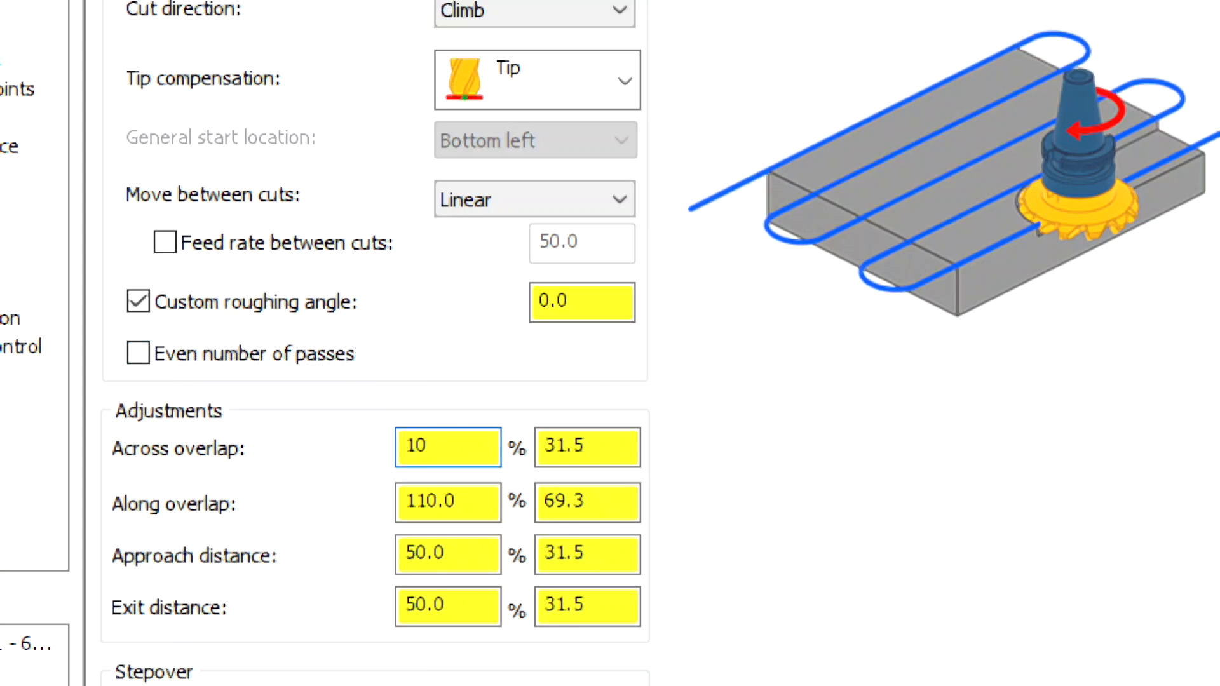
key(Return)
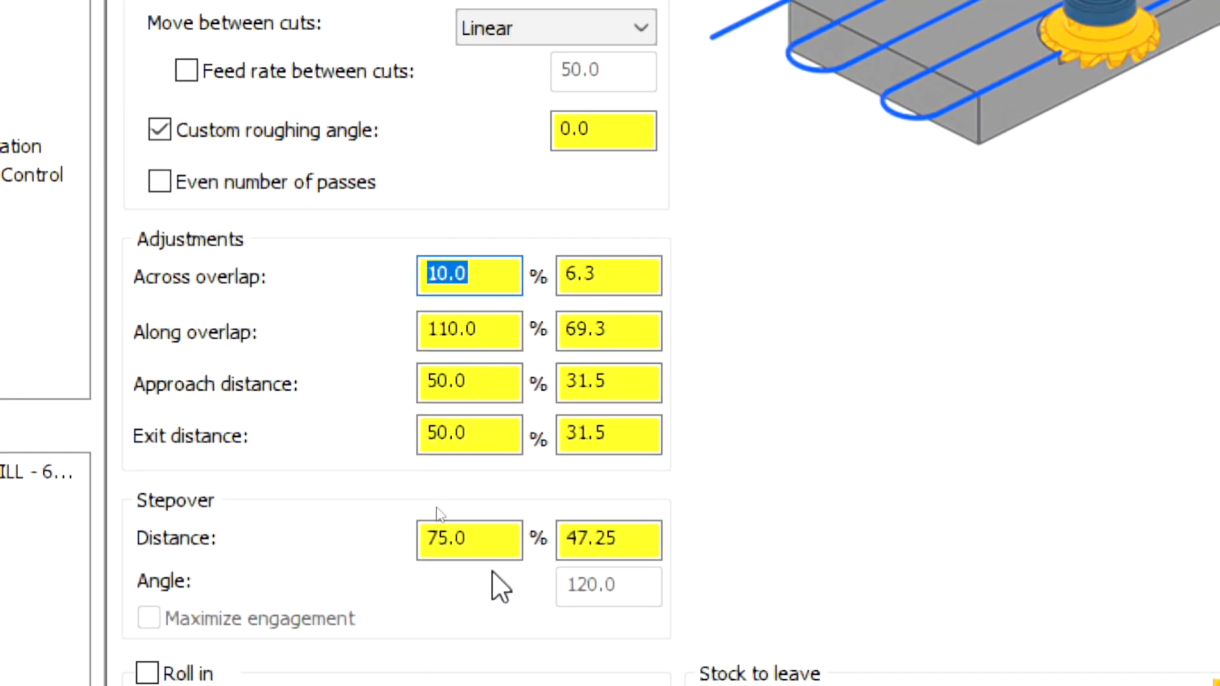
Step: Set the stepover distance to 100% and leave 0 stock on floors
double_click(473, 601)
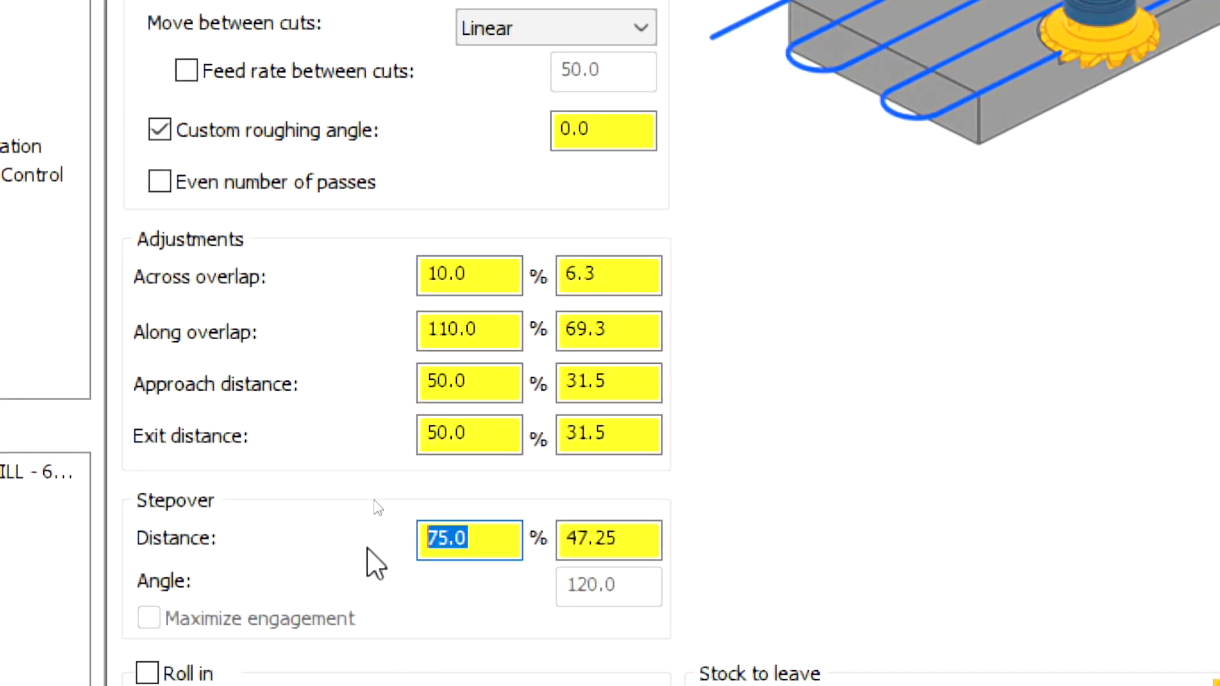
text(1)
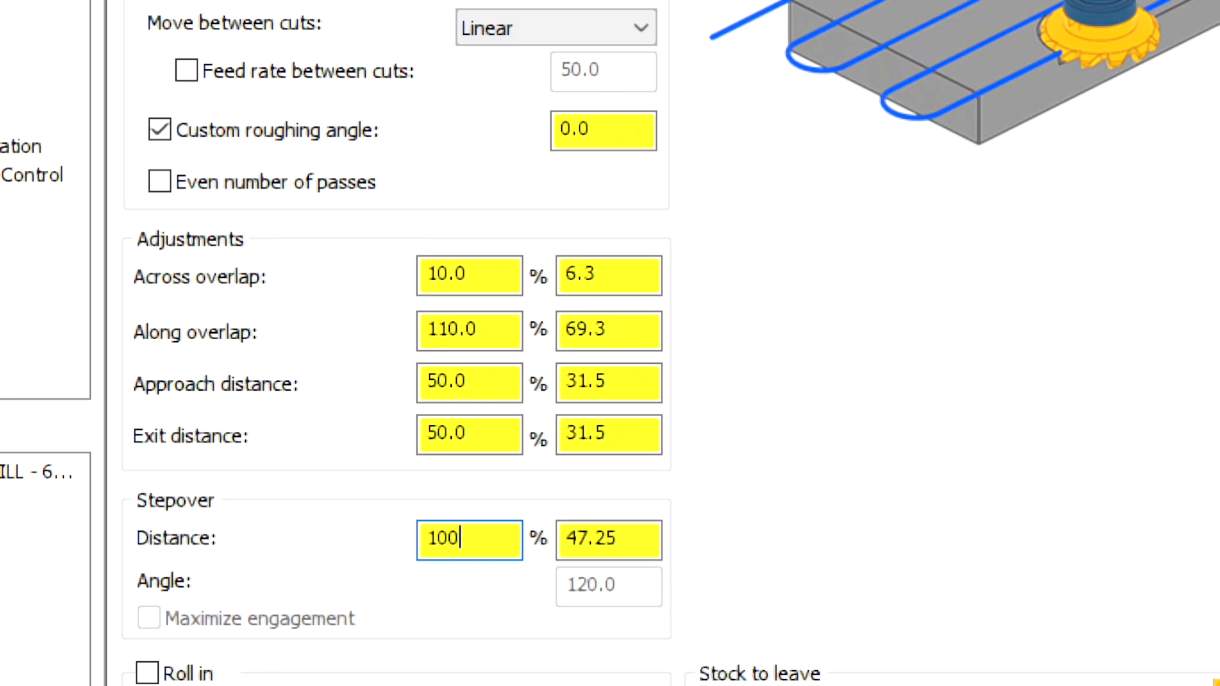
text(00)
key(Return)
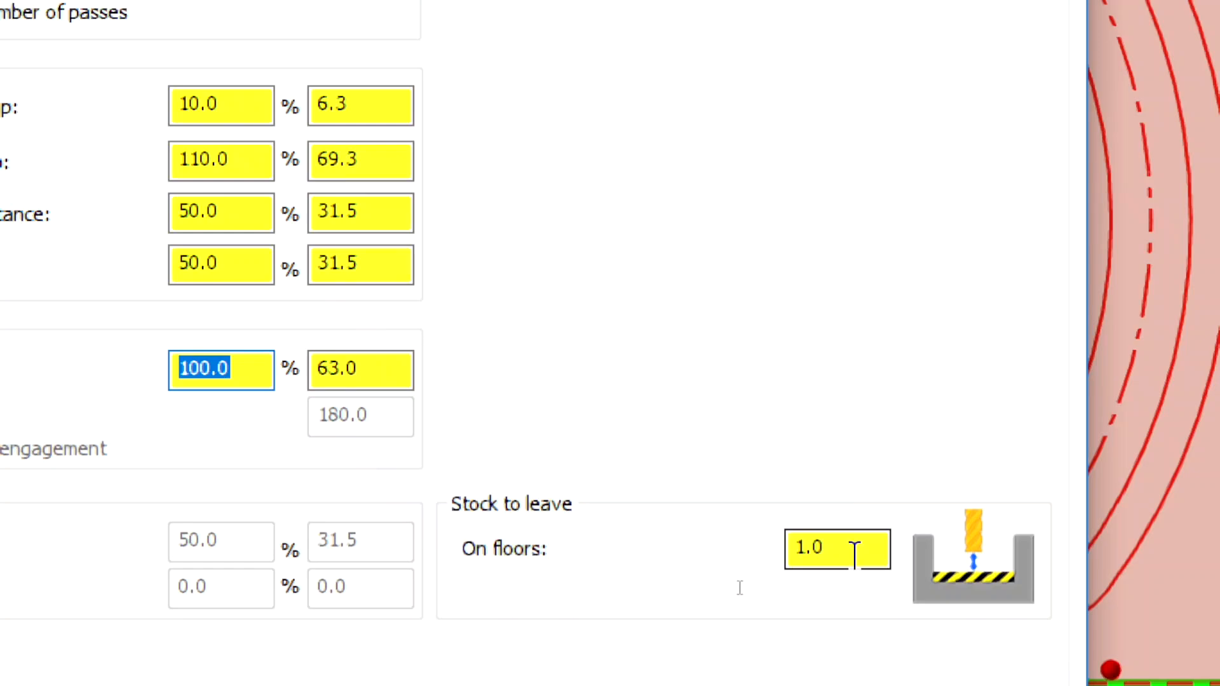
click(855, 554)
text(0)
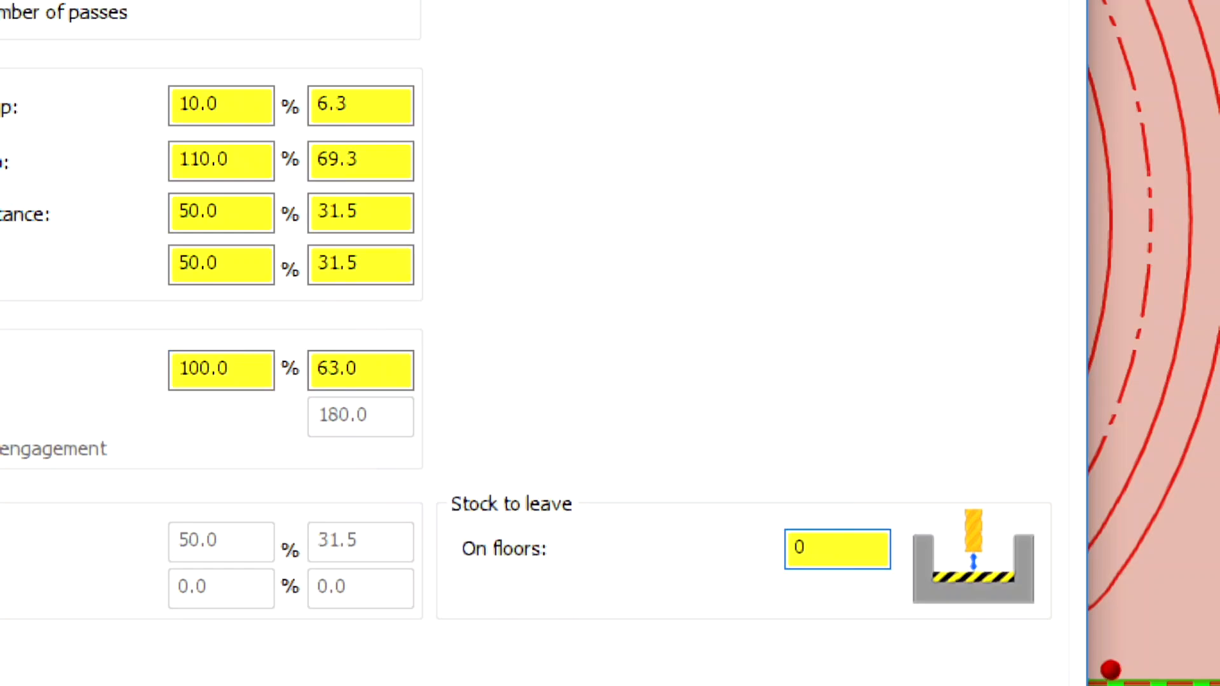
key(Return)
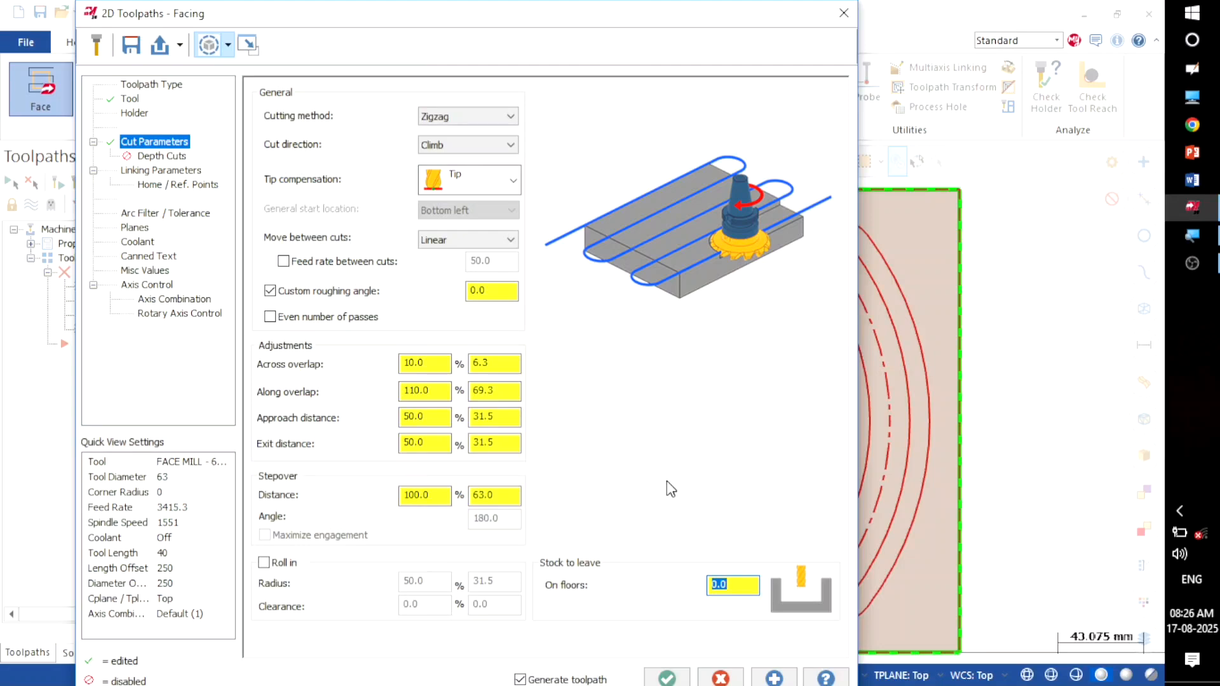
click(153, 158)
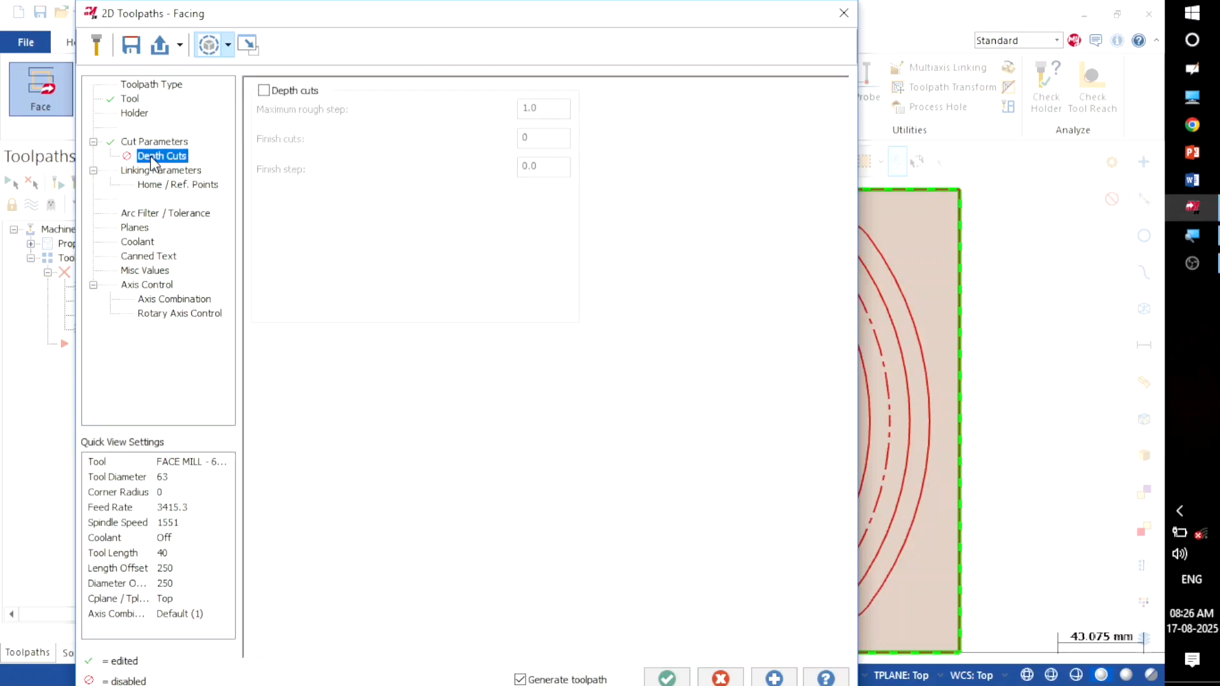
Step: Enable depth cuts at 1.0 rough step with Keep tool down, then open Linking Parameters
click(264, 91)
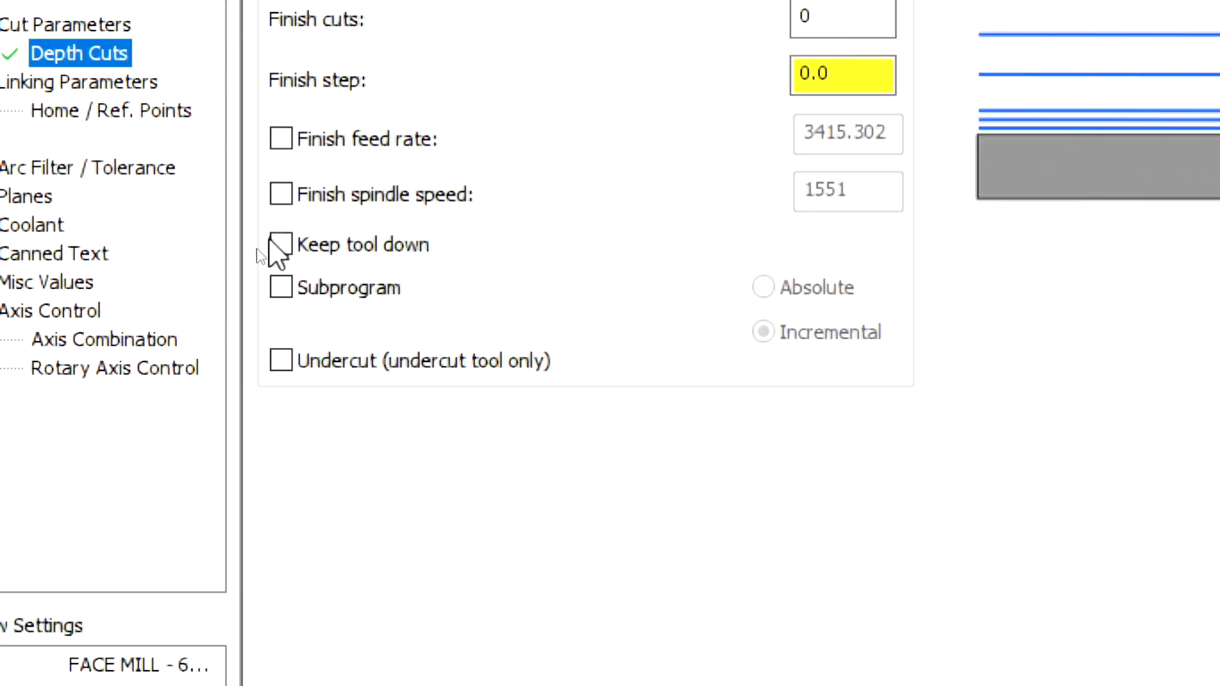
click(283, 242)
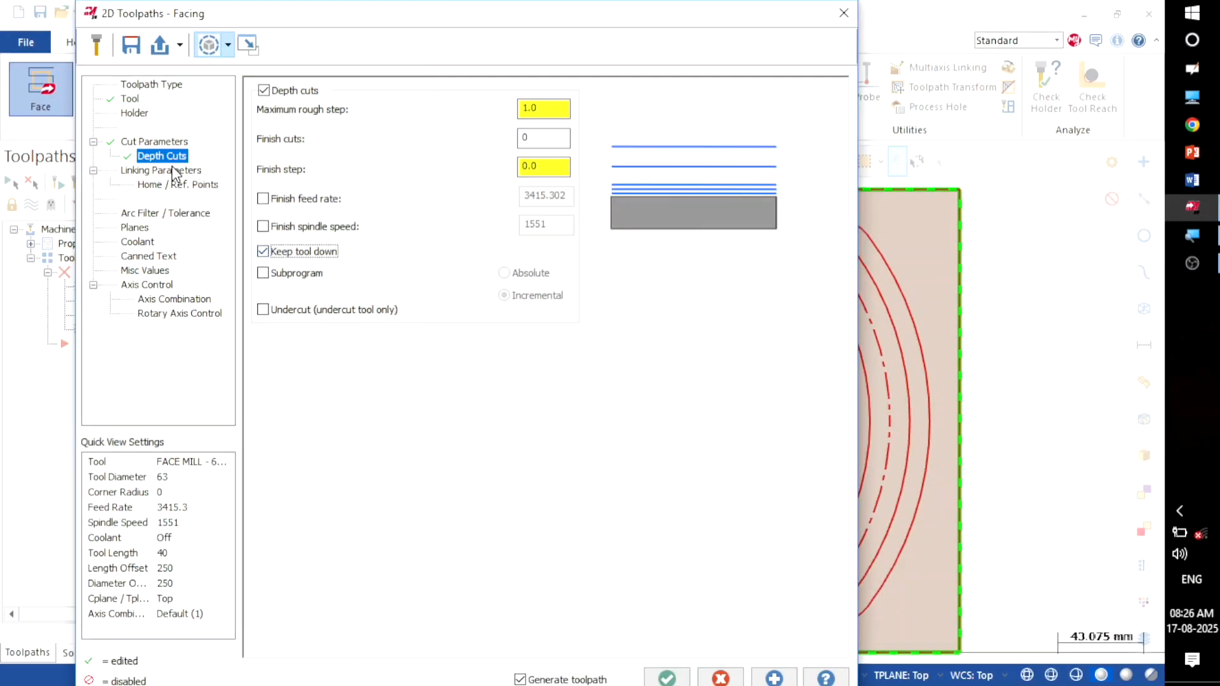
click(171, 172)
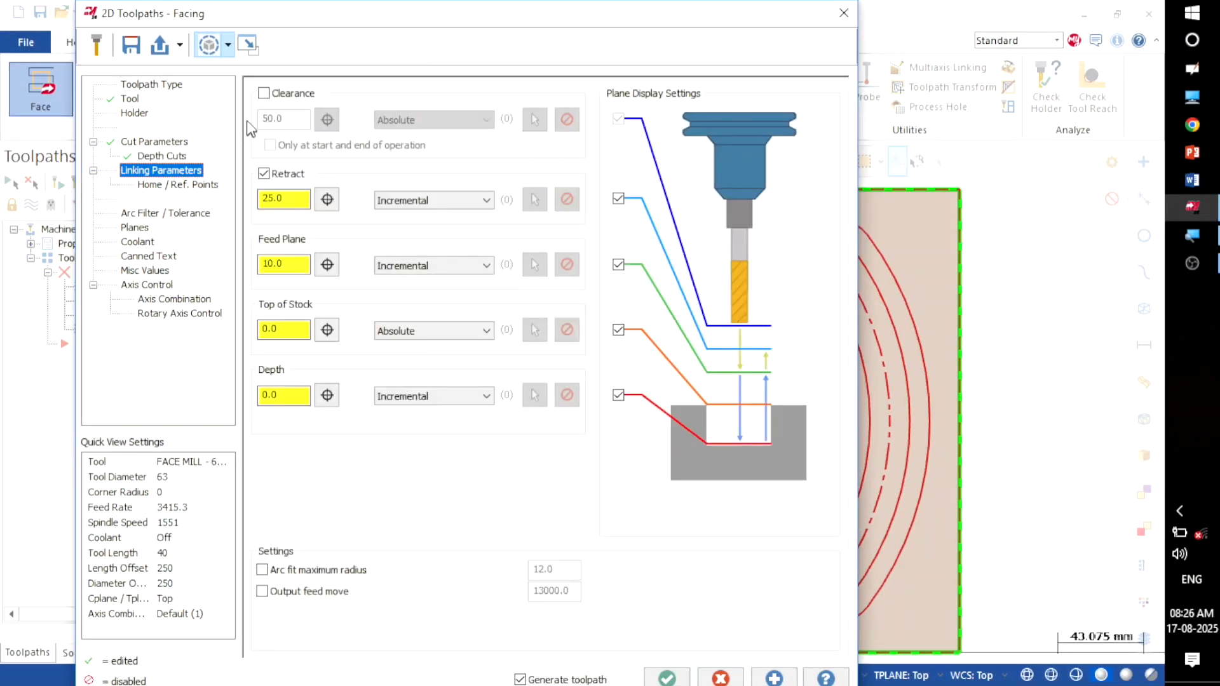
Step: Enable the 50.0 clearance and set retract, feed plane and depth to Absolute
click(264, 94)
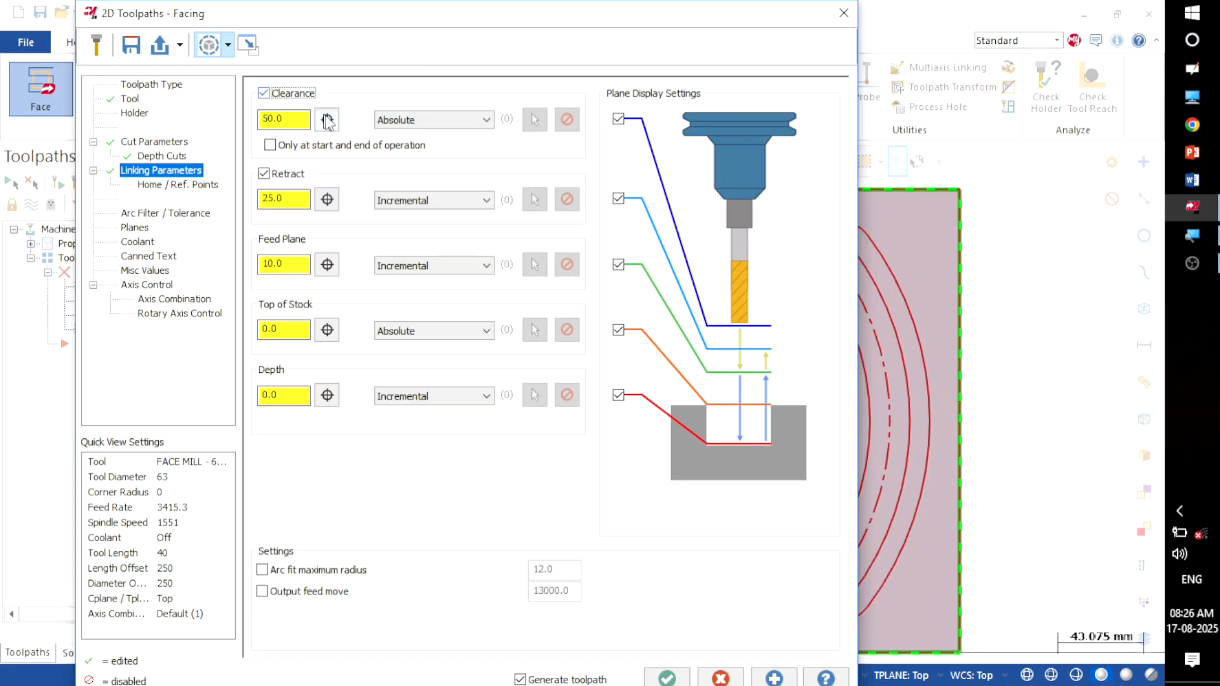
click(398, 201)
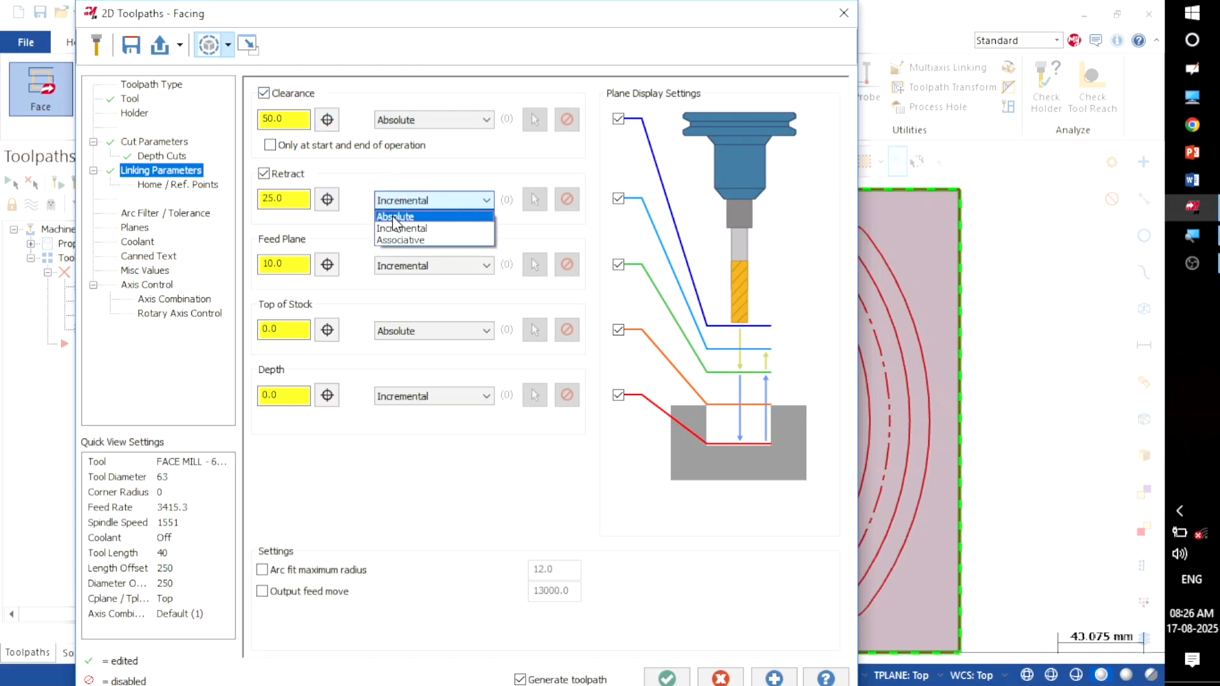
click(397, 214)
click(398, 266)
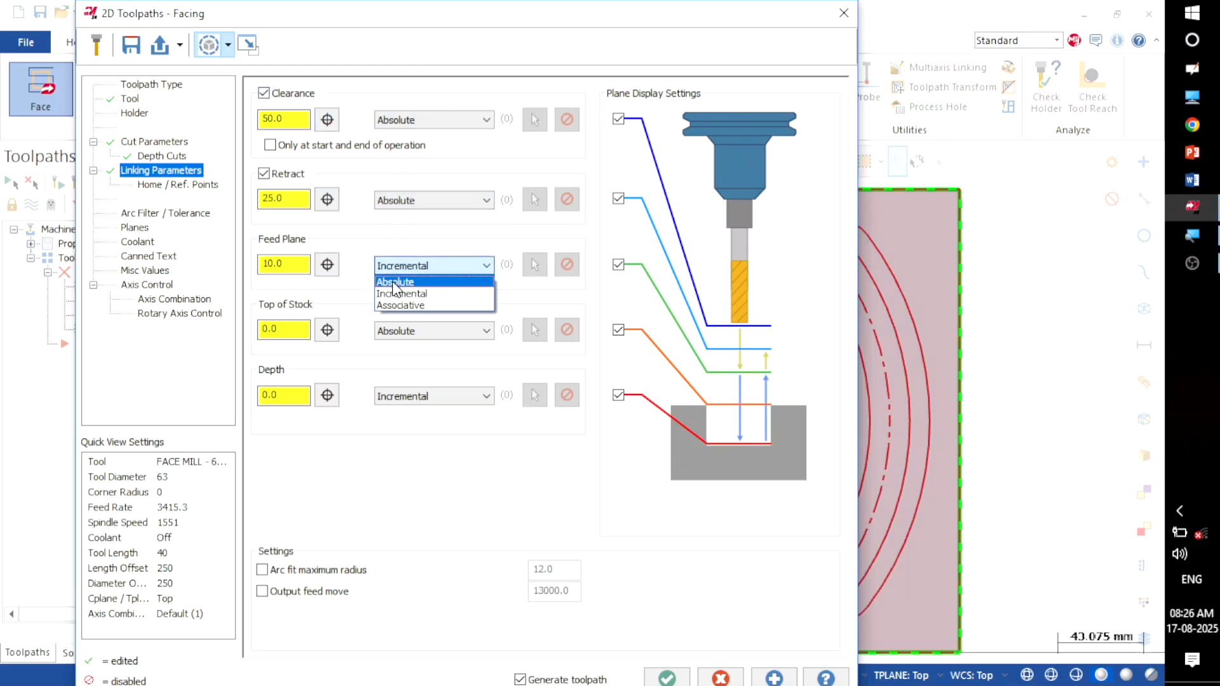
click(397, 280)
click(398, 395)
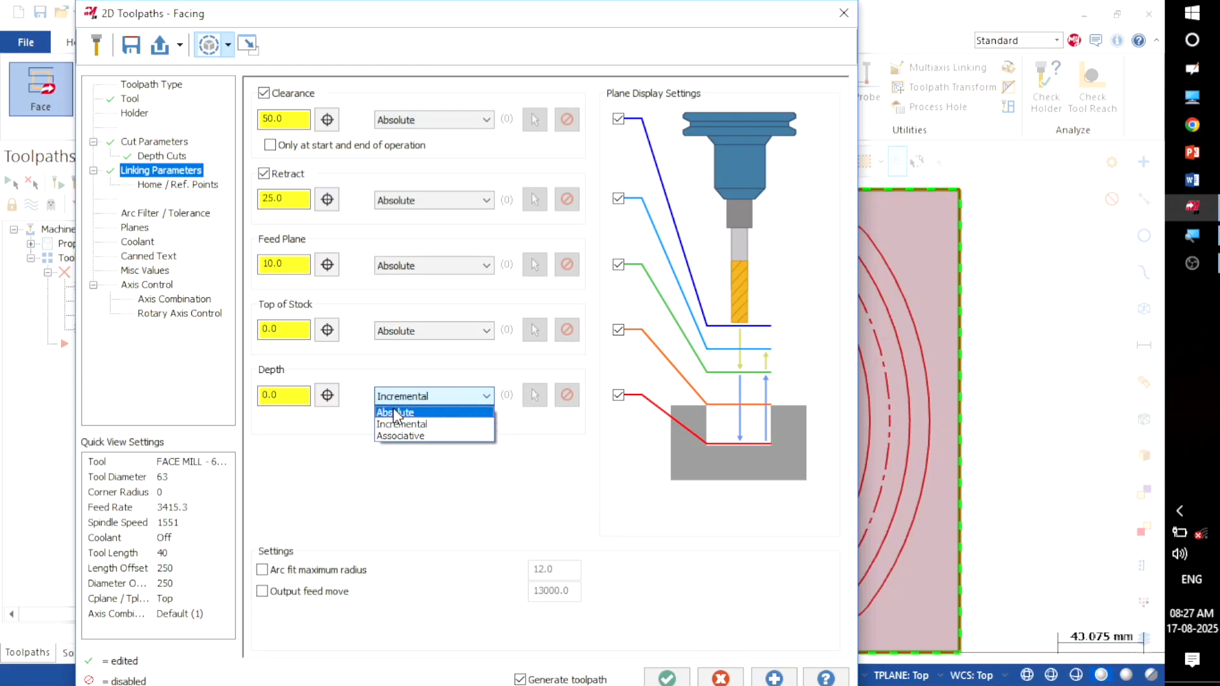
click(395, 409)
double_click(295, 119)
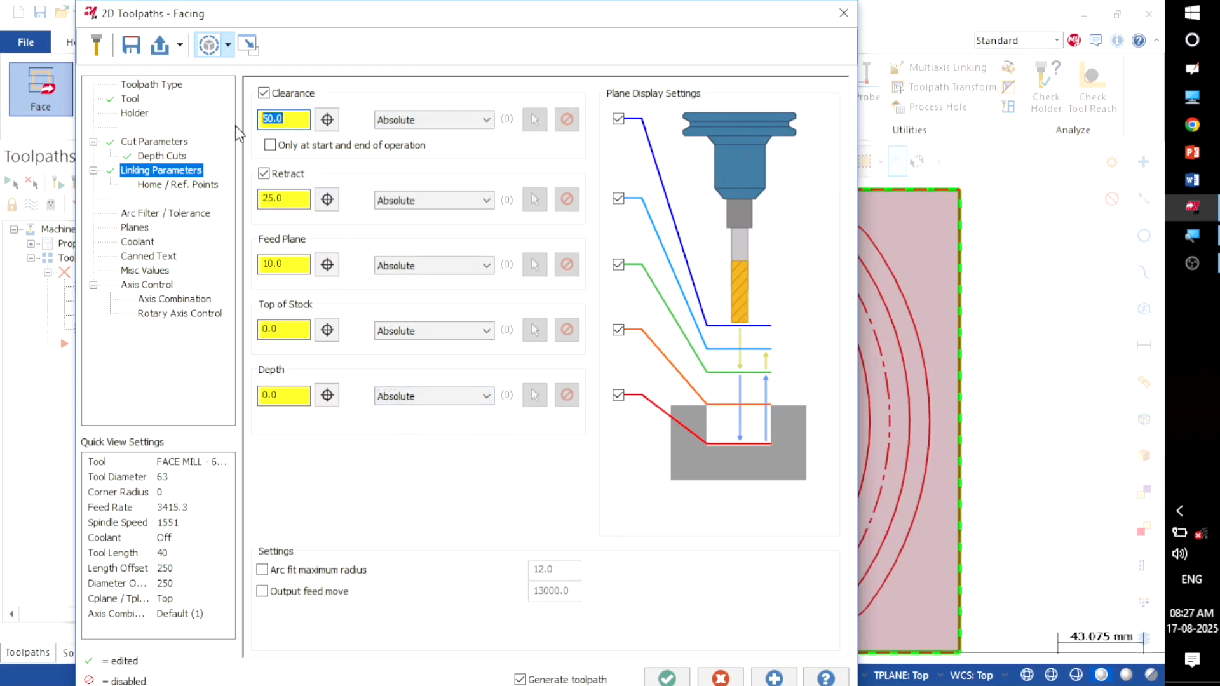
Step: Enter a depth of -1.0, review the Planes page and generate the facing toolpath
click(289, 396)
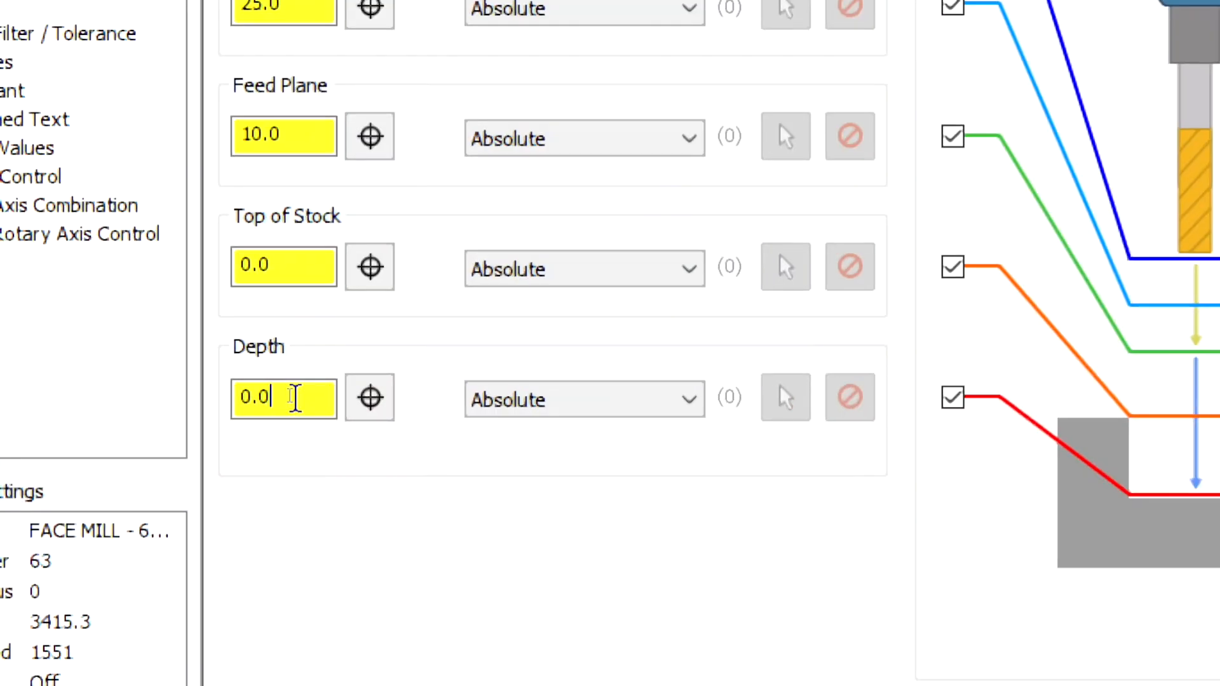
drag(295, 397, 190, 397)
text(-1)
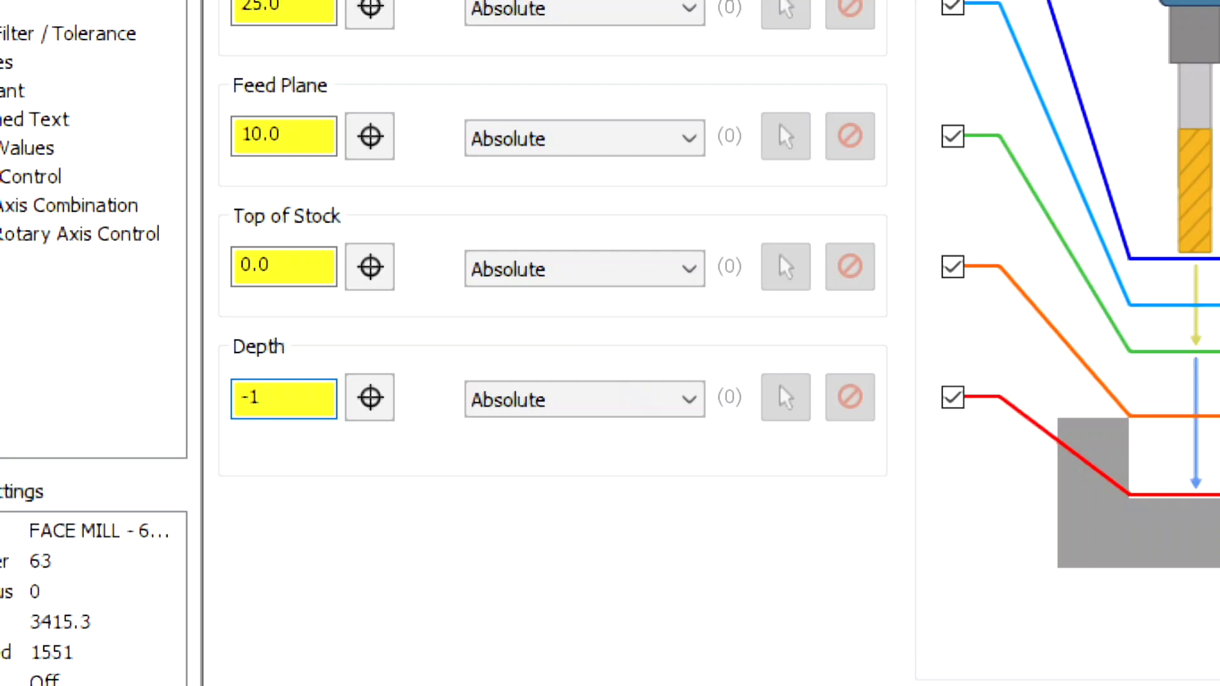
key(Return)
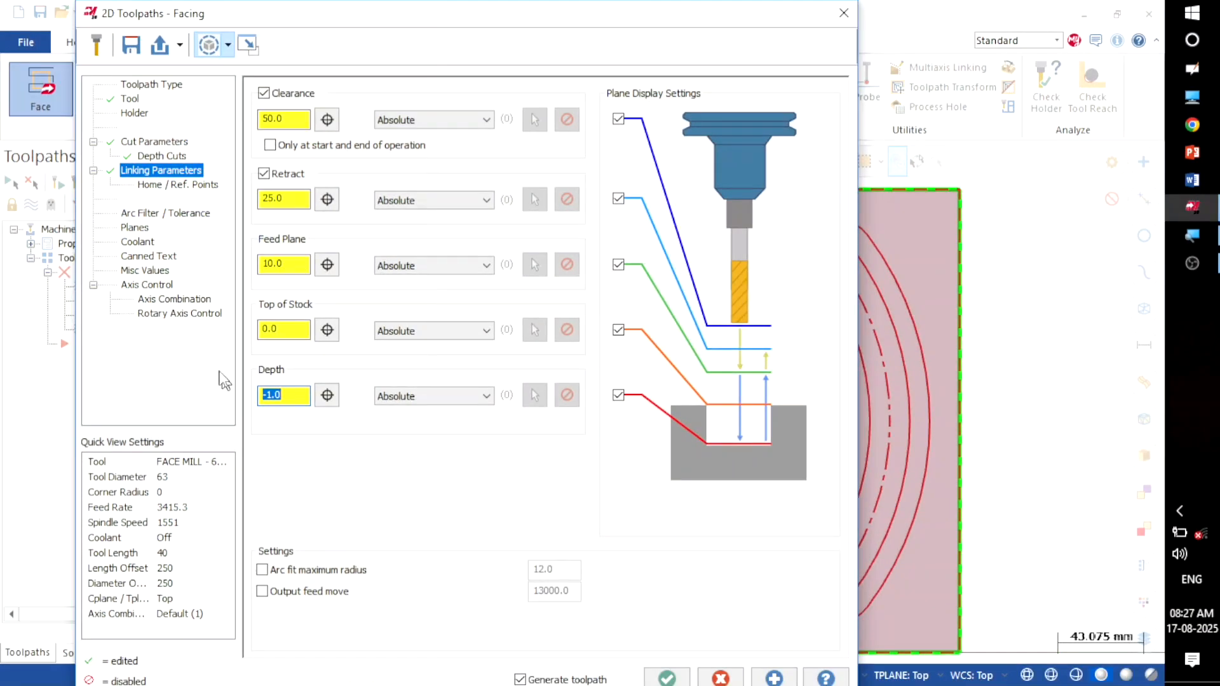
click(136, 230)
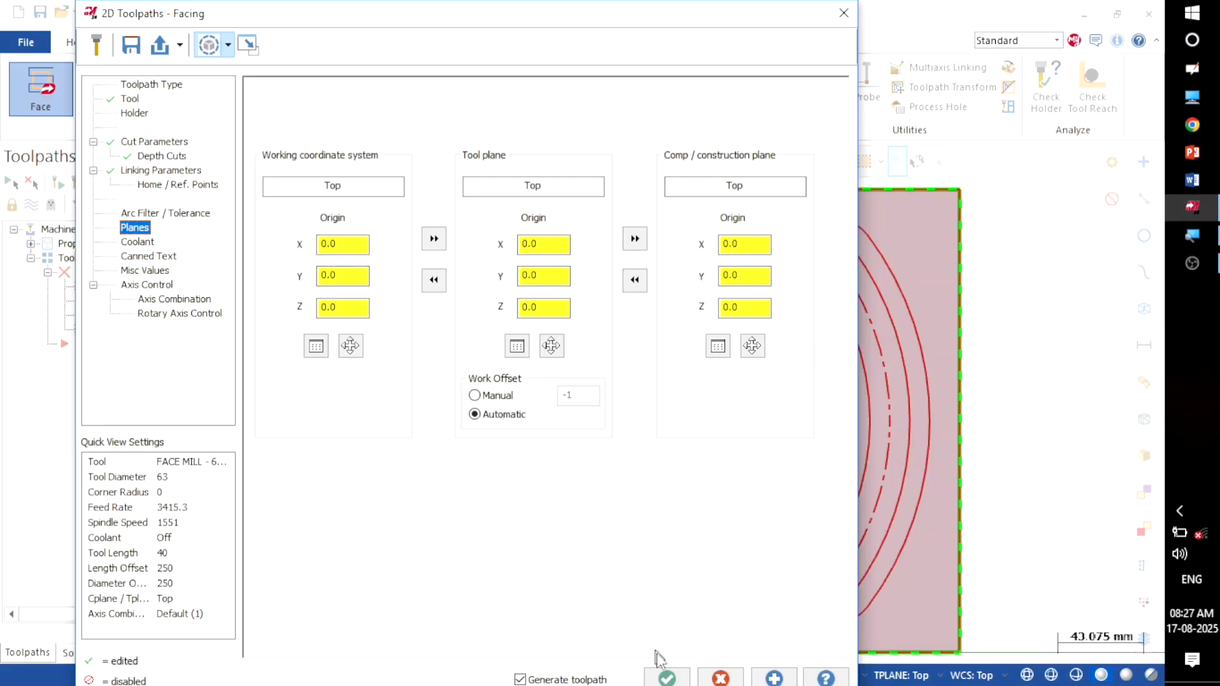
click(665, 676)
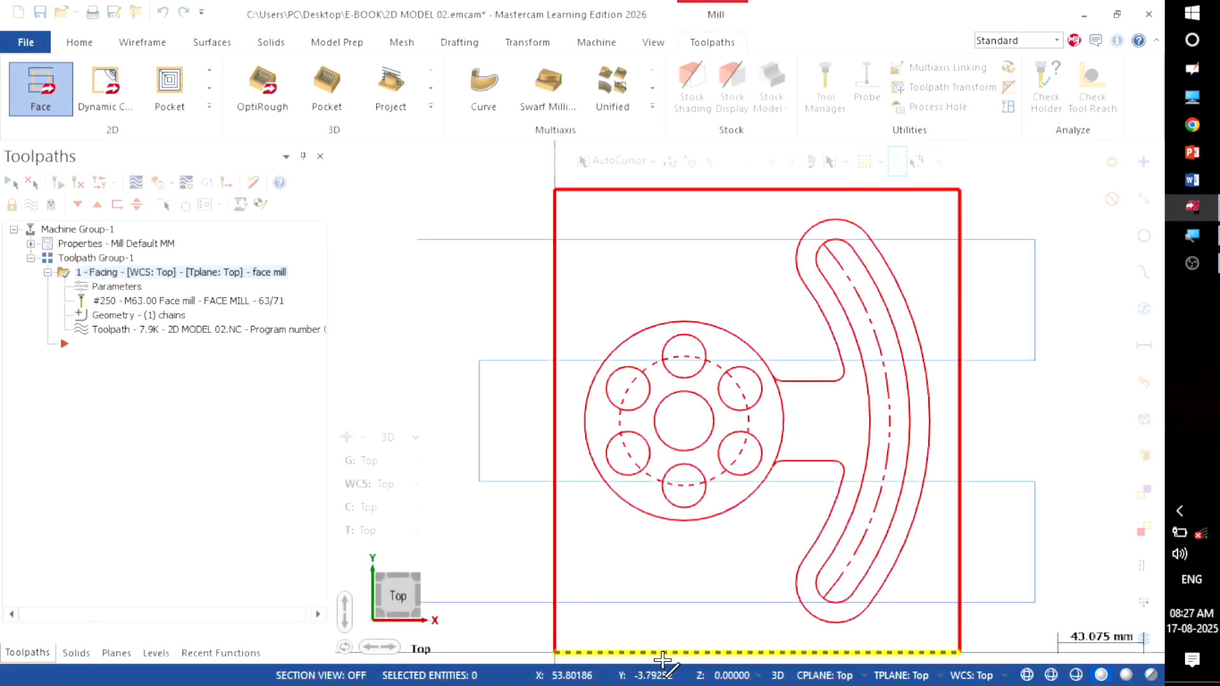
scroll(591, 352, down, 1)
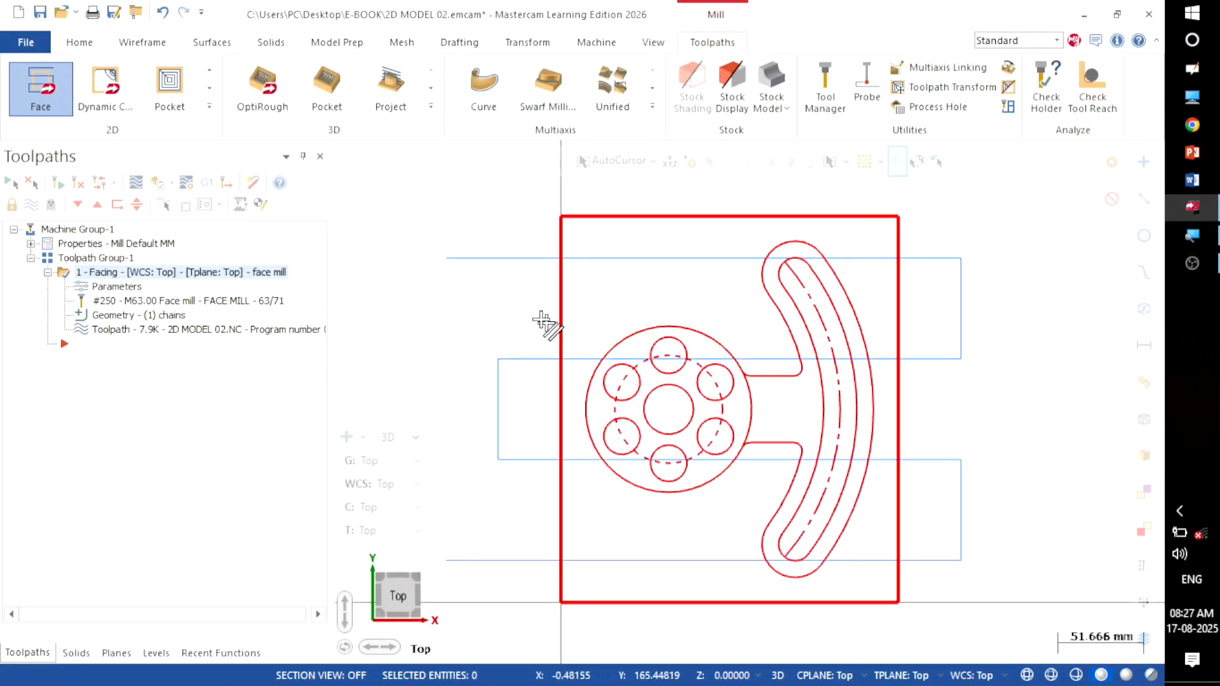
Step: Switch to the isometric view and turn off the world axes display
right_click(449, 207)
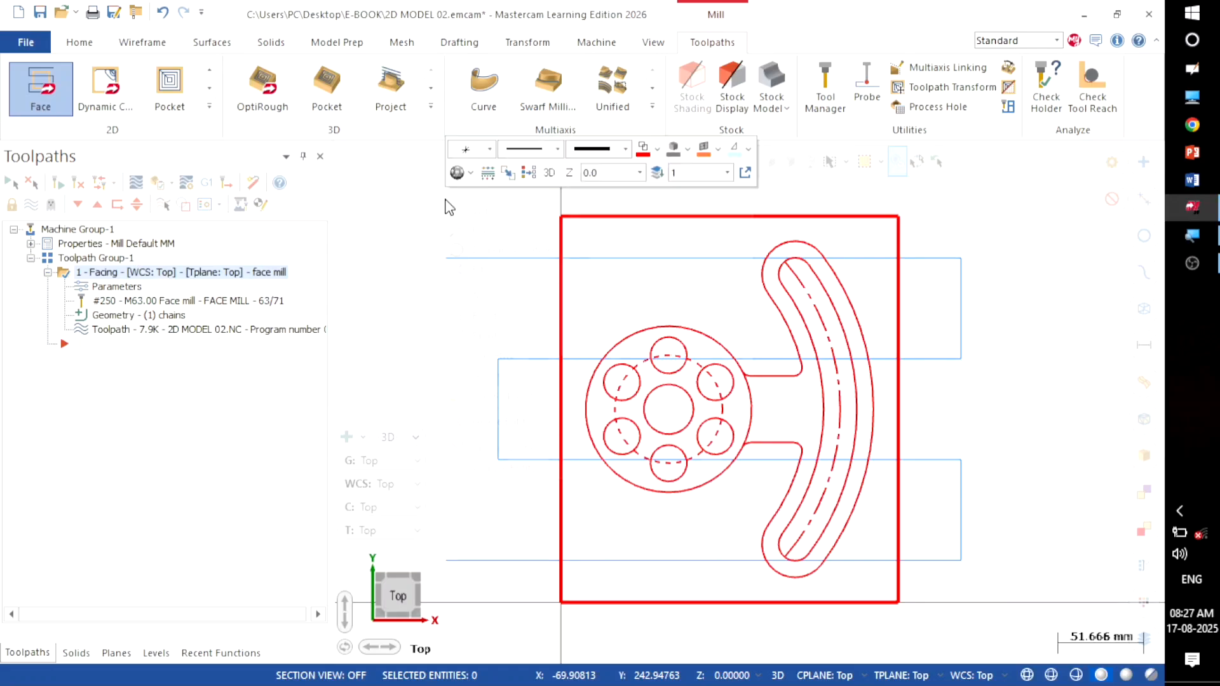
click(488, 354)
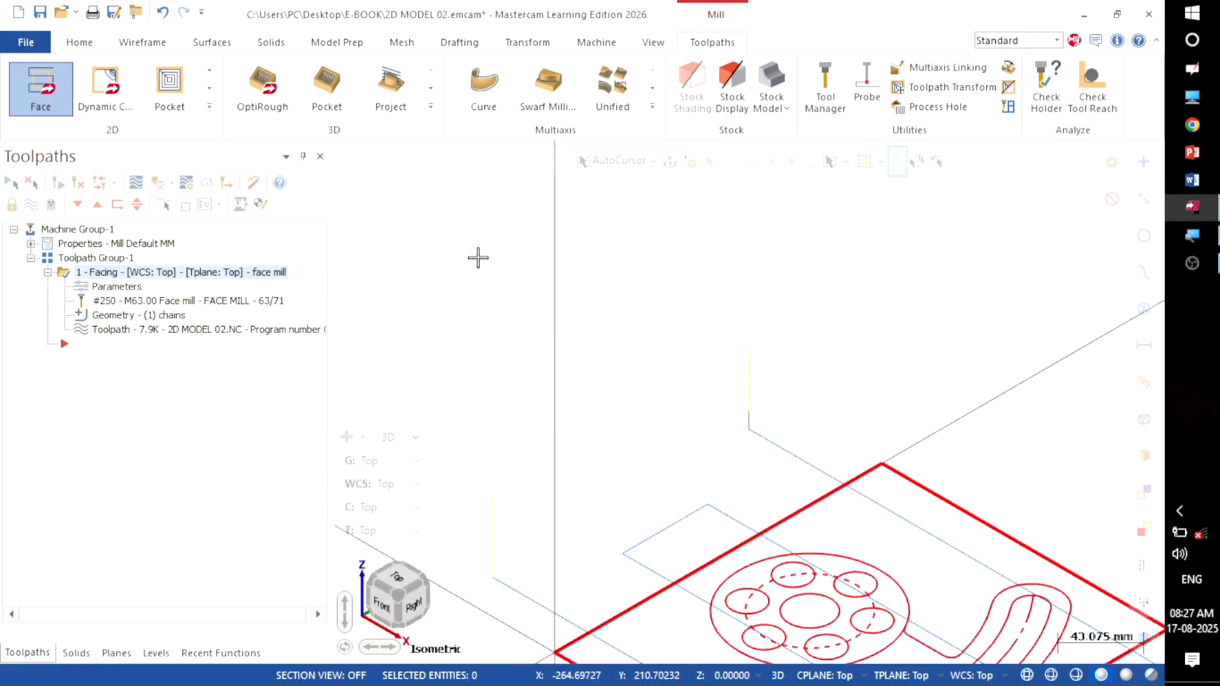
scroll(478, 242, down, 3)
scroll(582, 618, up, 1)
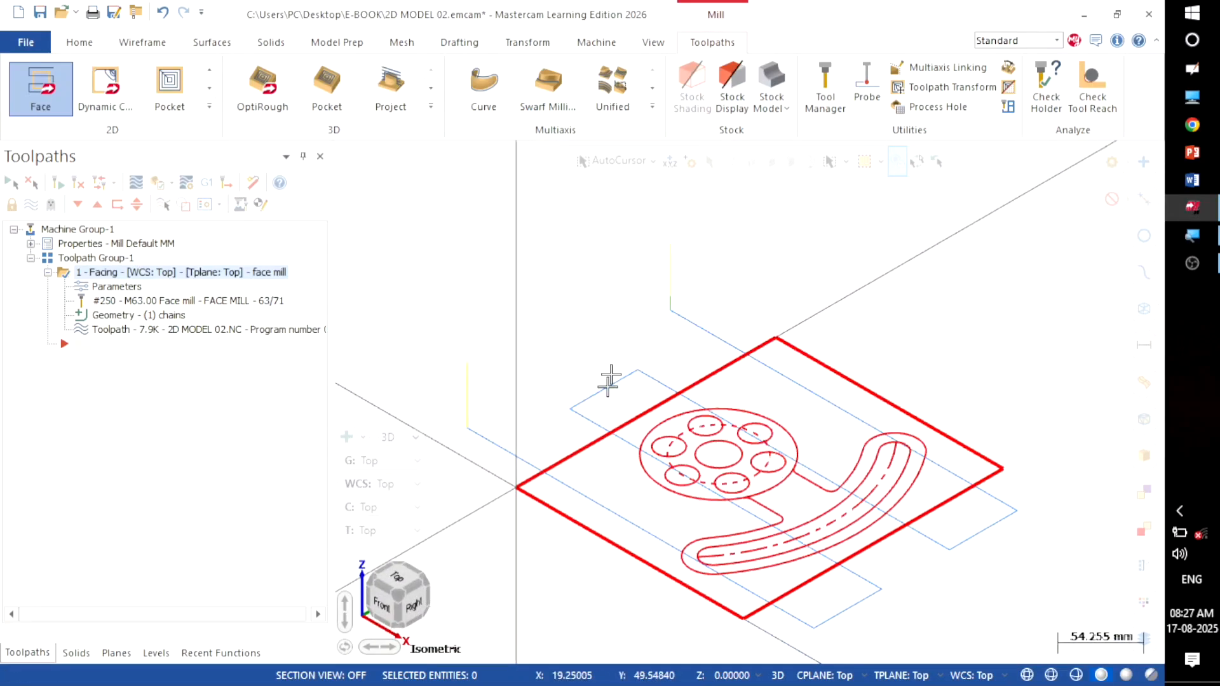
click(657, 42)
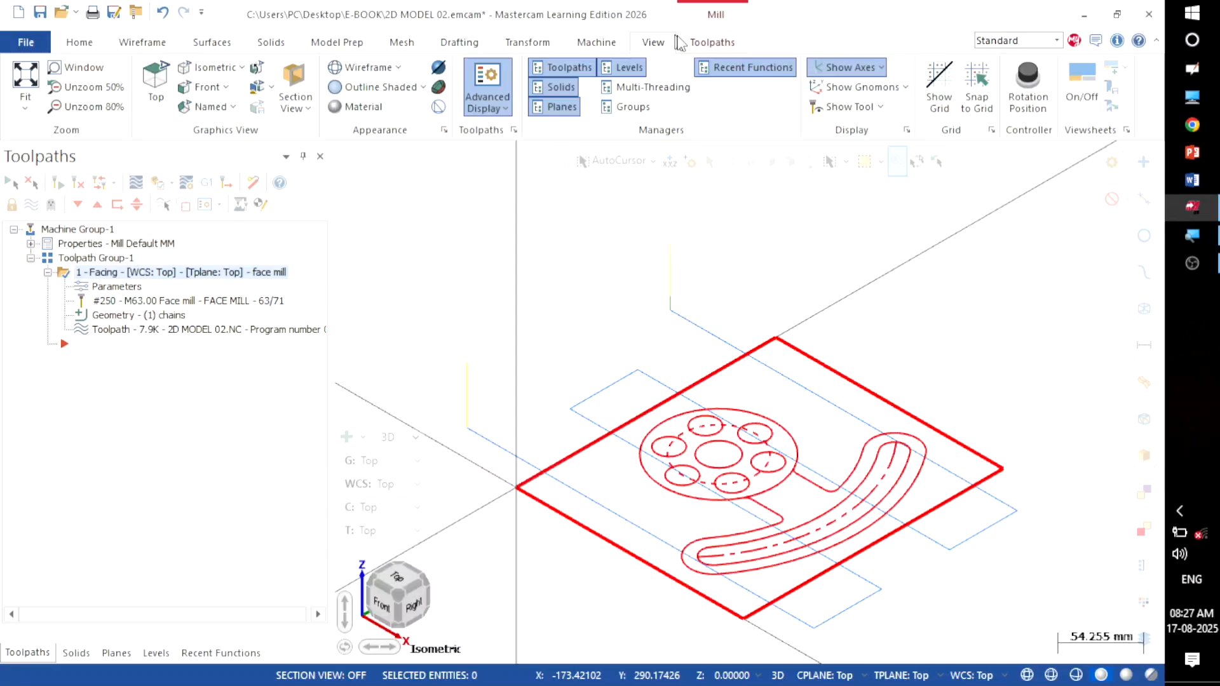
click(819, 66)
scroll(538, 249, down, 1)
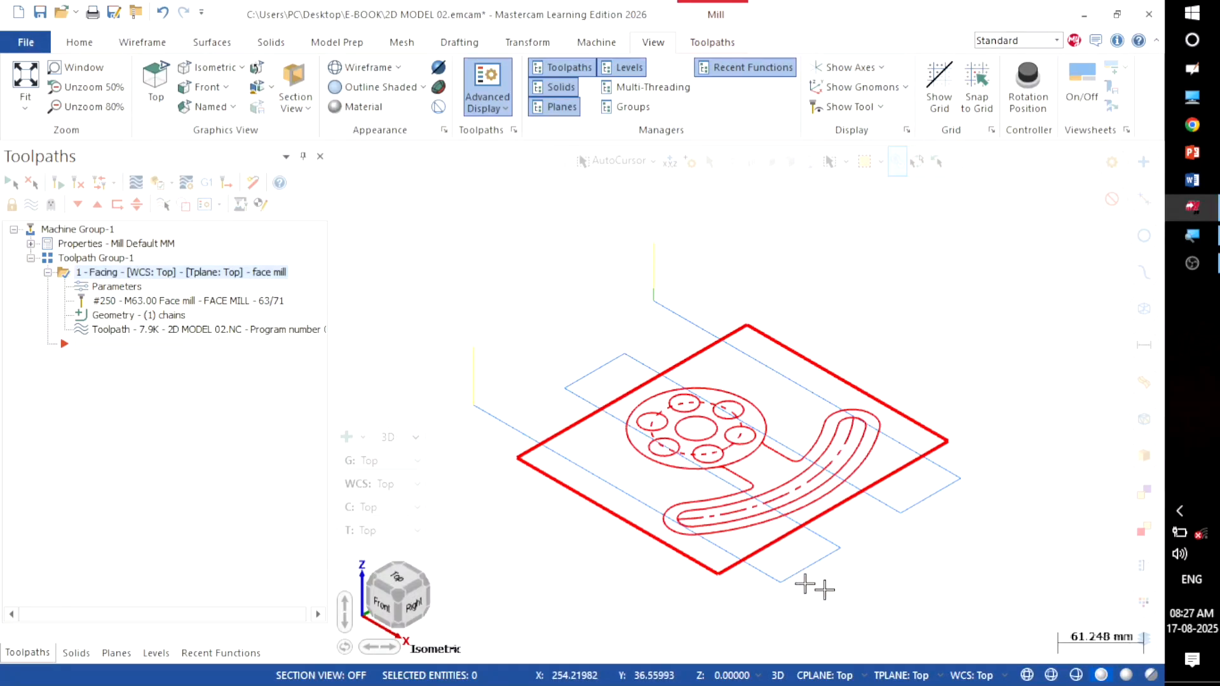
scroll(861, 607, up, 1)
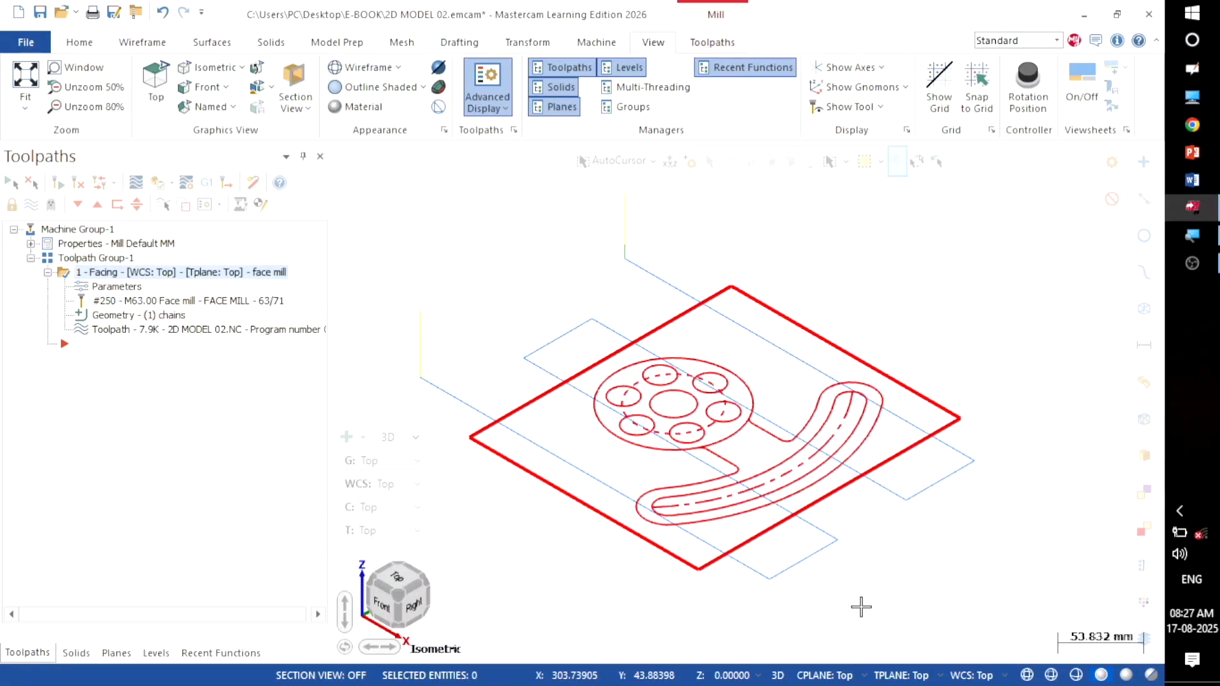
Step: Collapse the Facing operation, hide its toolpath lines and return to the Top view
click(48, 273)
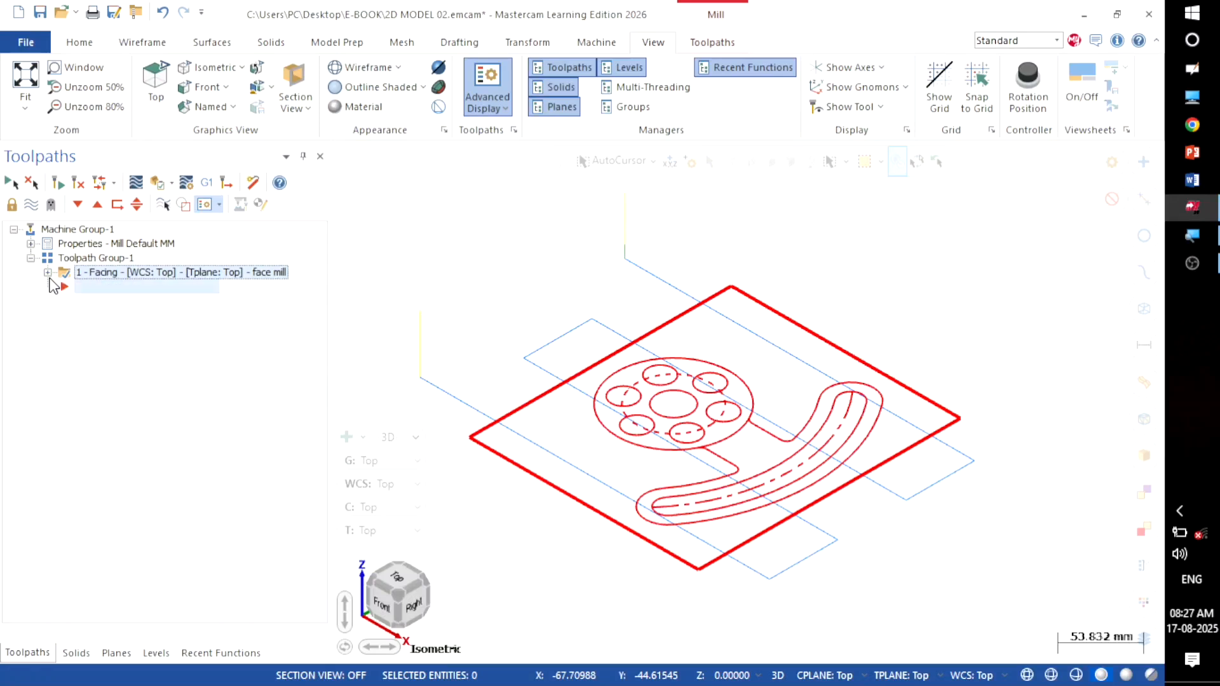
click(33, 204)
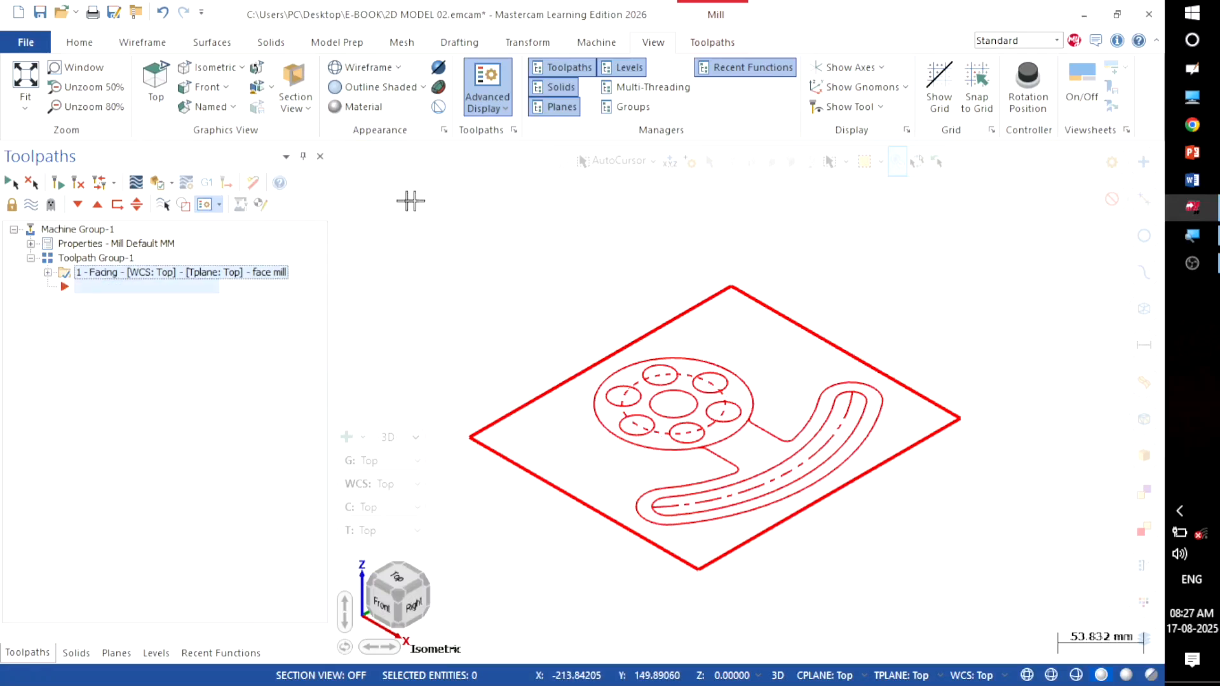
right_click(591, 204)
click(626, 305)
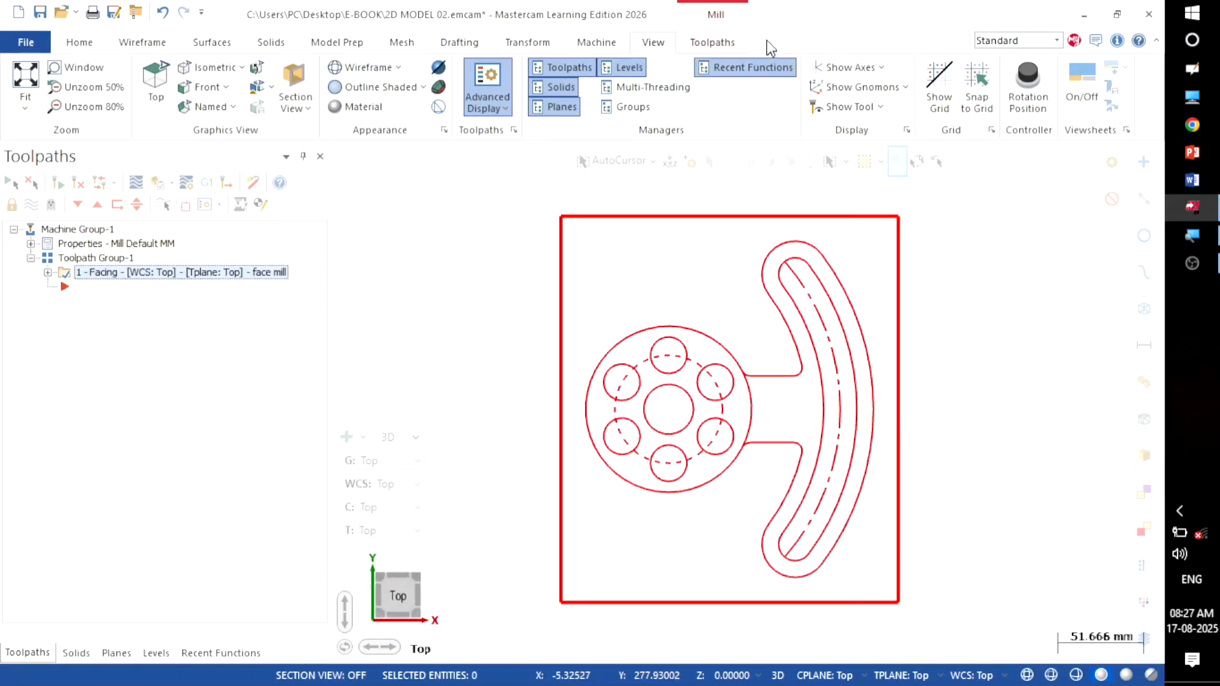
Step: Expand the full 2D toolpath gallery on the Toolpaths tab to reach the Hole making group
click(713, 42)
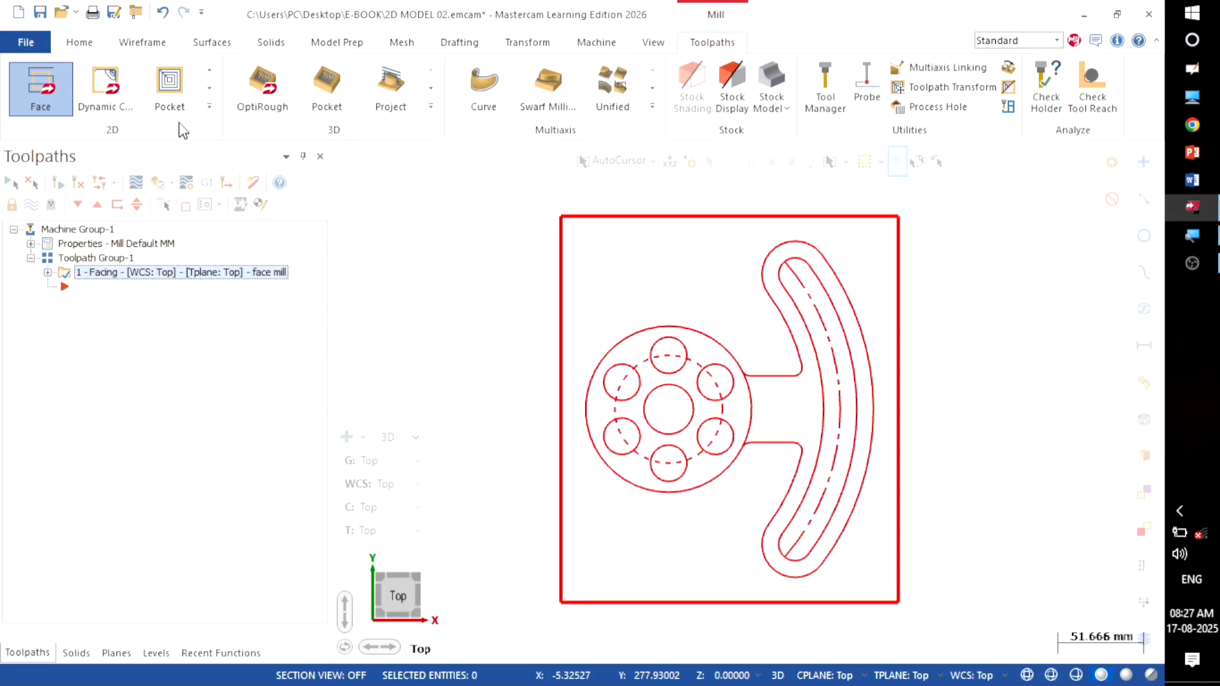
click(210, 106)
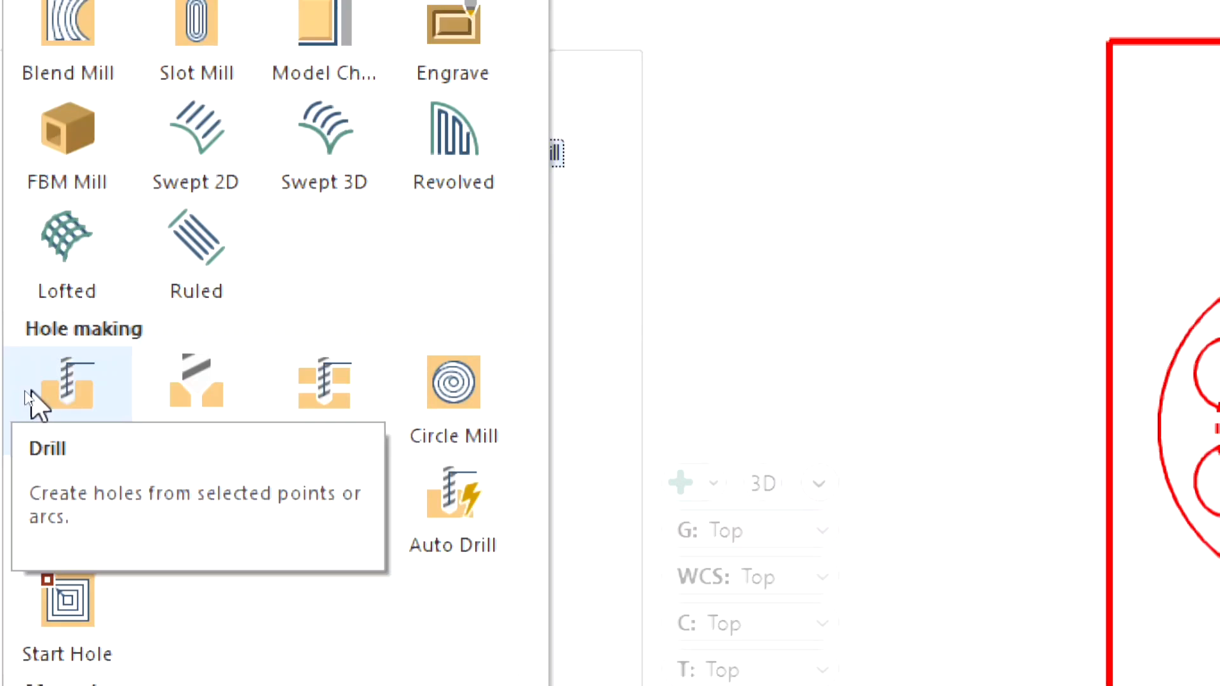
Step: Start a Drill toolpath on the six 22 mm holes and the 30 mm centre hole
click(12, 394)
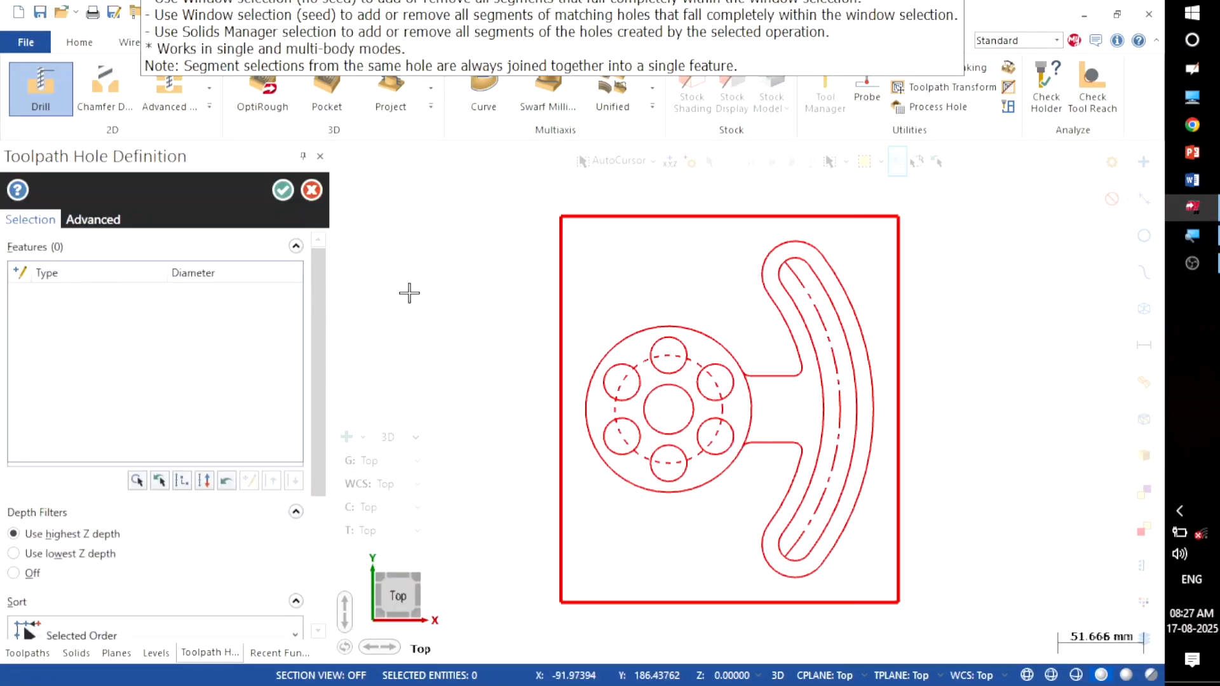
scroll(671, 532, up, 5)
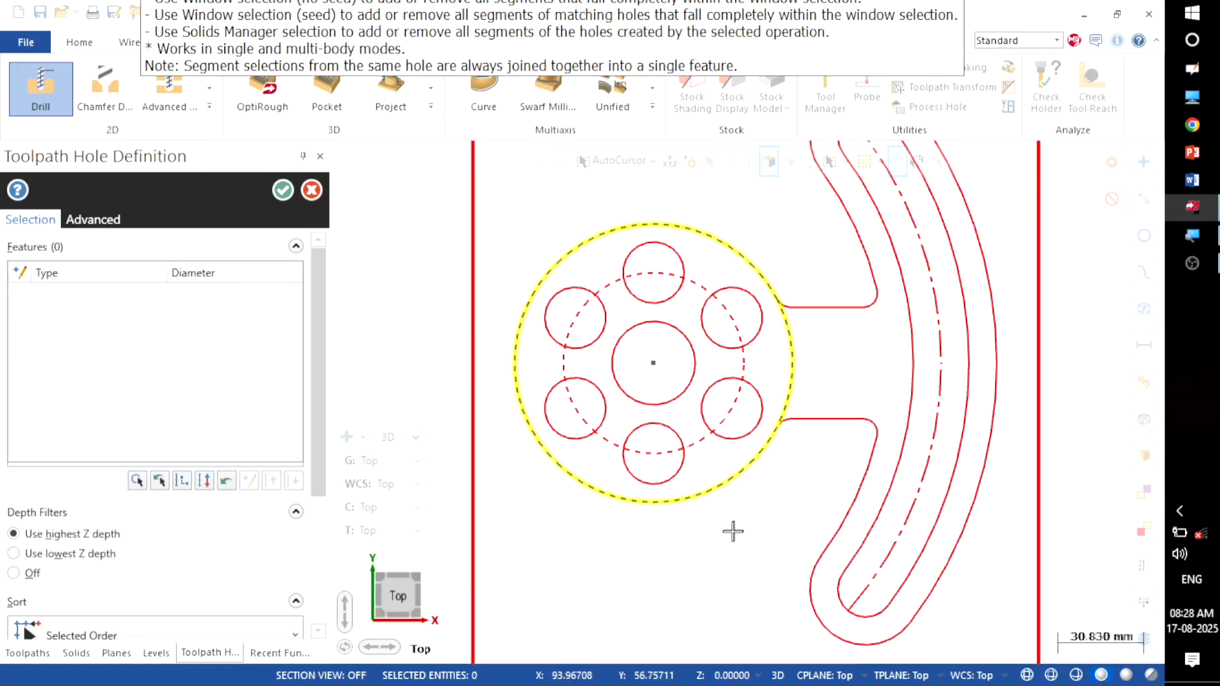
scroll(728, 544, up, 1)
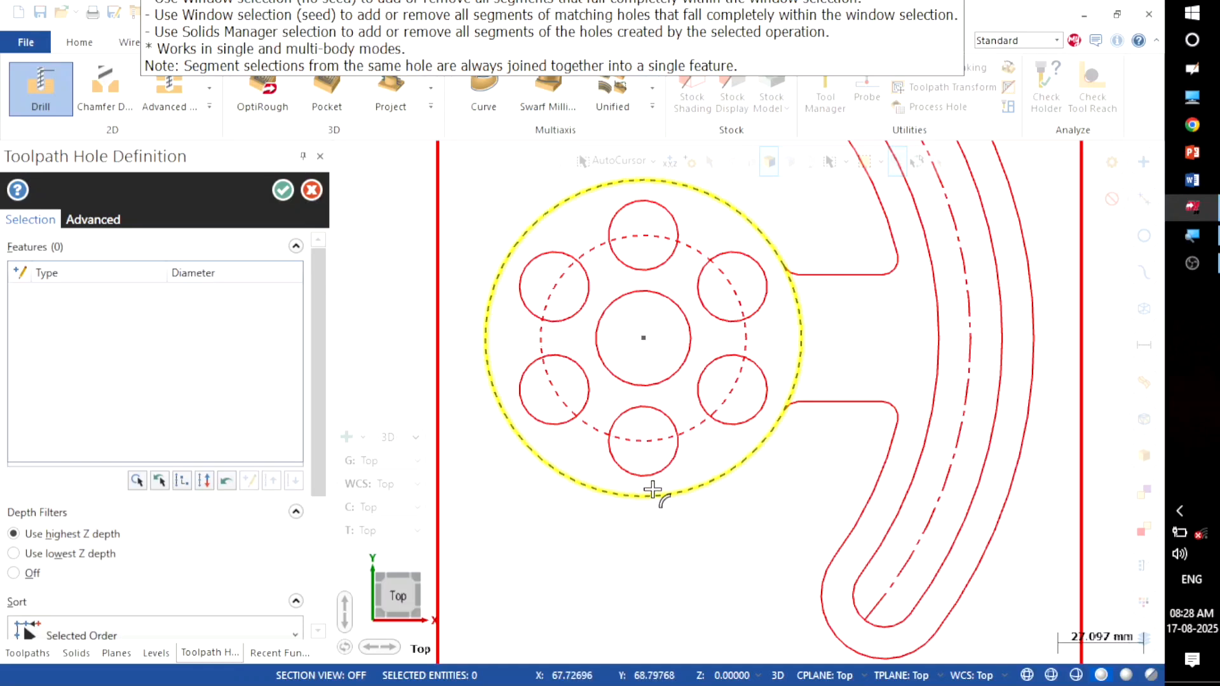
click(646, 475)
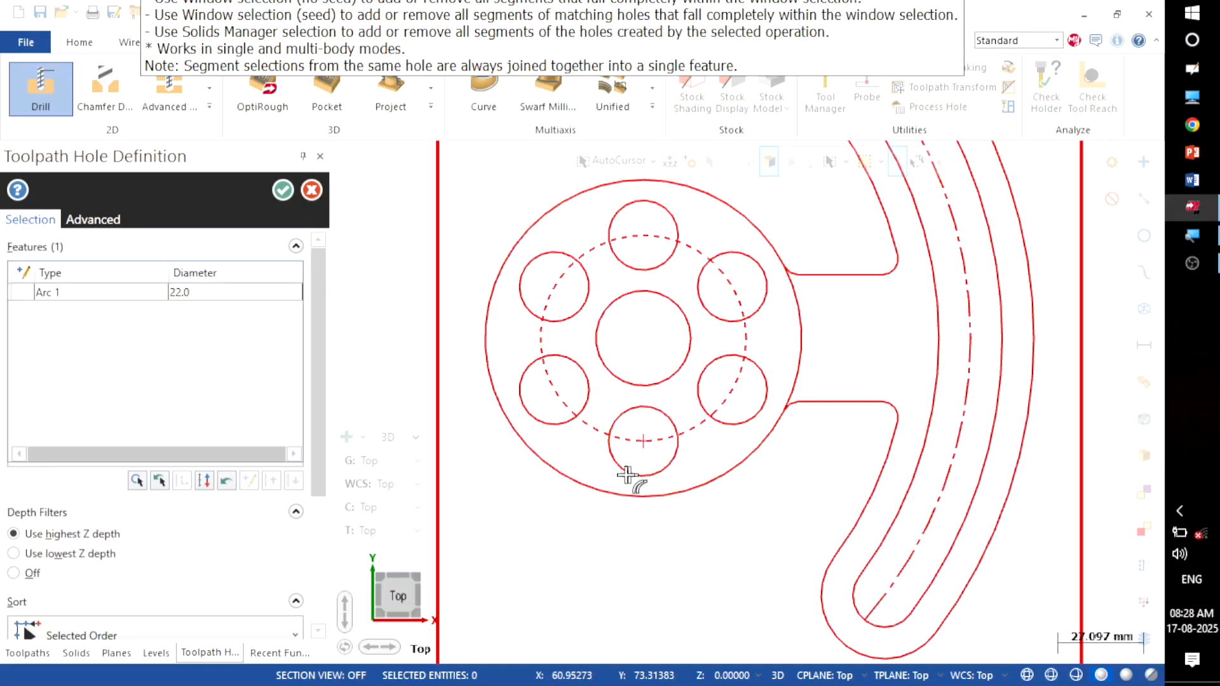
click(566, 427)
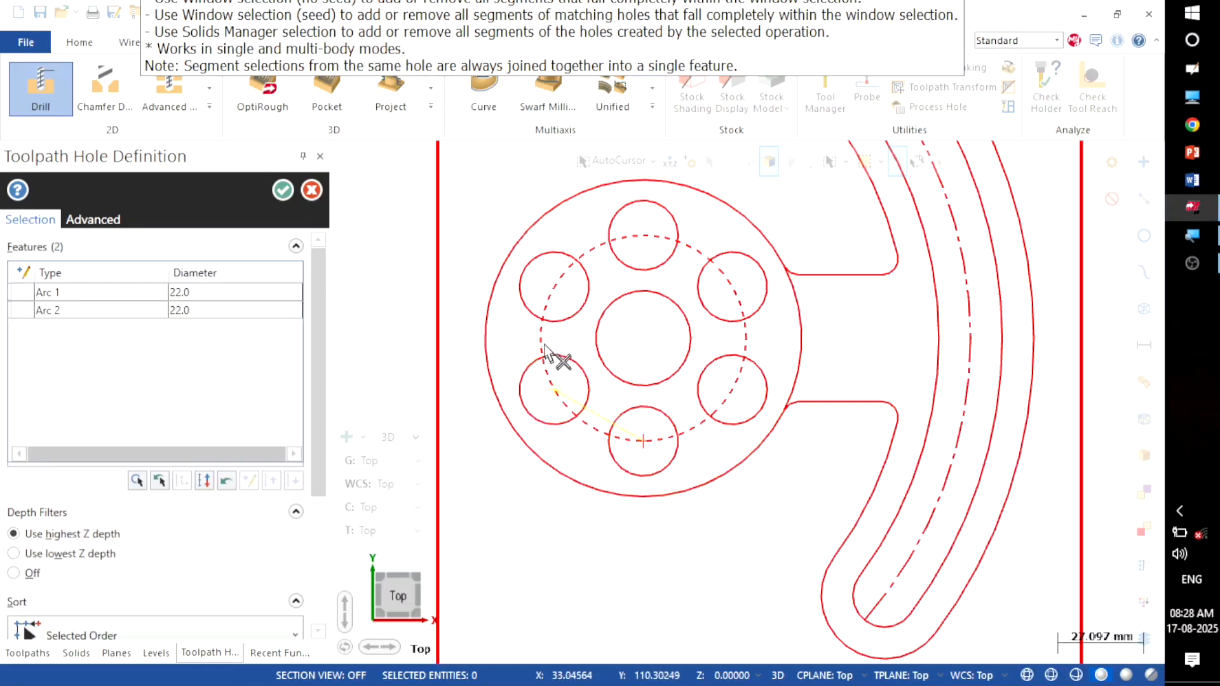
click(528, 313)
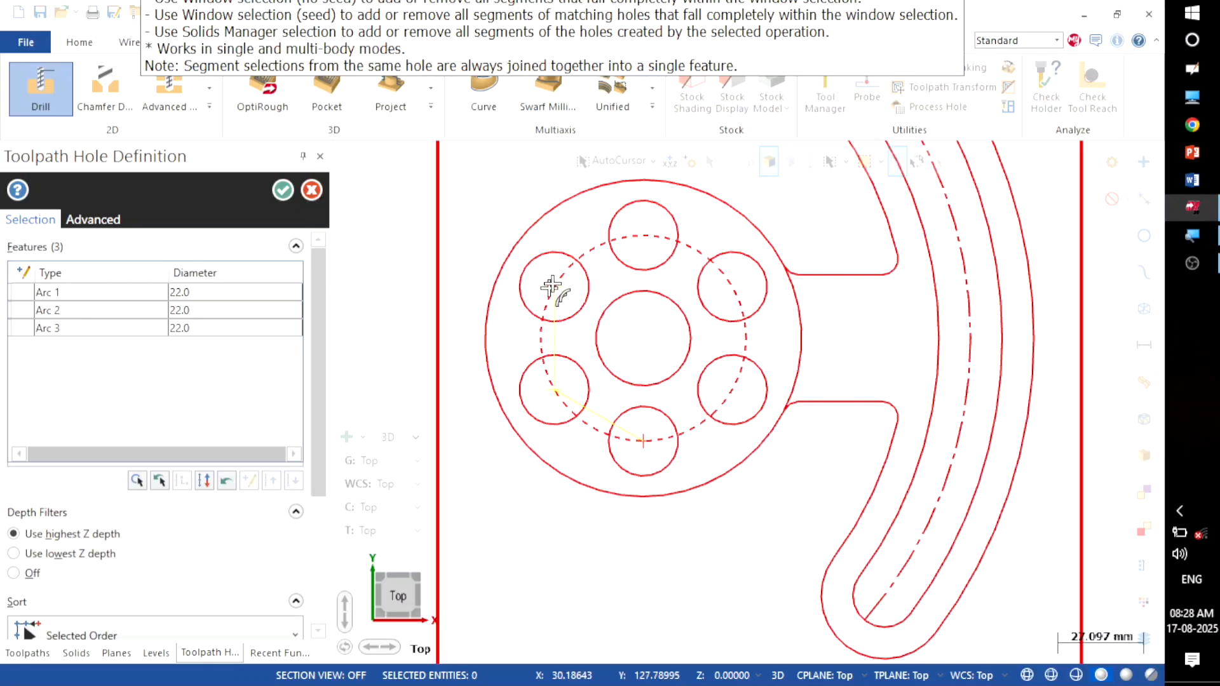
click(606, 223)
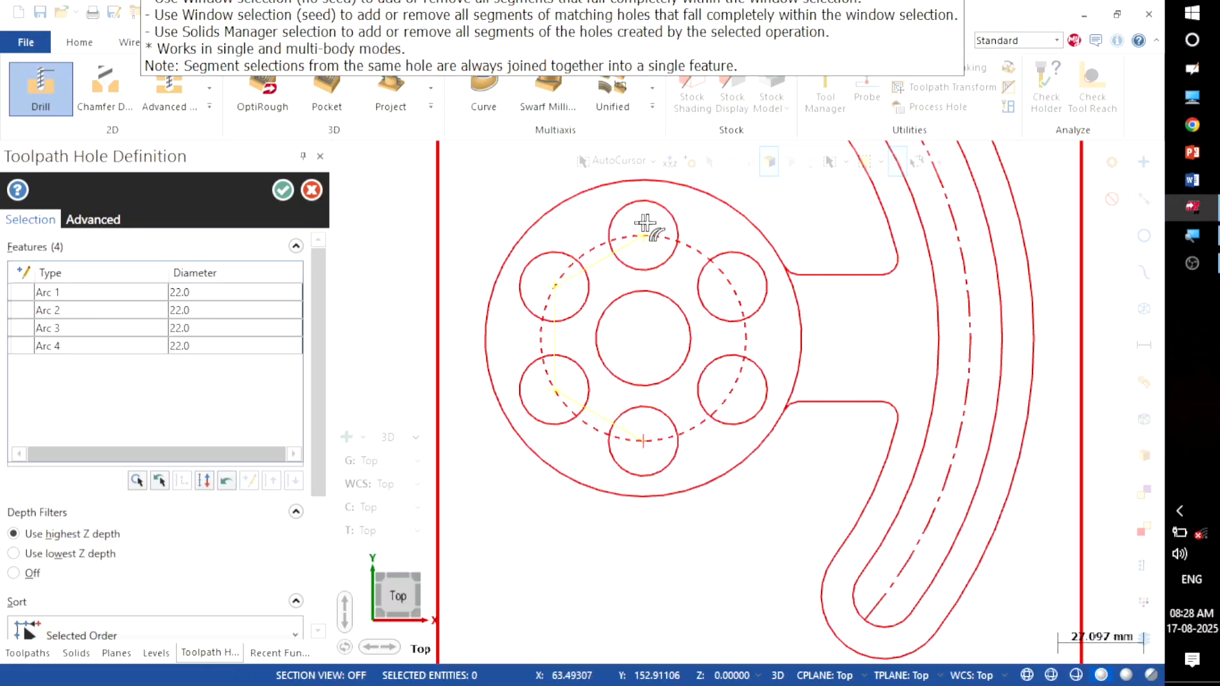
click(724, 253)
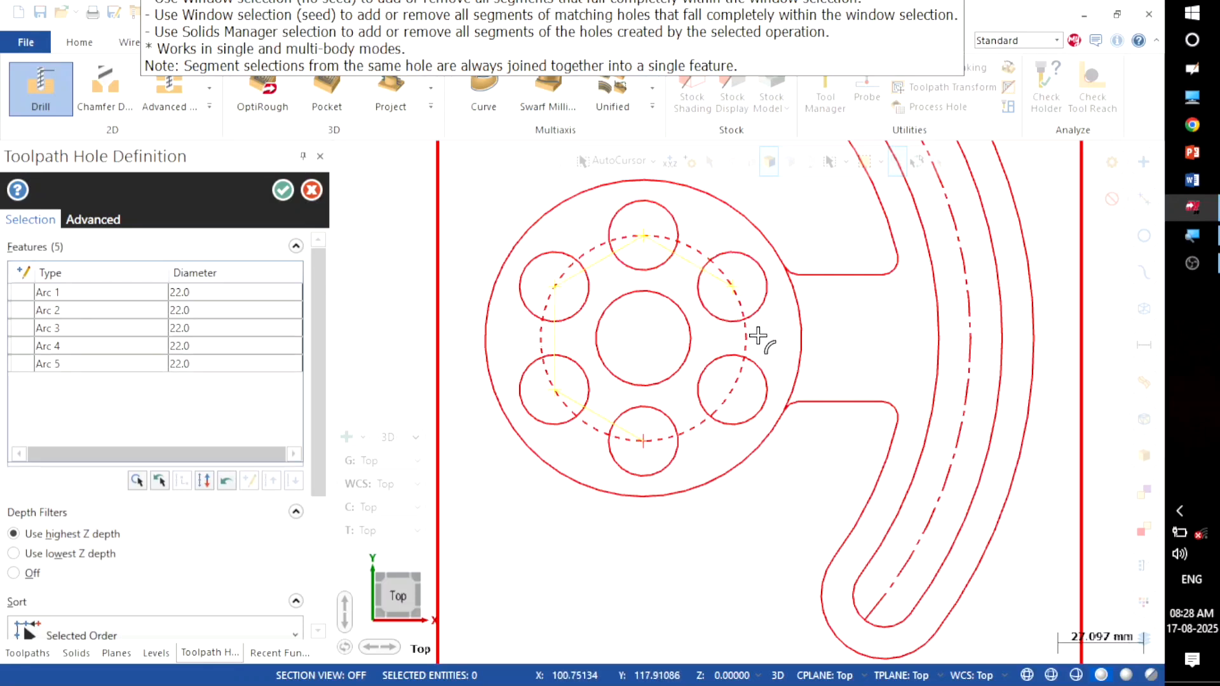
click(757, 357)
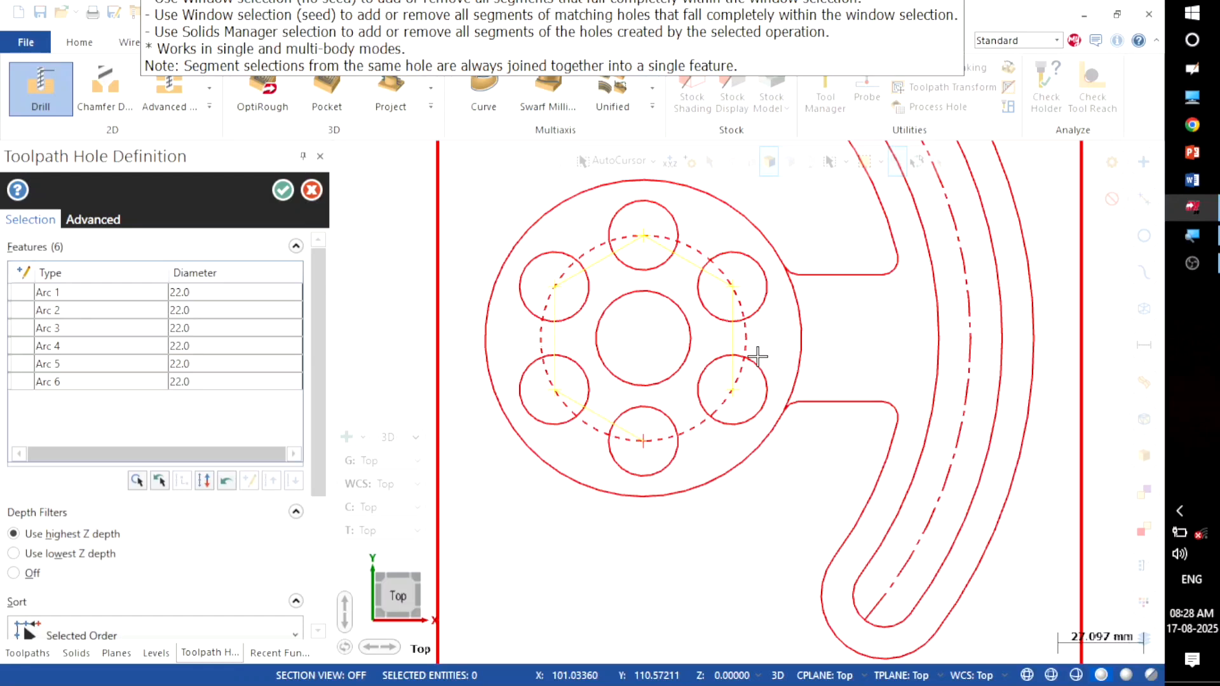
click(697, 345)
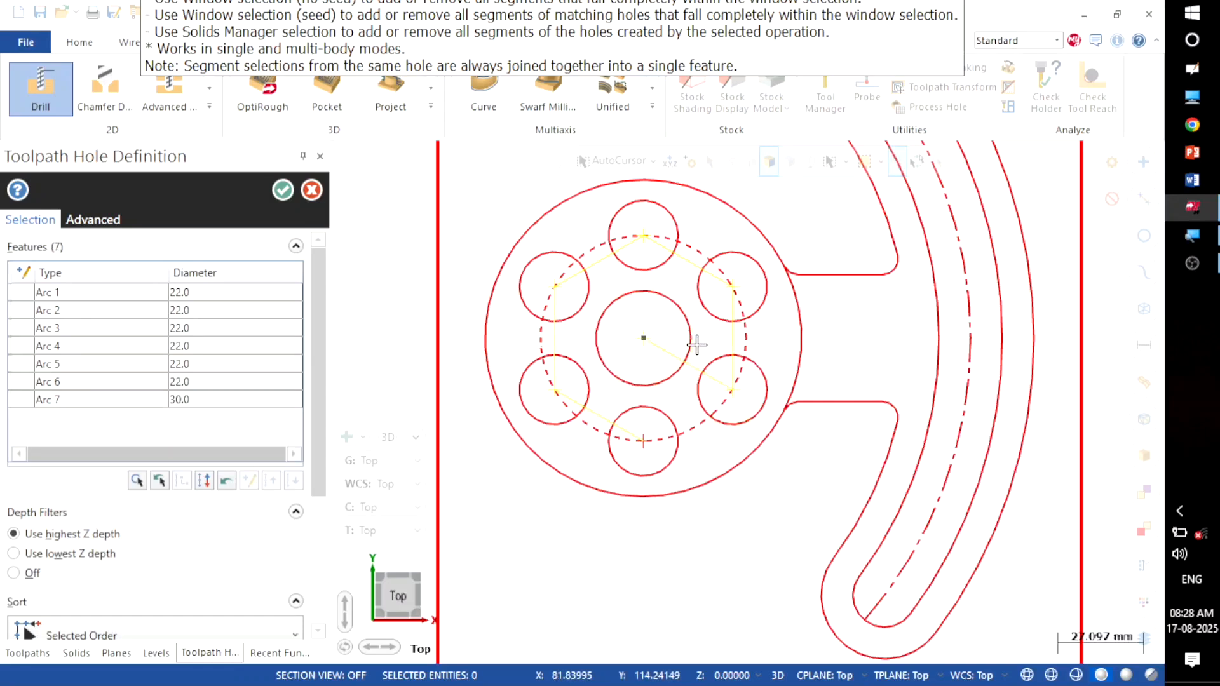
click(284, 190)
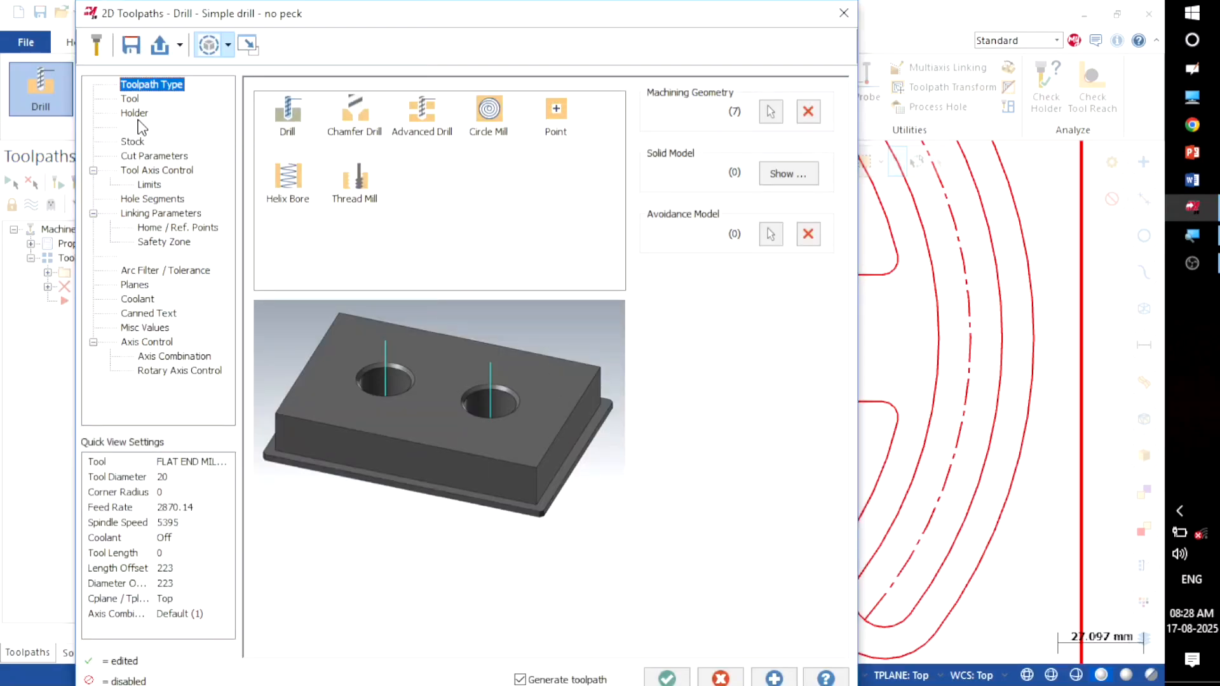
Step: Filter the tool library for center drills from the Tool page, finding none to select
click(131, 99)
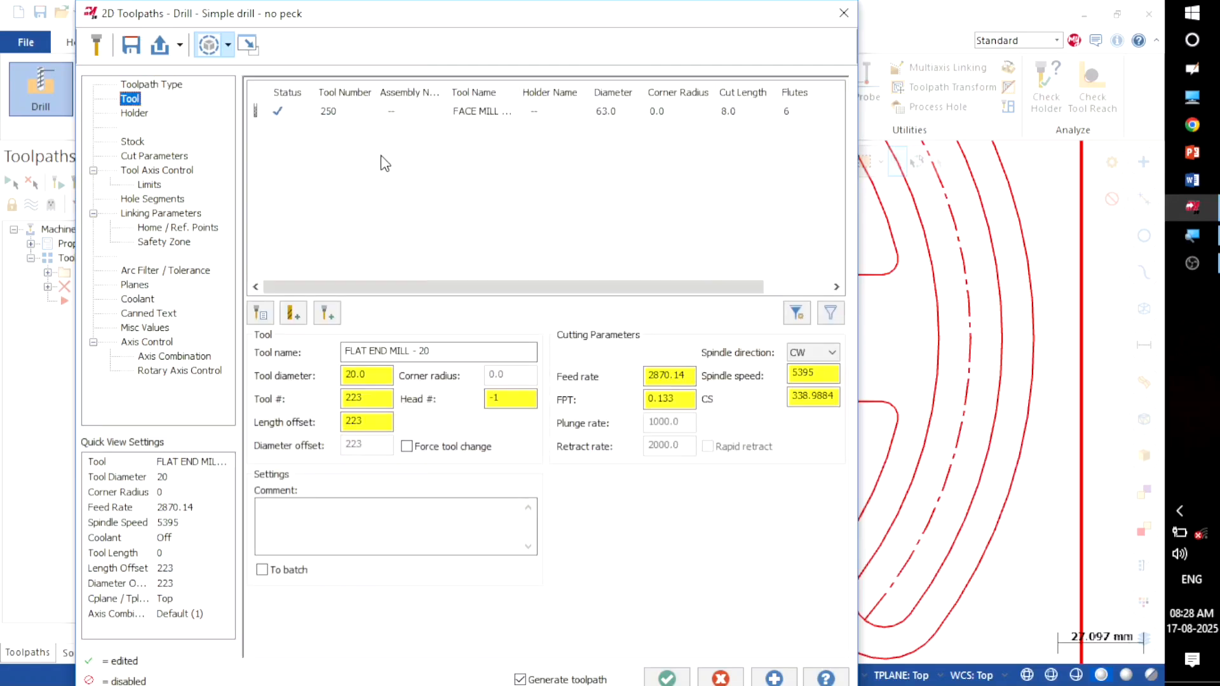
right_click(387, 143)
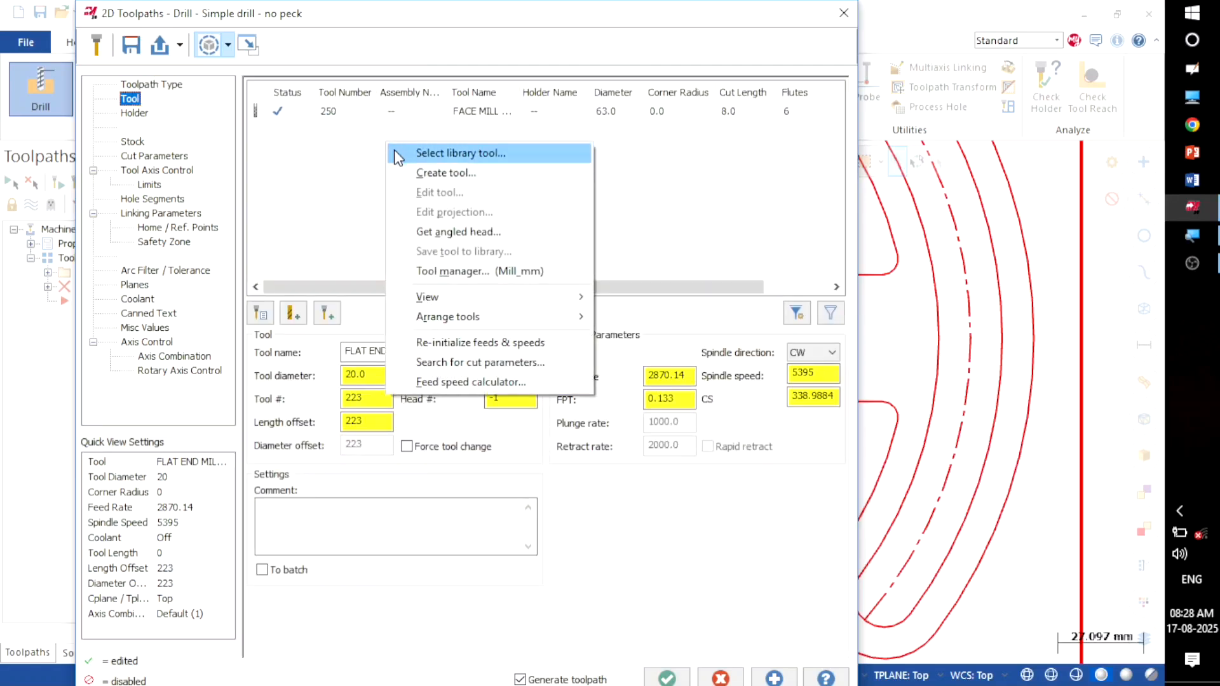
click(401, 154)
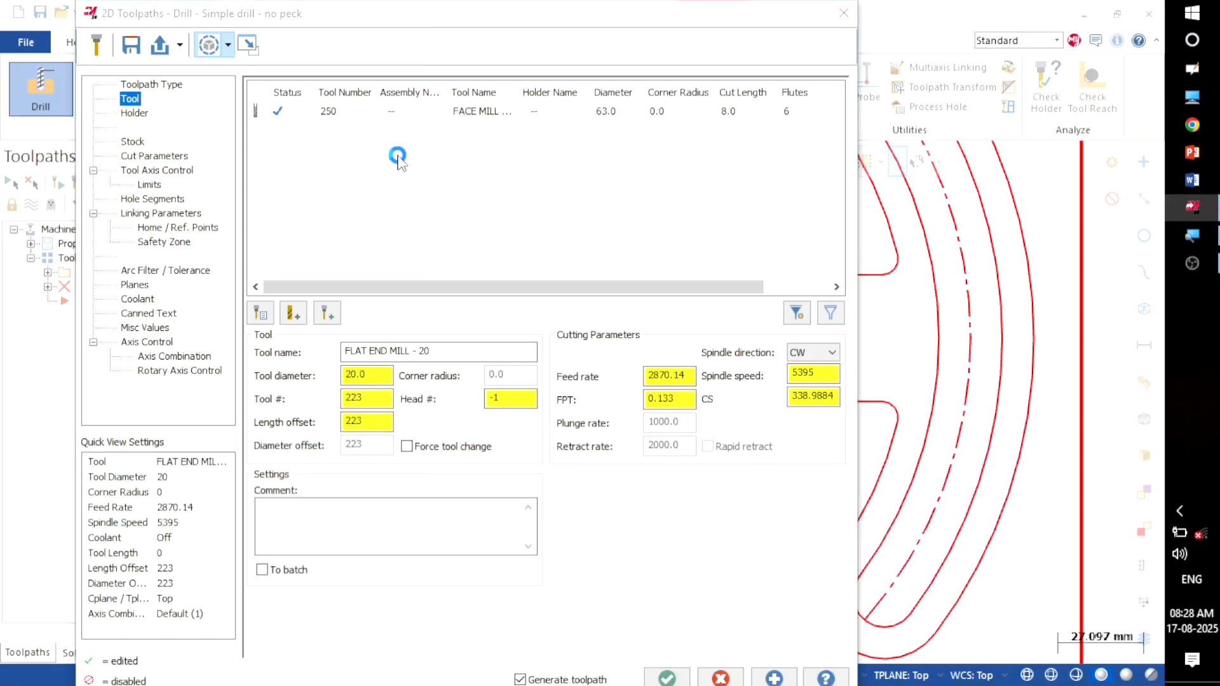
click(602, 243)
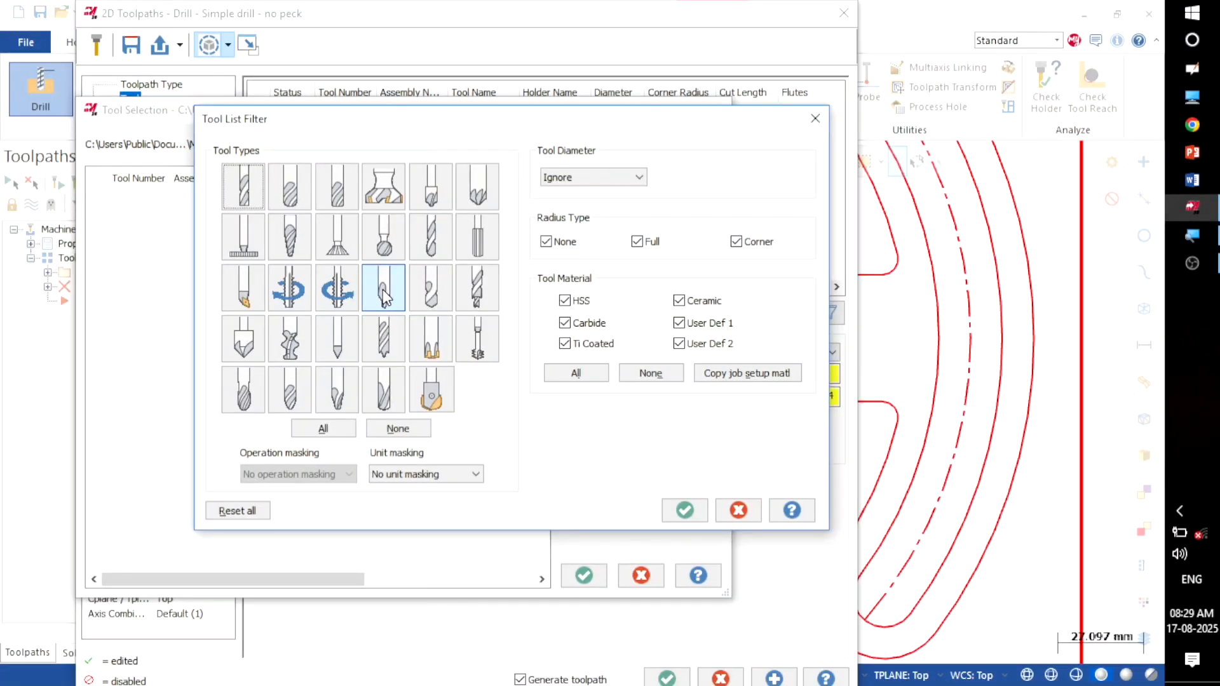
click(383, 296)
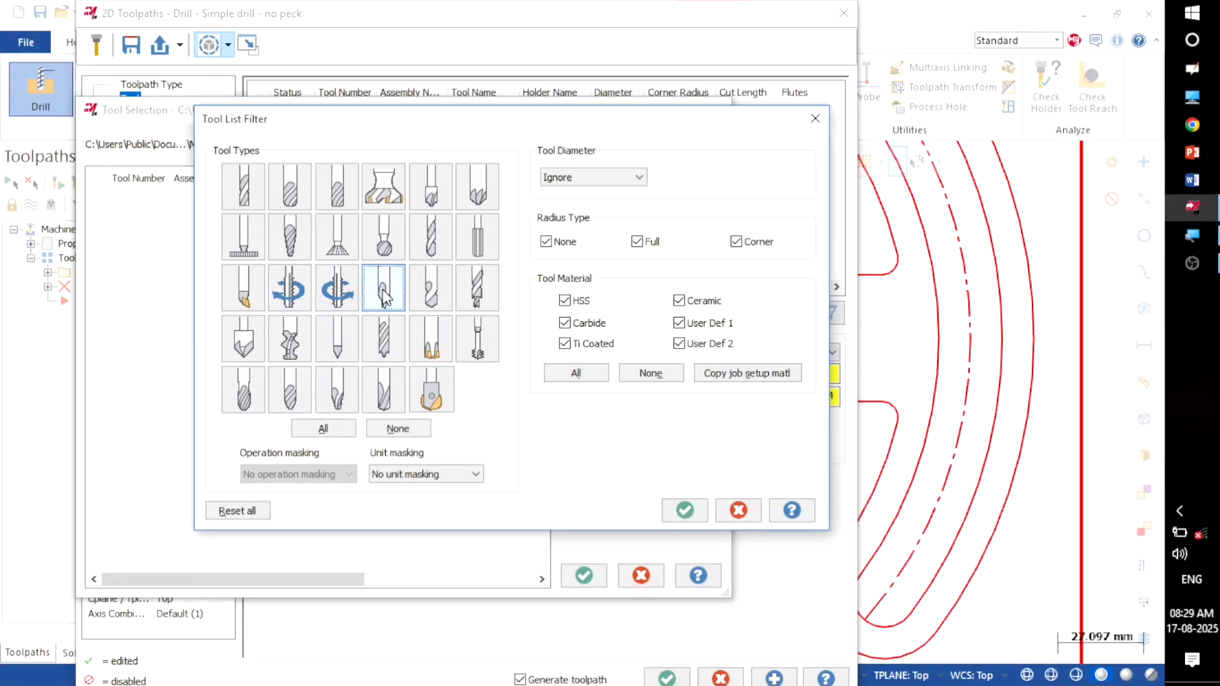
click(680, 510)
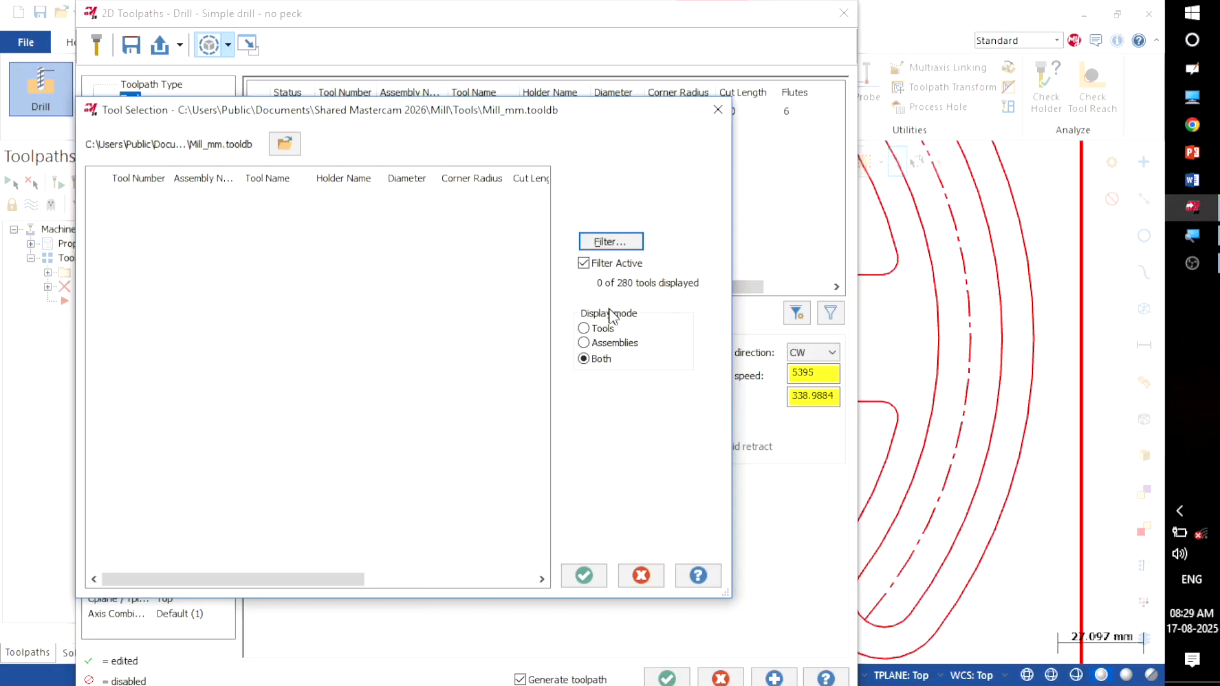
click(581, 575)
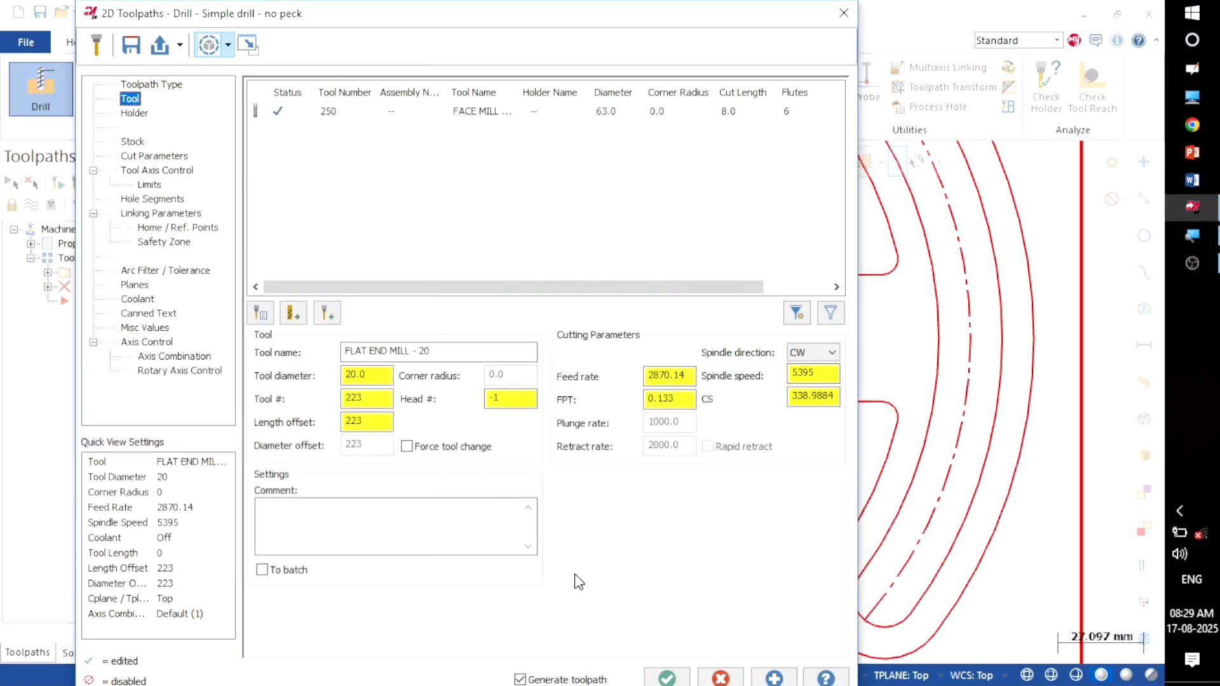
right_click(375, 145)
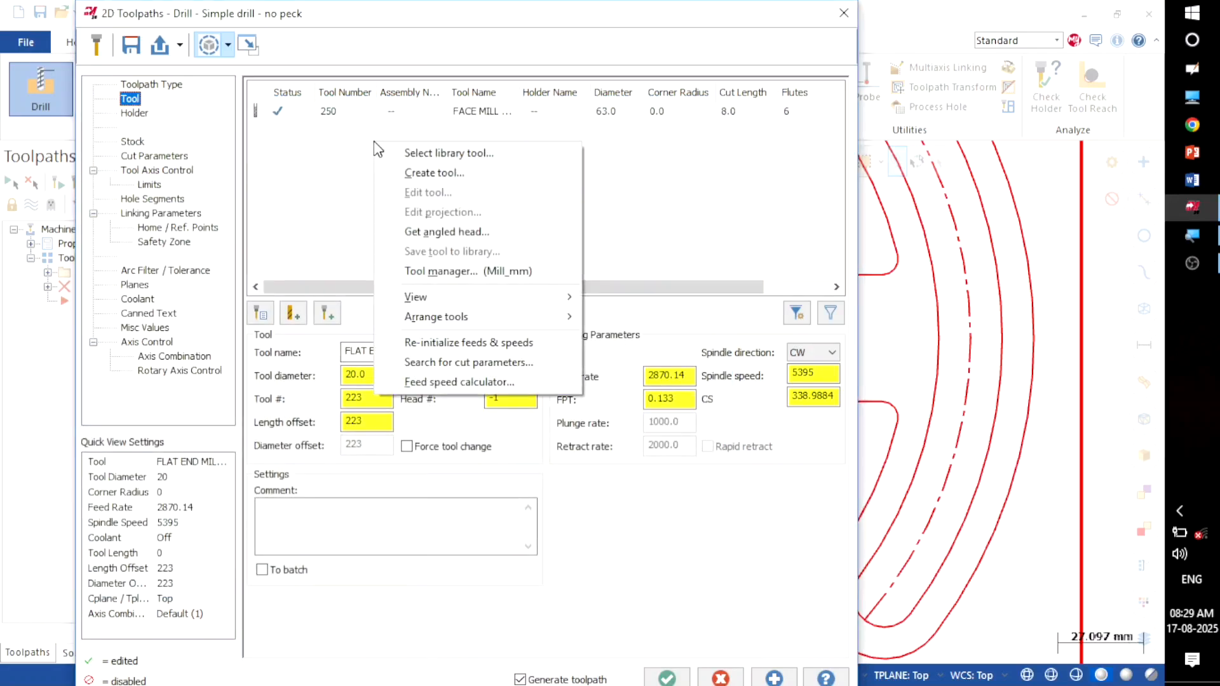
Step: Create a new Center drill tool named '2mm spot drill'
click(406, 173)
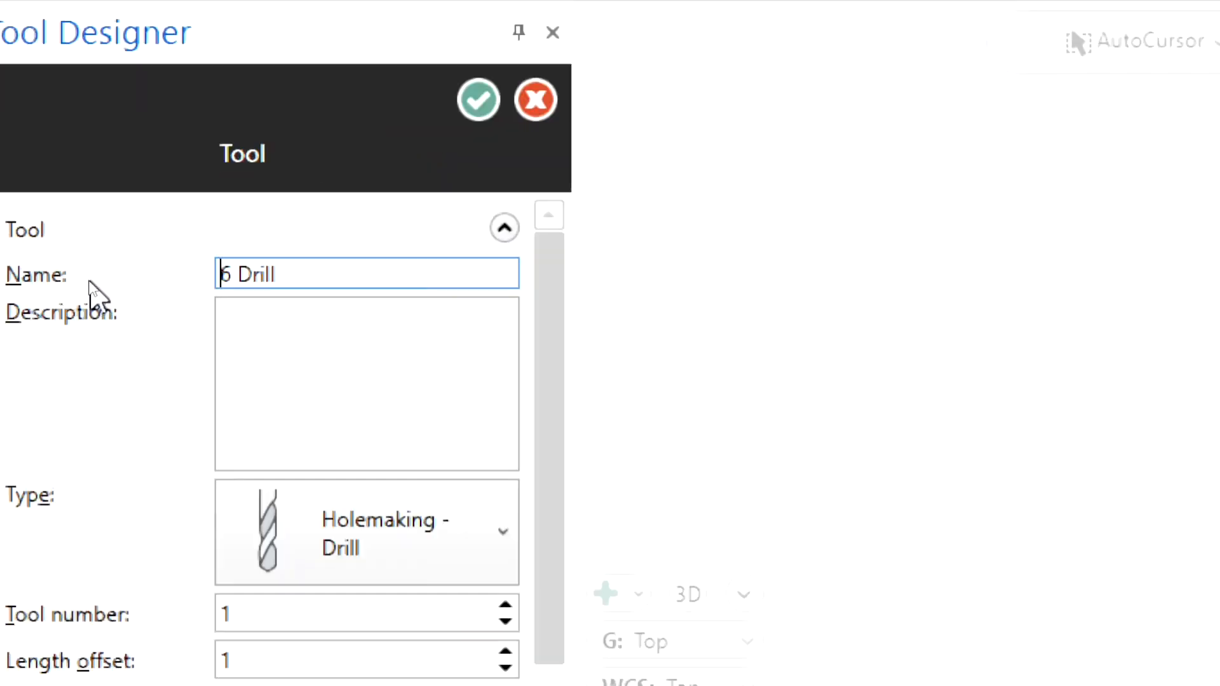
drag(295, 274, 190, 273)
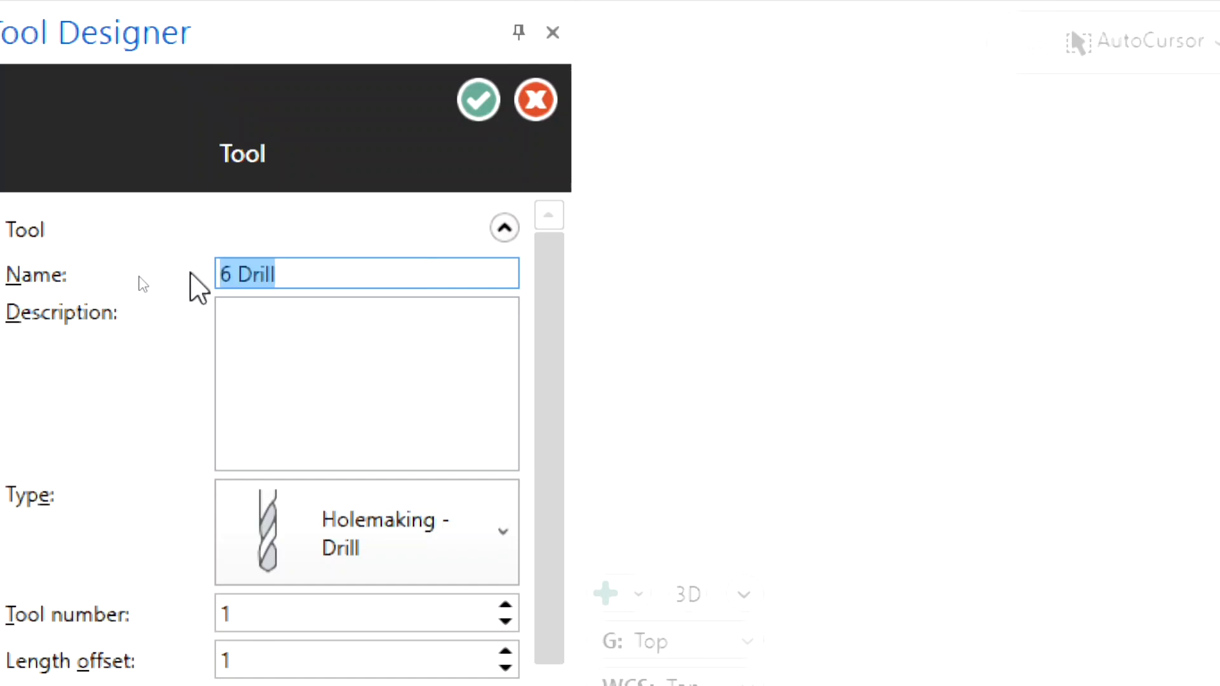
text(2mm)
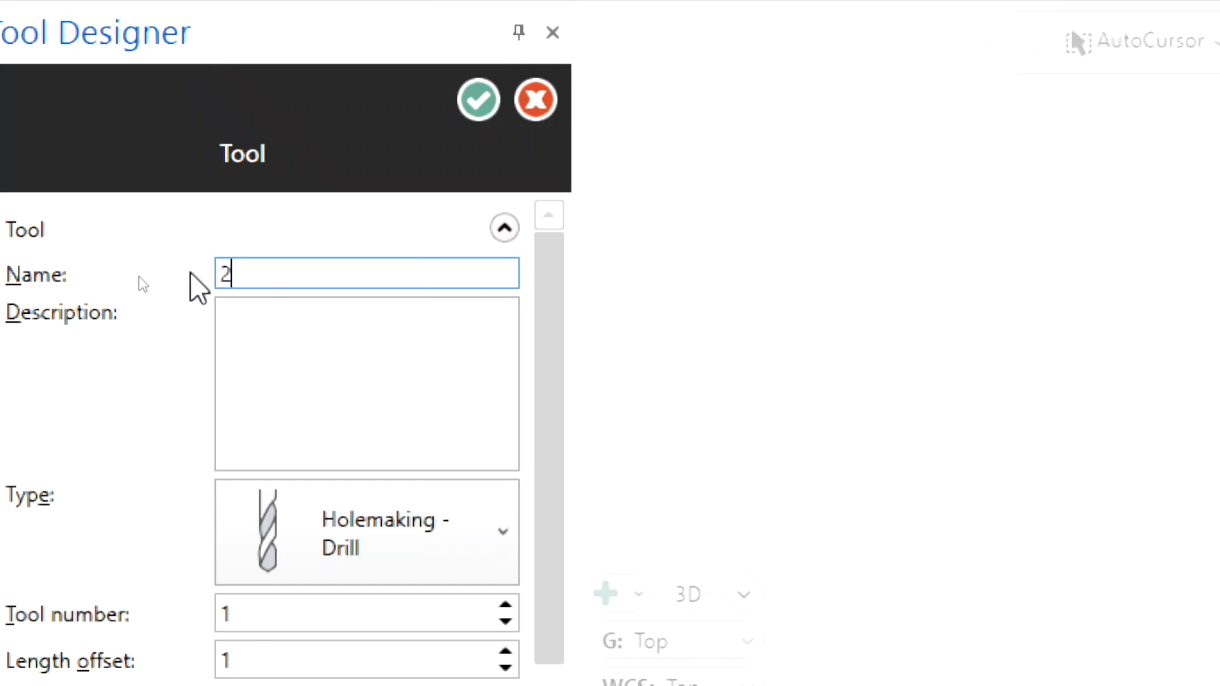
text( spot drill)
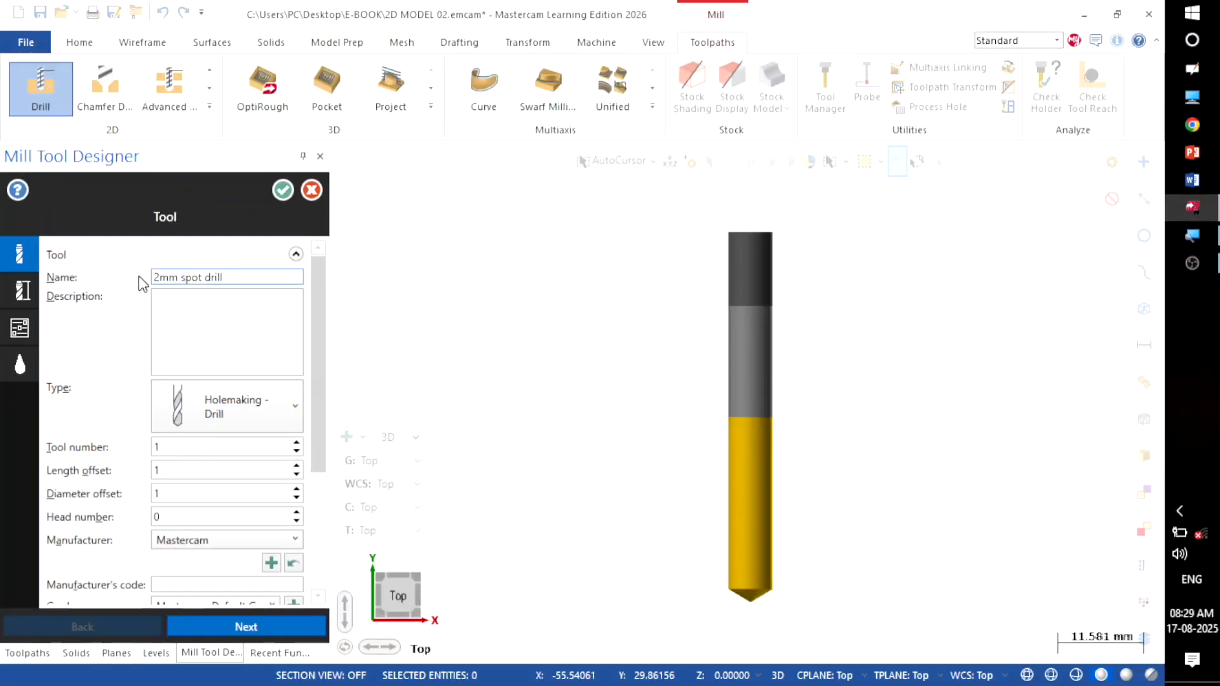
drag(314, 434, 307, 509)
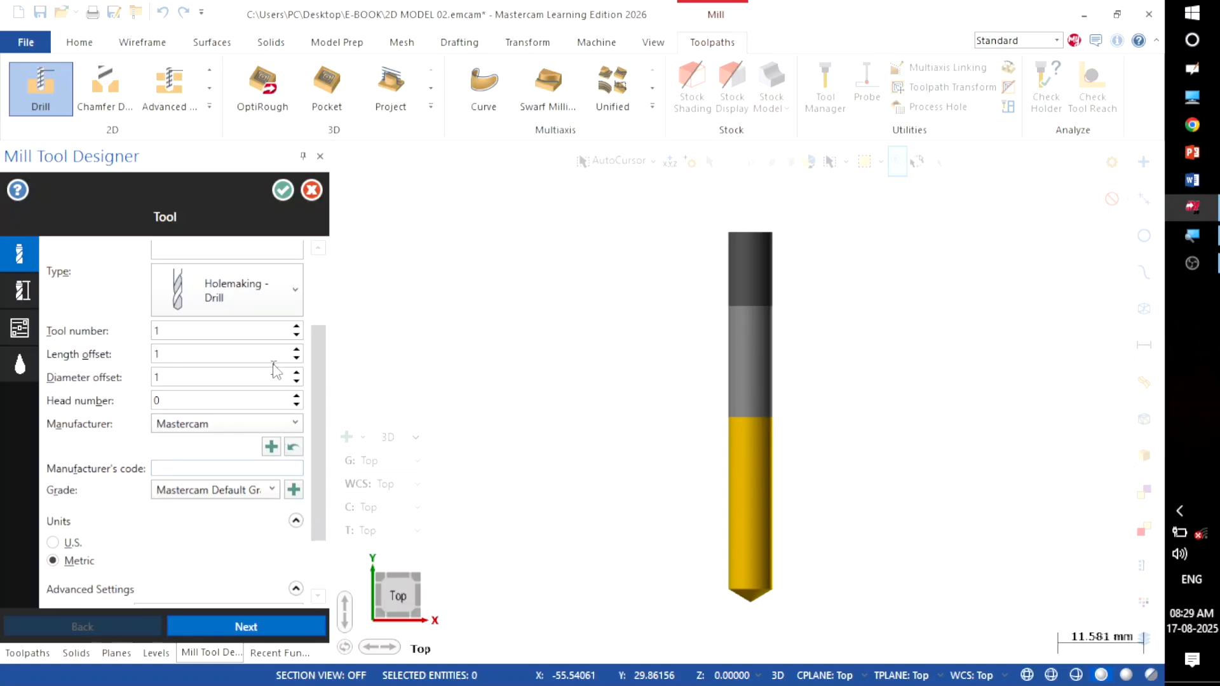
click(296, 295)
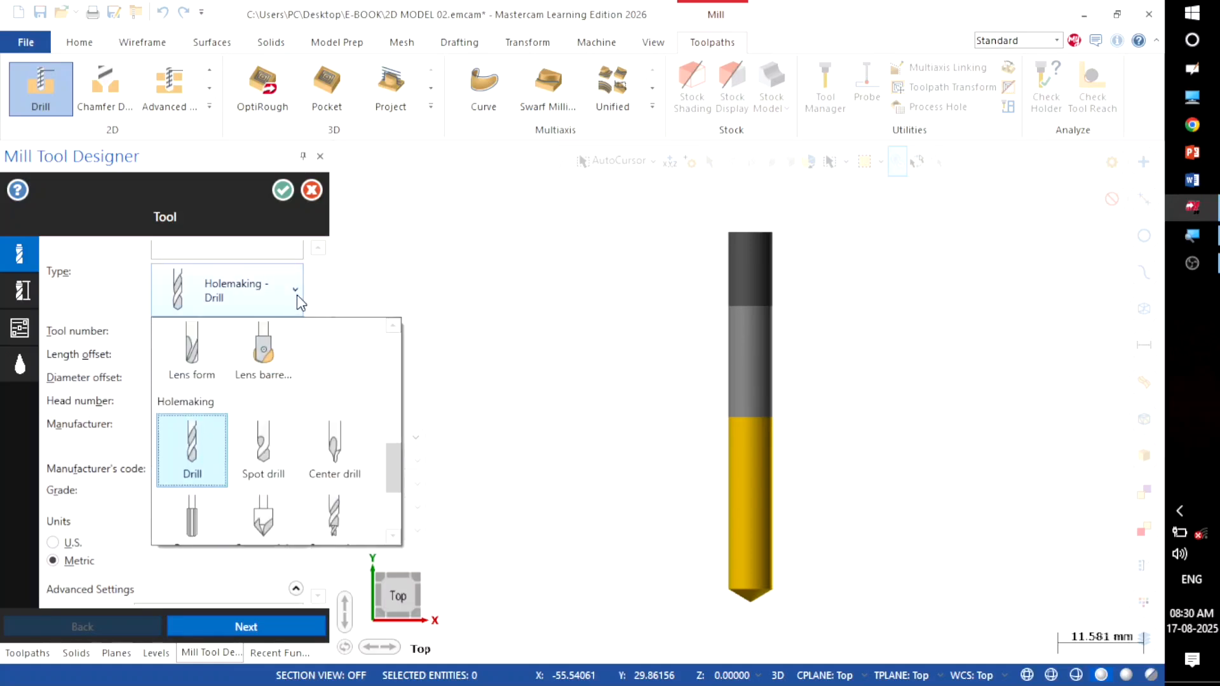
click(331, 451)
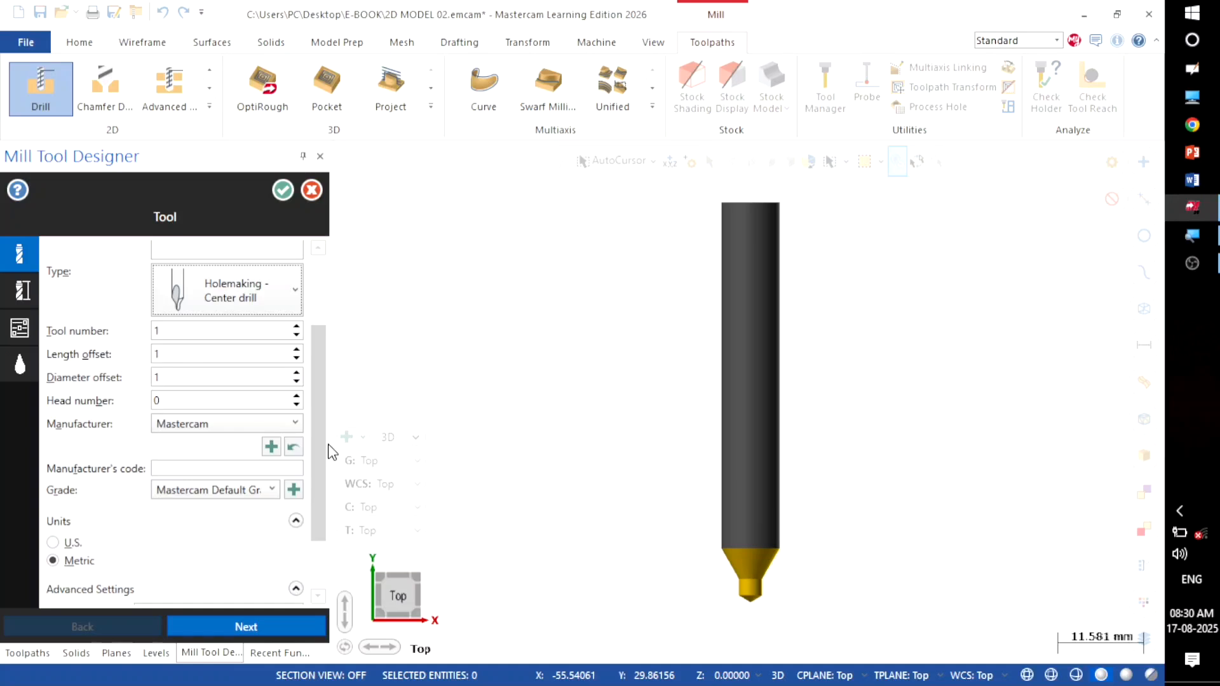
drag(318, 444, 318, 493)
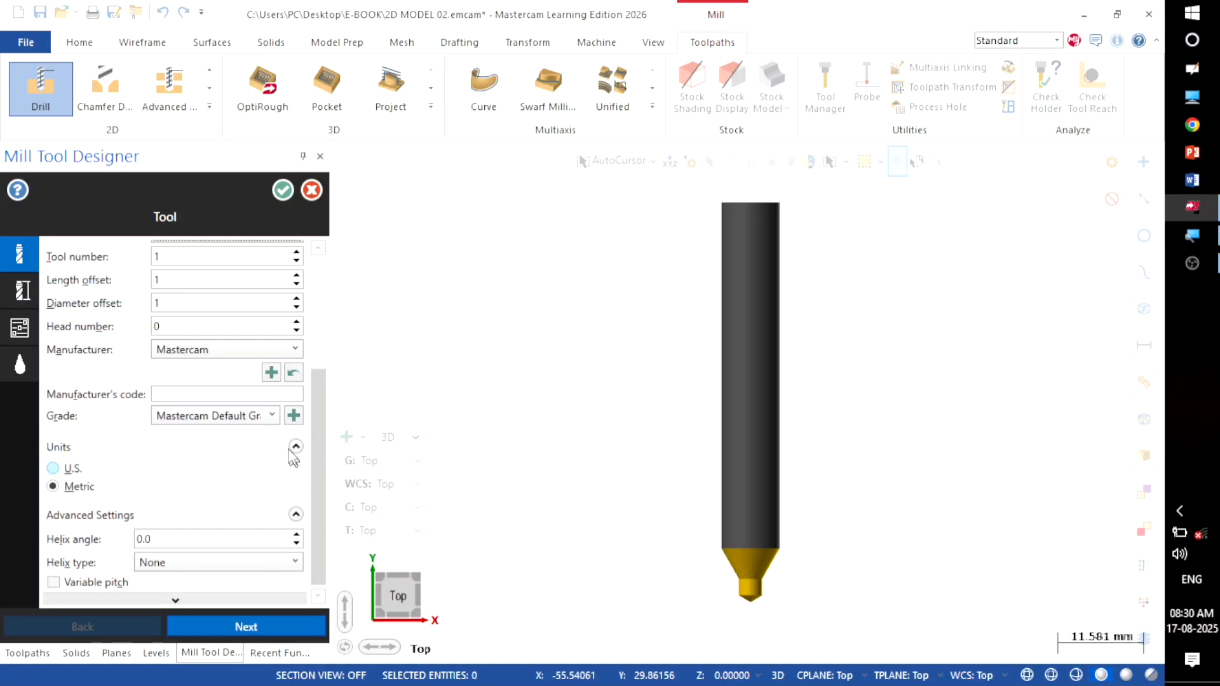
Step: Give the spot drill the 2 mm standard center drill size, review its parameters and accept it
mouse_move(3, 299)
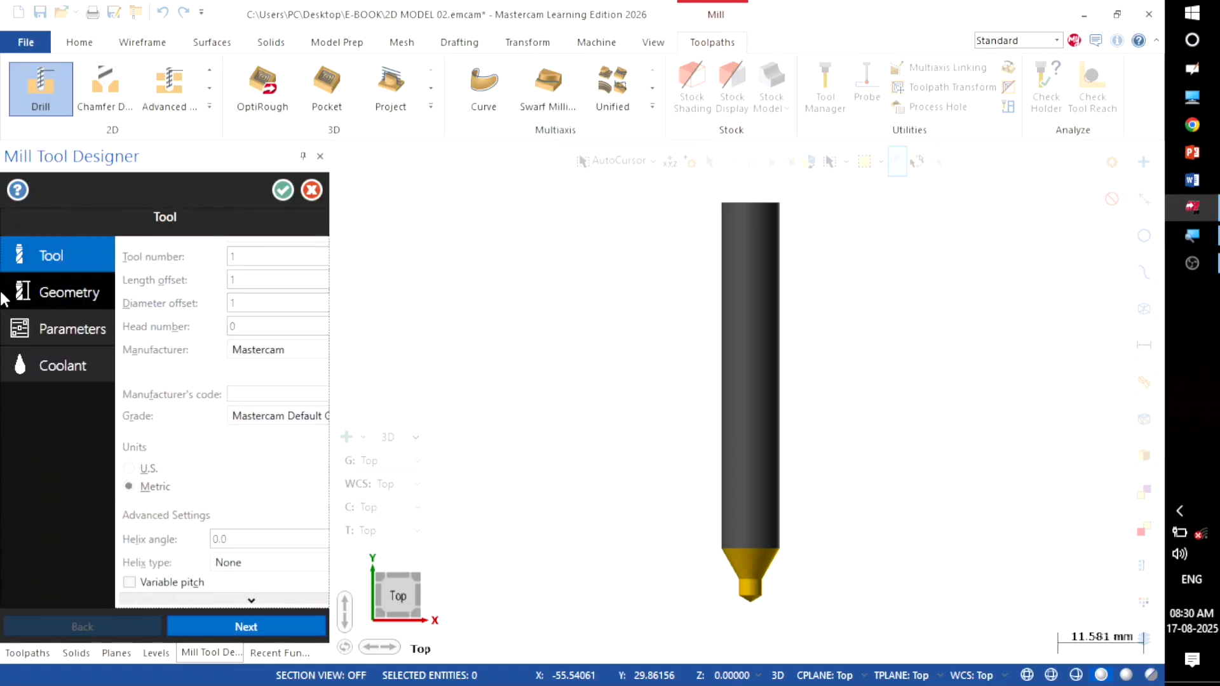
click(24, 288)
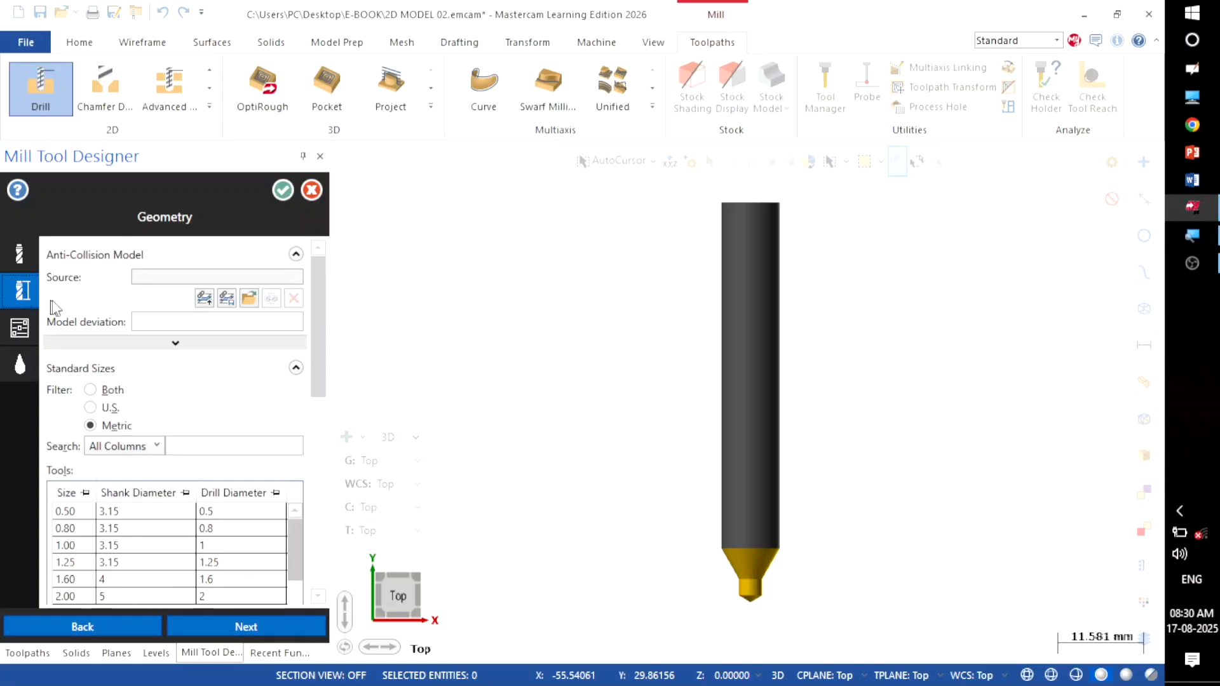
drag(319, 368, 319, 430)
click(295, 486)
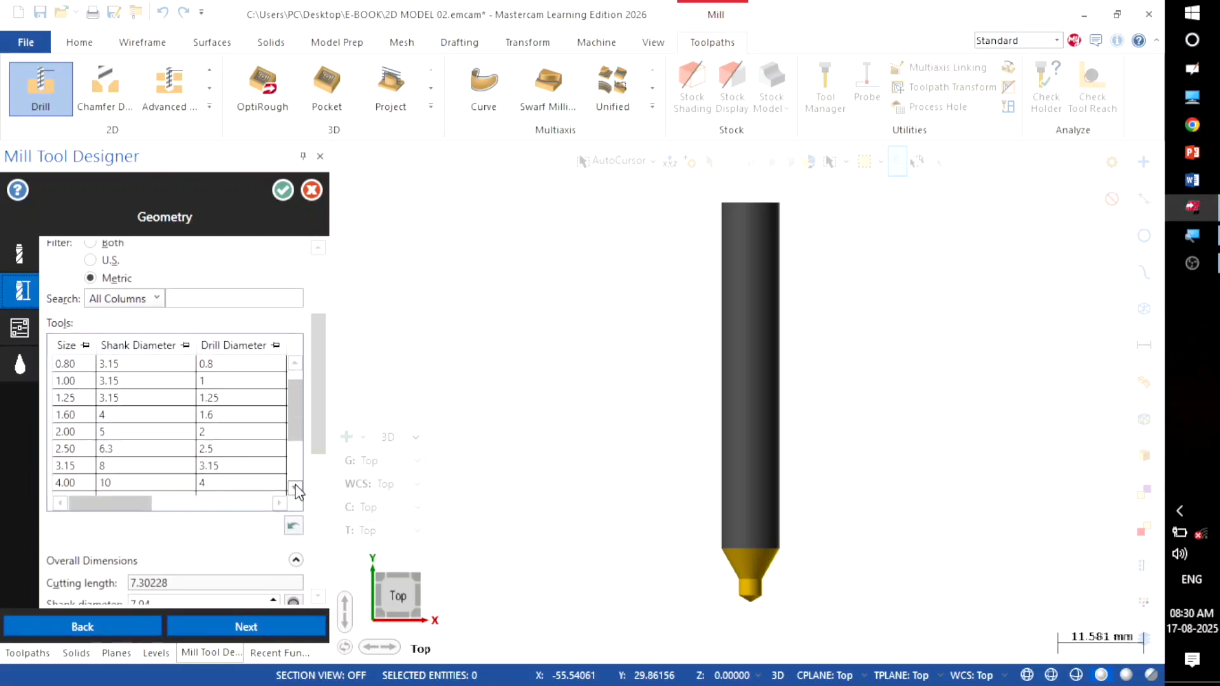
click(211, 434)
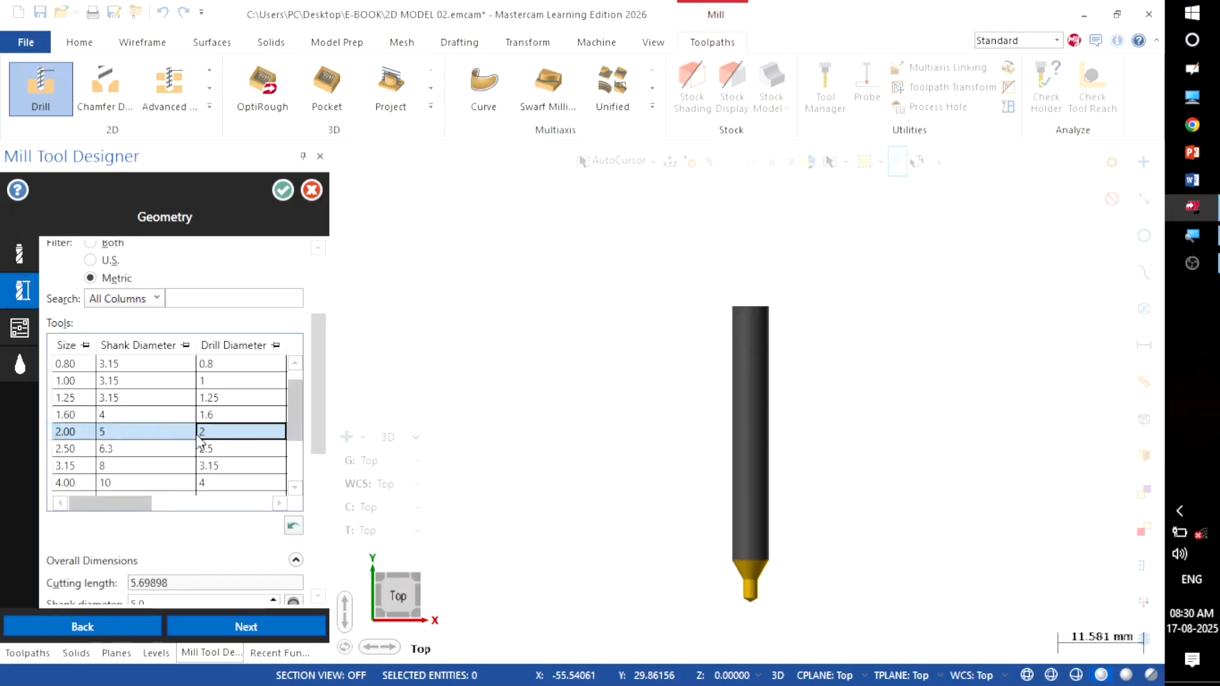
click(18, 329)
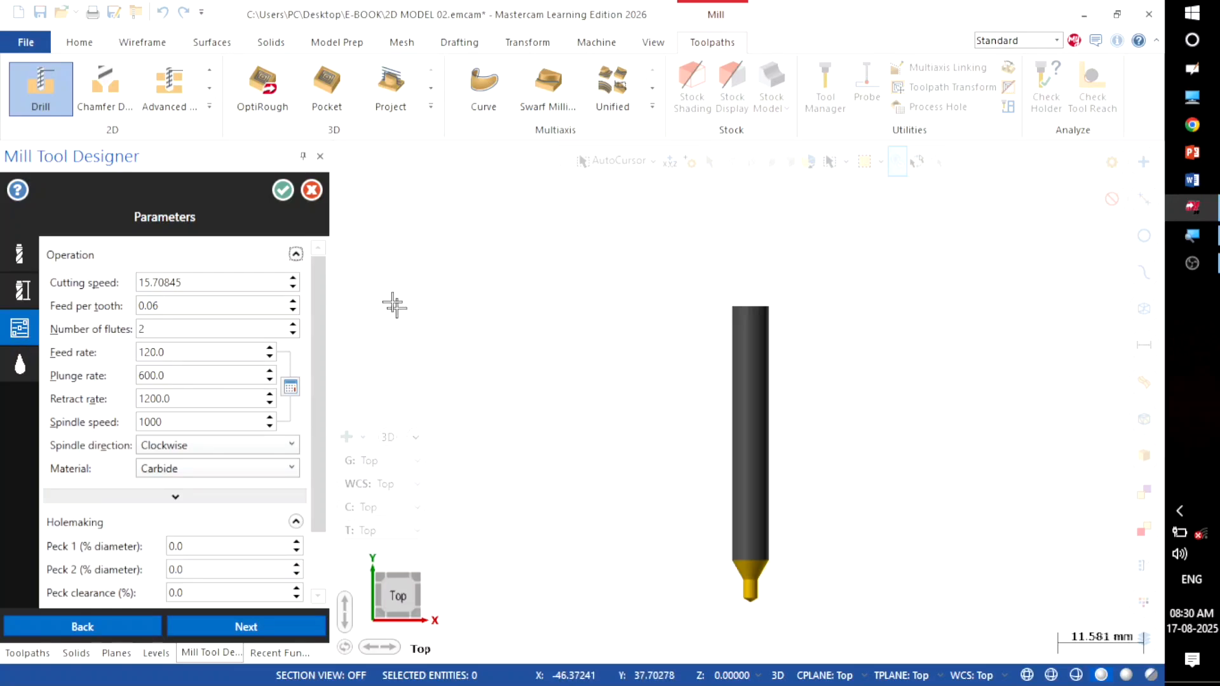
click(282, 191)
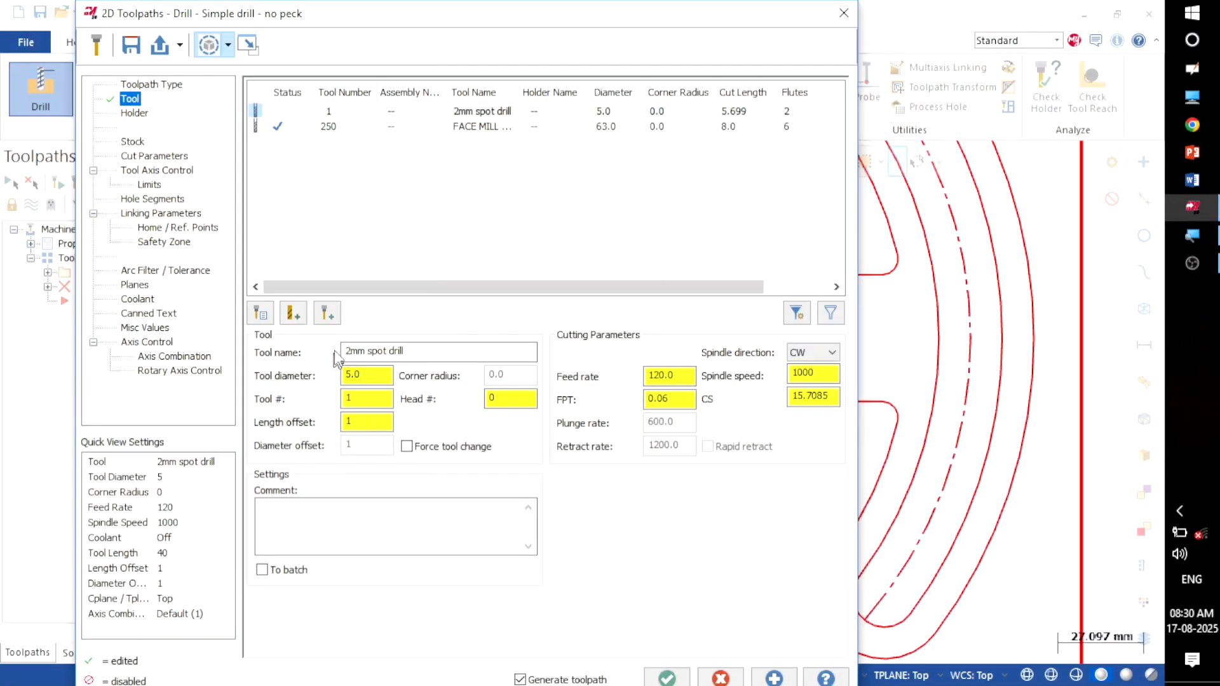
Step: Keep Drill/Counterbore as the cycle in Cut Parameters, then go to Tool Axis Control
click(162, 157)
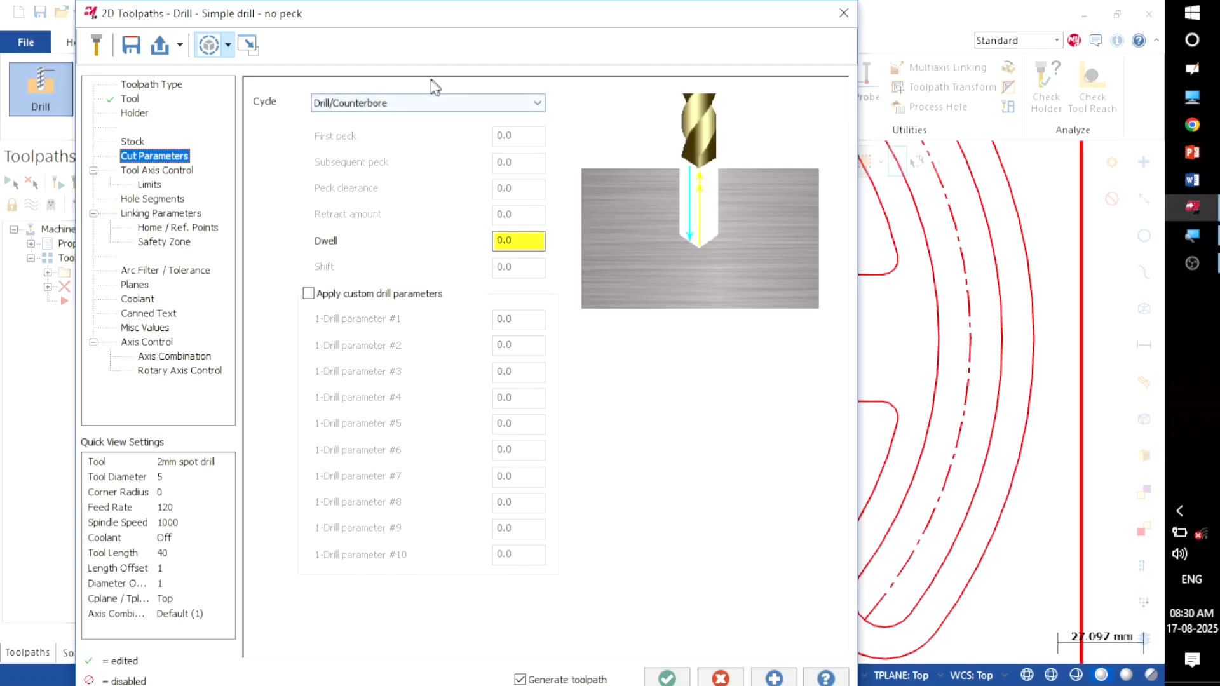
click(536, 105)
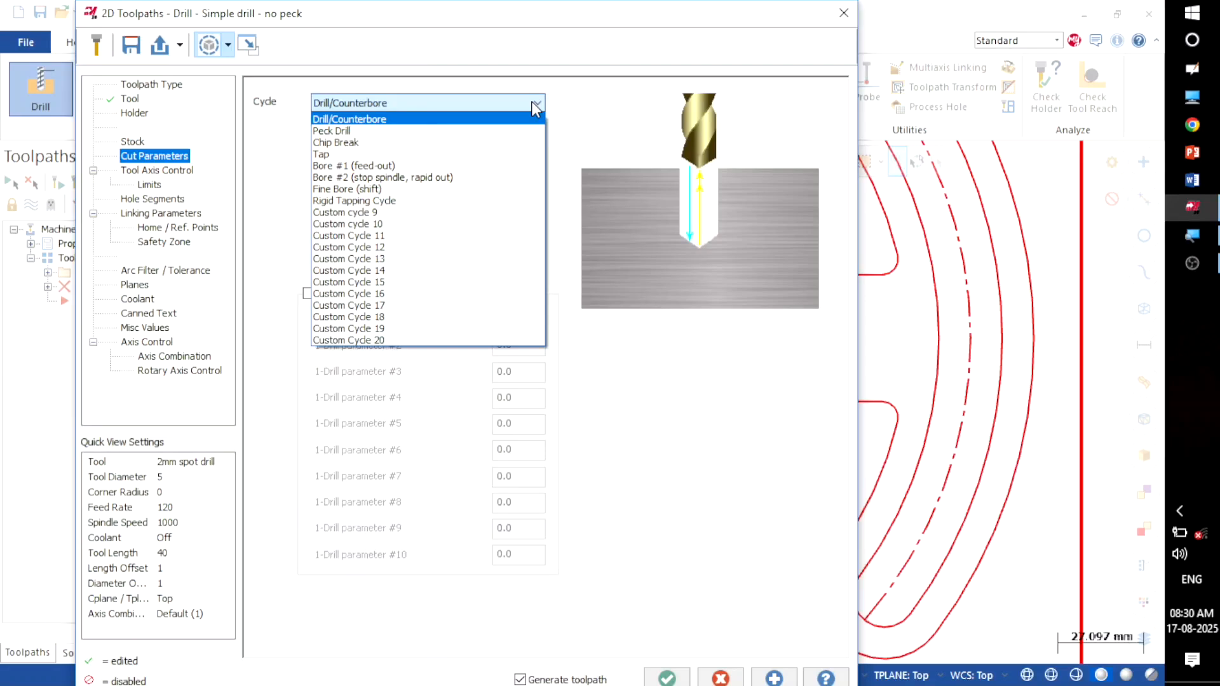
click(531, 101)
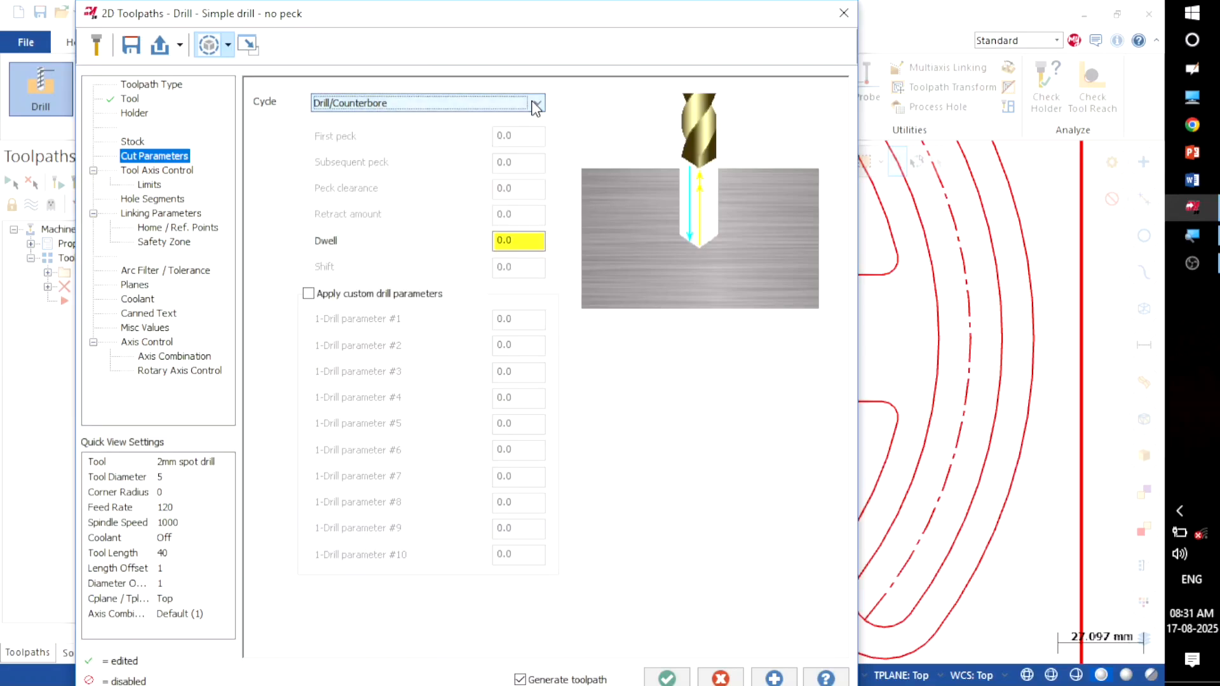
click(165, 173)
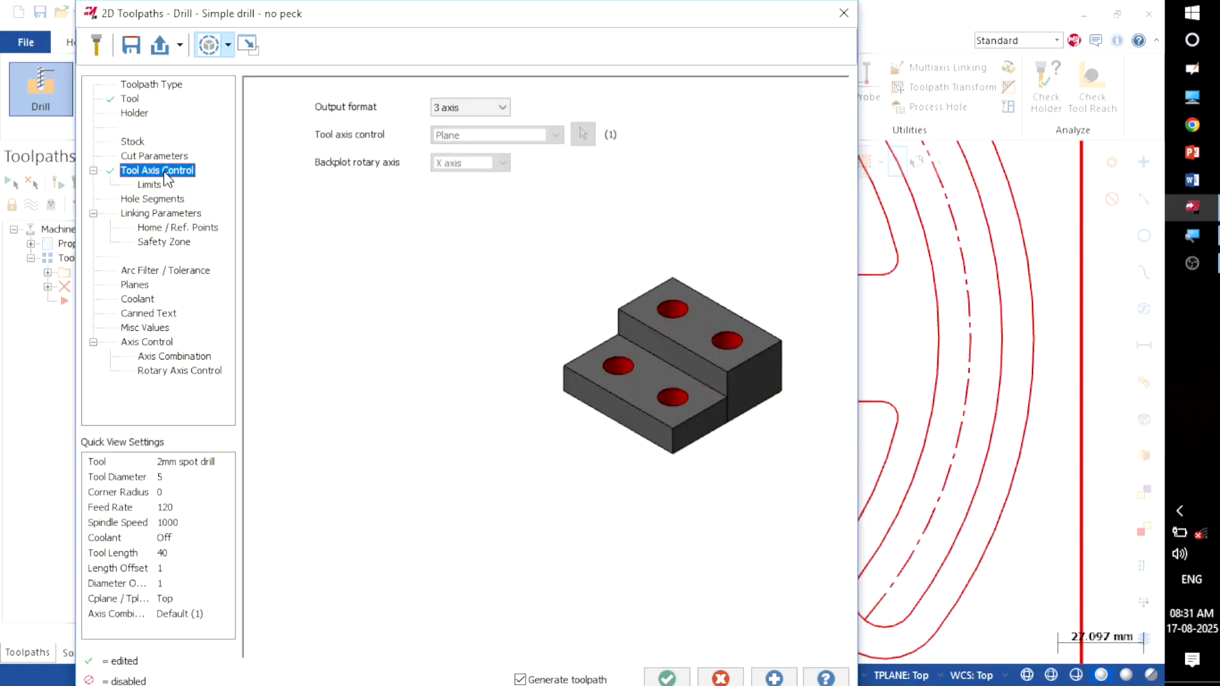
Step: Turn on clearance and set clearance, retract, top of stock and depth to Absolute
click(150, 216)
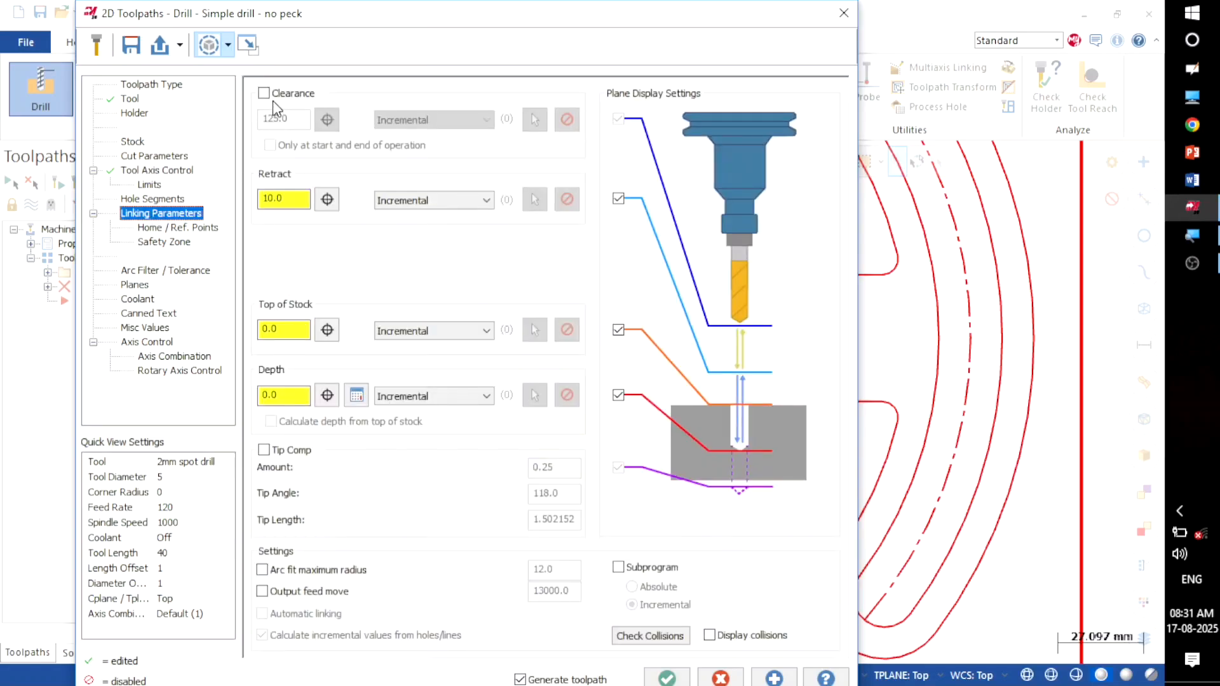
click(265, 94)
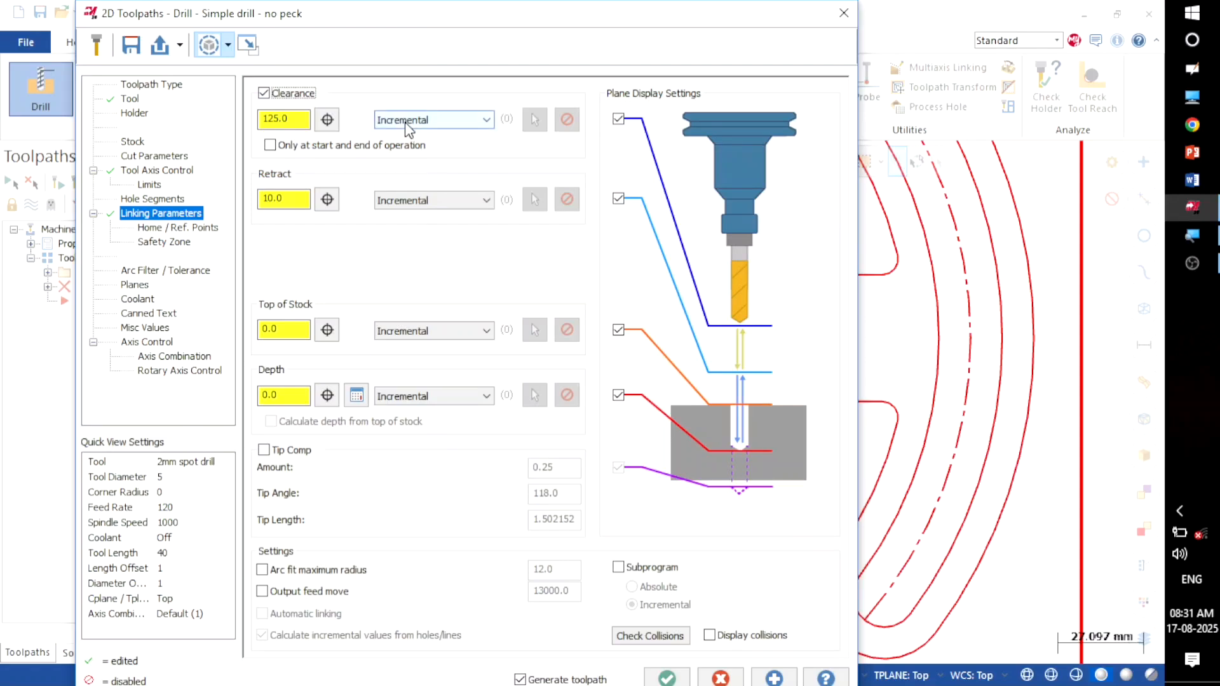
click(406, 122)
click(406, 137)
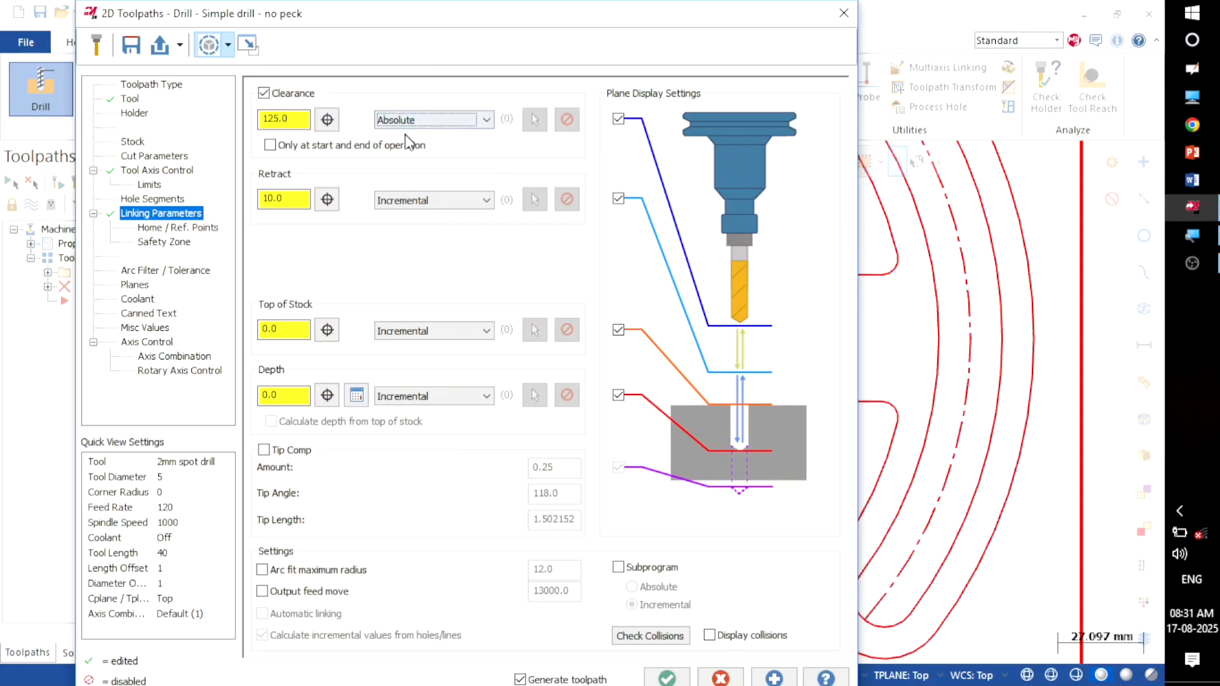
click(403, 199)
click(397, 218)
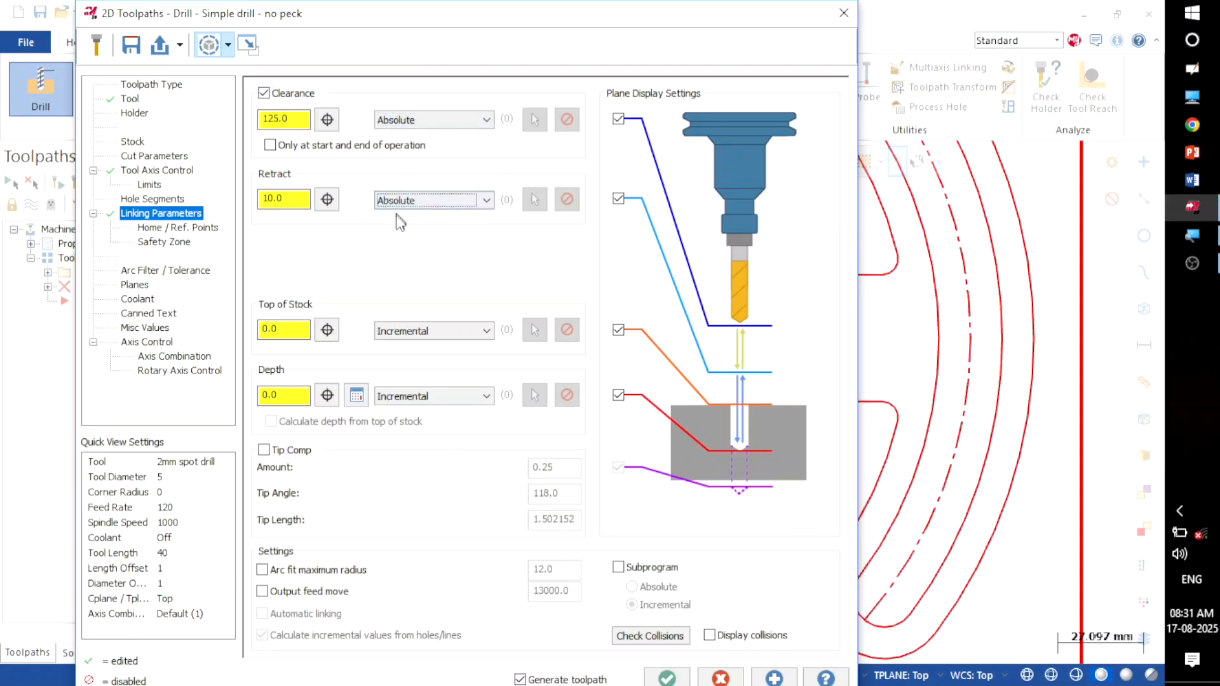
click(401, 330)
click(394, 348)
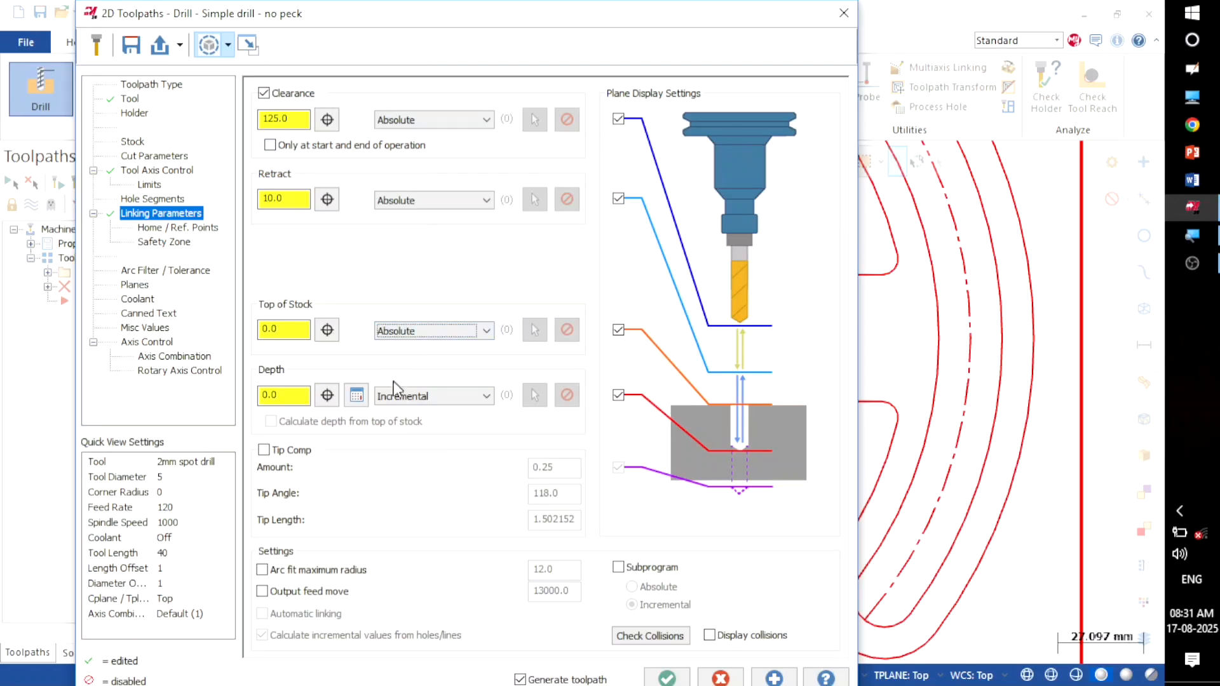
click(395, 395)
click(394, 413)
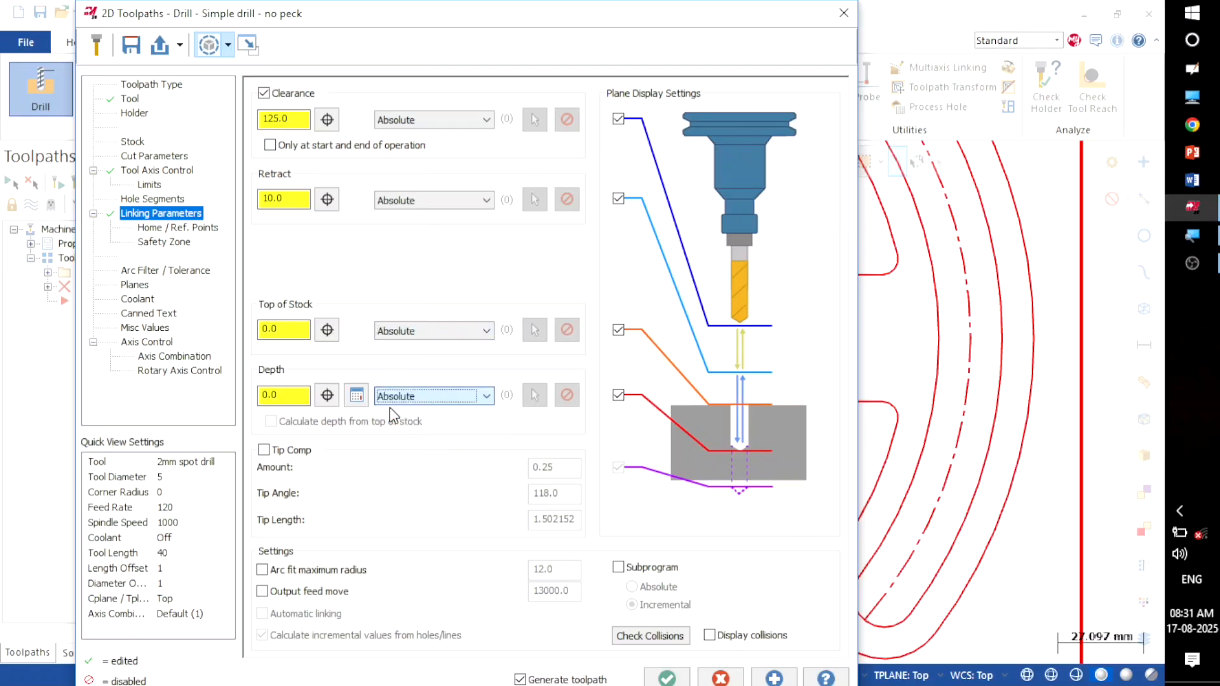
Step: Enter clearance 20, retract 5 and depth -1, then generate the Drill/Counterbore toolpath
drag(298, 120, 236, 119)
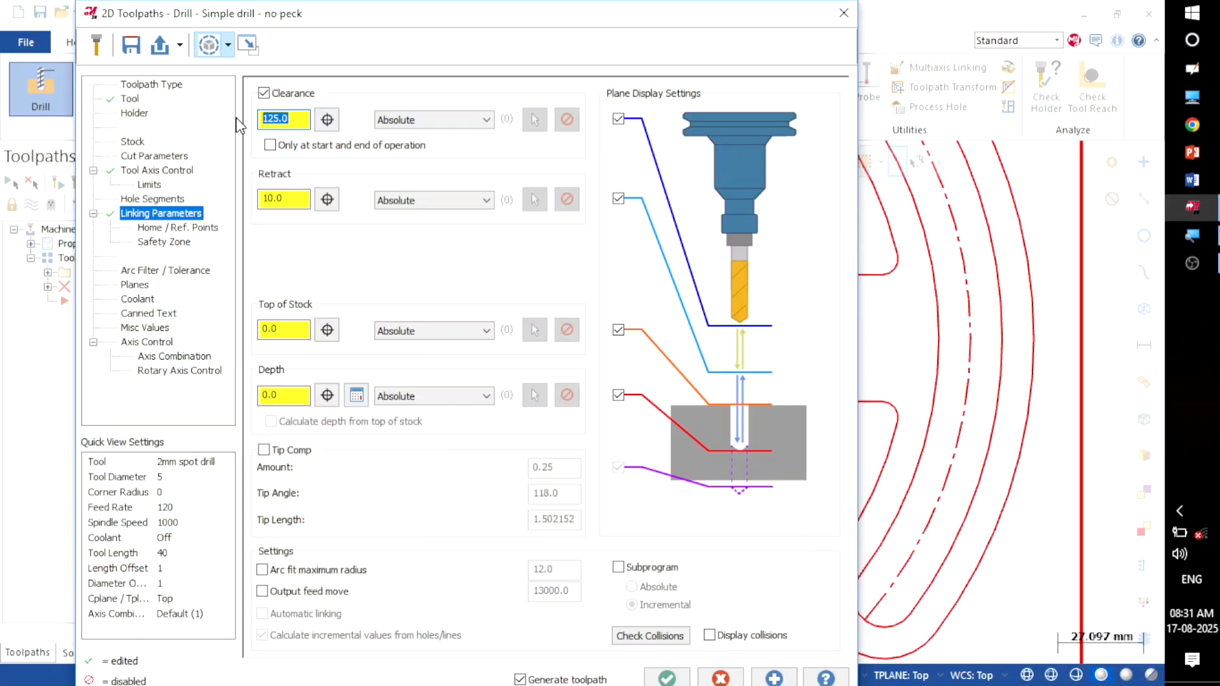
text(20)
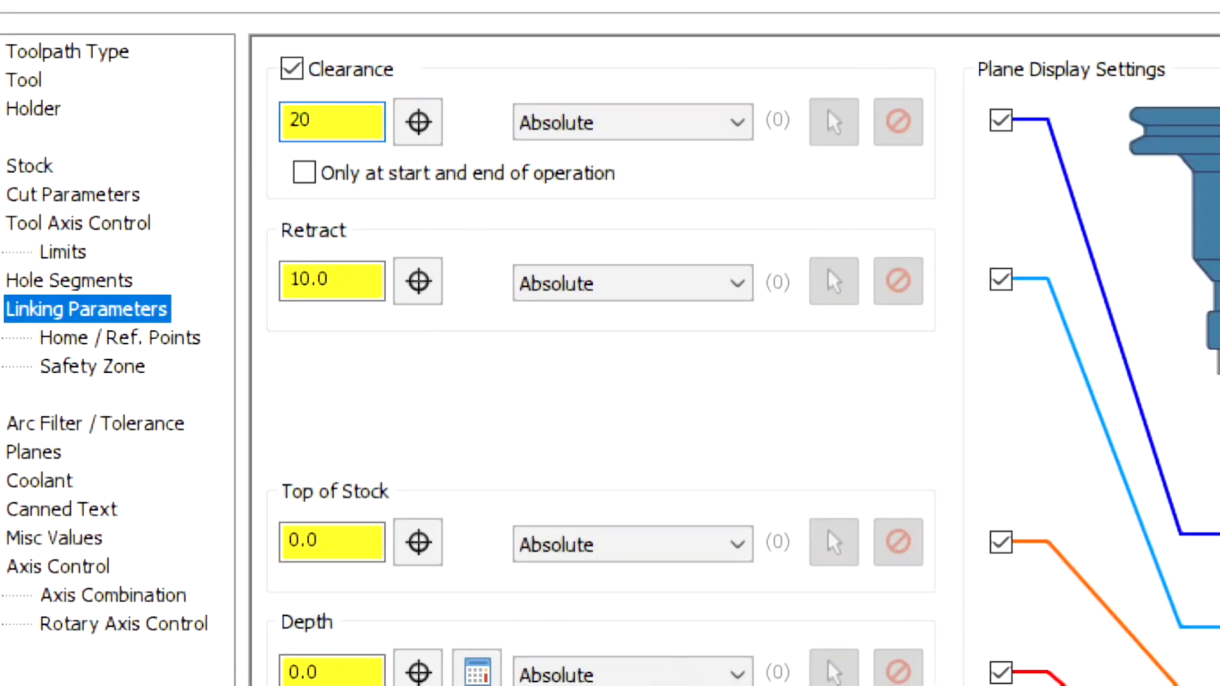
click(373, 284)
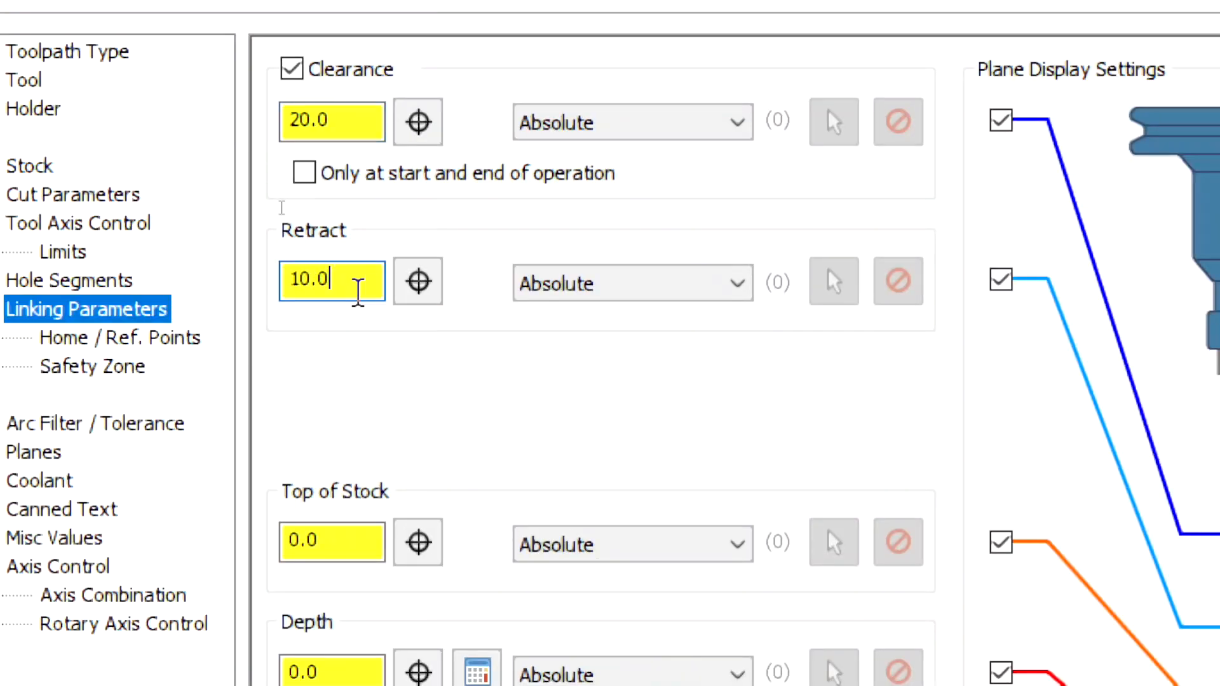
drag(357, 289, 277, 327)
text(5)
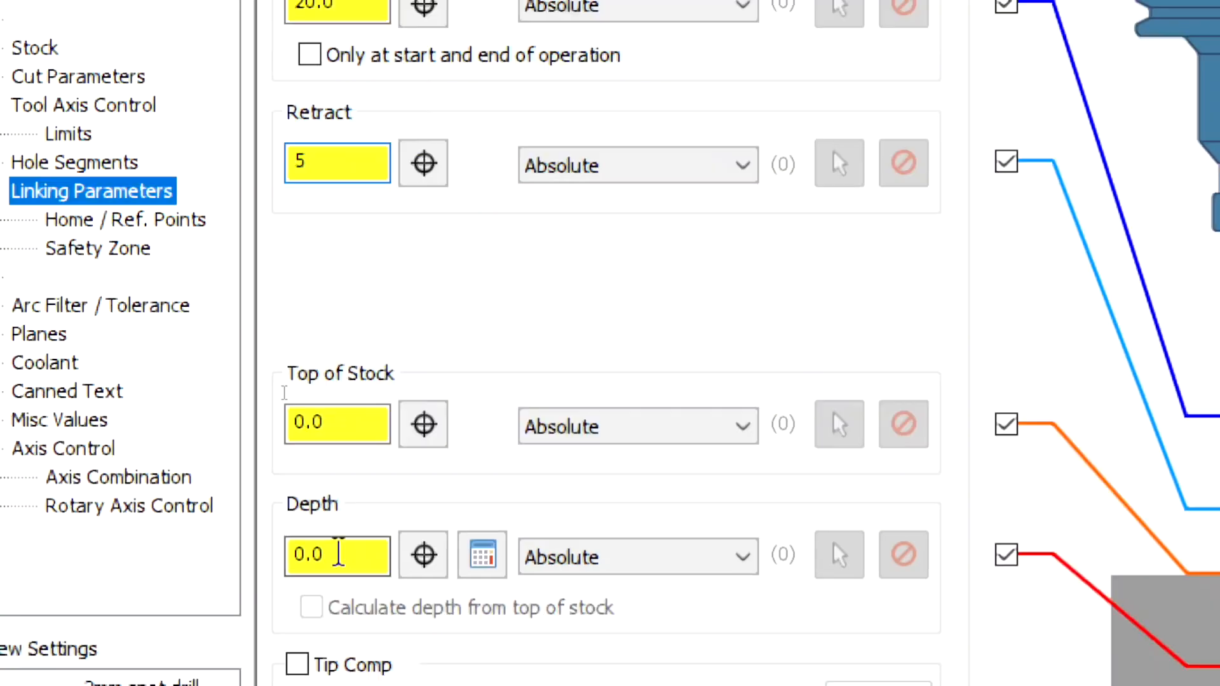
drag(339, 552, 255, 575)
text(-1)
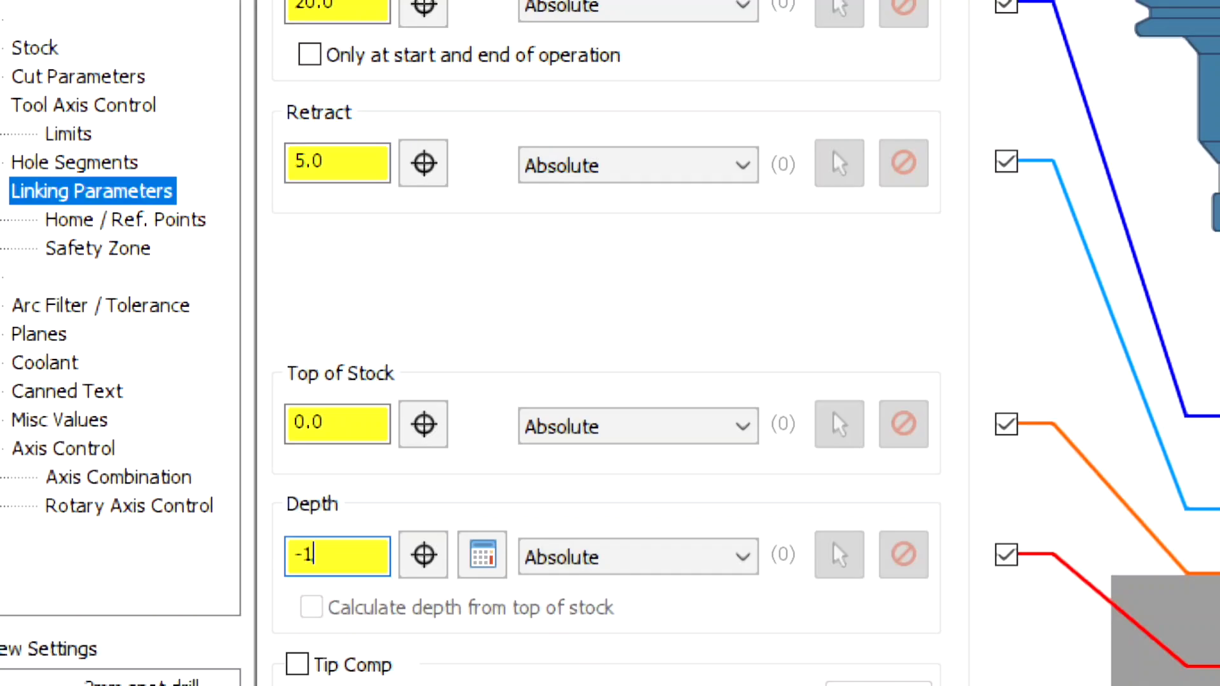
key(Return)
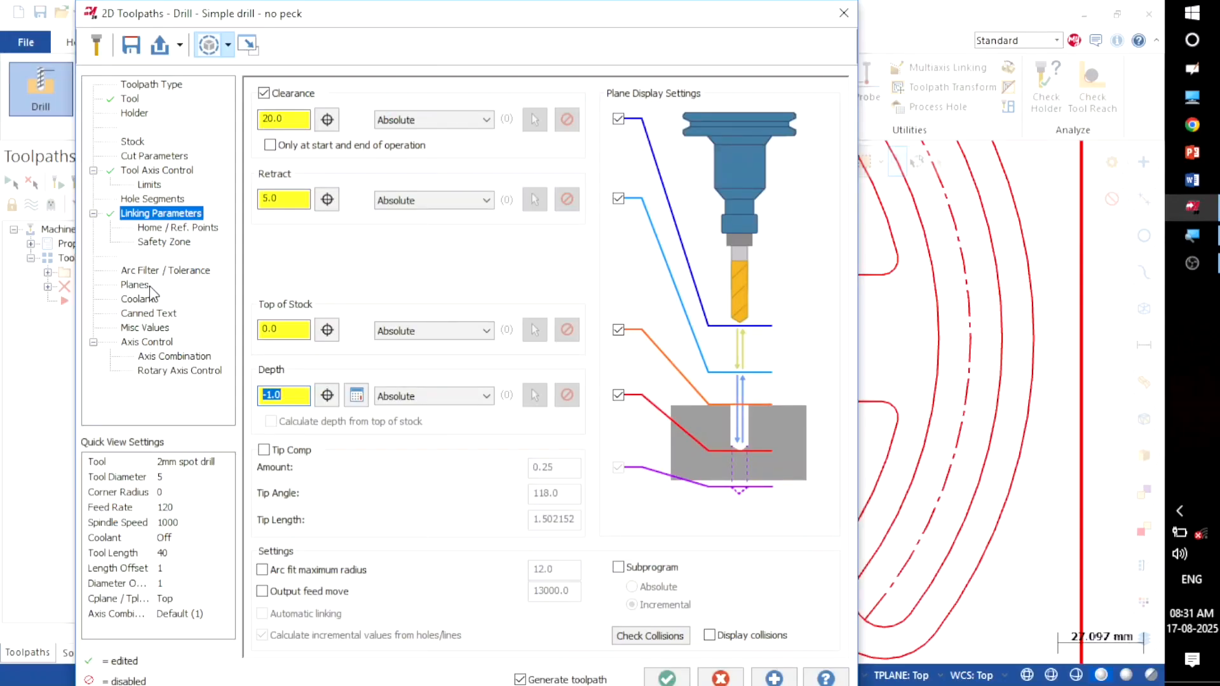
click(94, 391)
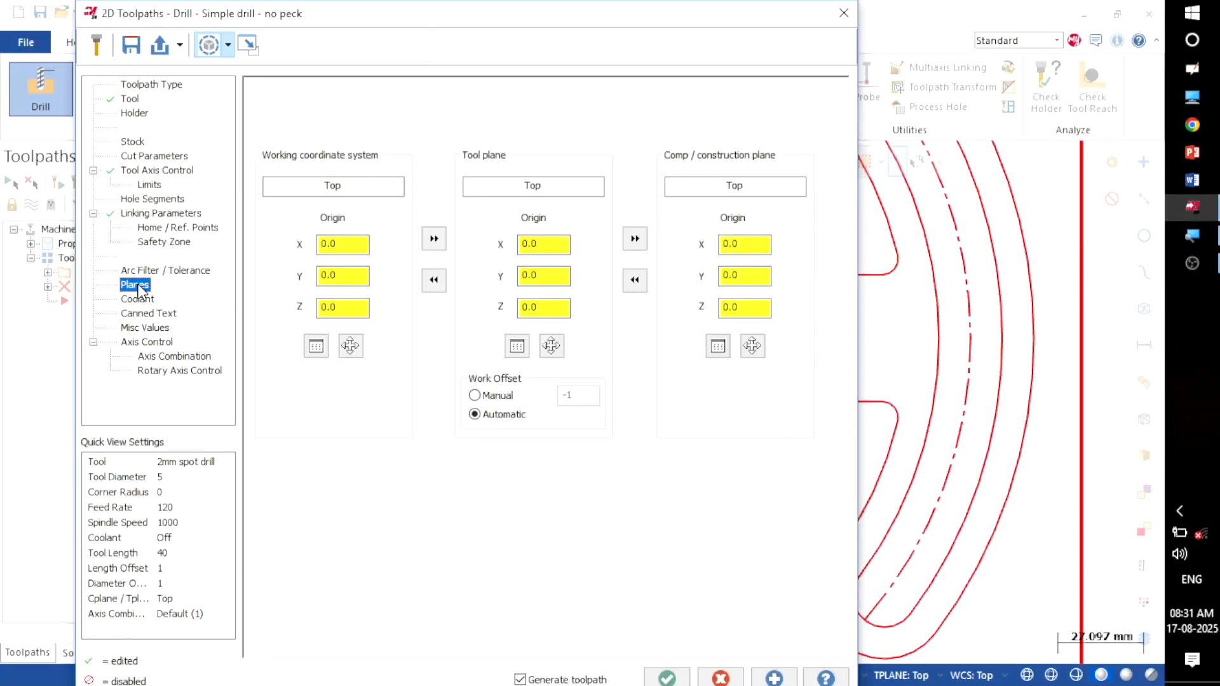
click(667, 677)
scroll(637, 563, down, 2)
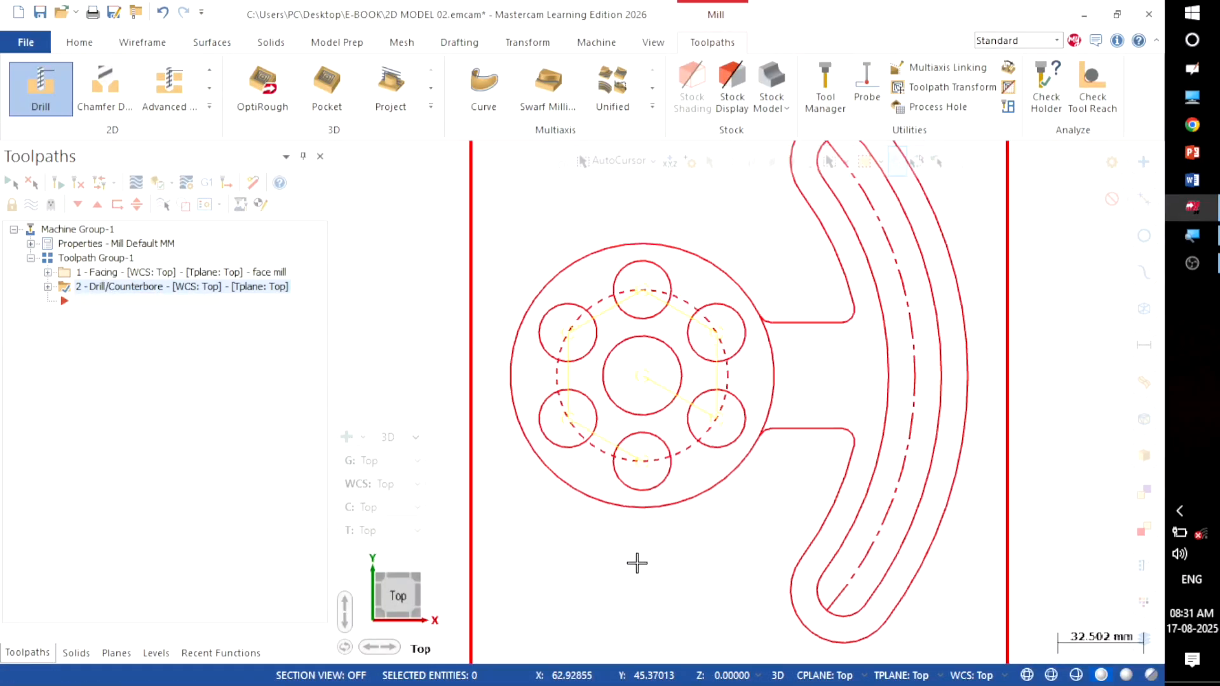
right_click(720, 221)
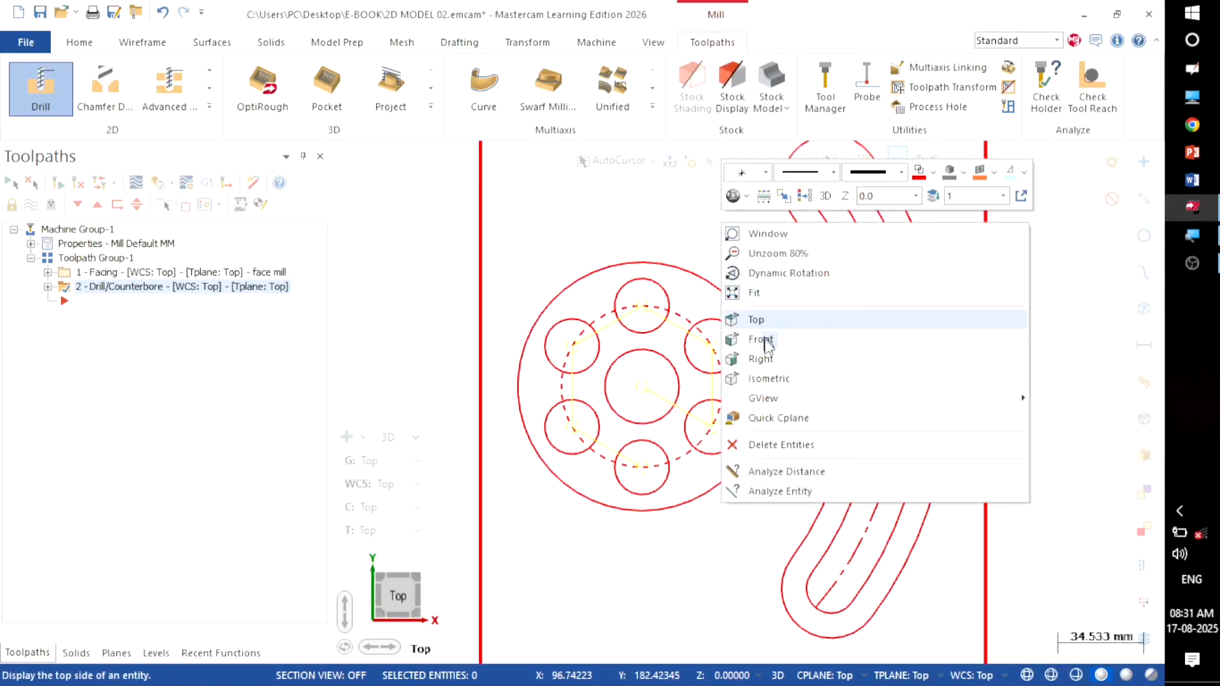
click(768, 372)
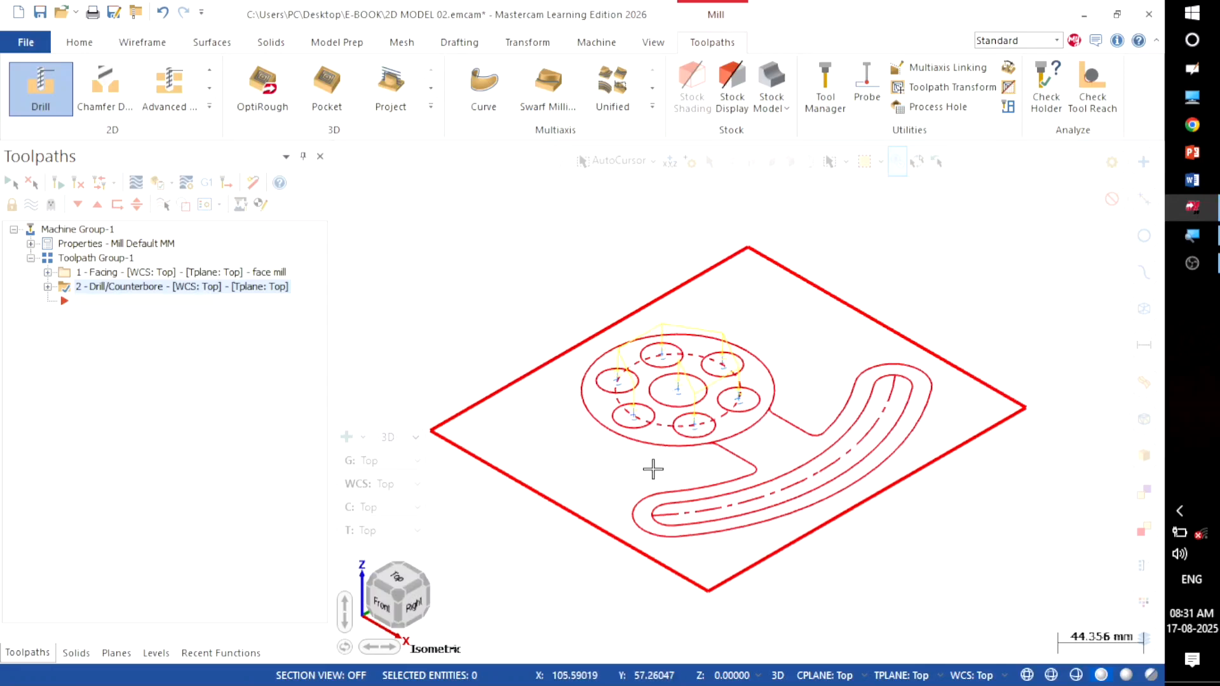
scroll(661, 470, up, 2)
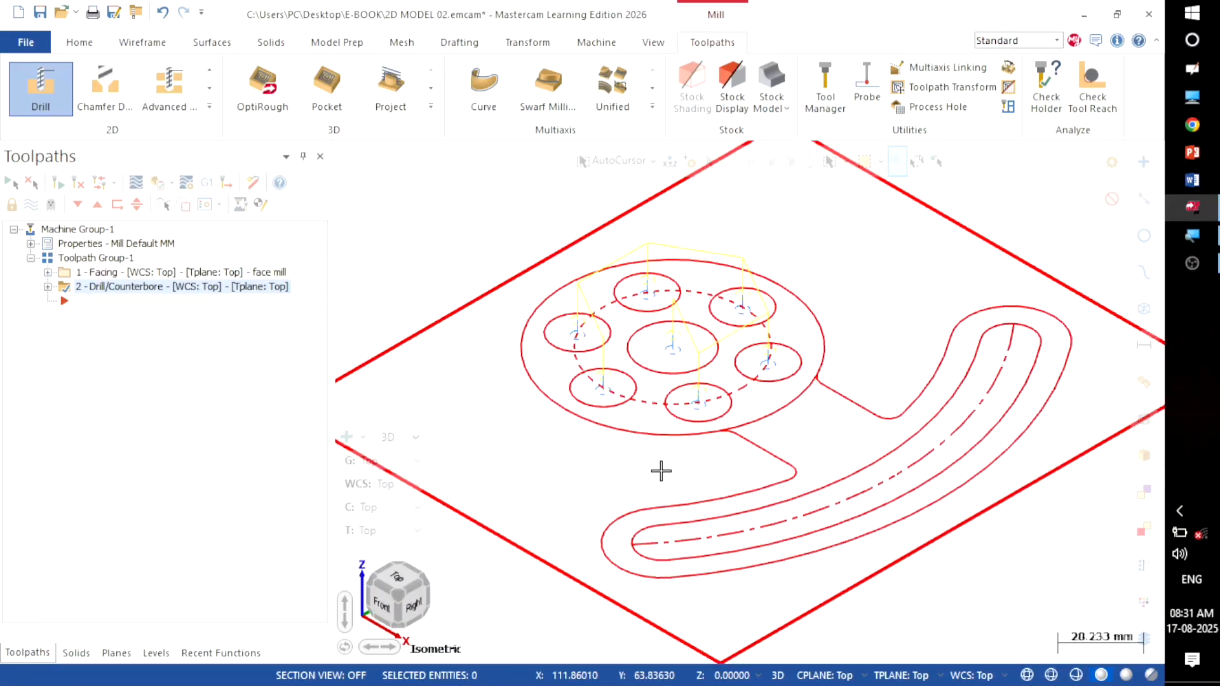
scroll(661, 471, down, 3)
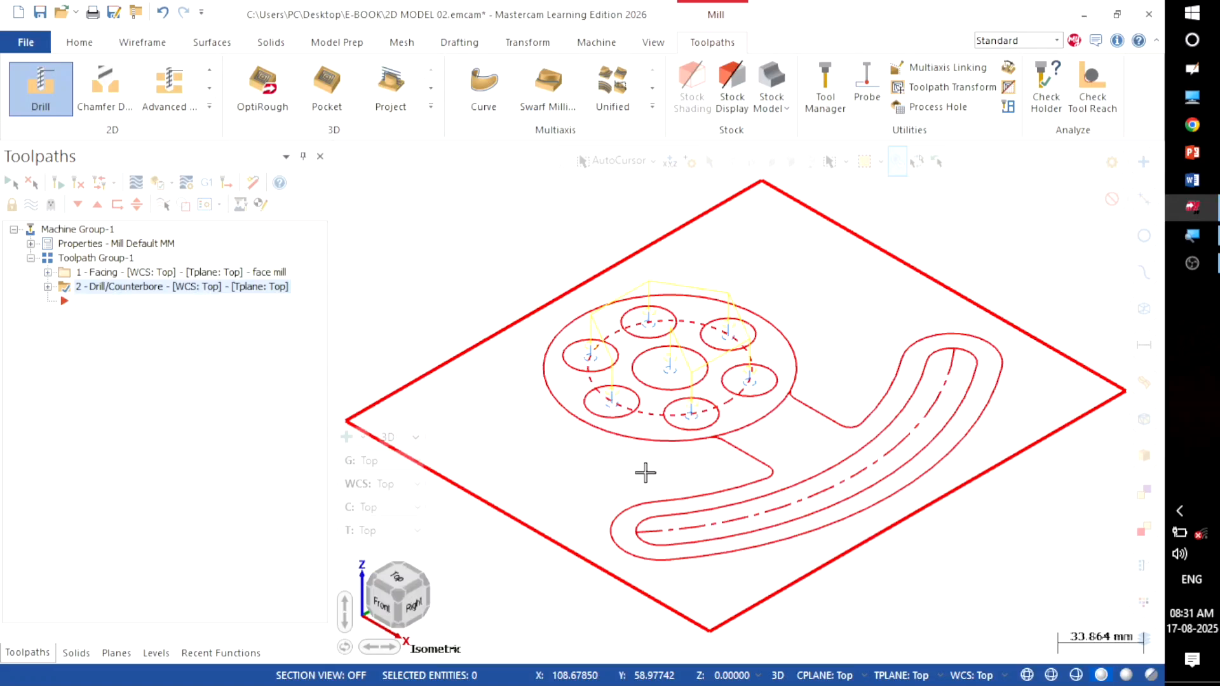
right_click(502, 214)
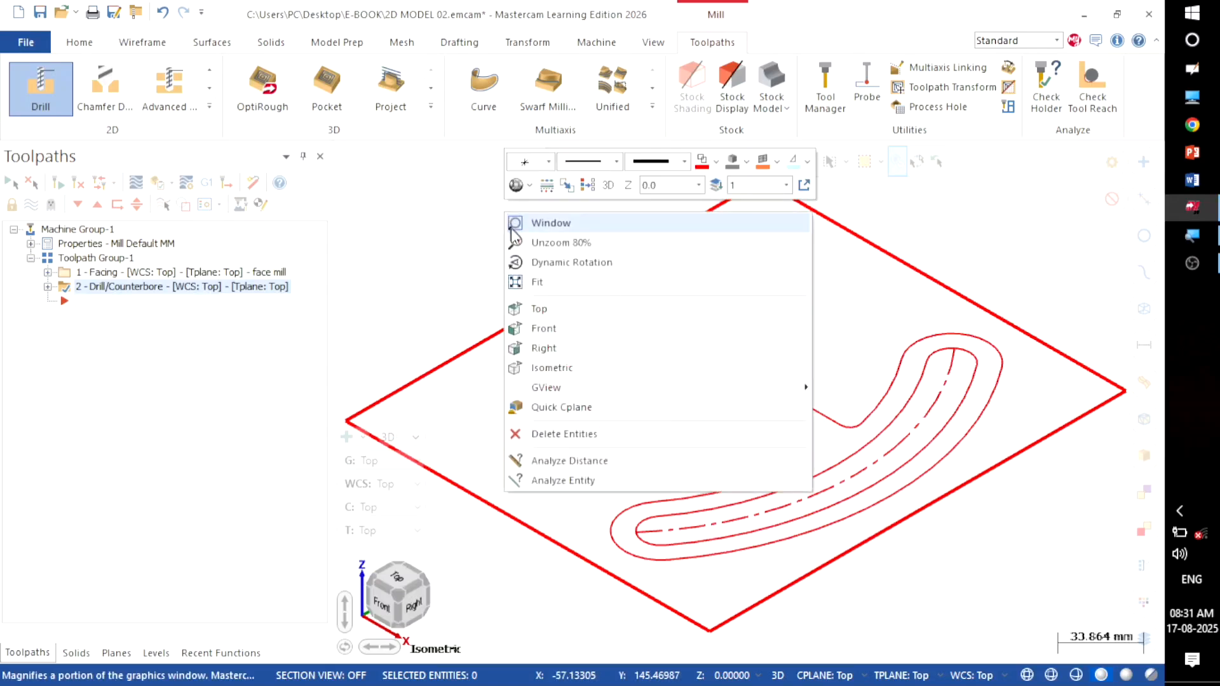
click(560, 308)
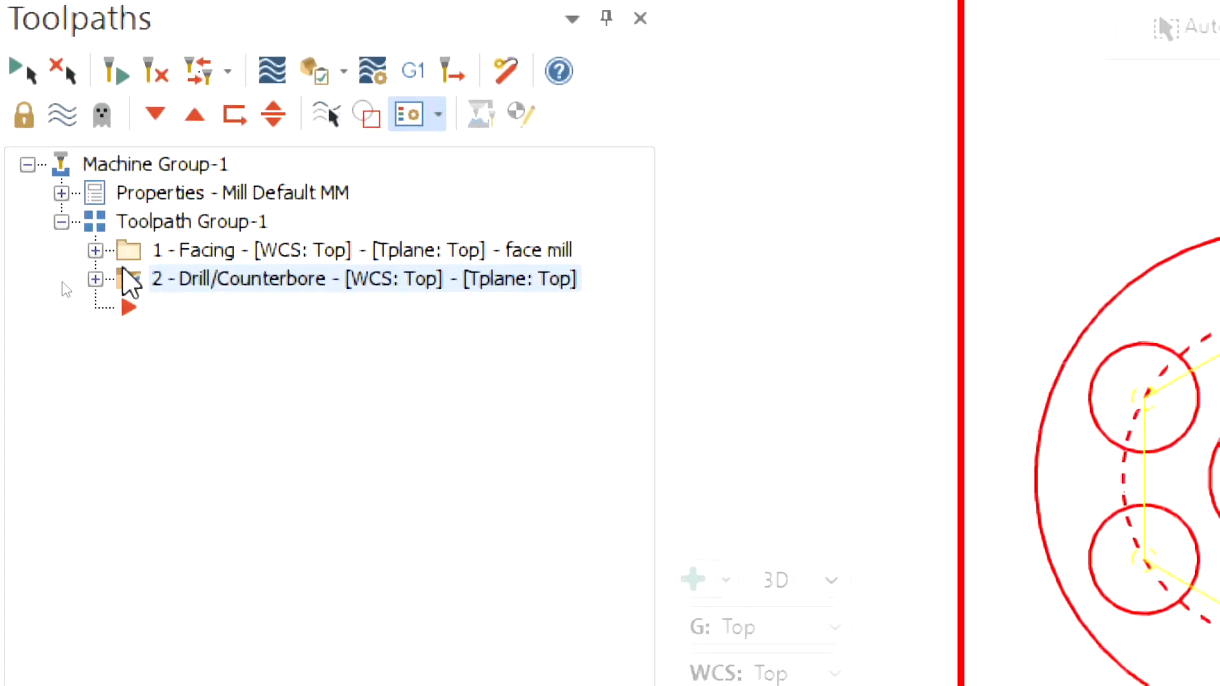
Step: Copy the Drill/Counterbore operation and paste it as operation 3
click(131, 281)
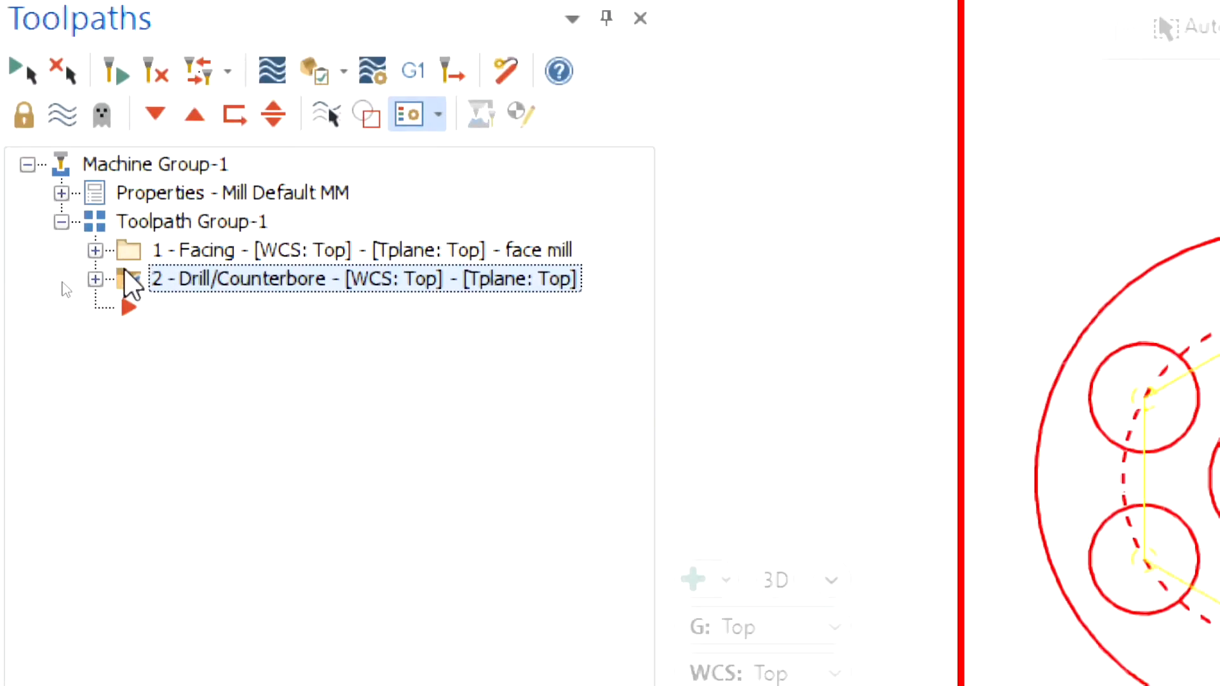
right_click(131, 282)
click(183, 418)
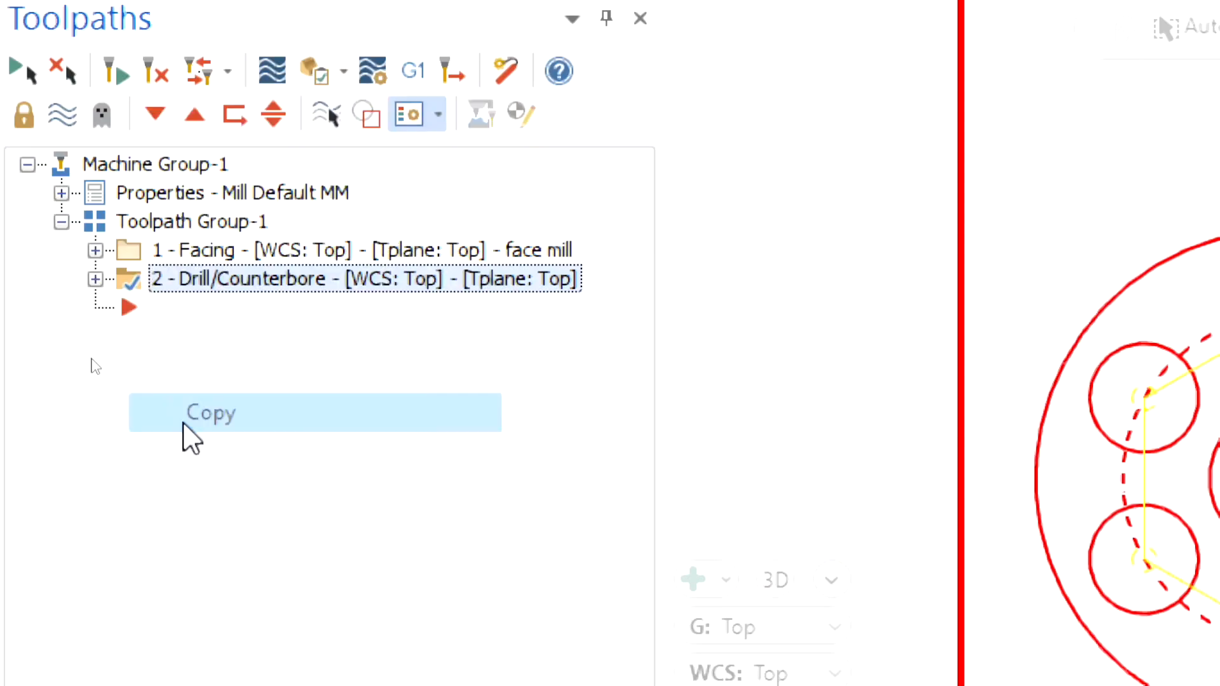
right_click(147, 327)
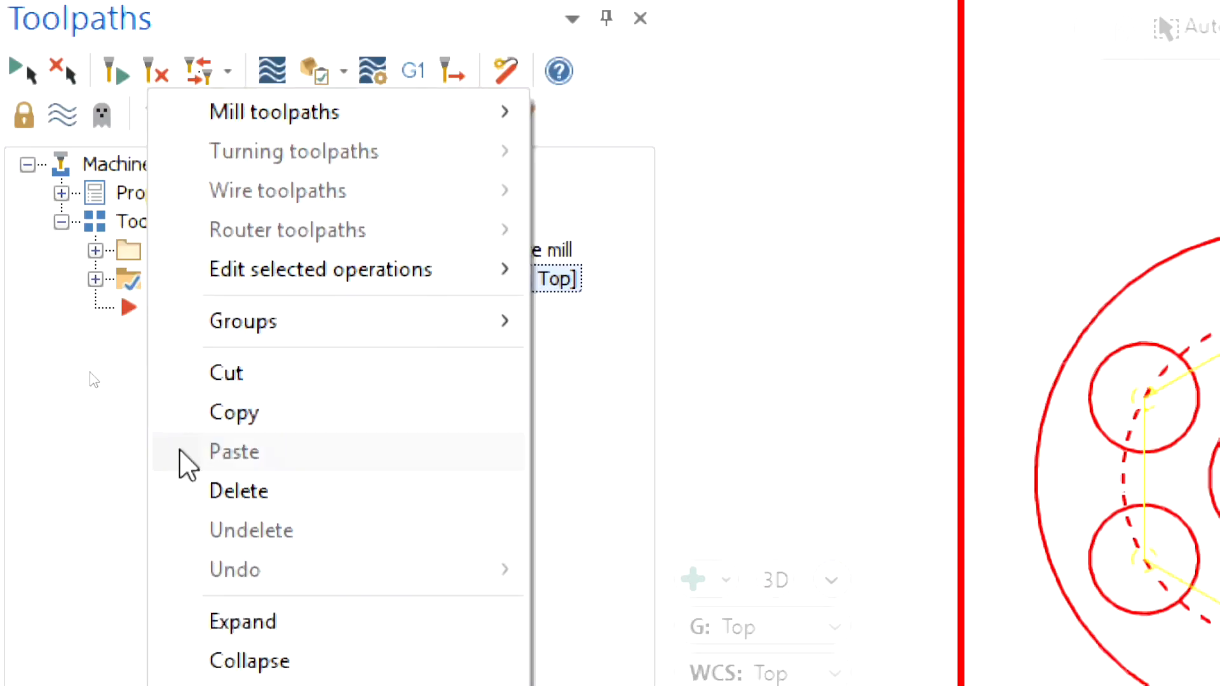
click(62, 395)
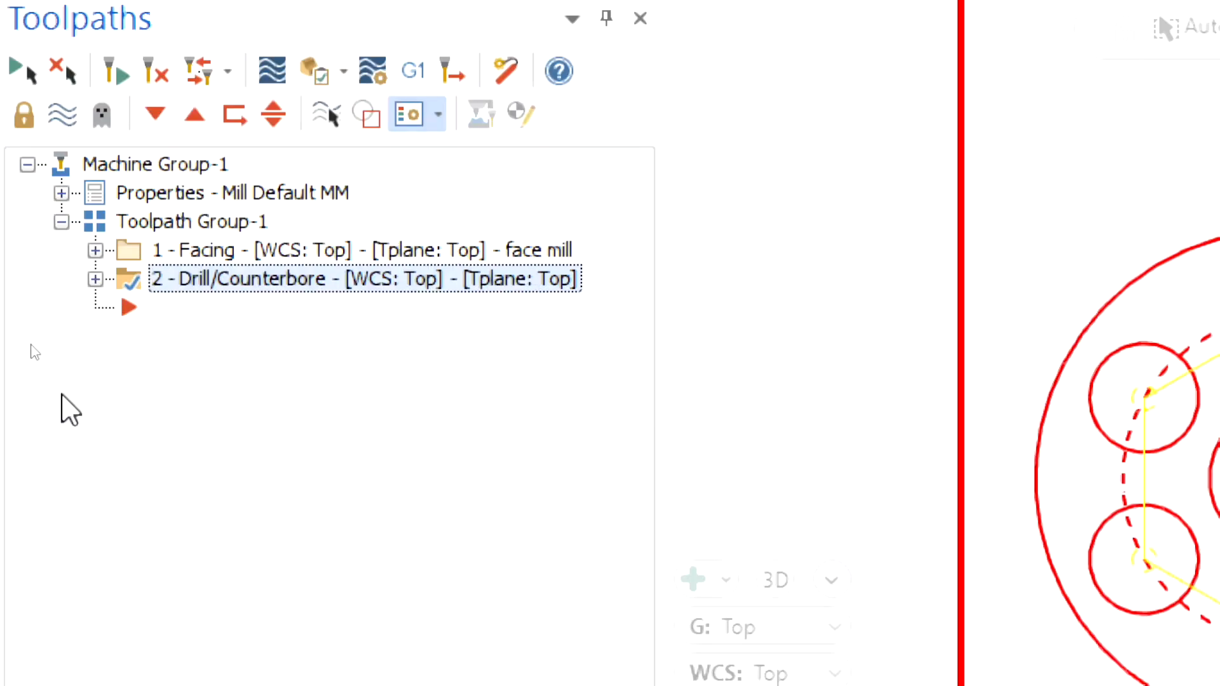
key(ctrl+v)
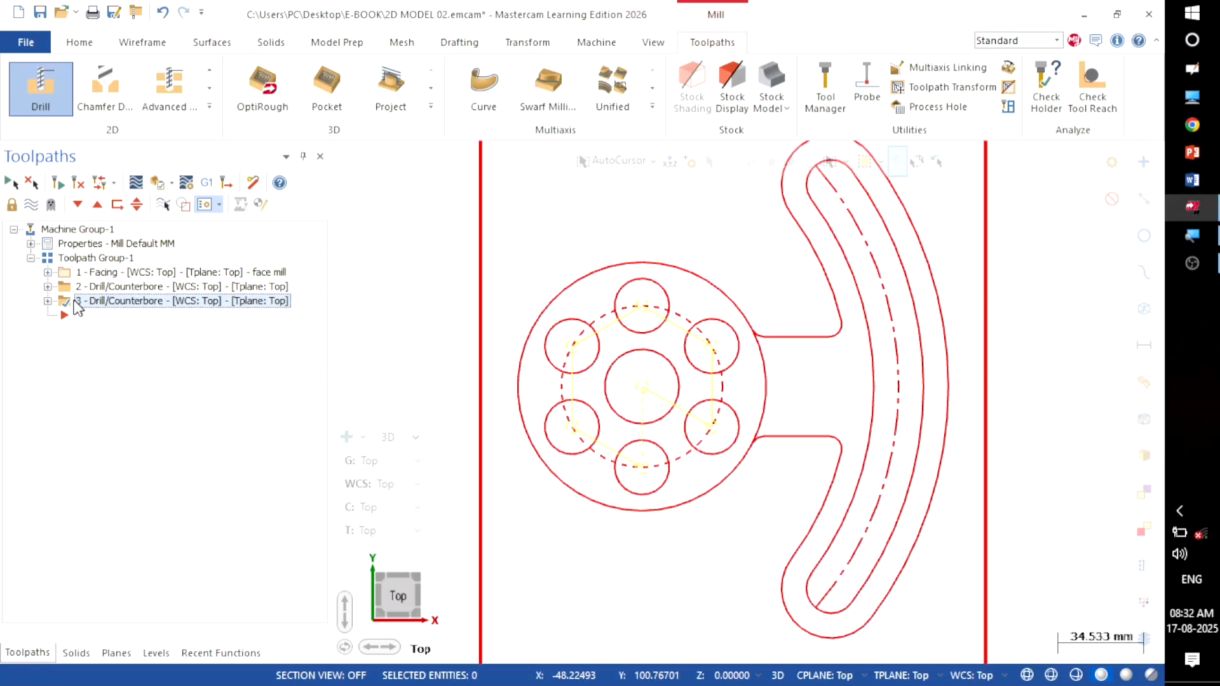
Step: Open operation 3's Tool page and start creating a new tool
click(47, 301)
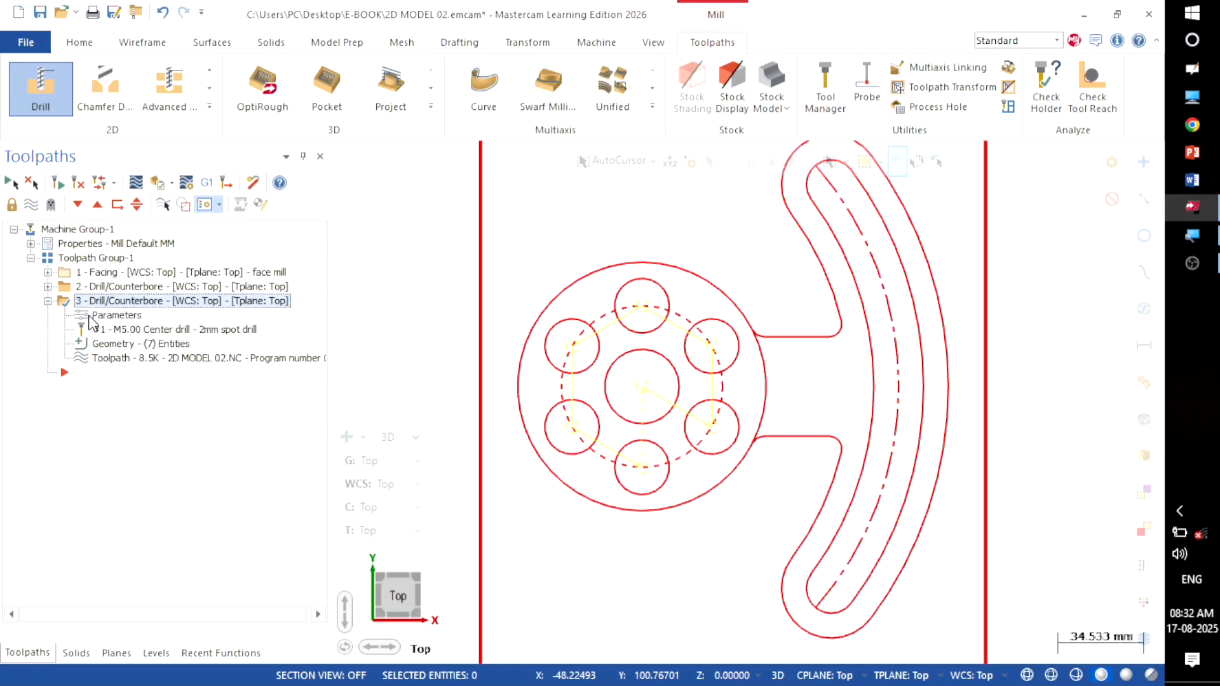
click(104, 317)
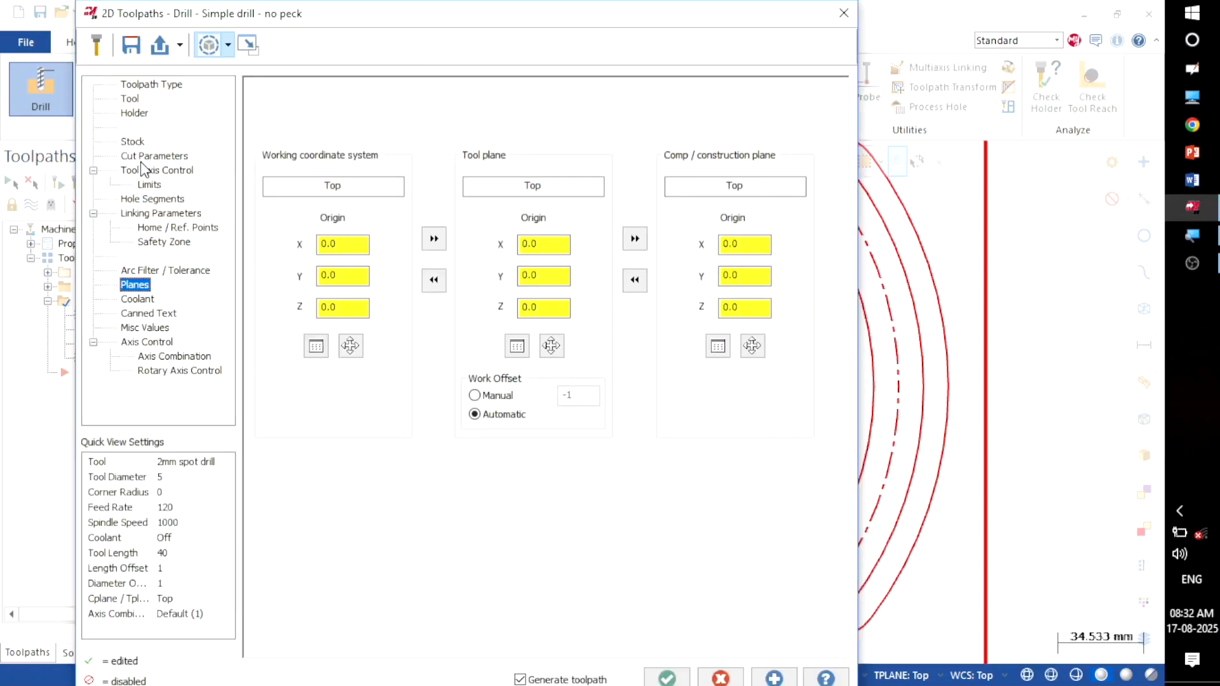
click(127, 100)
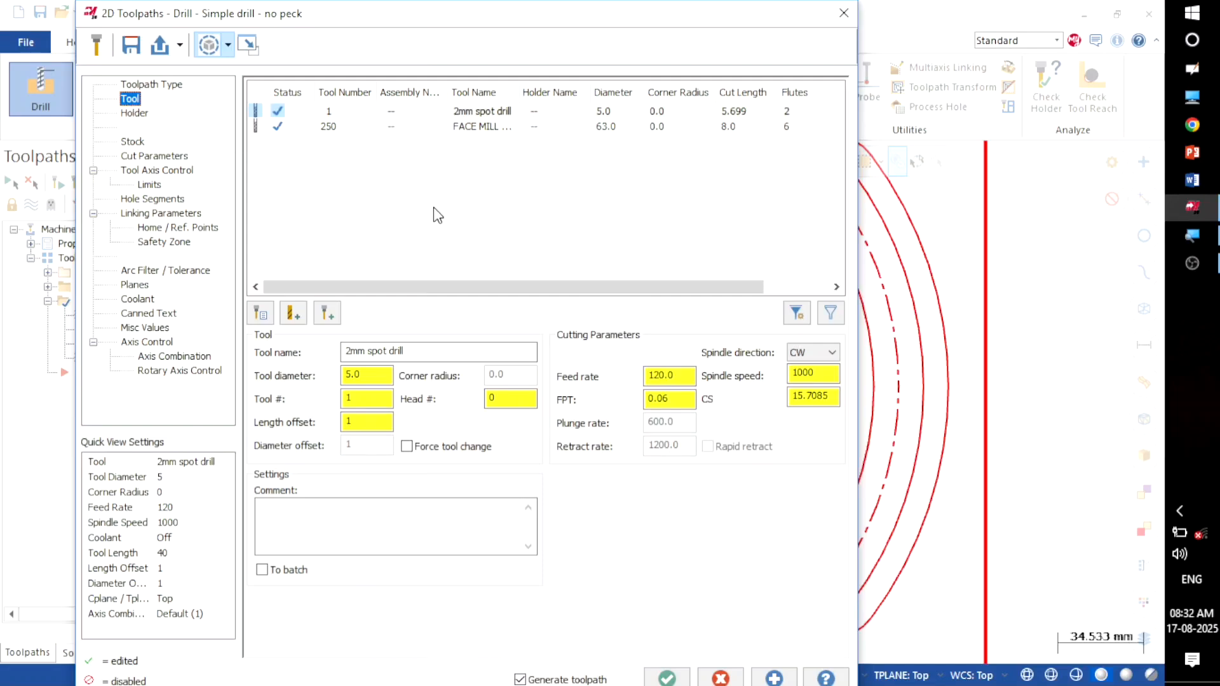
right_click(449, 155)
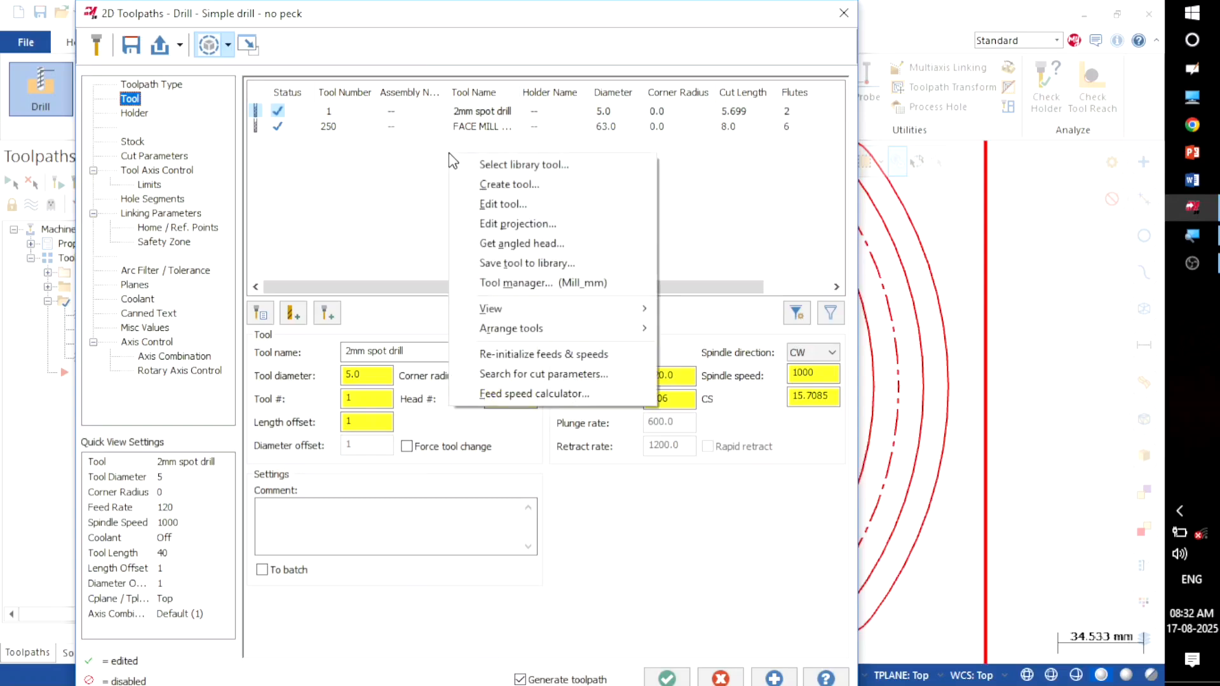
click(465, 180)
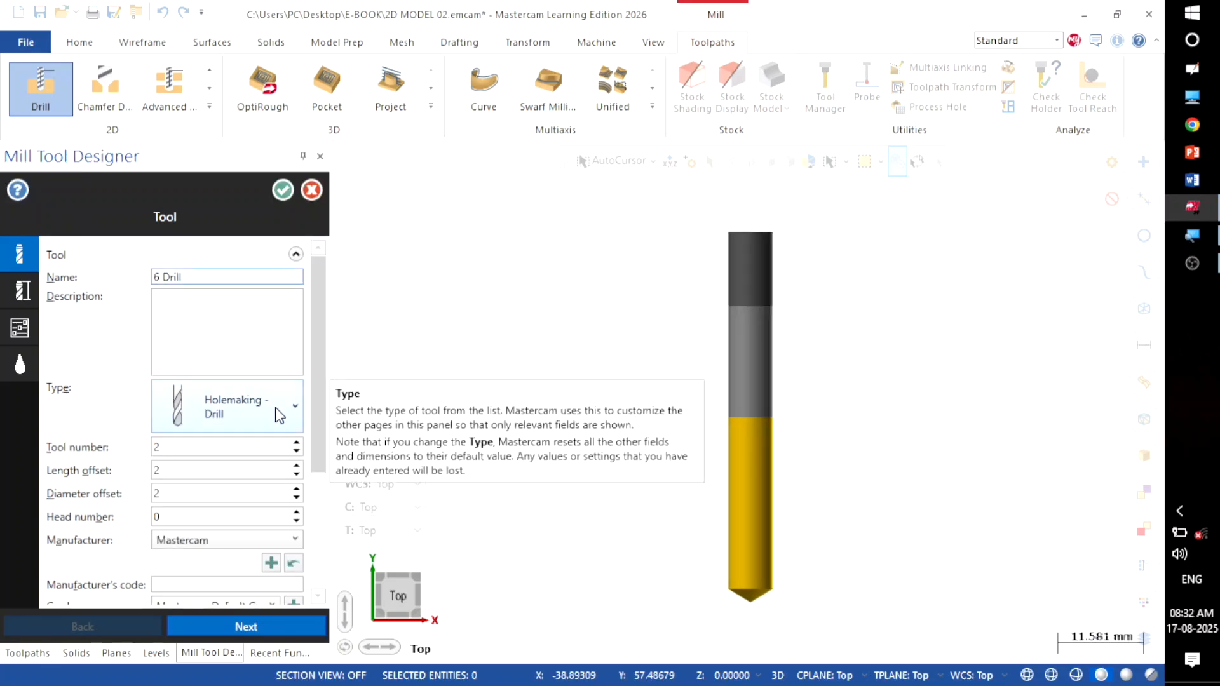
Step: Pick the 20 Heavy Duty Jobber standard size (20 mm diameter, 205 mm long) on the Geometry page
drag(320, 411, 320, 447)
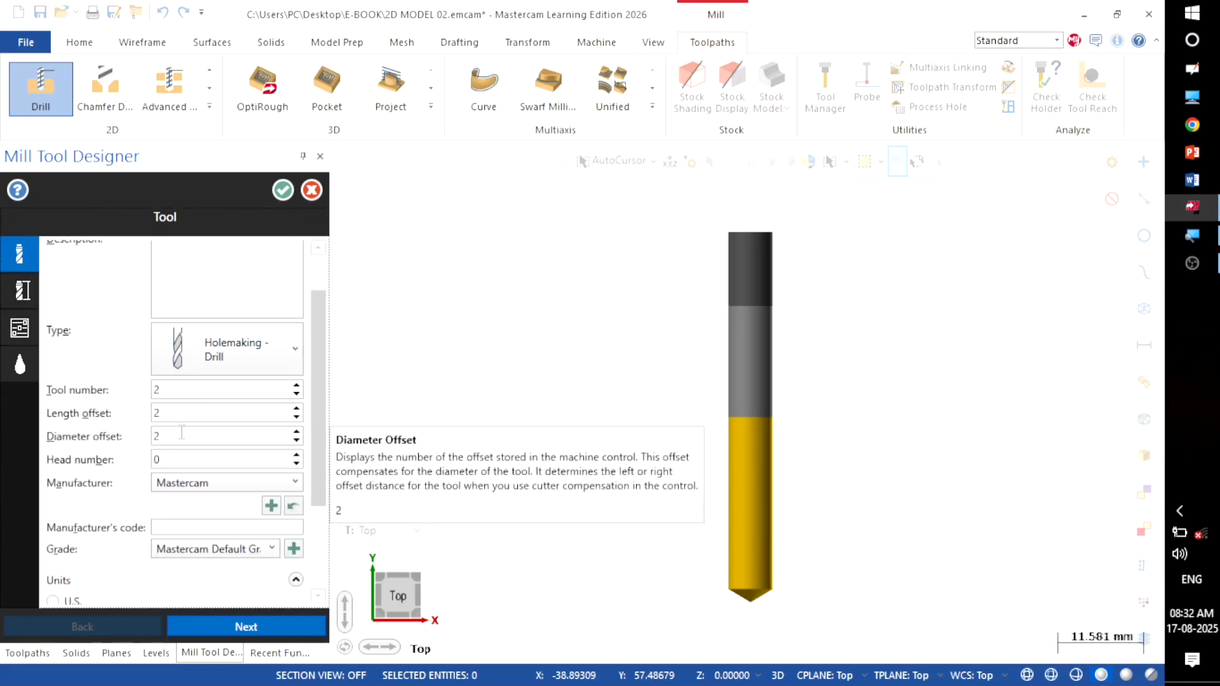
double_click(181, 433)
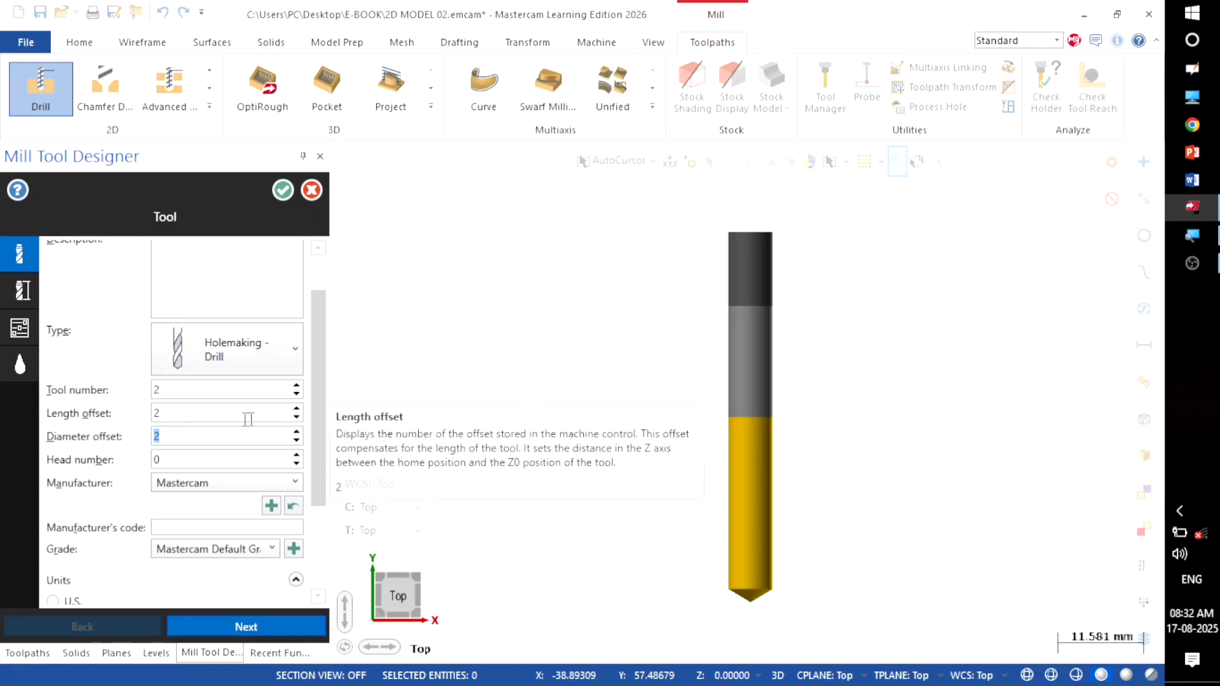
scroll(314, 416, down, 1)
scroll(314, 425, down, 1)
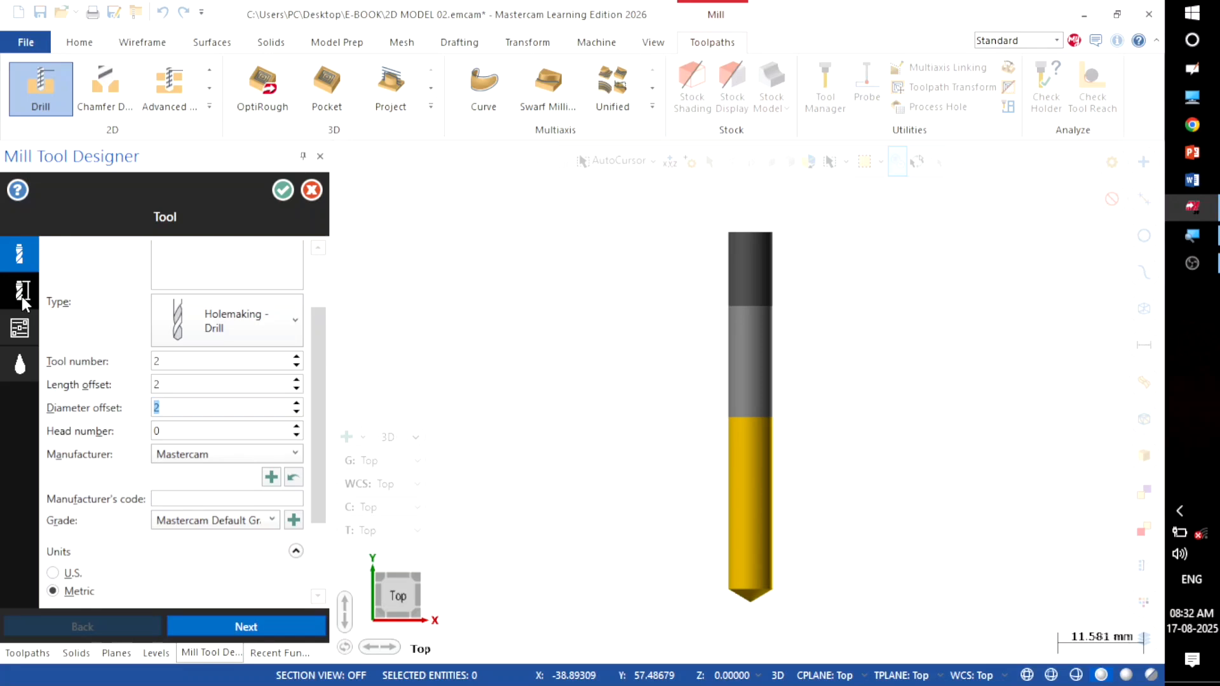
click(21, 296)
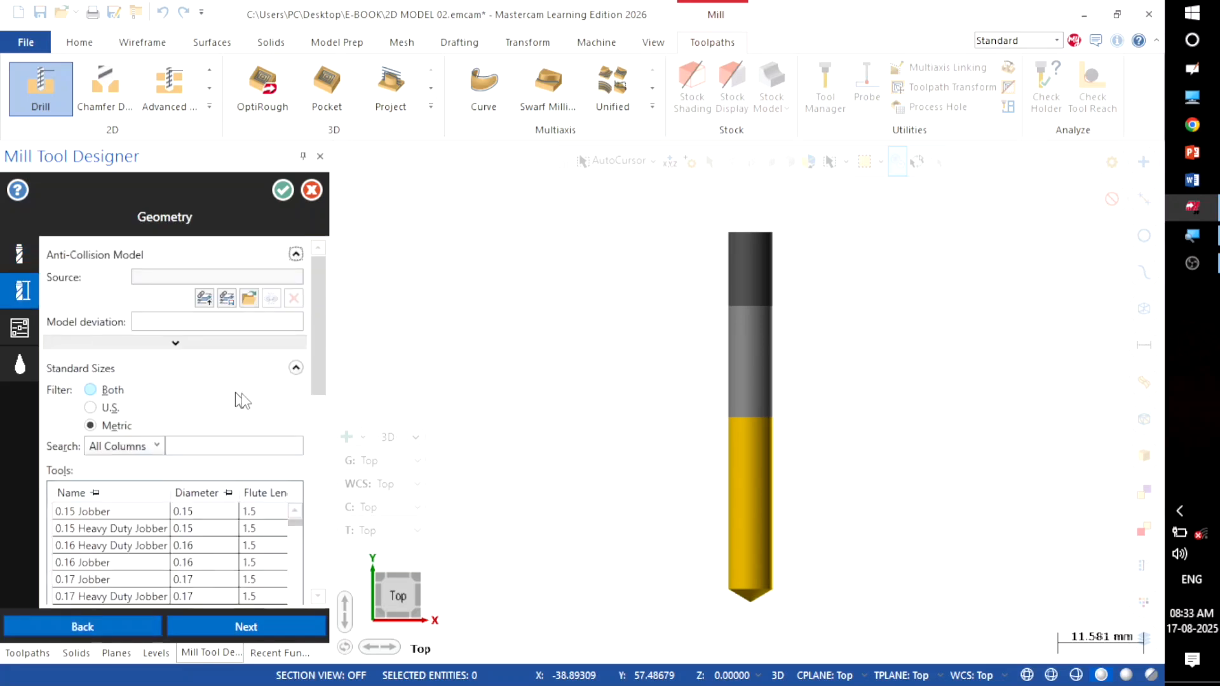
scroll(321, 391, down, 3)
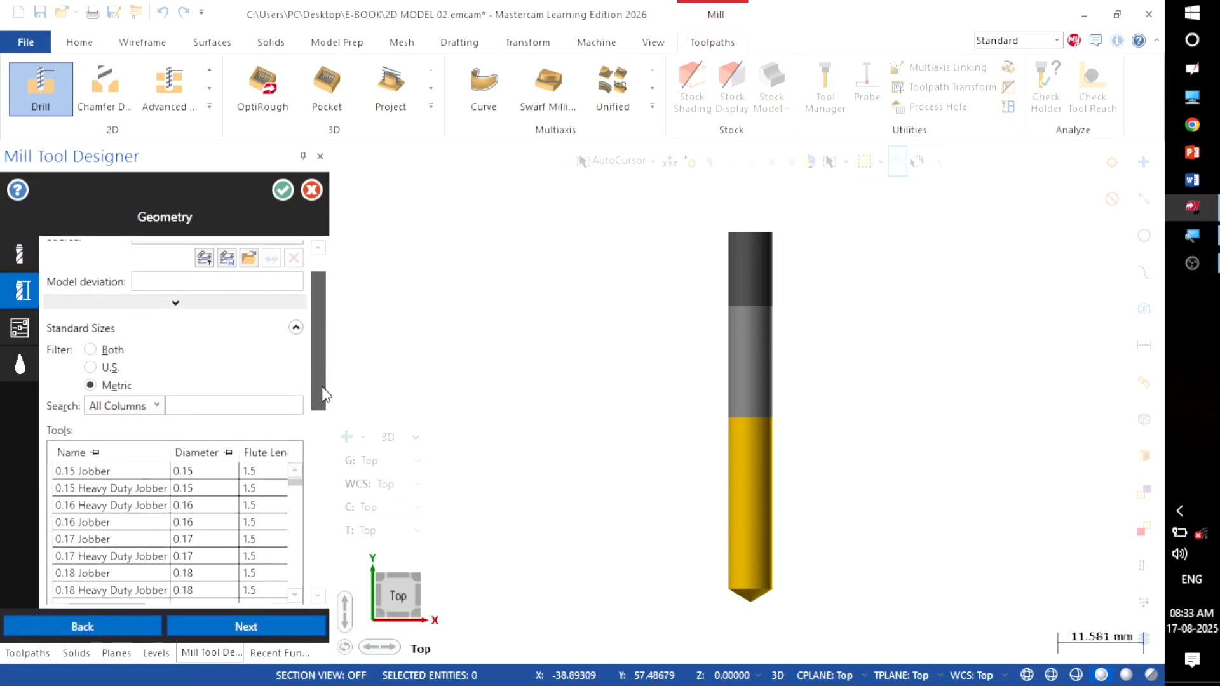
scroll(321, 395, down, 10)
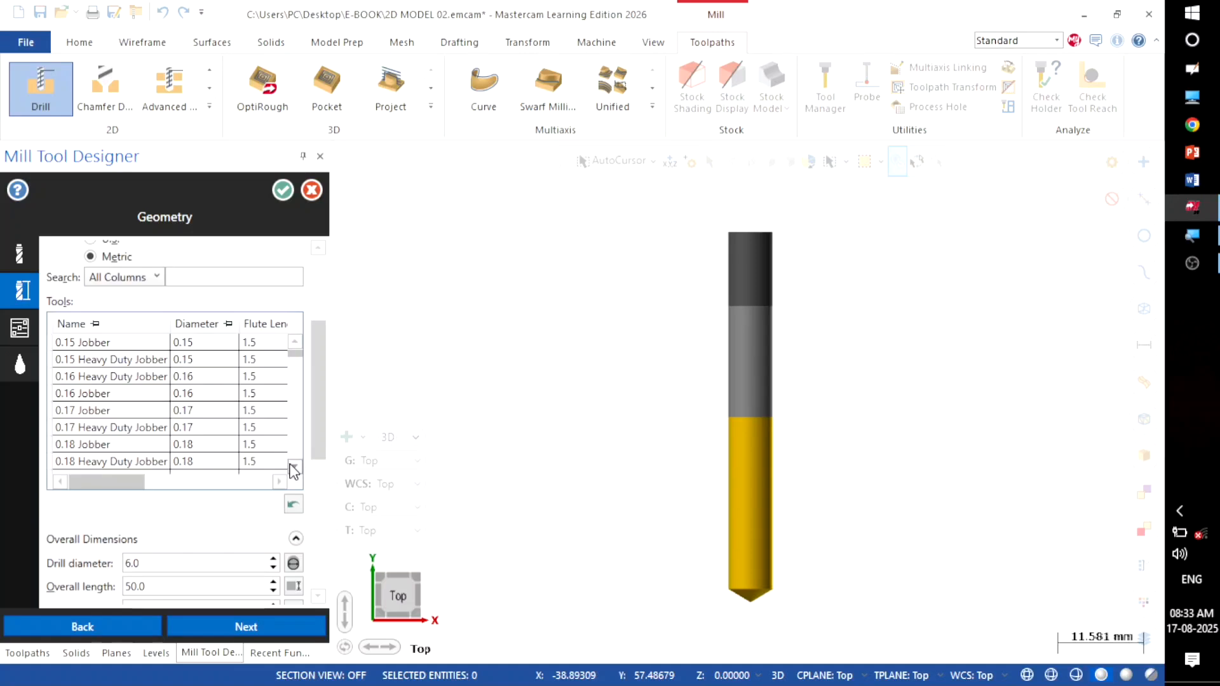
click(294, 468)
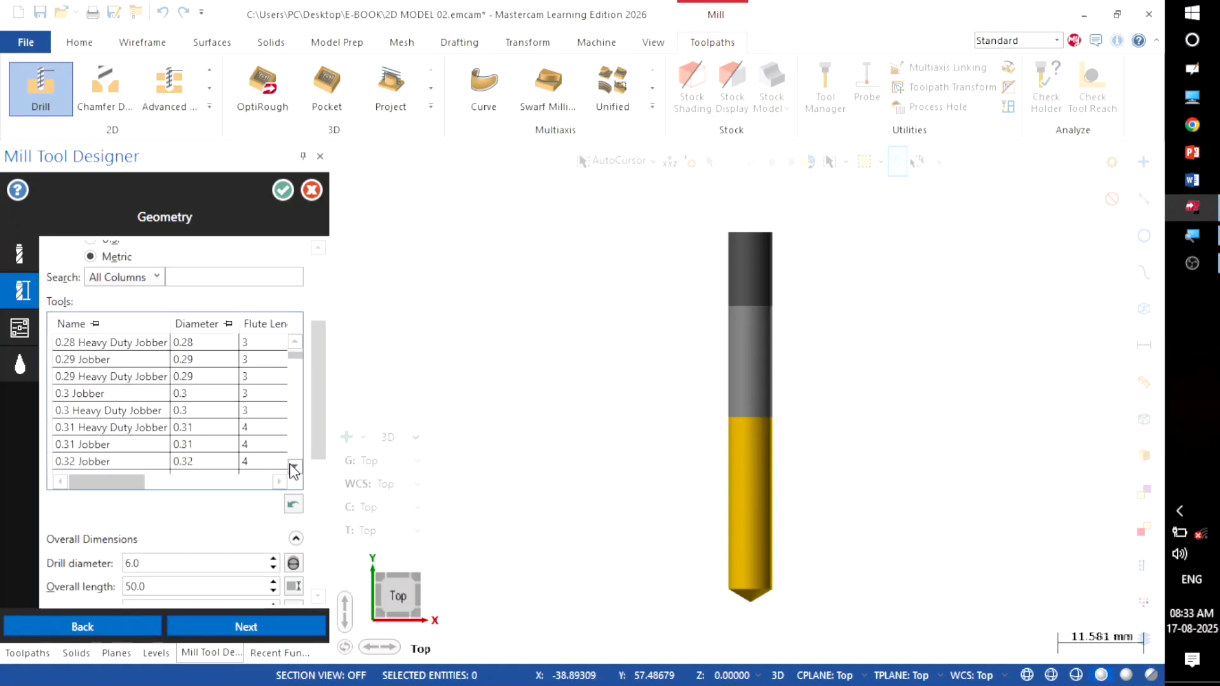
drag(294, 470, 294, 456)
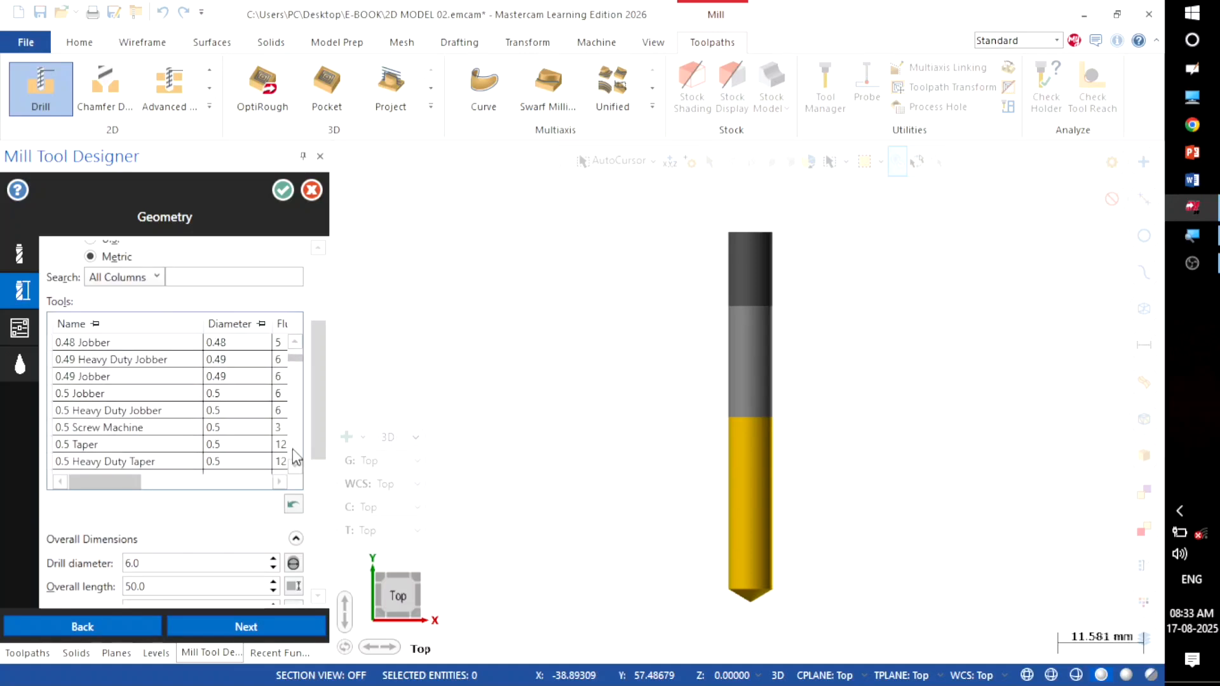
drag(296, 359, 295, 451)
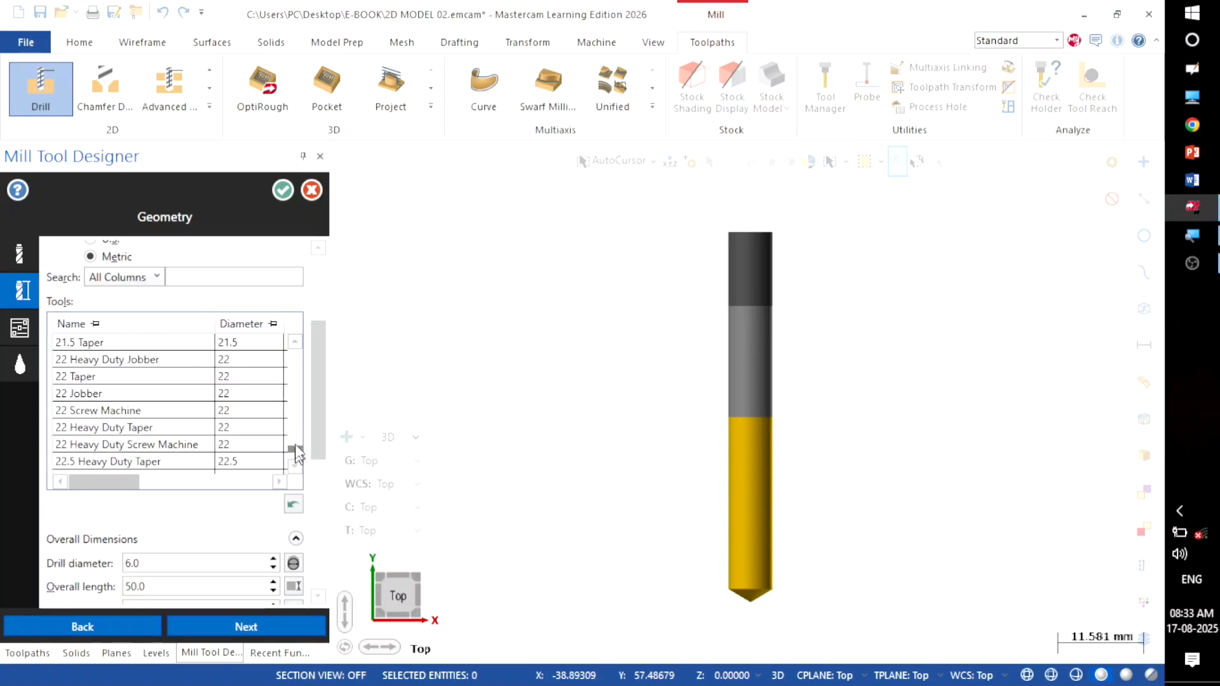
click(294, 343)
click(295, 343)
click(295, 343)
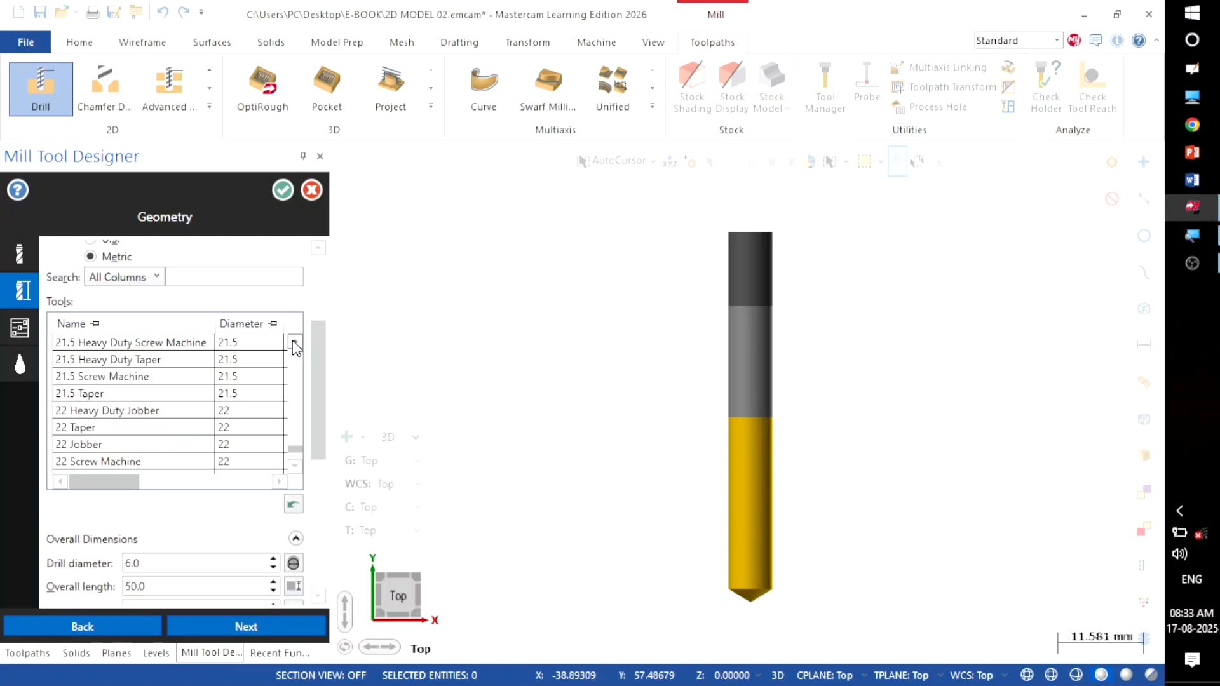
click(295, 343)
click(295, 343)
click(295, 343)
click(295, 343)
click(295, 343)
click(295, 344)
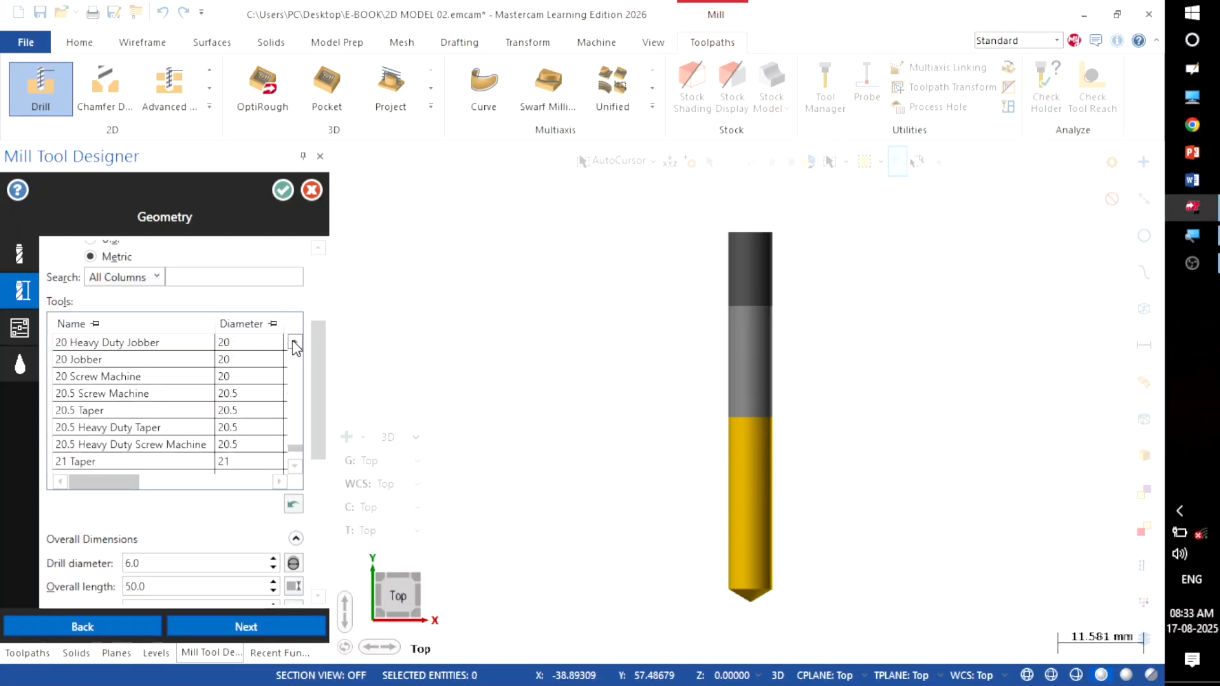
click(224, 347)
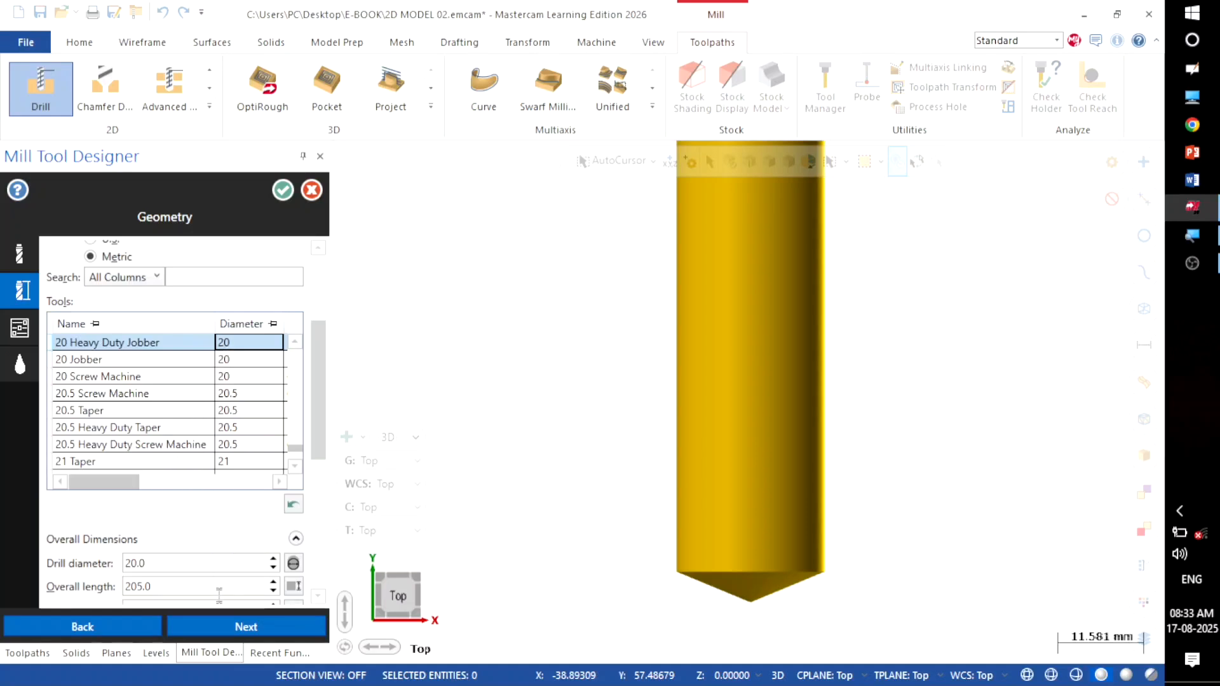
Step: Step through the tool's Parameters page to its Coolant settings
click(221, 620)
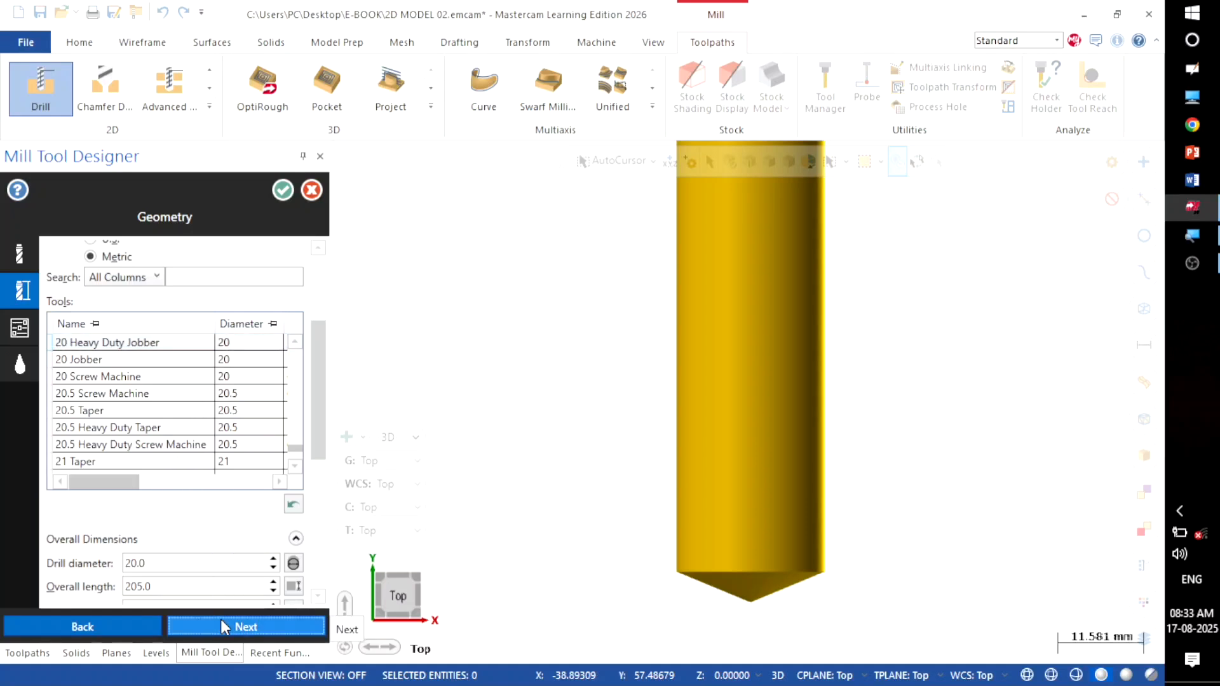
click(220, 625)
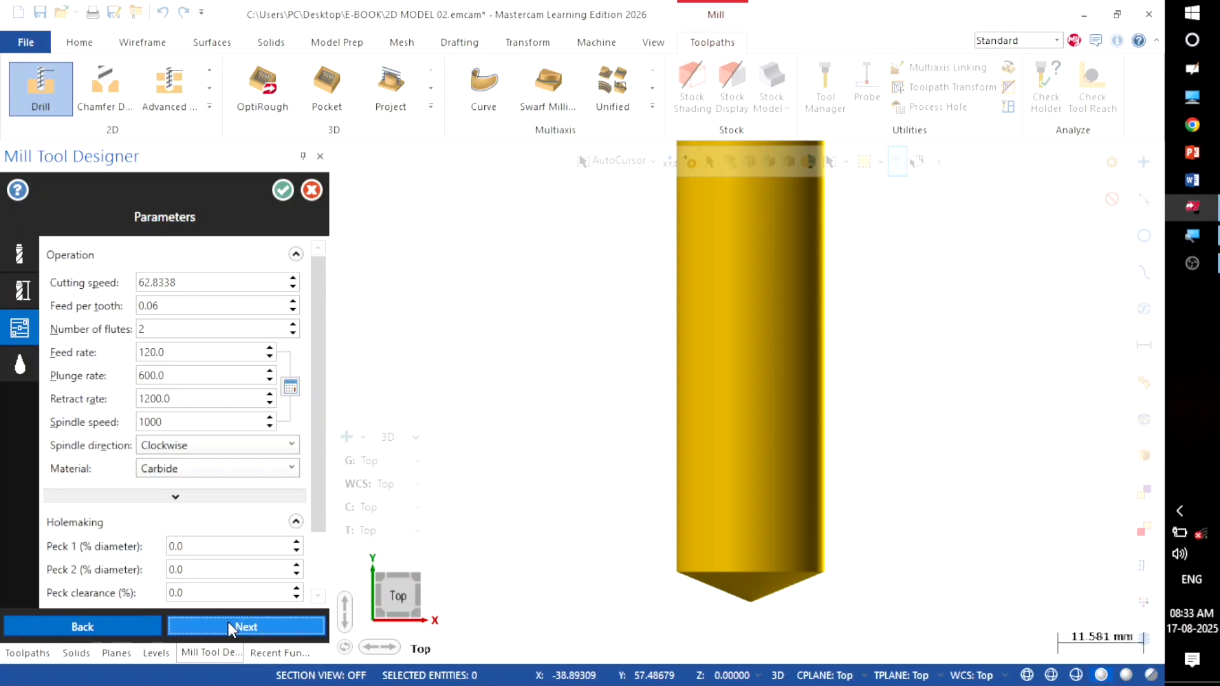
click(227, 623)
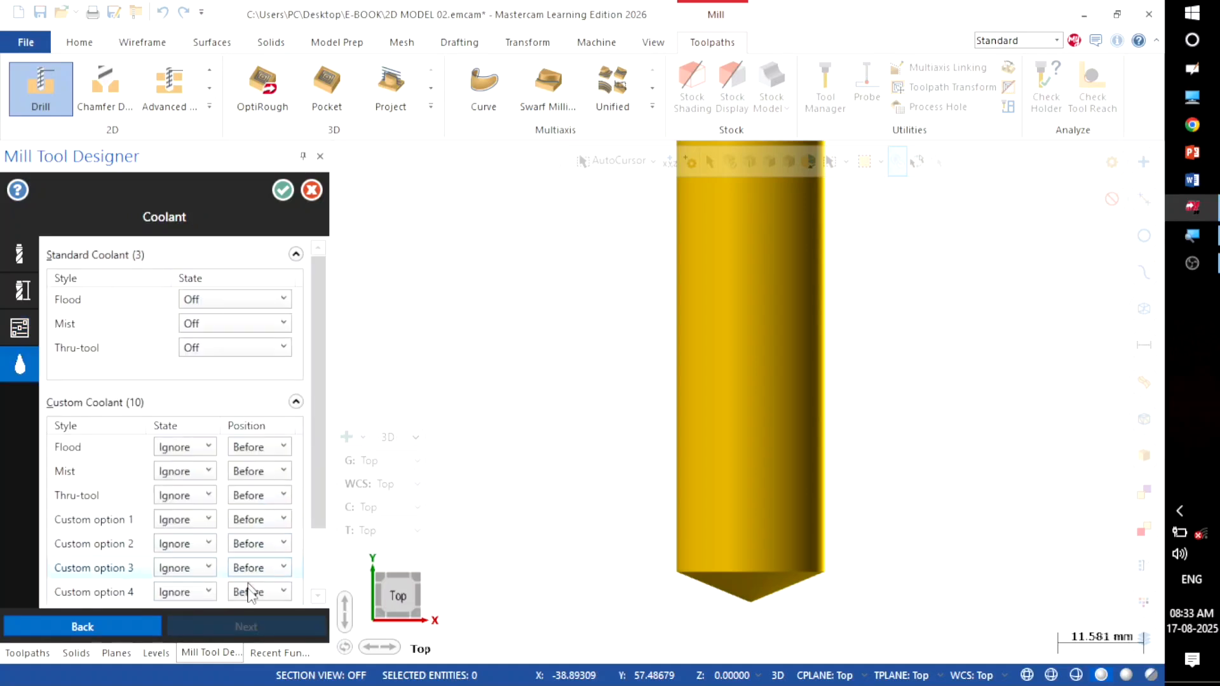
Step: Finish the 20 Heavy Duty Jobber Drill and set the cycle to Peck Drill with 3 mm pecks
click(285, 189)
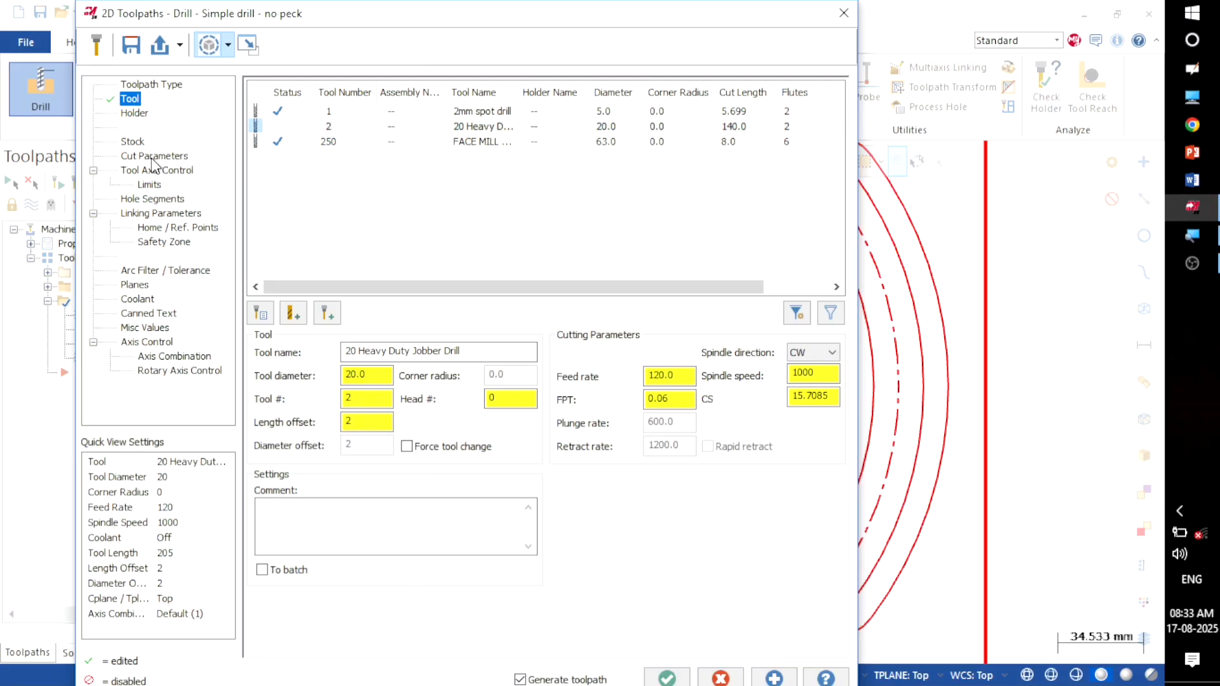
click(155, 157)
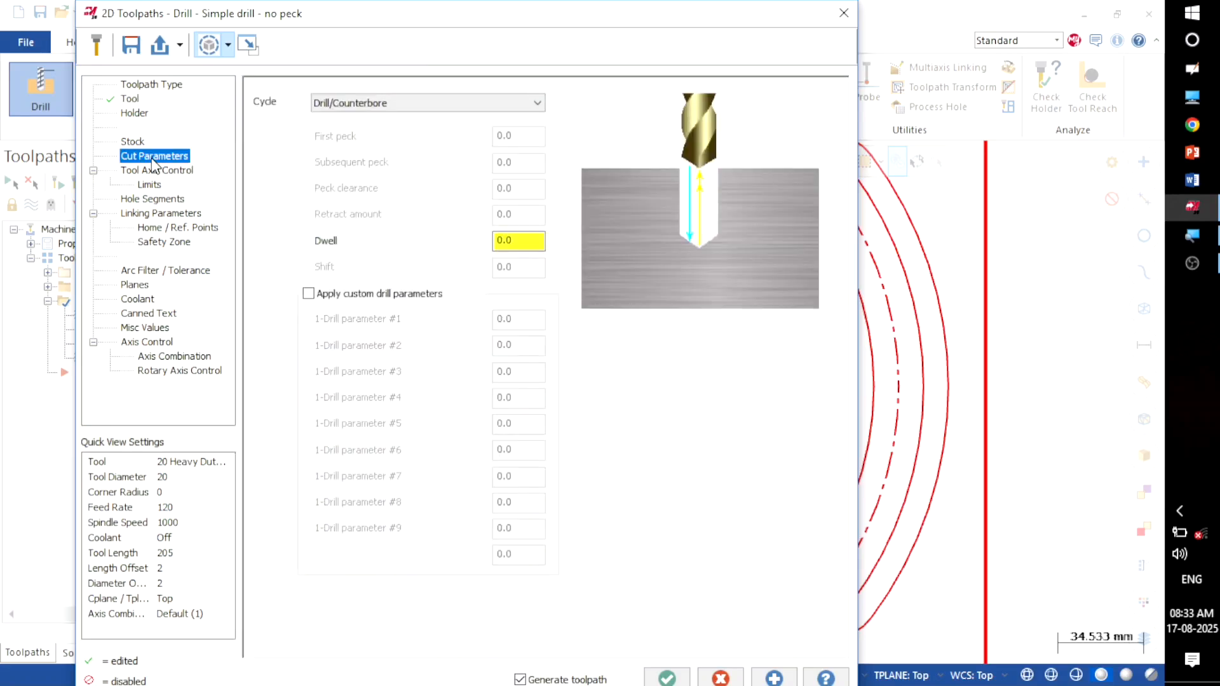
click(421, 103)
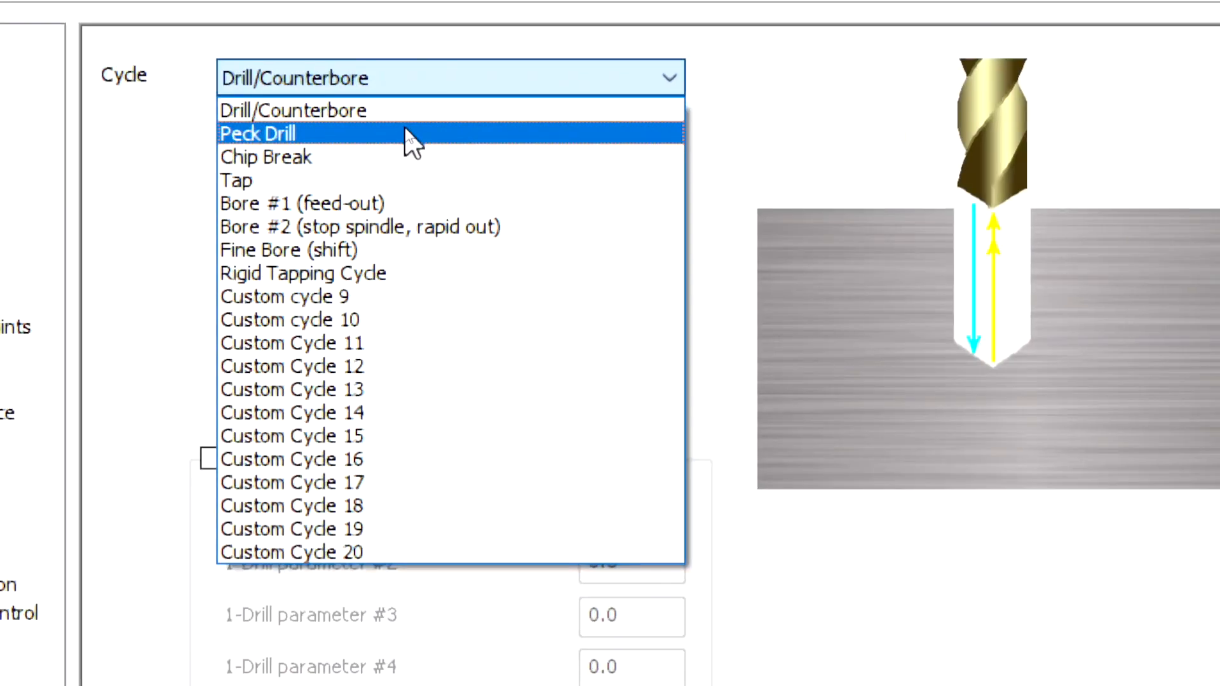
click(406, 130)
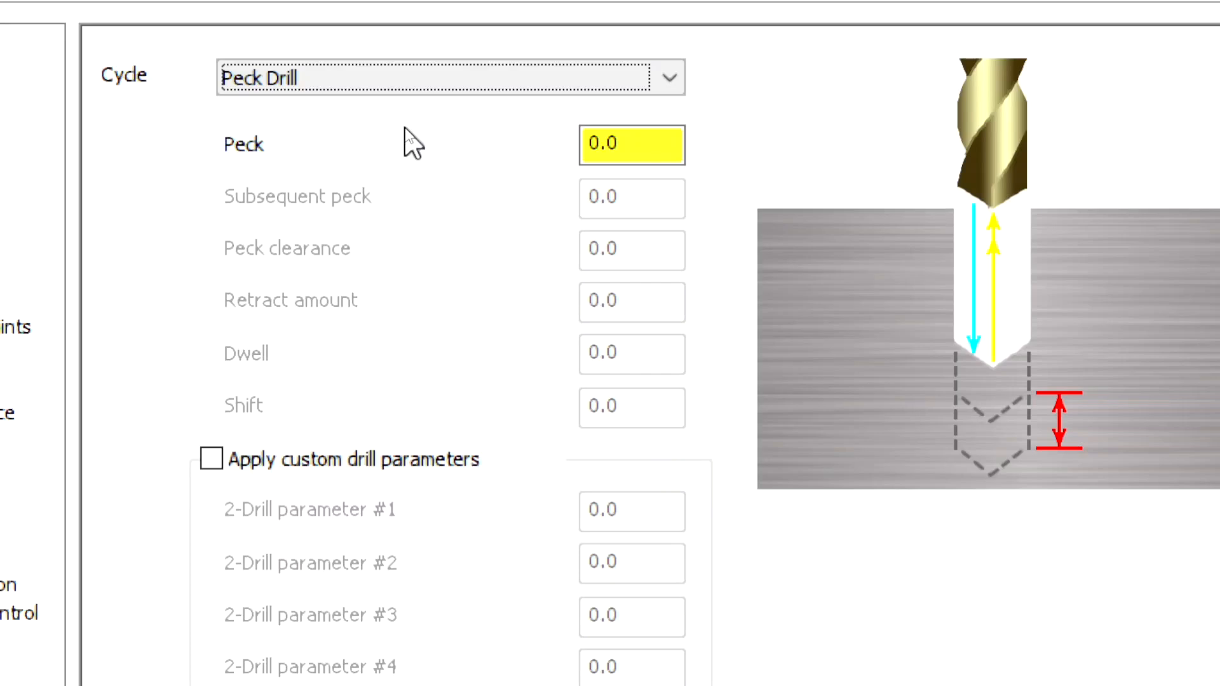
click(636, 157)
drag(635, 157, 559, 178)
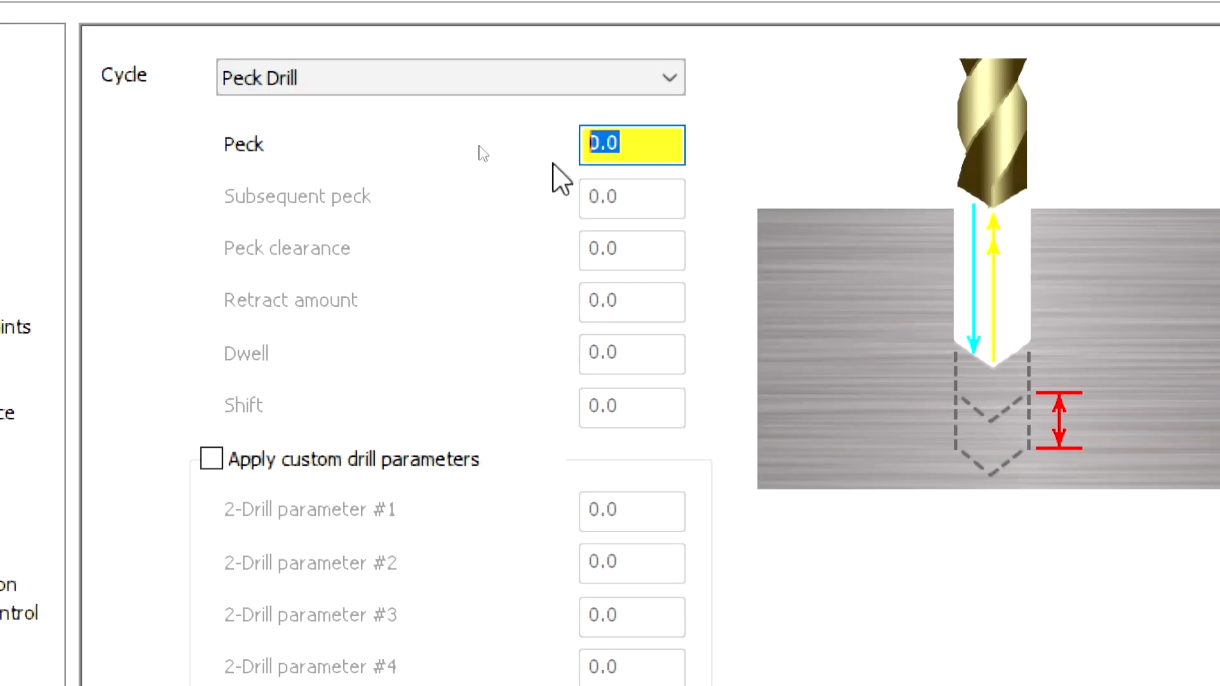
text(3)
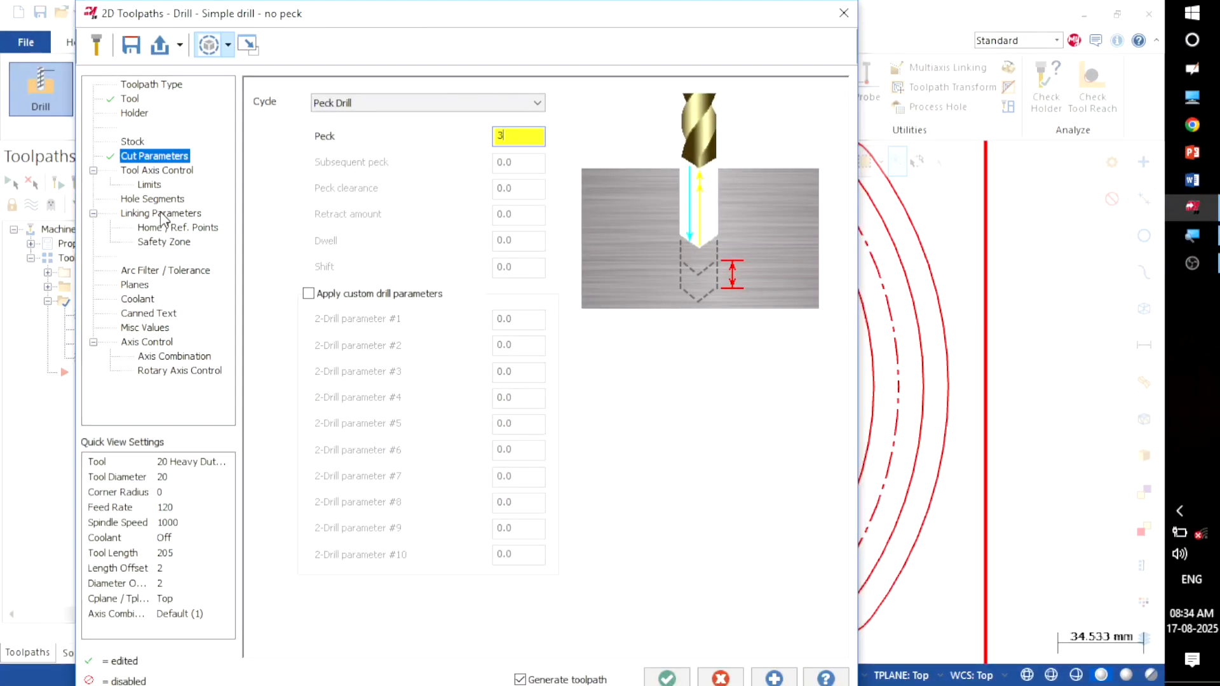
Step: Set the Linking Parameters depth to -25 and accept the peck drill operation
click(161, 214)
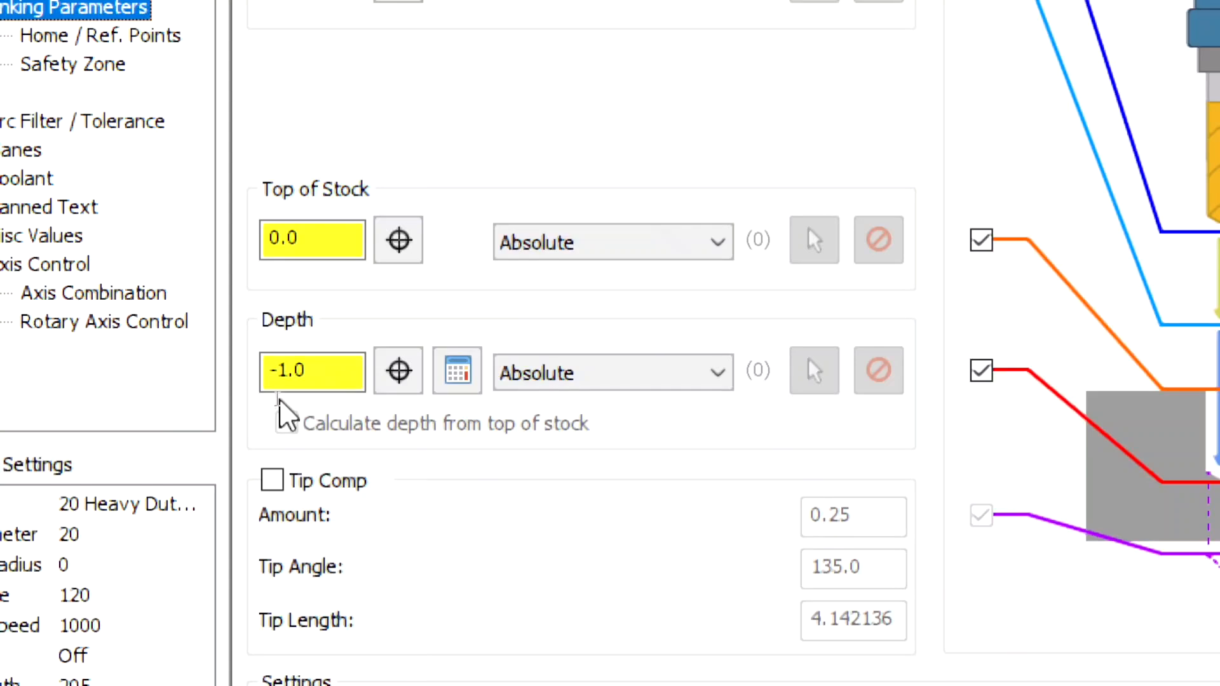
drag(313, 370, 234, 388)
text(-25)
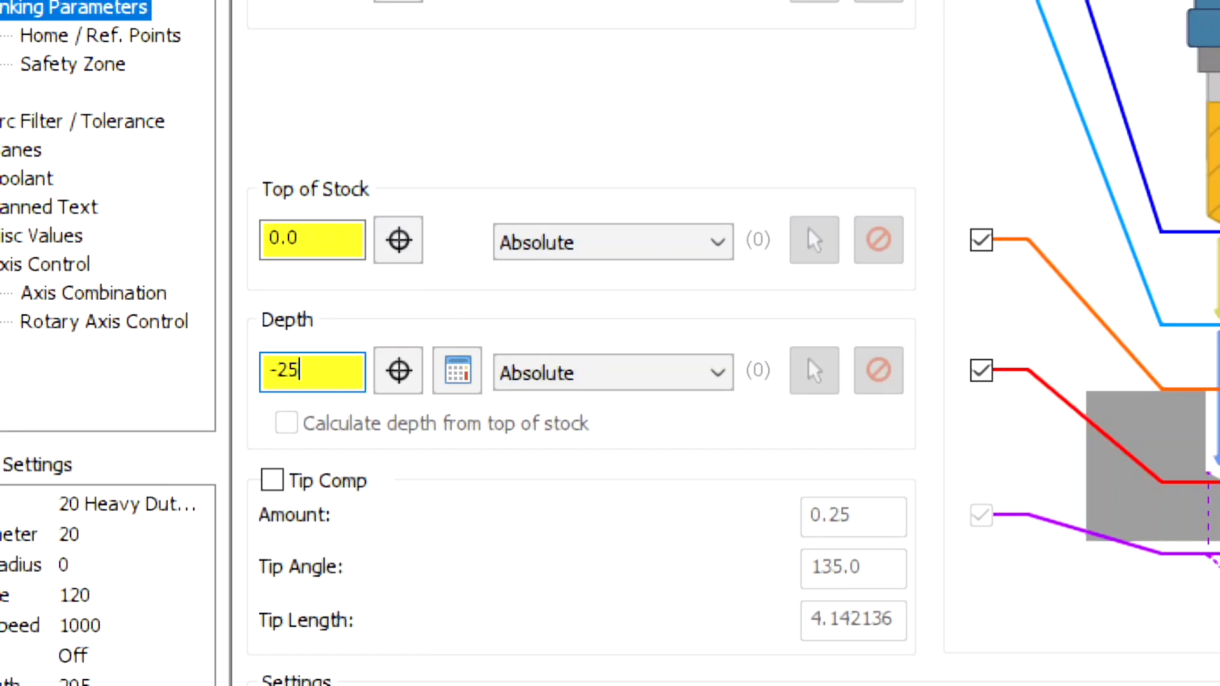
key(Return)
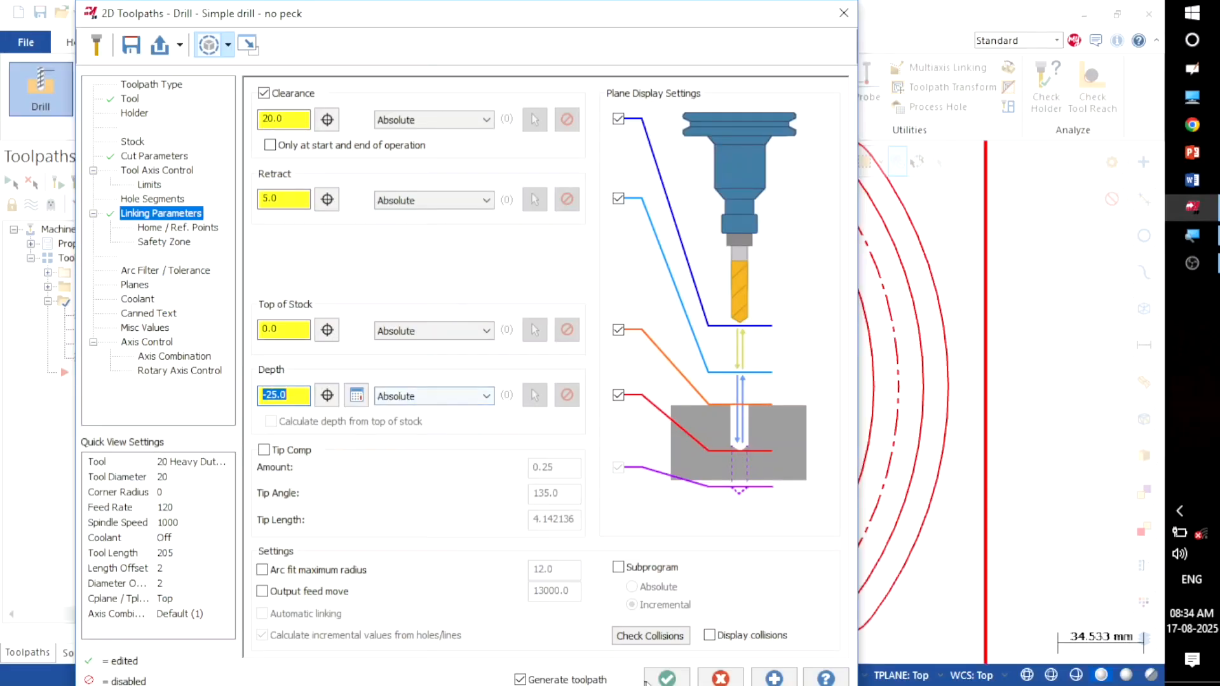
click(667, 678)
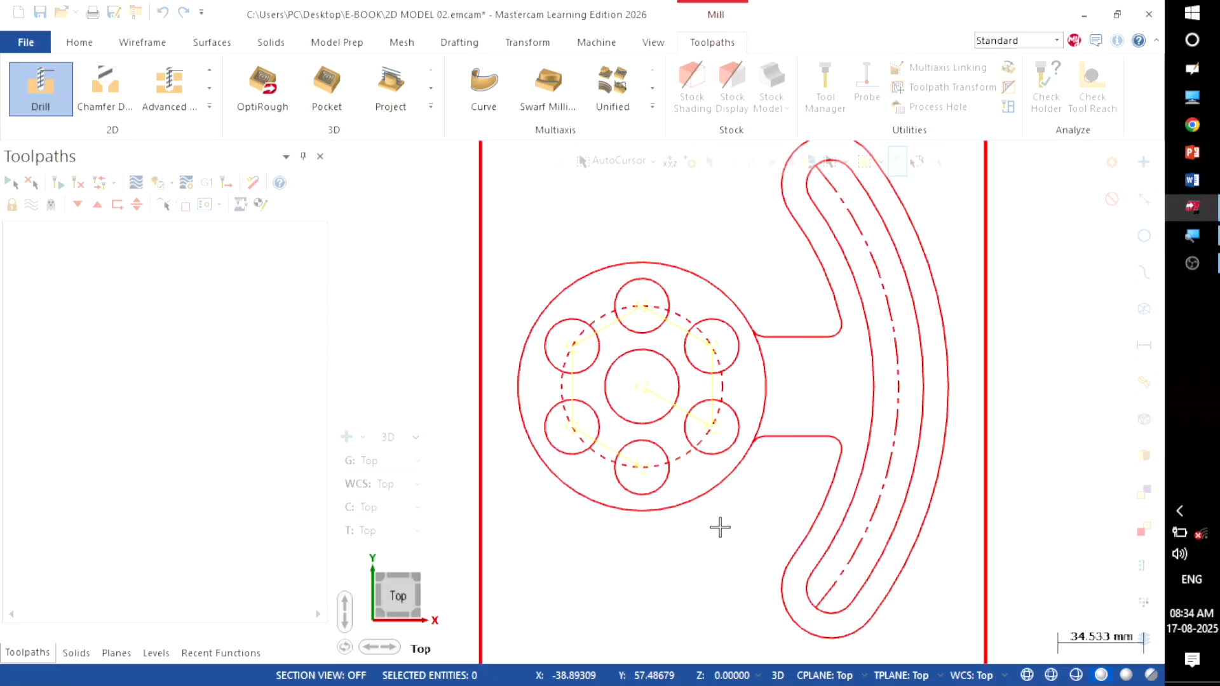
Step: Inspect the Drill/Counterbore toolpaths in isometric, front and top views
right_click(728, 252)
click(772, 406)
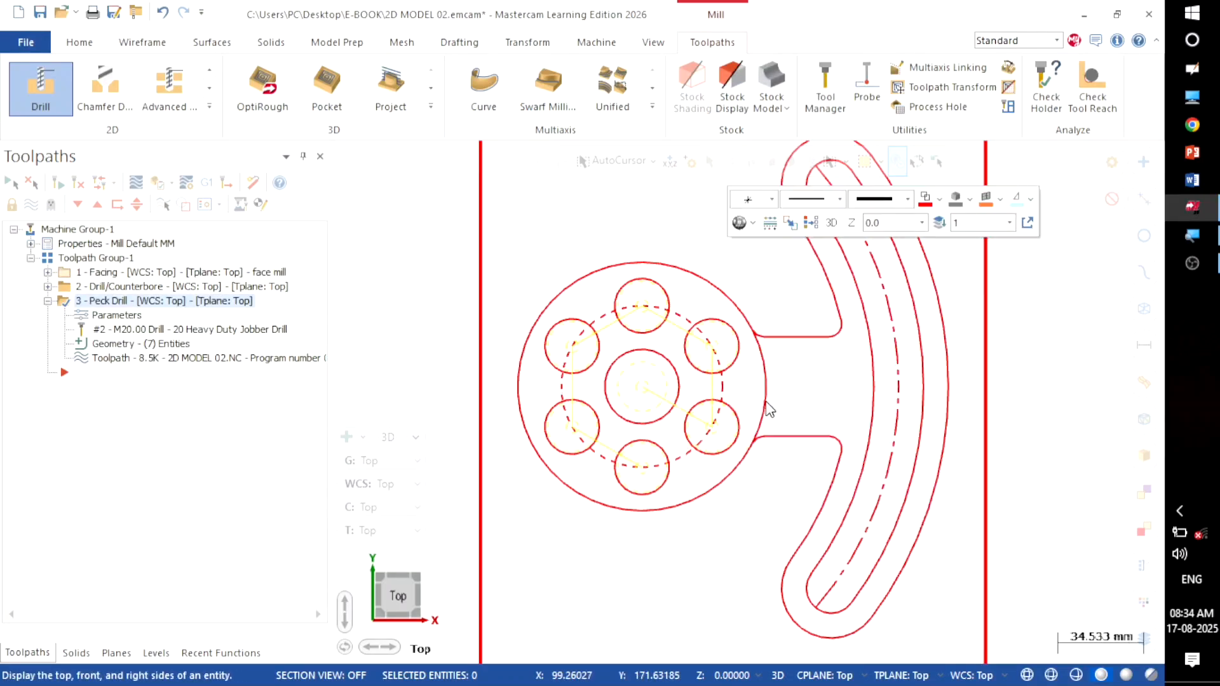
scroll(820, 330, up, 1)
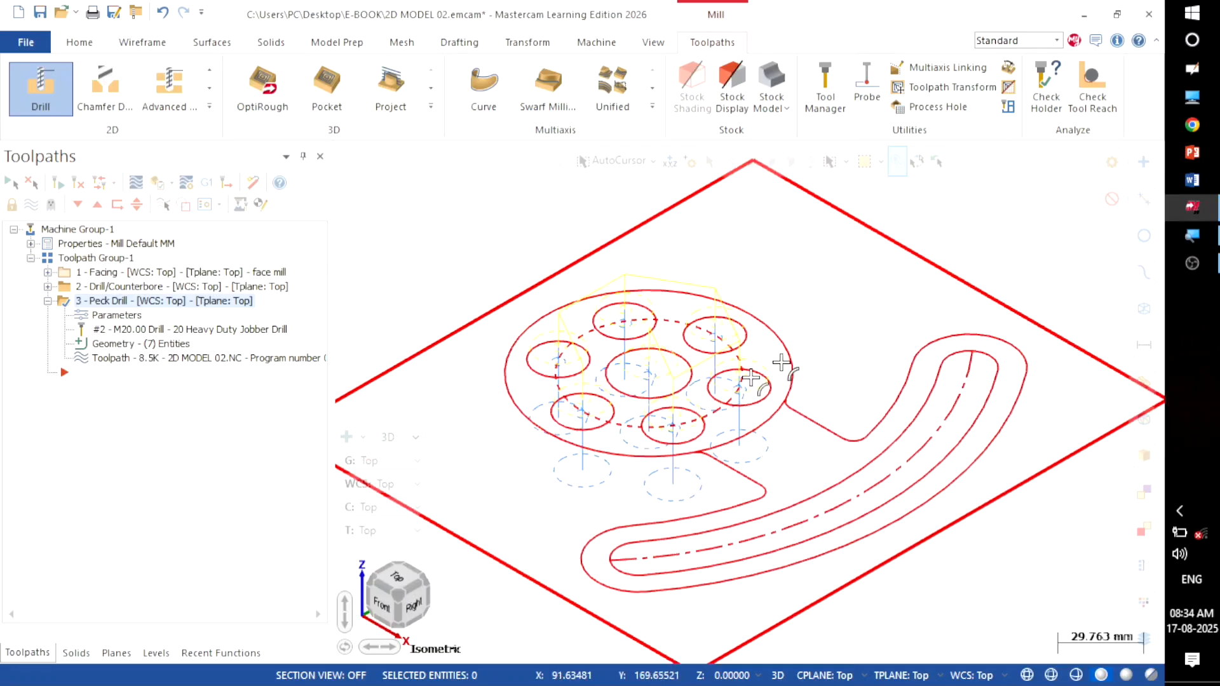
click(71, 287)
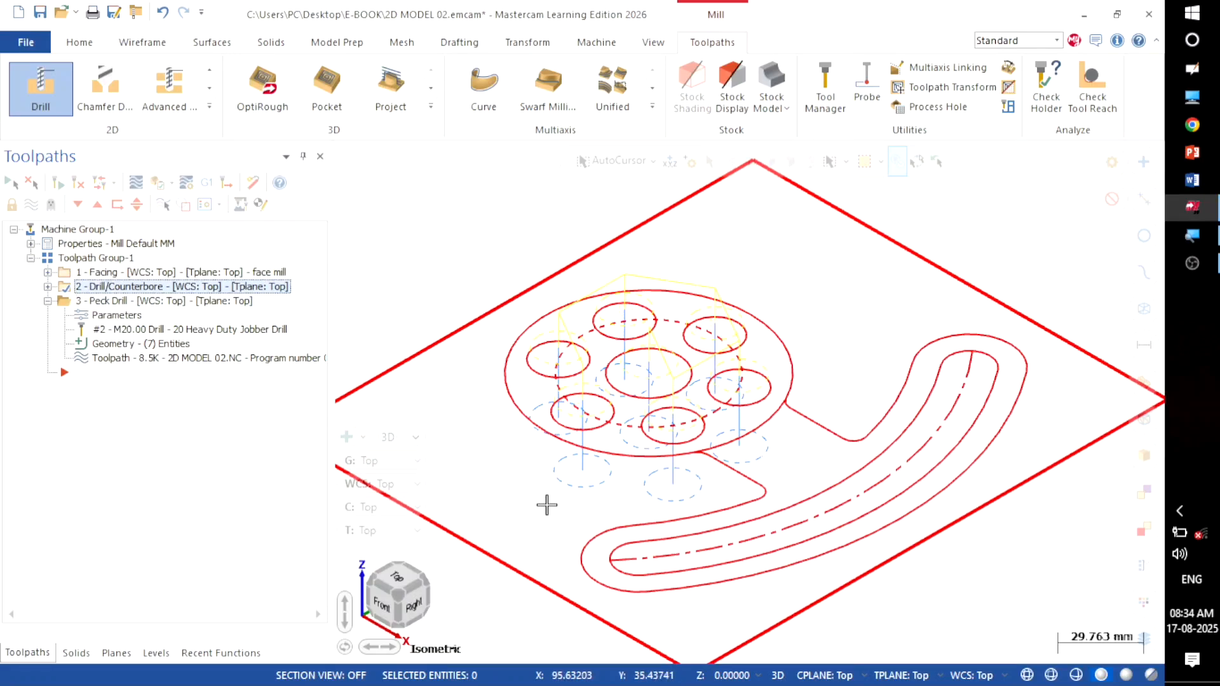
key(alt+2)
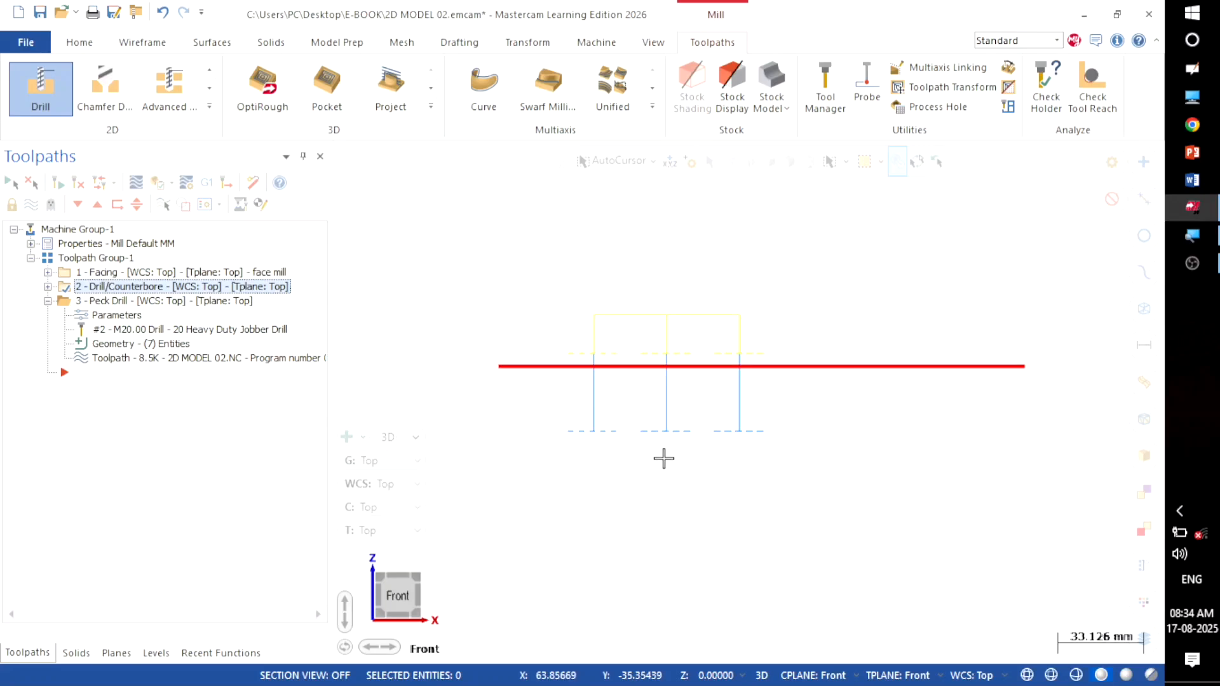
key(alt+1)
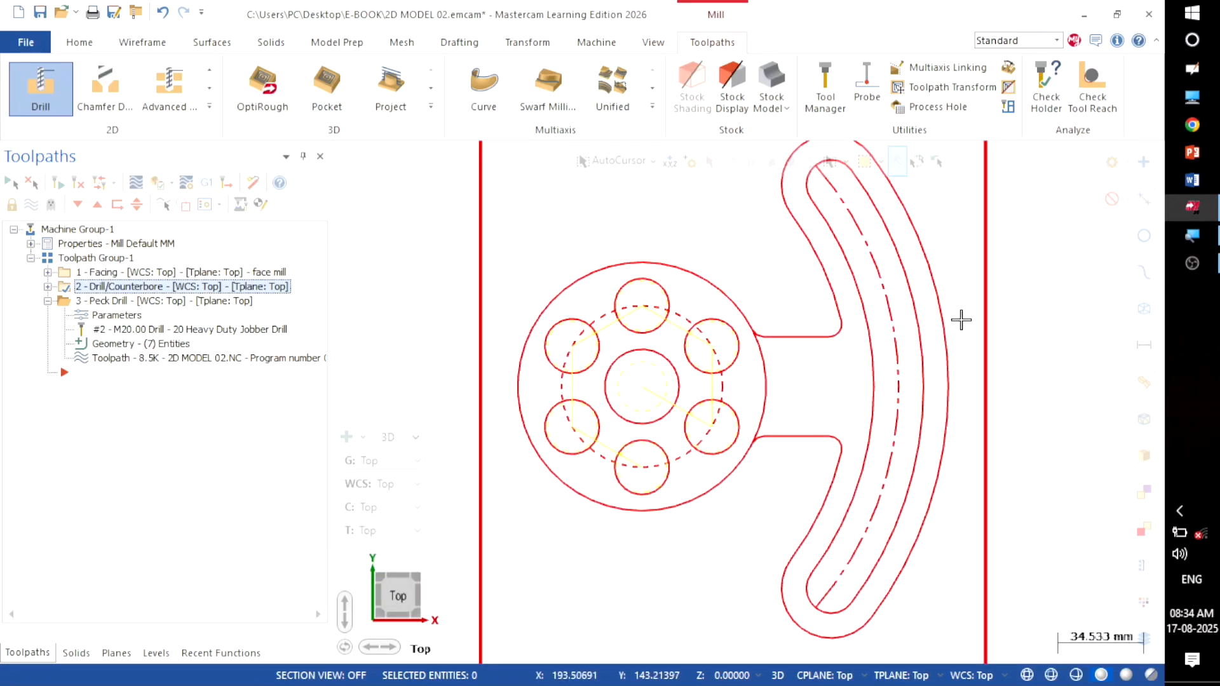
Step: Select the Peck Drill operation and switch off the toolpath display
ctrl+click(70, 303)
click(67, 303)
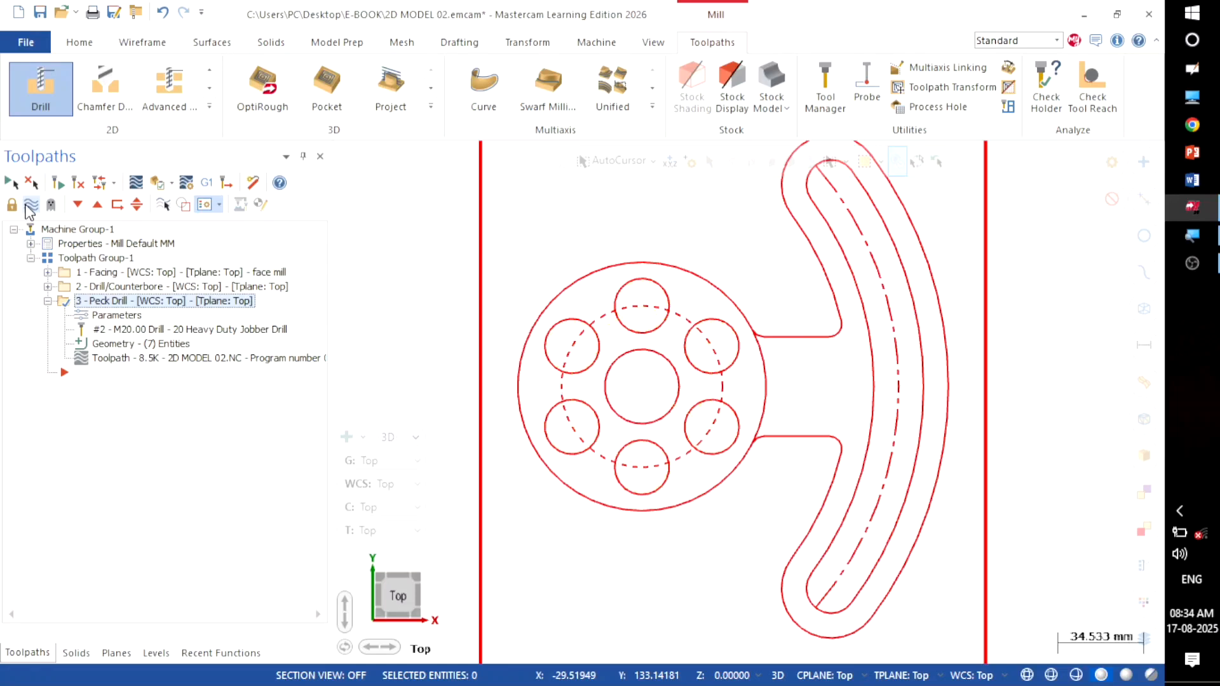
scroll(950, 414, down, 2)
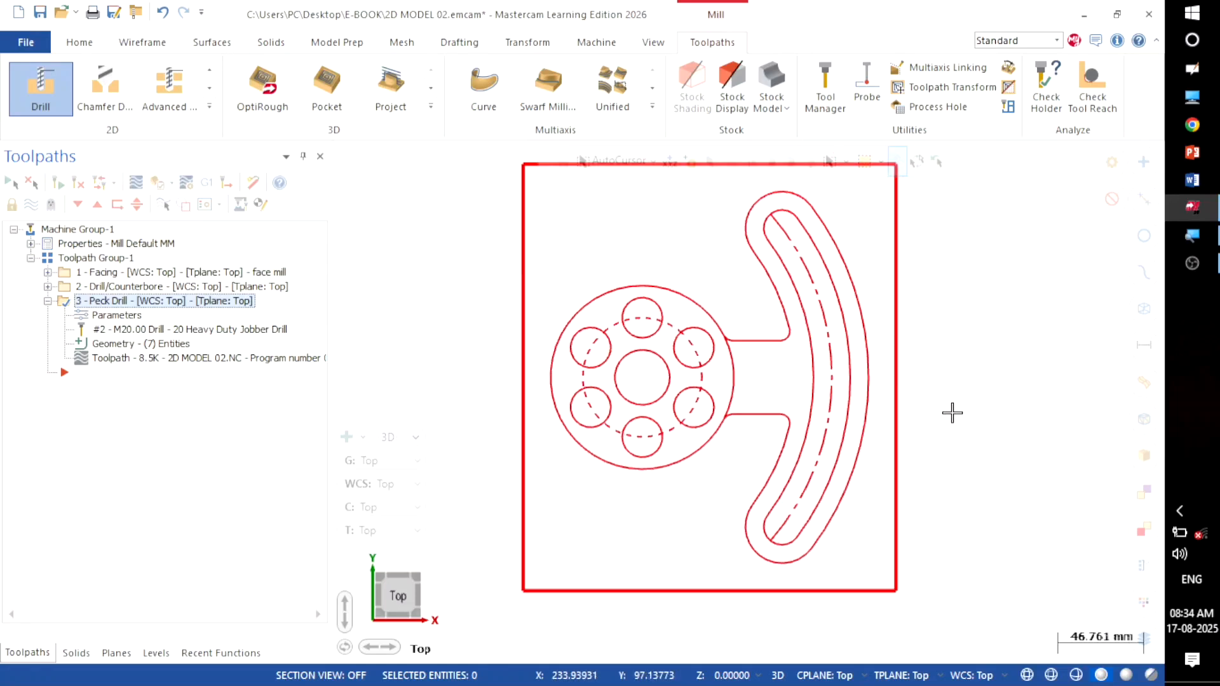
scroll(952, 439, down, 1)
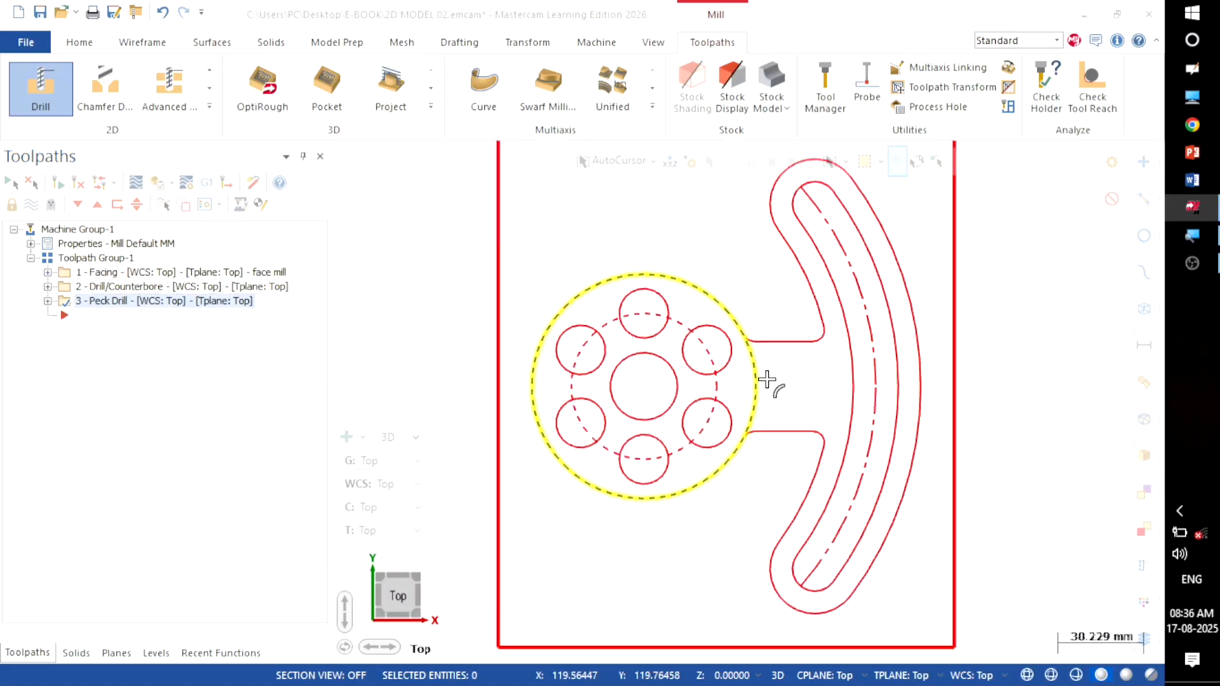
scroll(767, 379, up, 1)
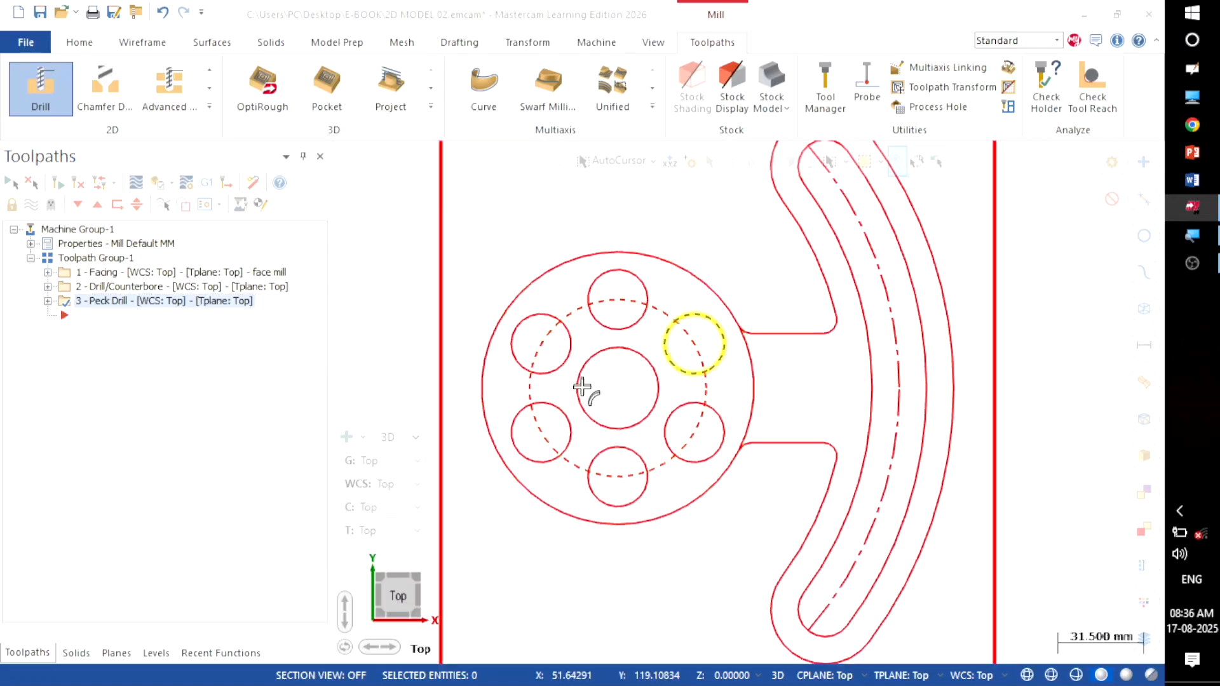
scroll(616, 373, down, 1)
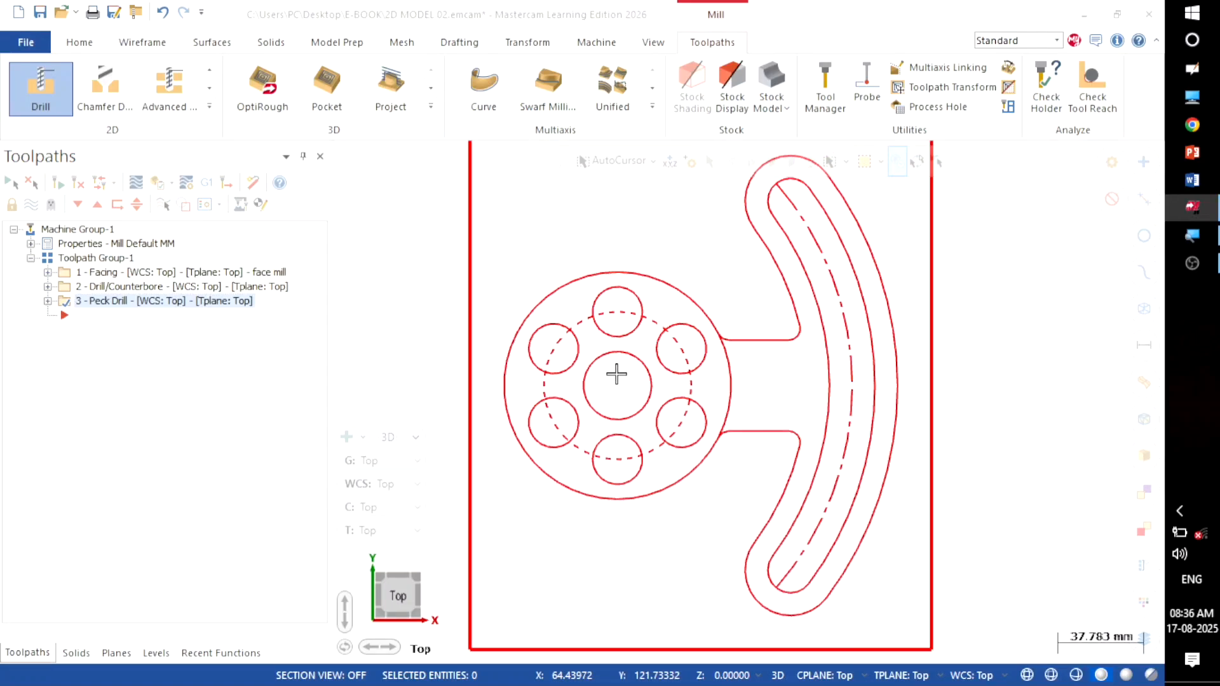
scroll(616, 374, down, 2)
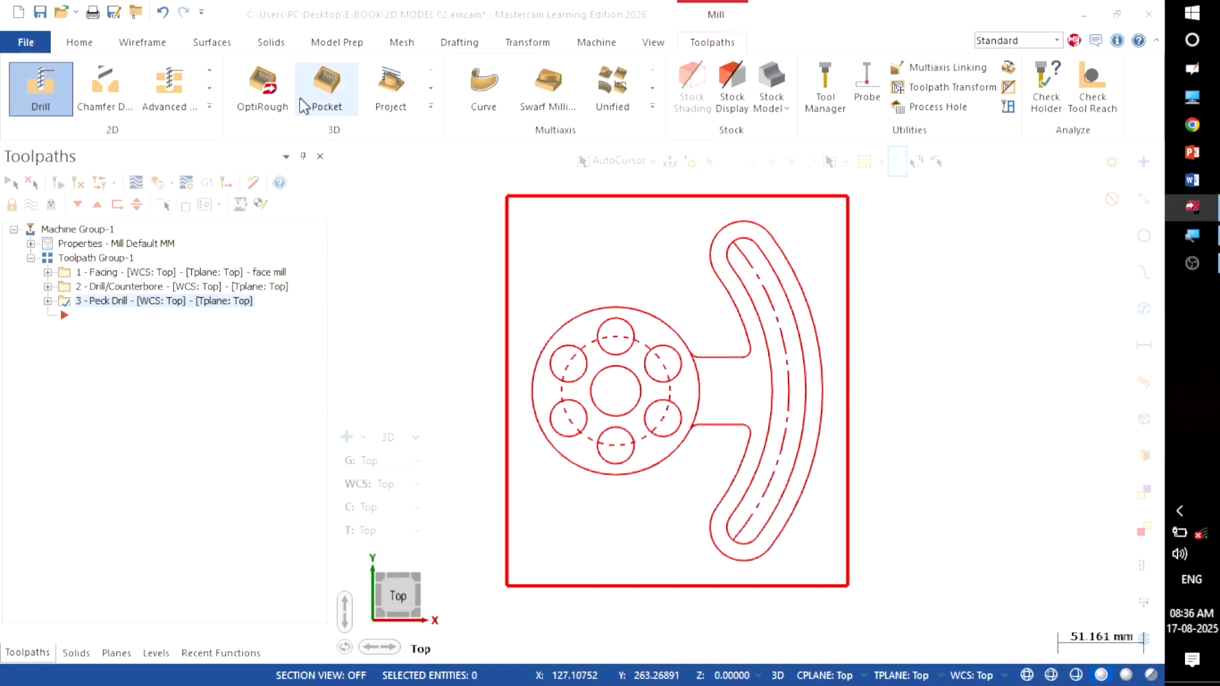
Step: Start a new Drill toolpath on the 30 mm centre hole
click(209, 112)
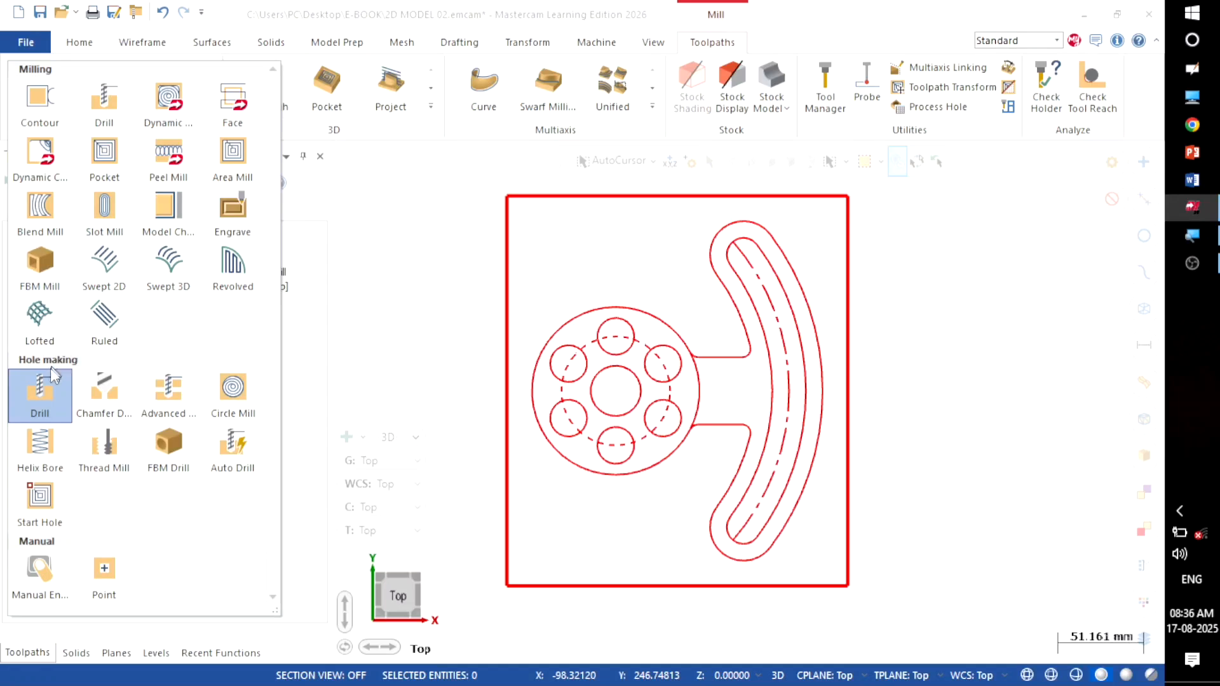
click(44, 382)
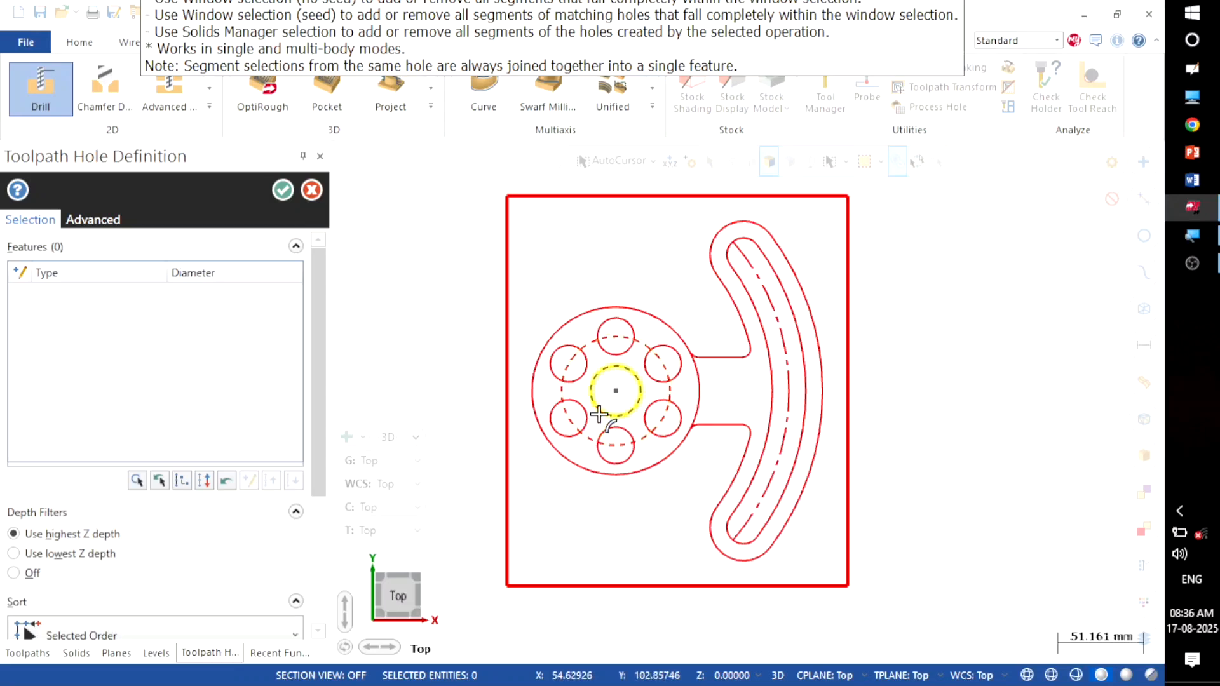
scroll(599, 414, up, 1)
click(599, 414)
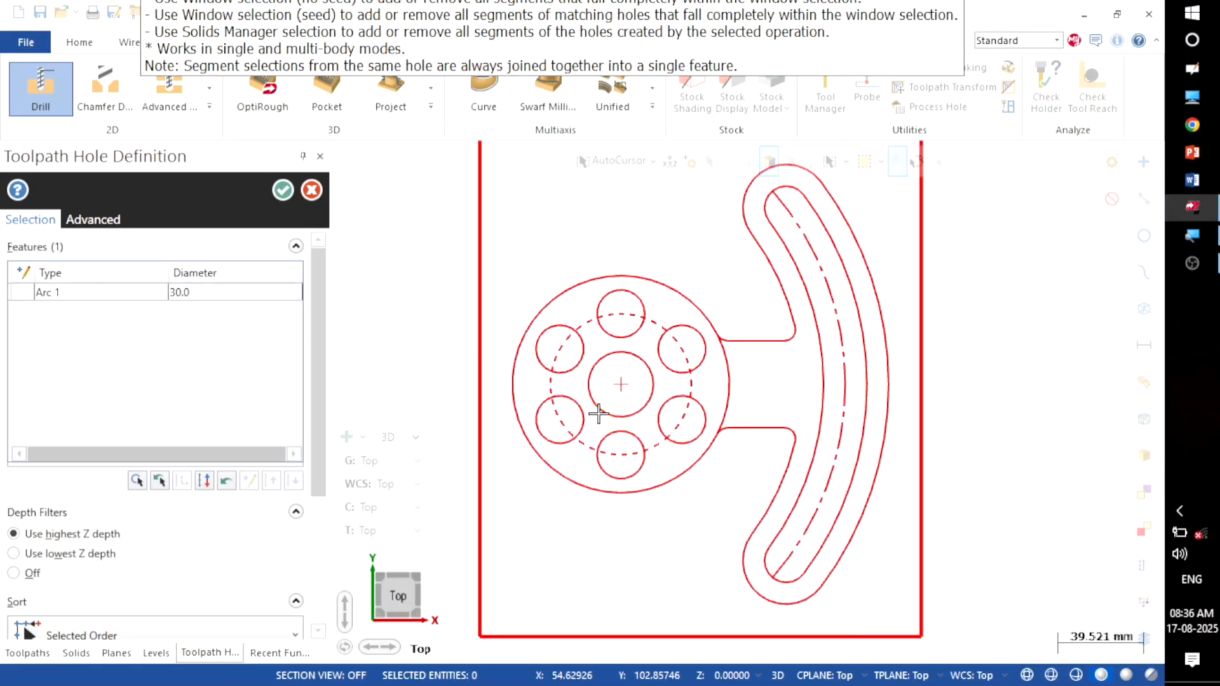
click(277, 190)
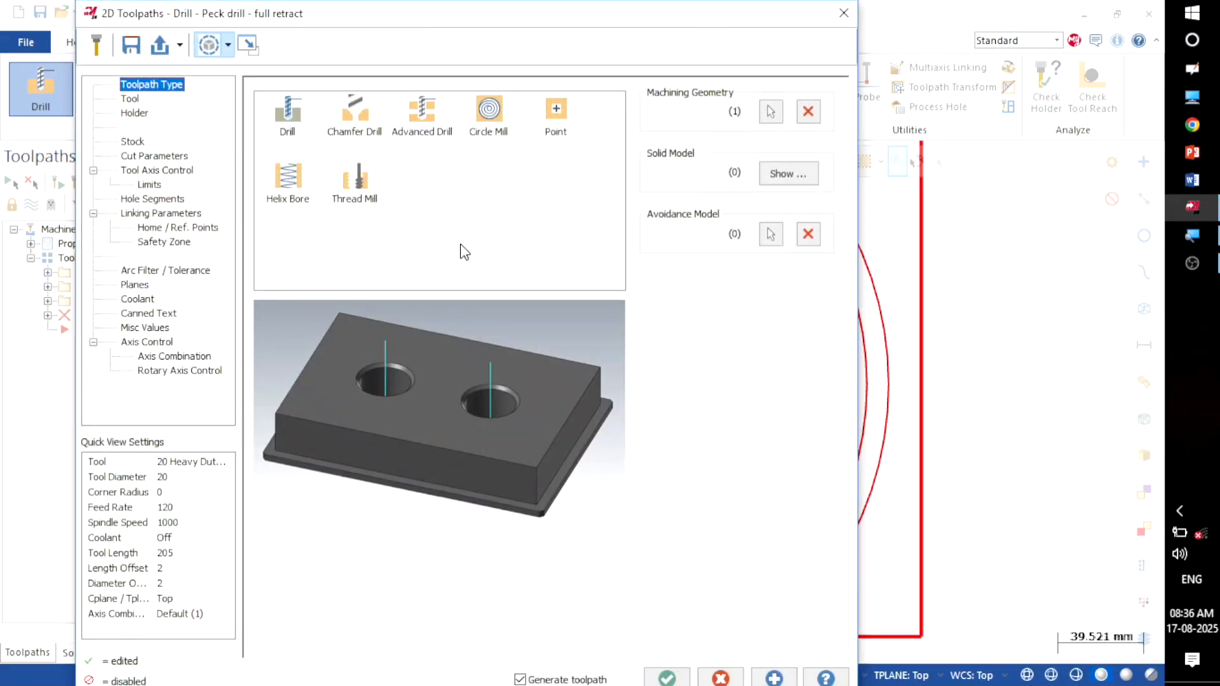
Step: Begin creating a new tool from the operation's tool list
click(132, 100)
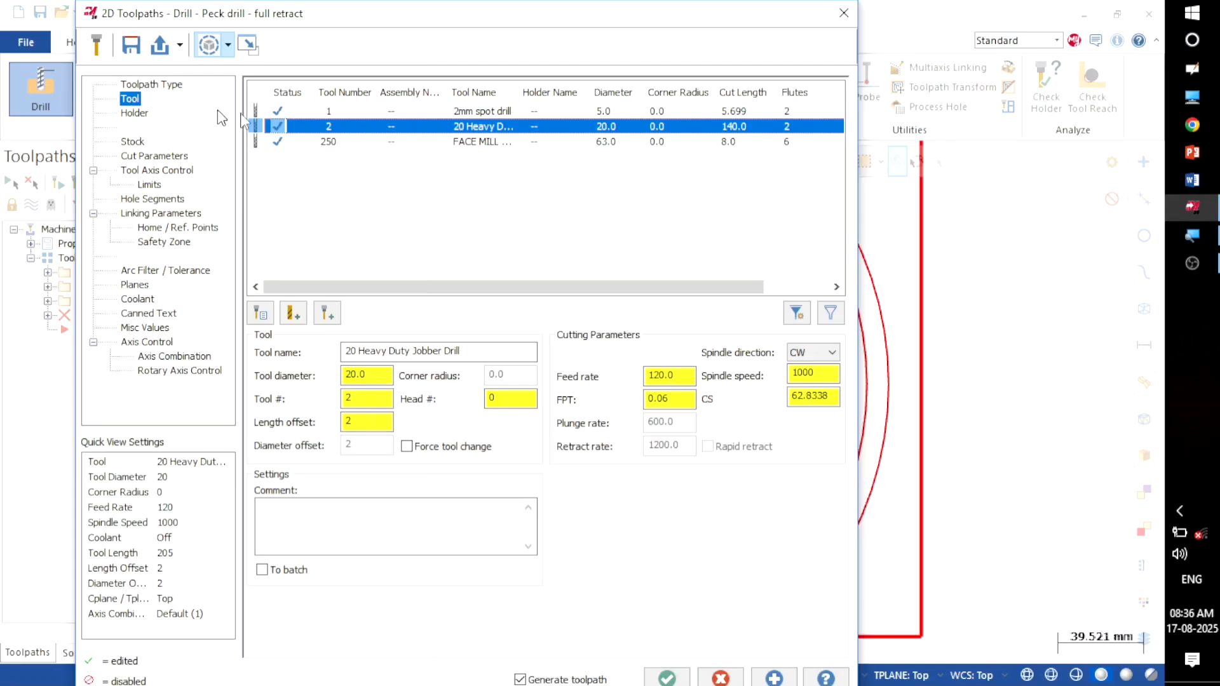
right_click(361, 181)
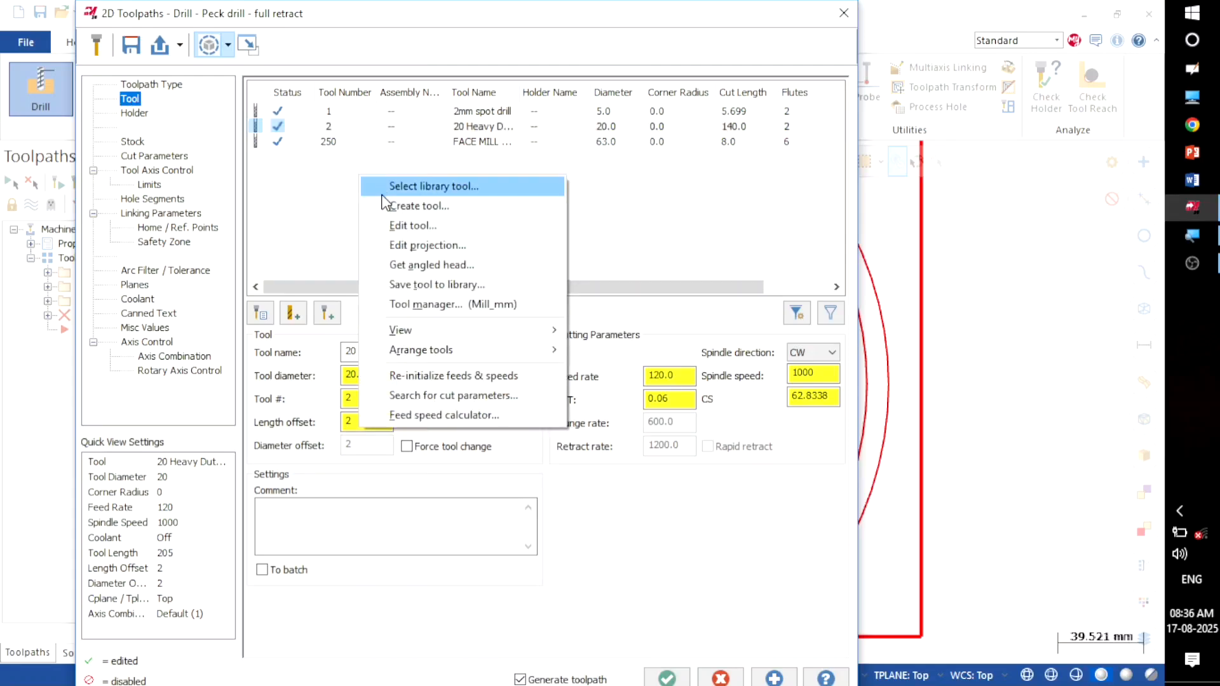
click(383, 206)
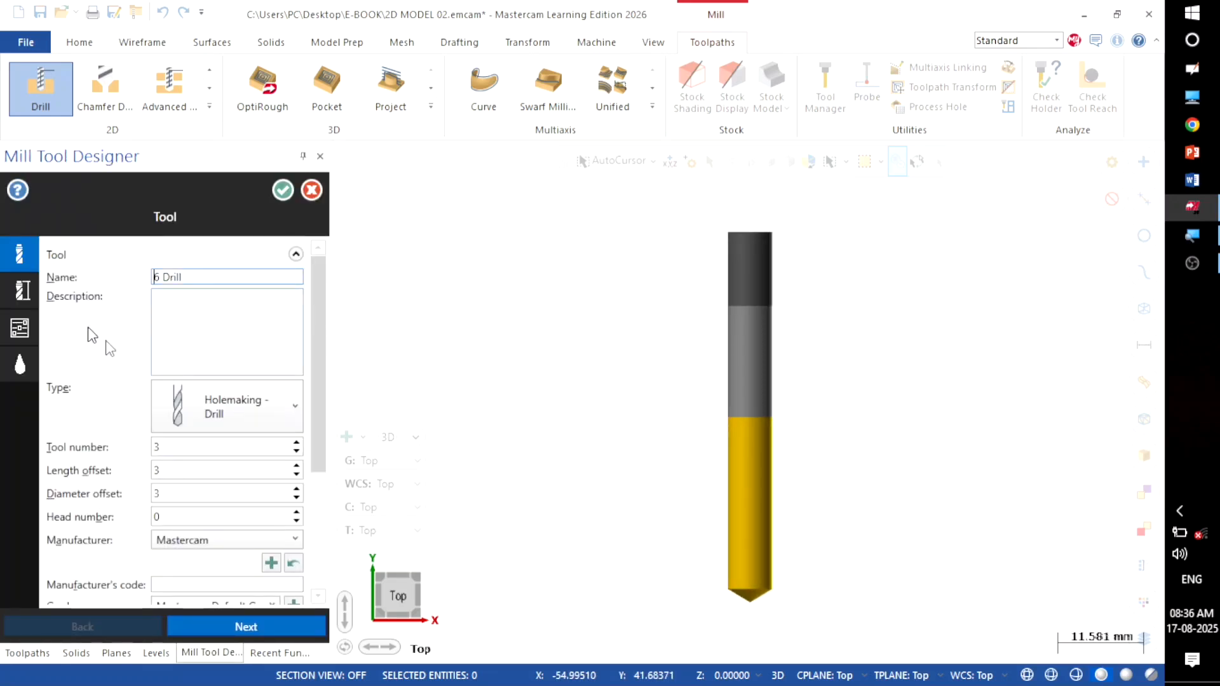
Step: Define a 30 Heavy Duty Screw Machine drill, 30 mm diameter and 168 mm long
click(233, 627)
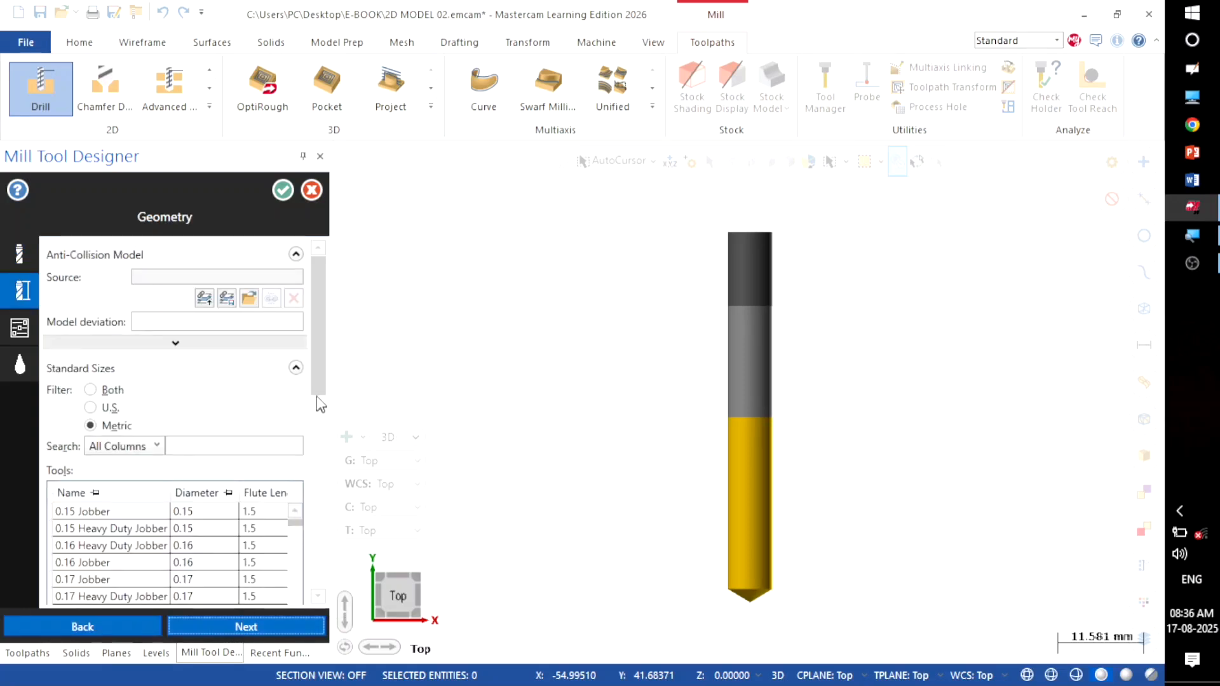
drag(316, 398, 316, 448)
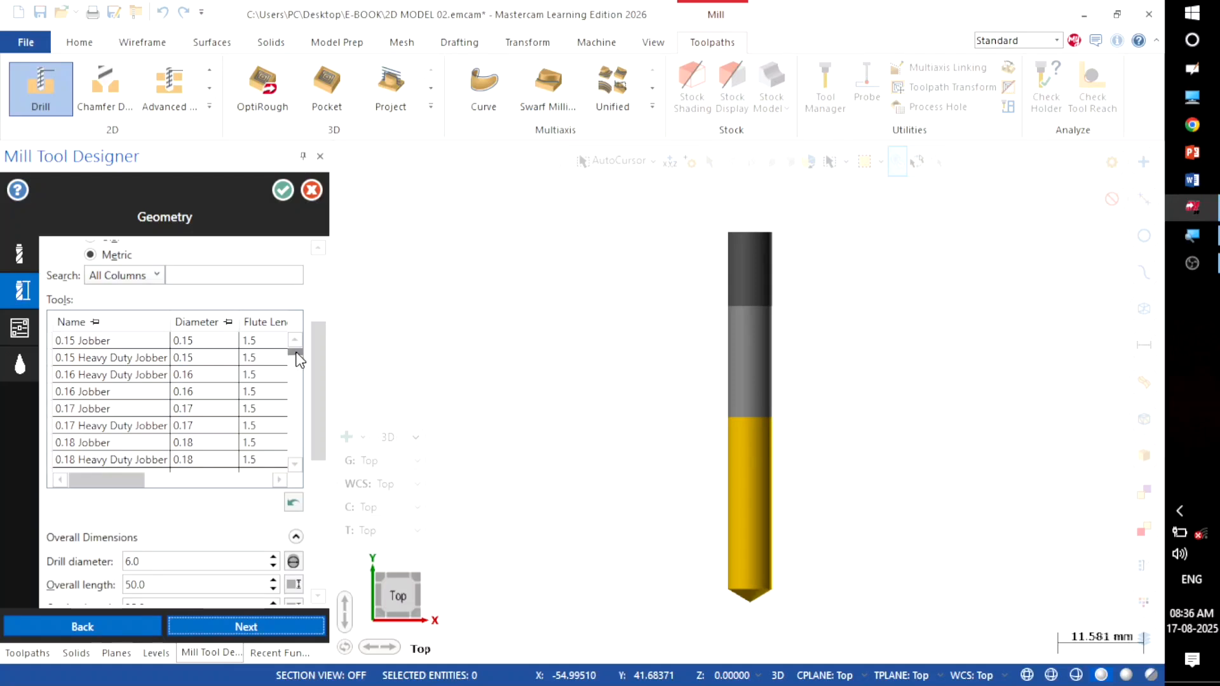
drag(294, 351, 295, 386)
scroll(295, 417, down, 20)
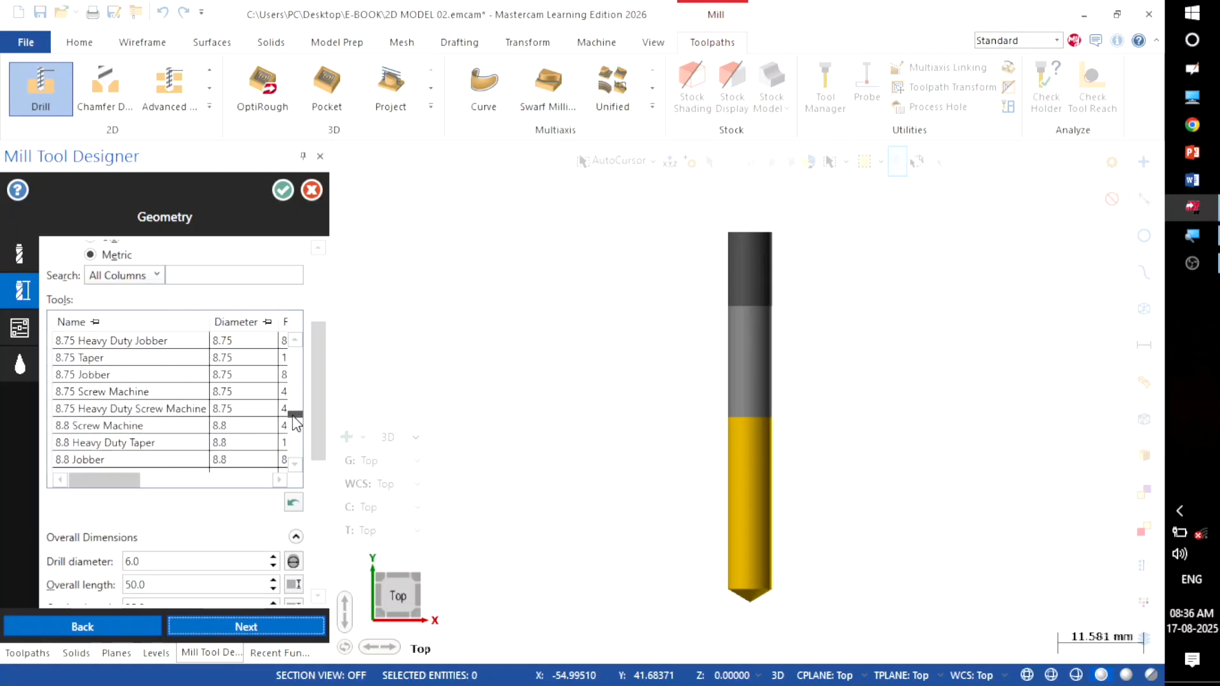
scroll(296, 456, down, 20)
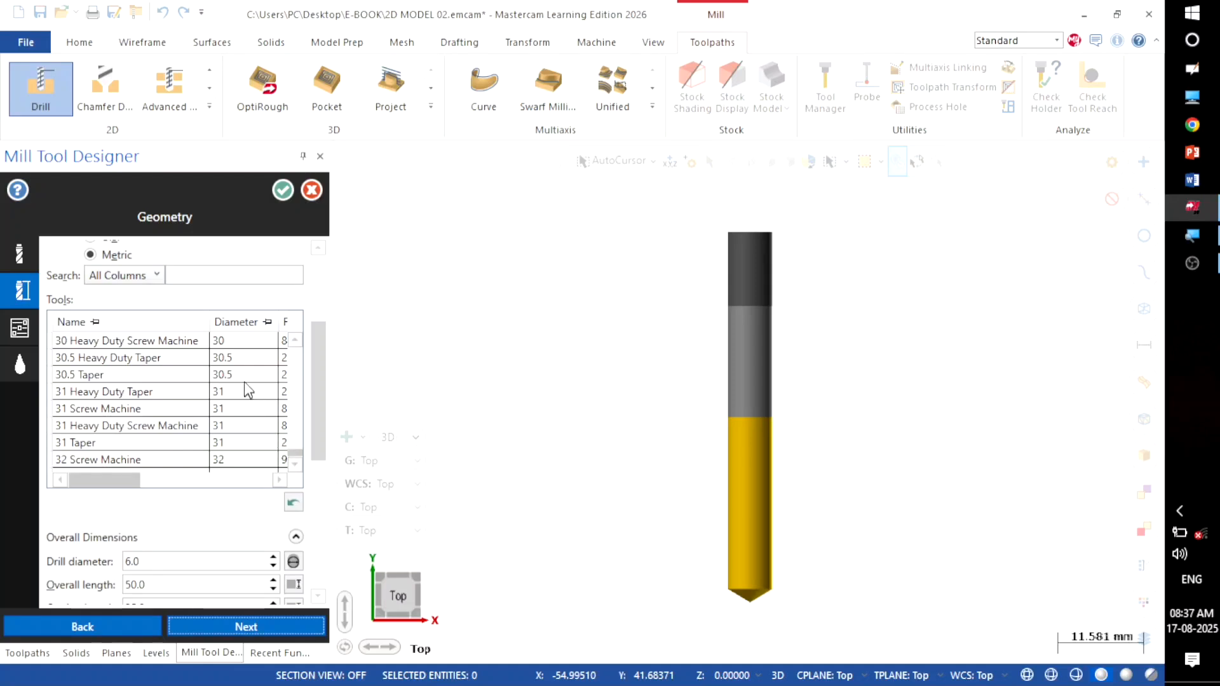
click(232, 348)
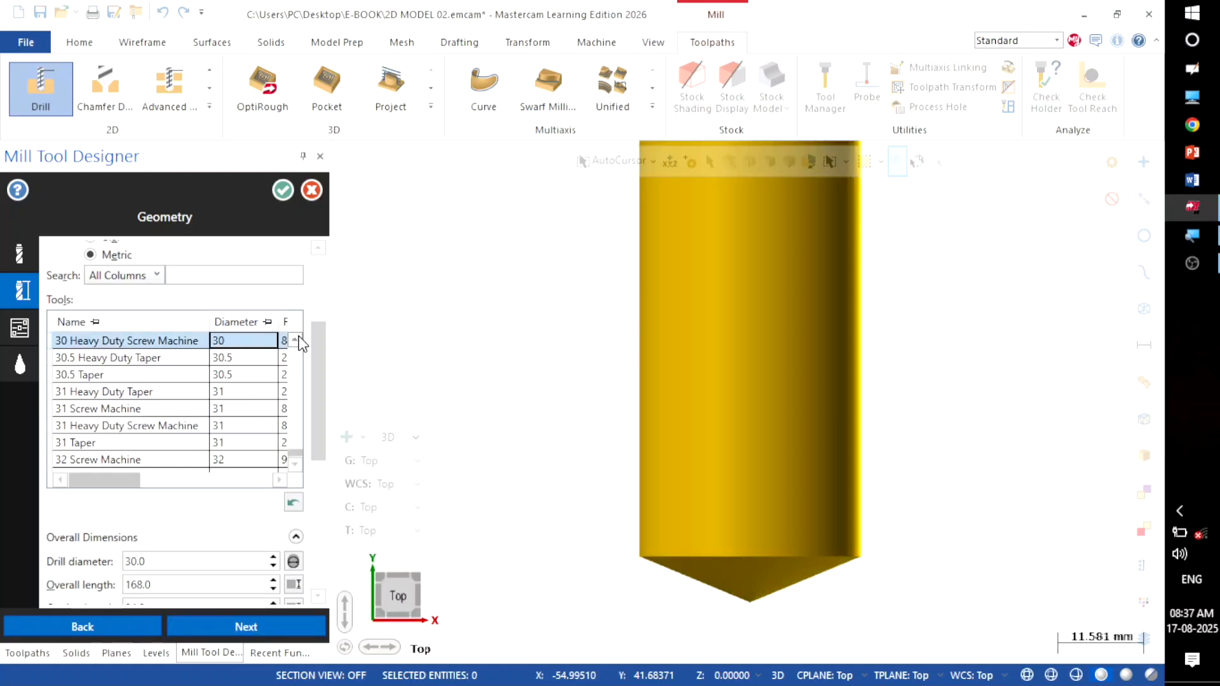
click(295, 340)
click(295, 340)
click(254, 625)
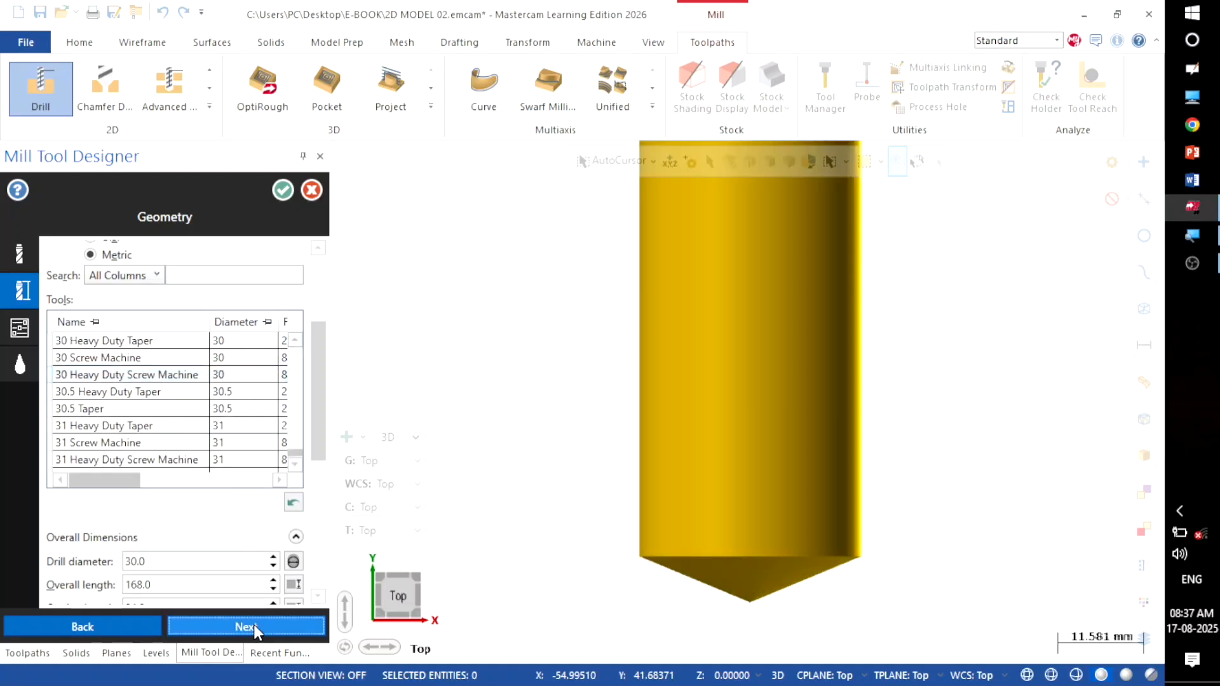
click(254, 625)
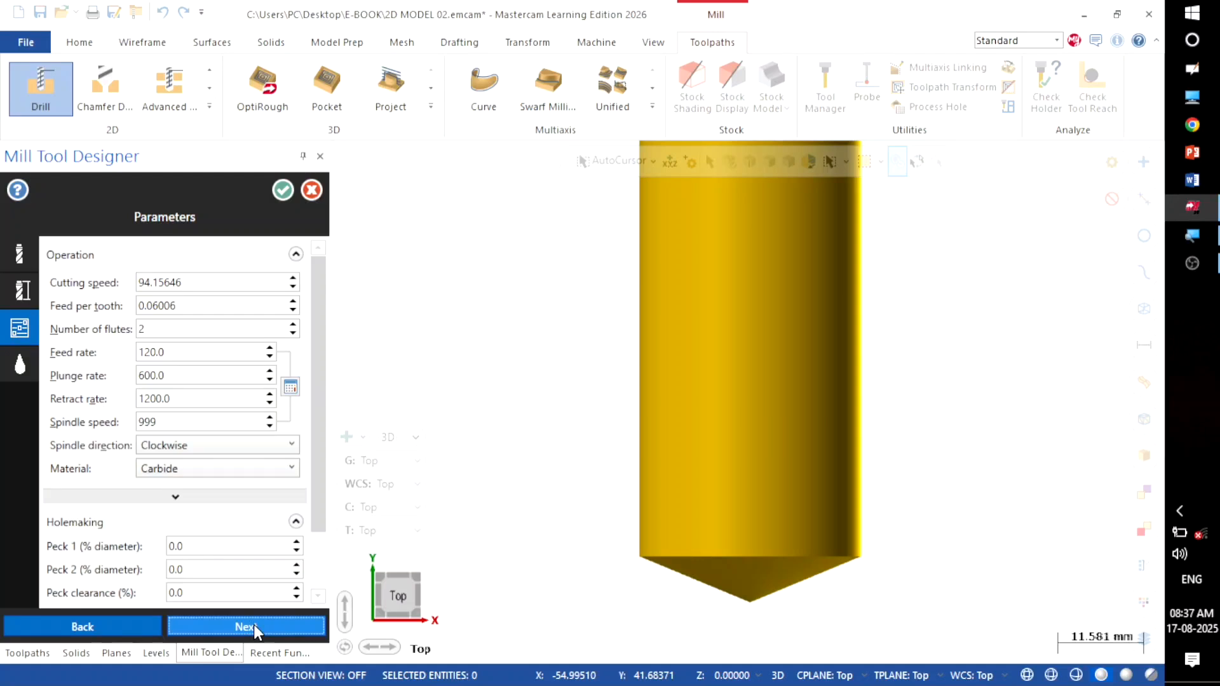
click(253, 625)
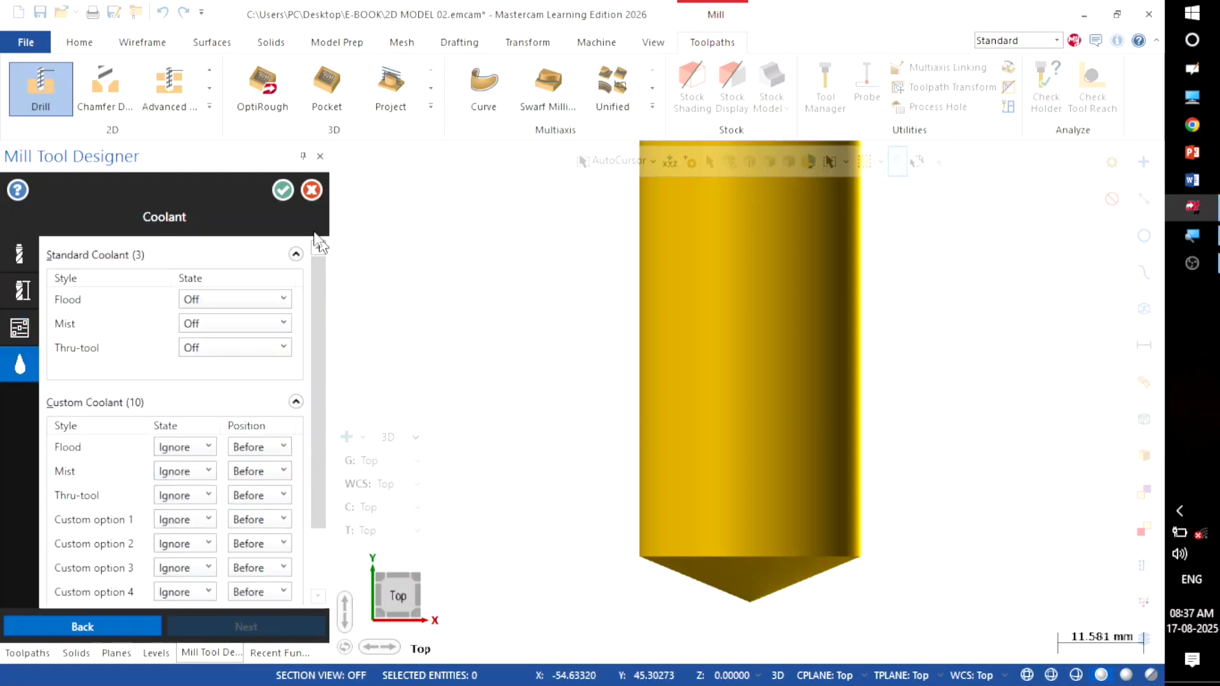
click(283, 190)
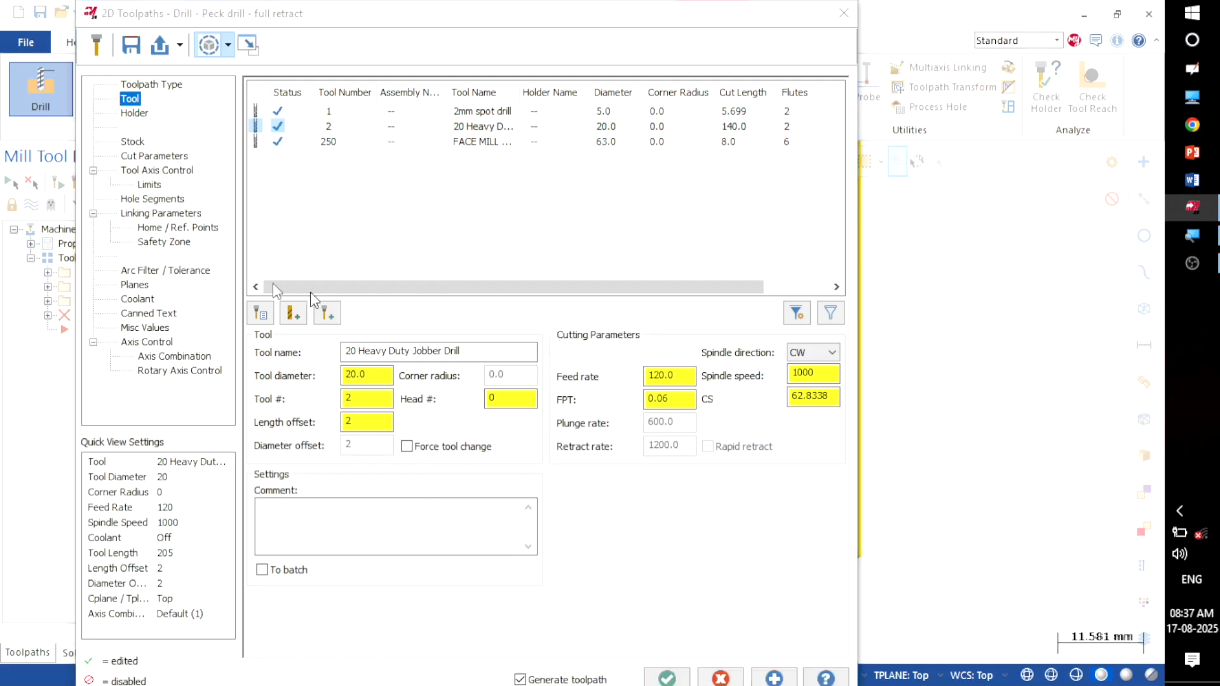
Step: Set the centre-hole peck drill depth to -25 and generate the toolpath
click(153, 157)
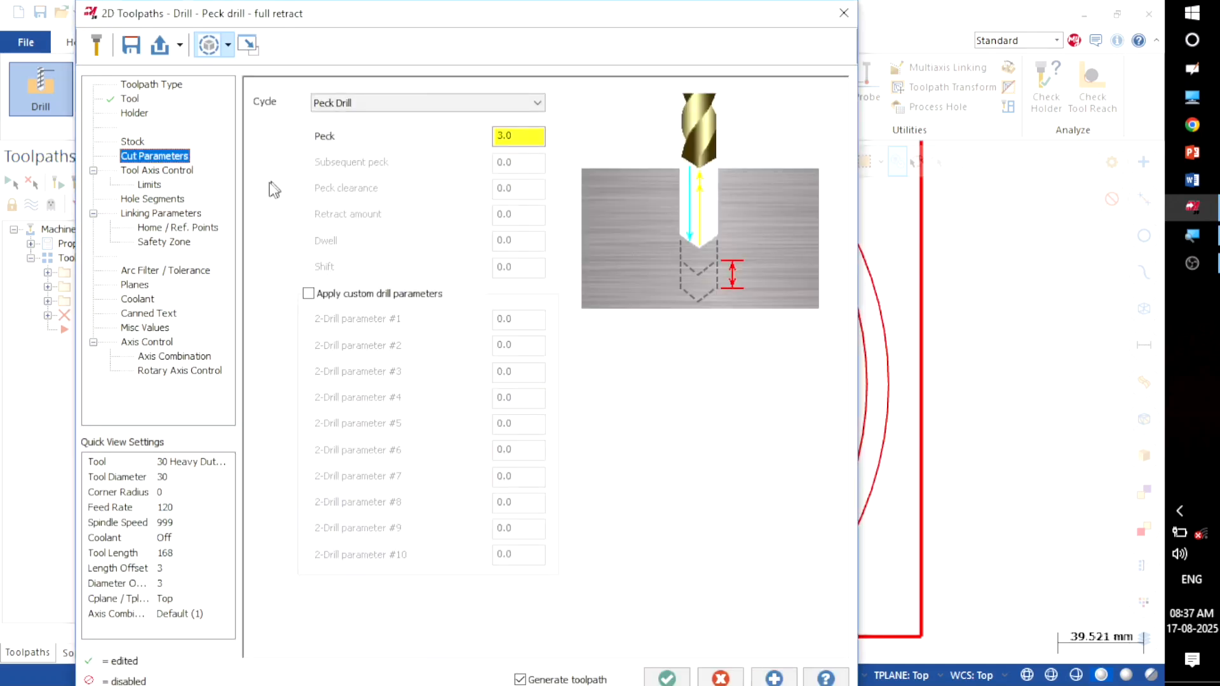
click(148, 214)
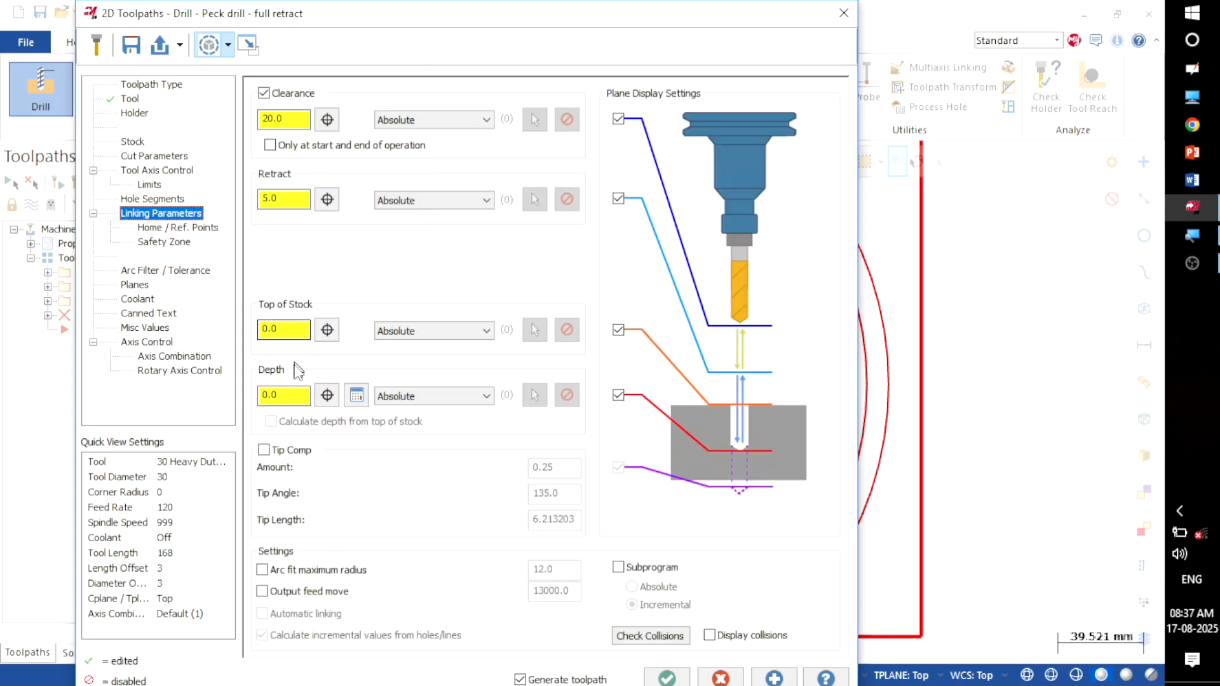
double_click(292, 388)
text(-25)
key(Return)
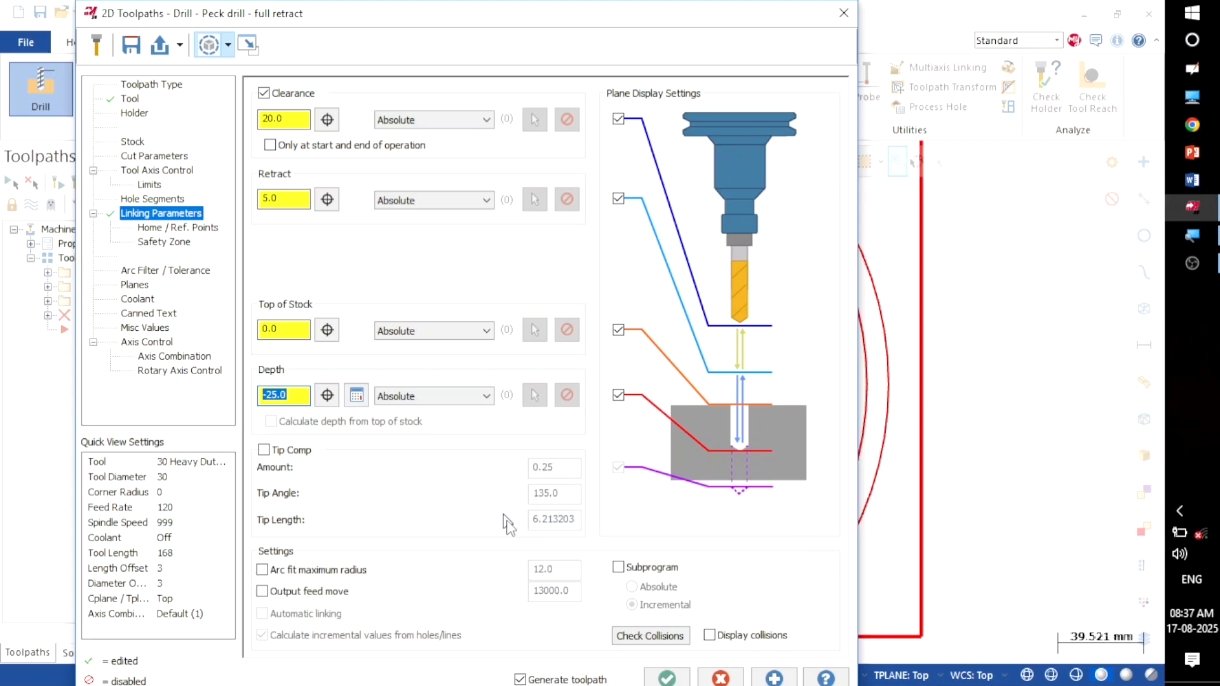
click(683, 679)
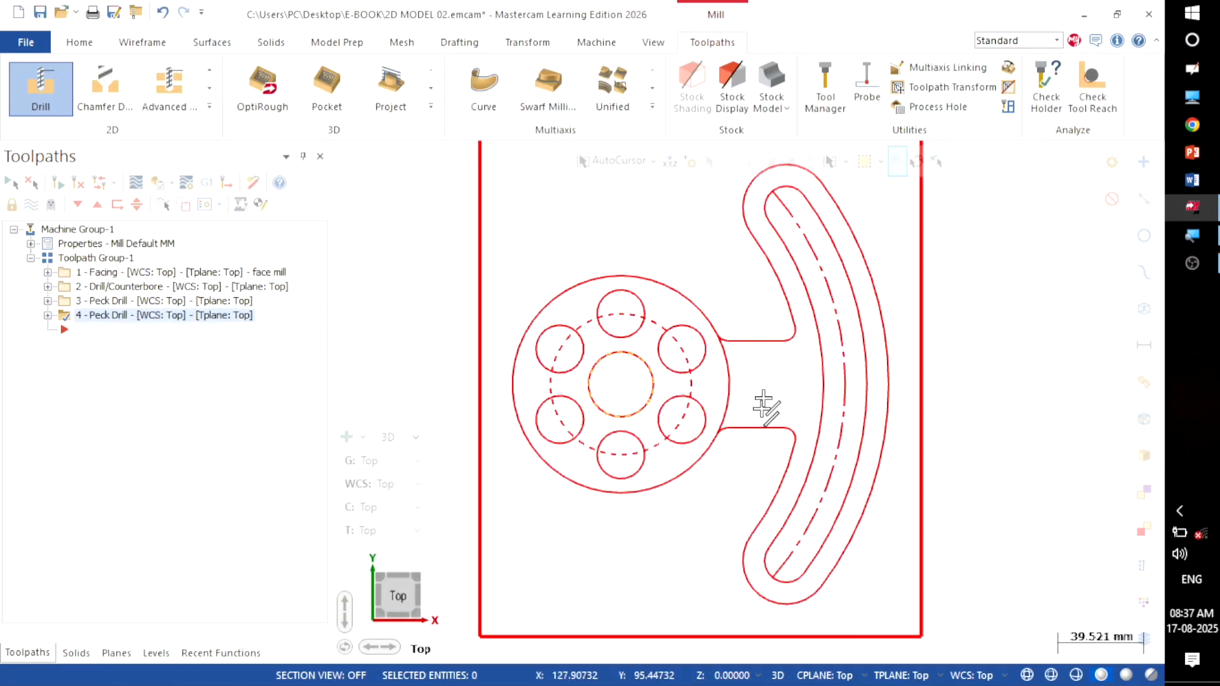
right_click(694, 247)
click(735, 395)
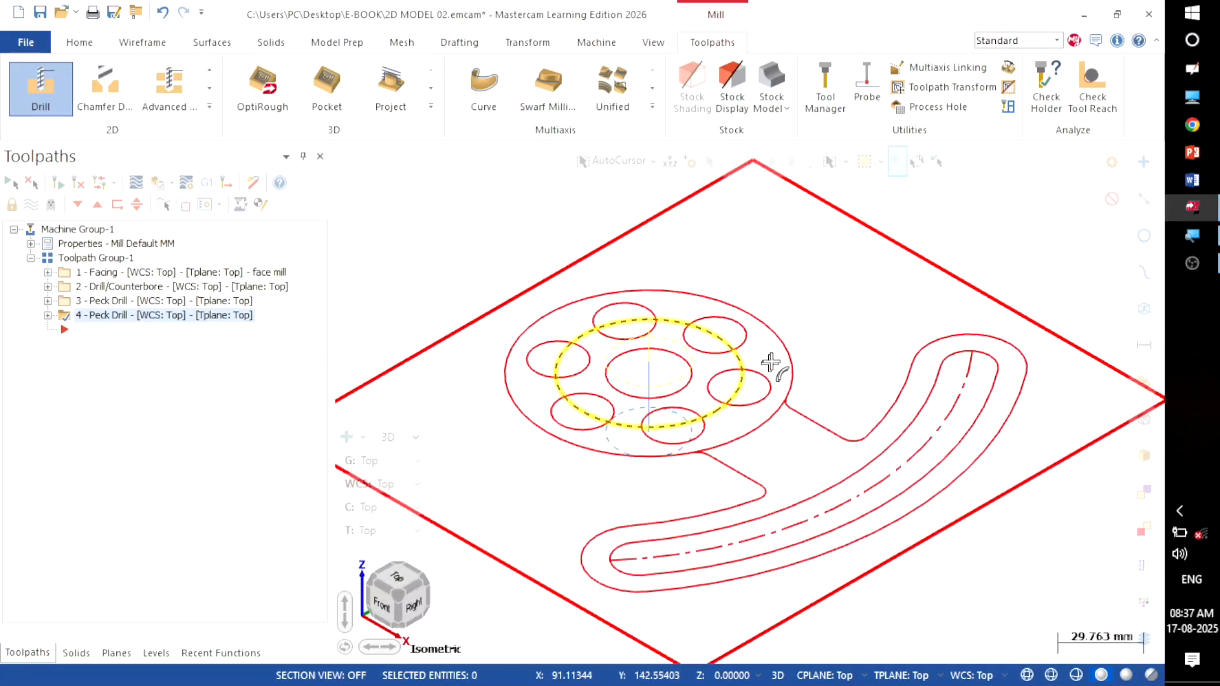
scroll(867, 292, down, 2)
scroll(868, 291, up, 1)
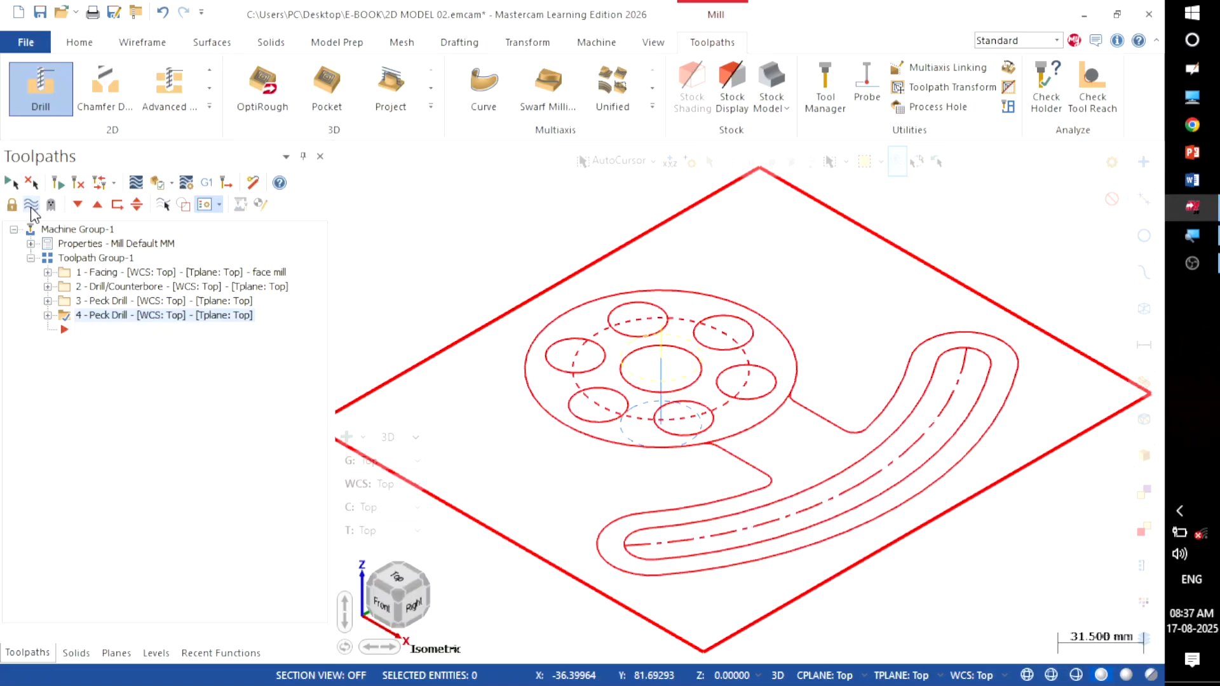
right_click(444, 240)
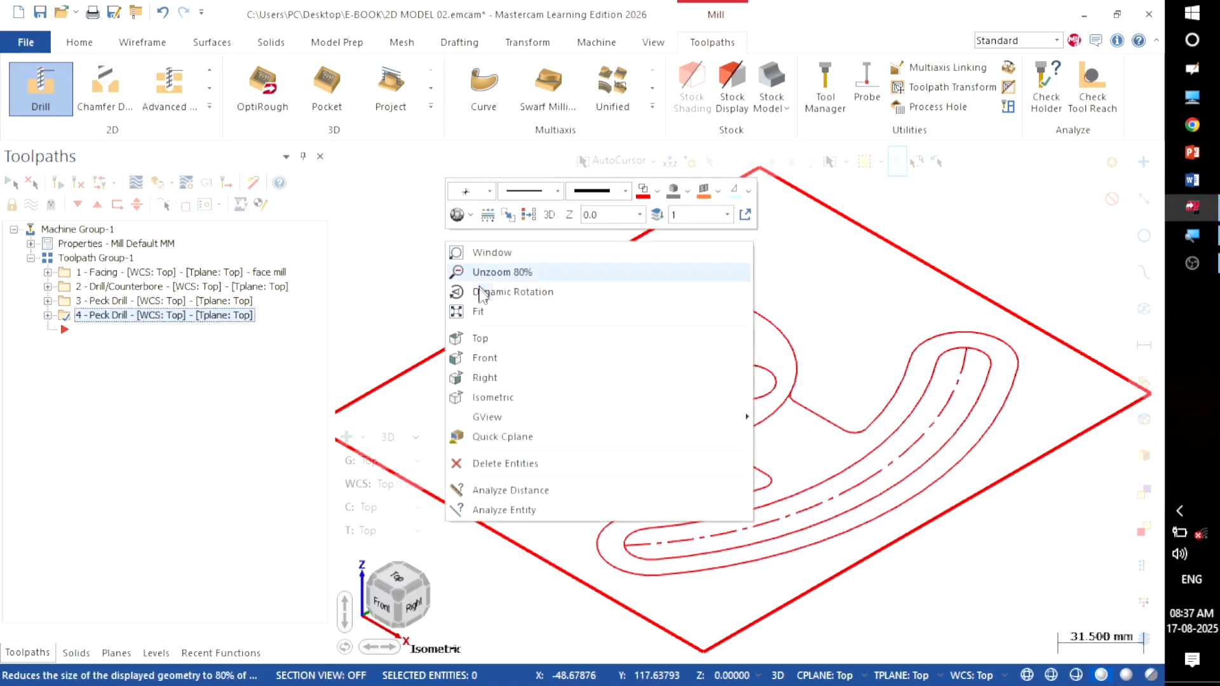
click(481, 338)
scroll(490, 395, down, 2)
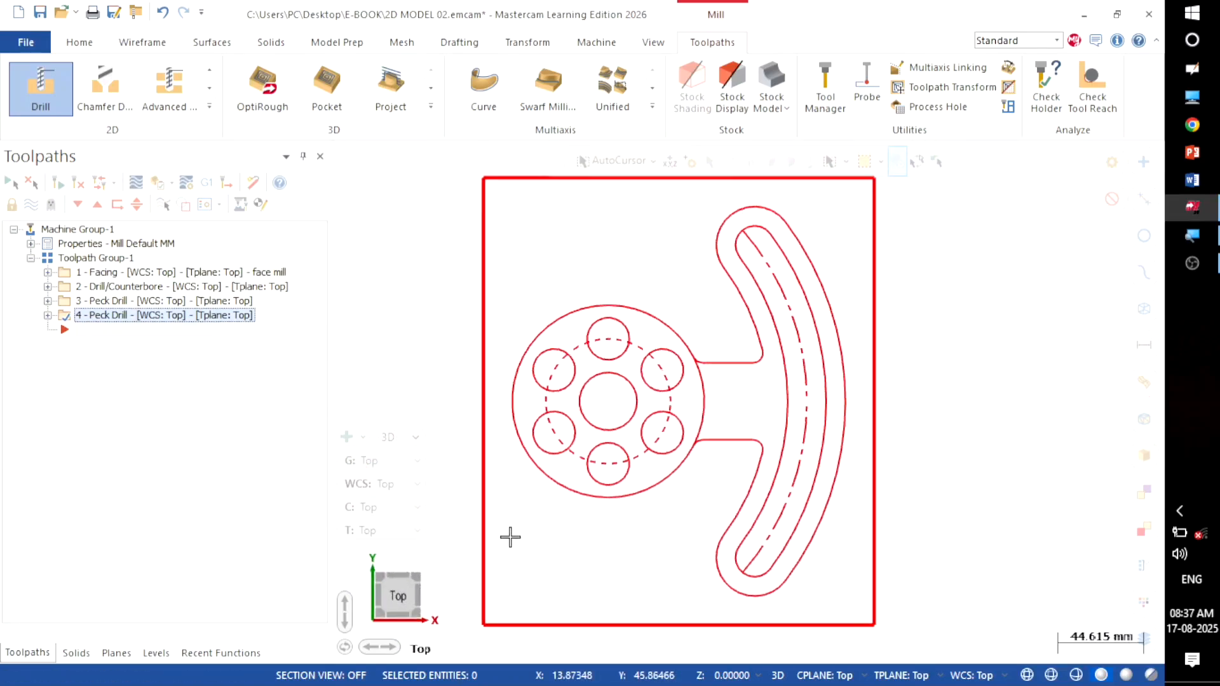
scroll(595, 525, down, 1)
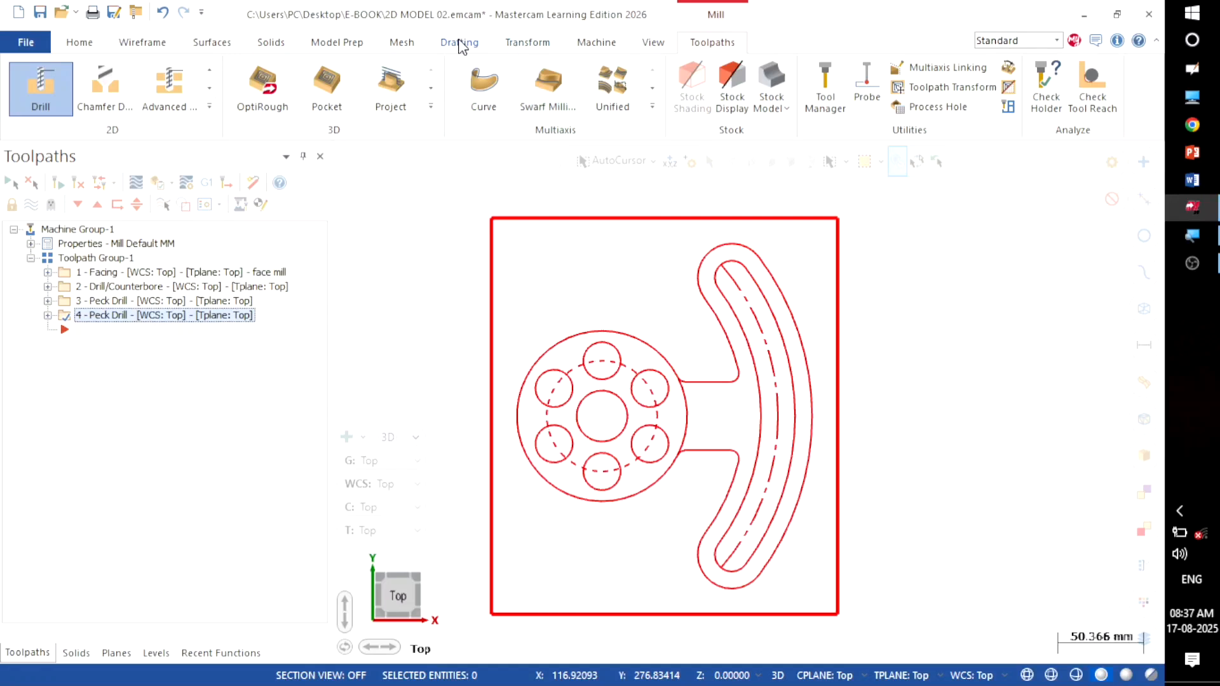
Step: Trim the large circle's arc between the two connecting lines using Divide/Delete
click(147, 42)
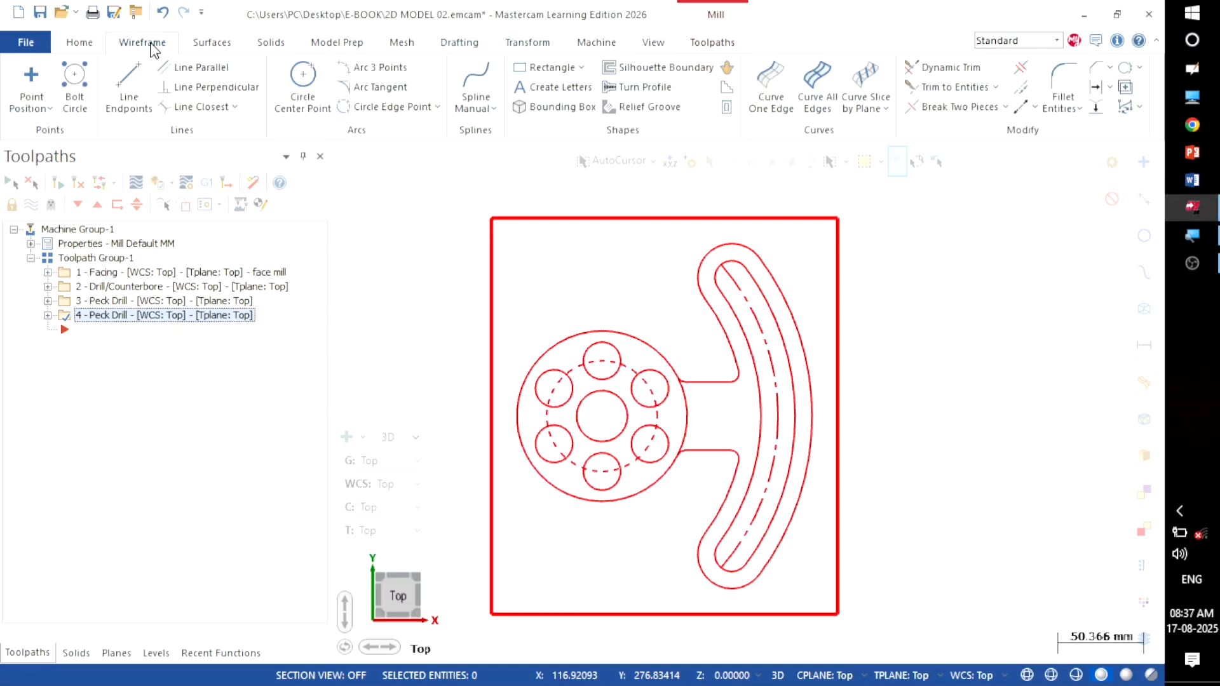
click(1021, 68)
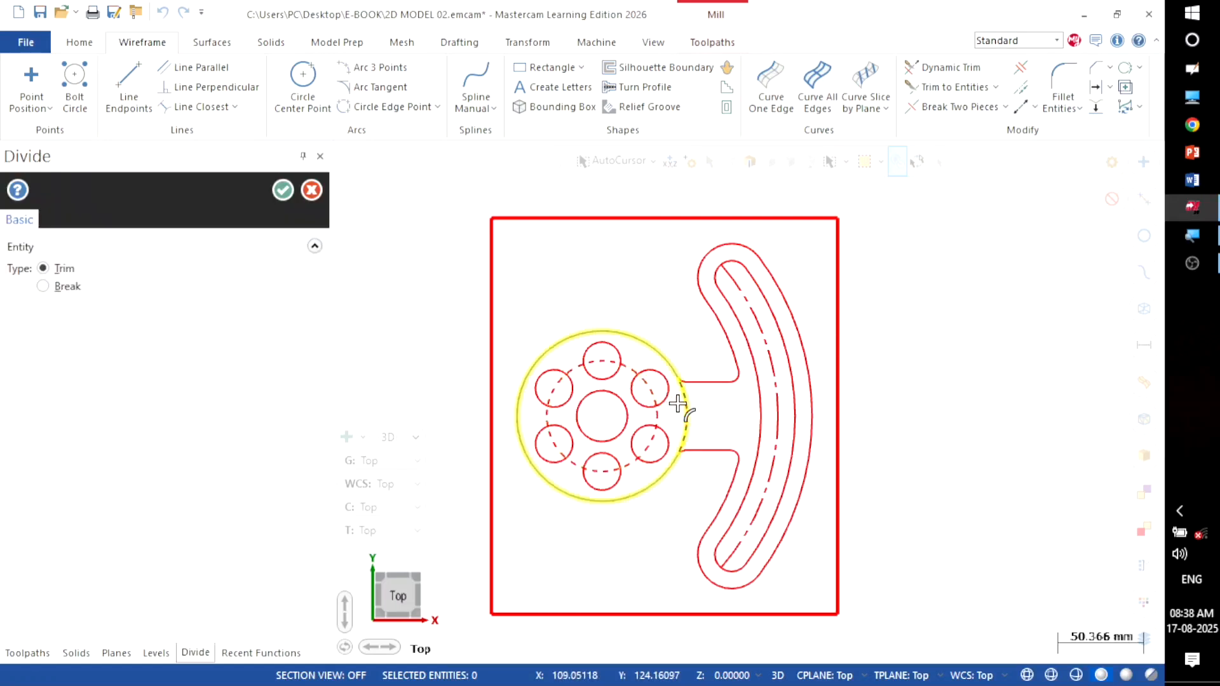
click(686, 411)
click(281, 192)
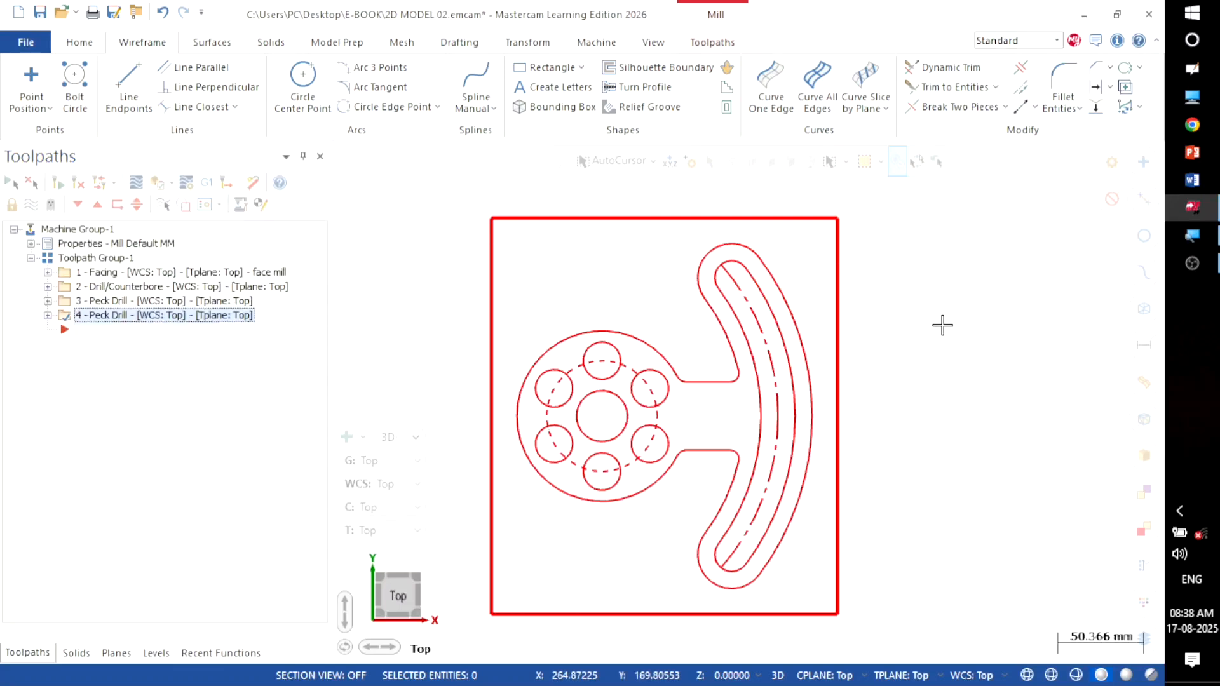
click(718, 43)
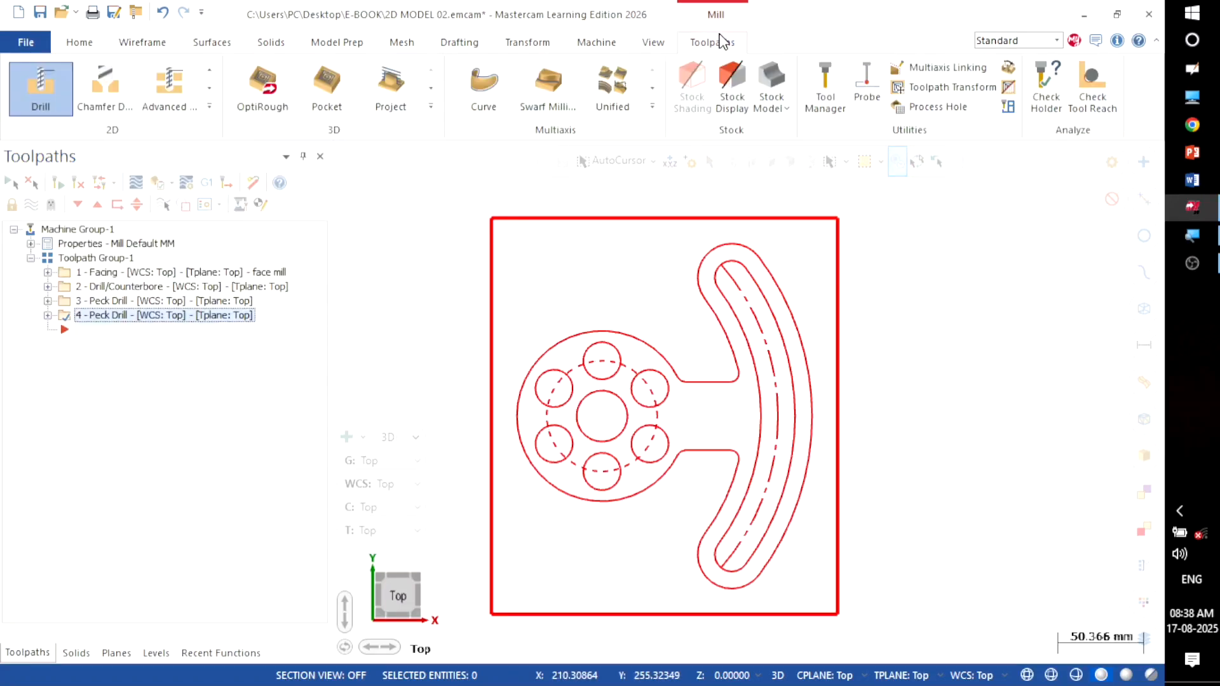
Step: Create a 2D Area Mill toolpath and begin selecting machining chains
click(211, 107)
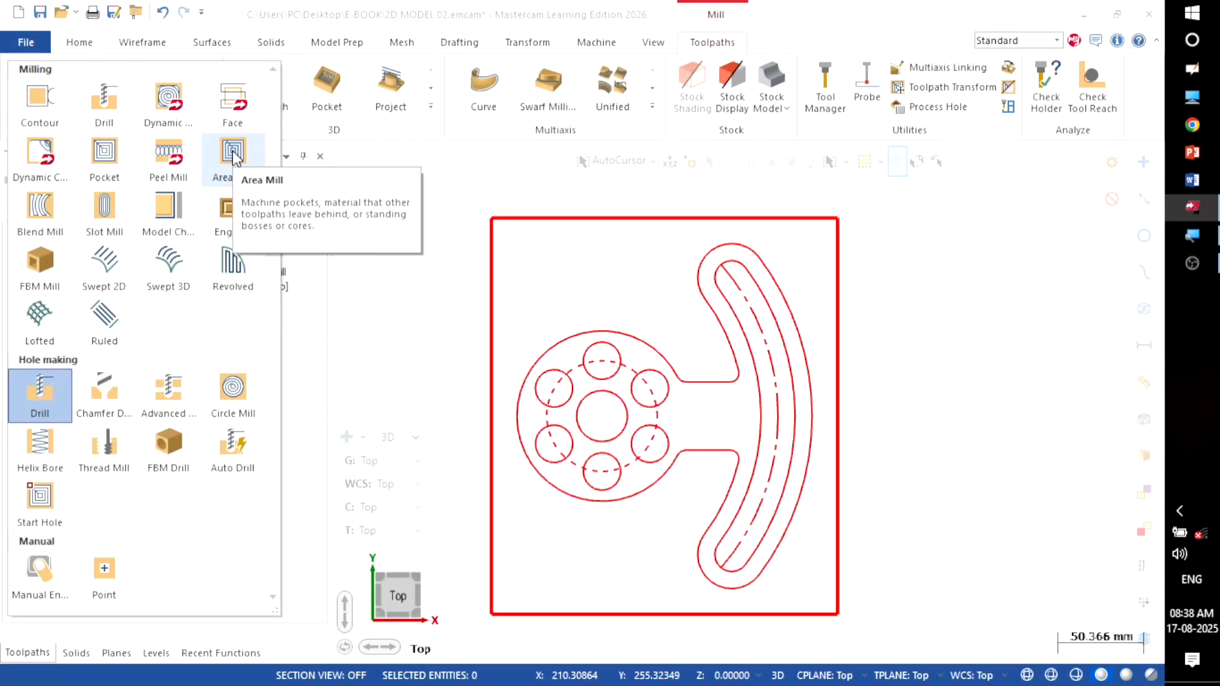
click(233, 153)
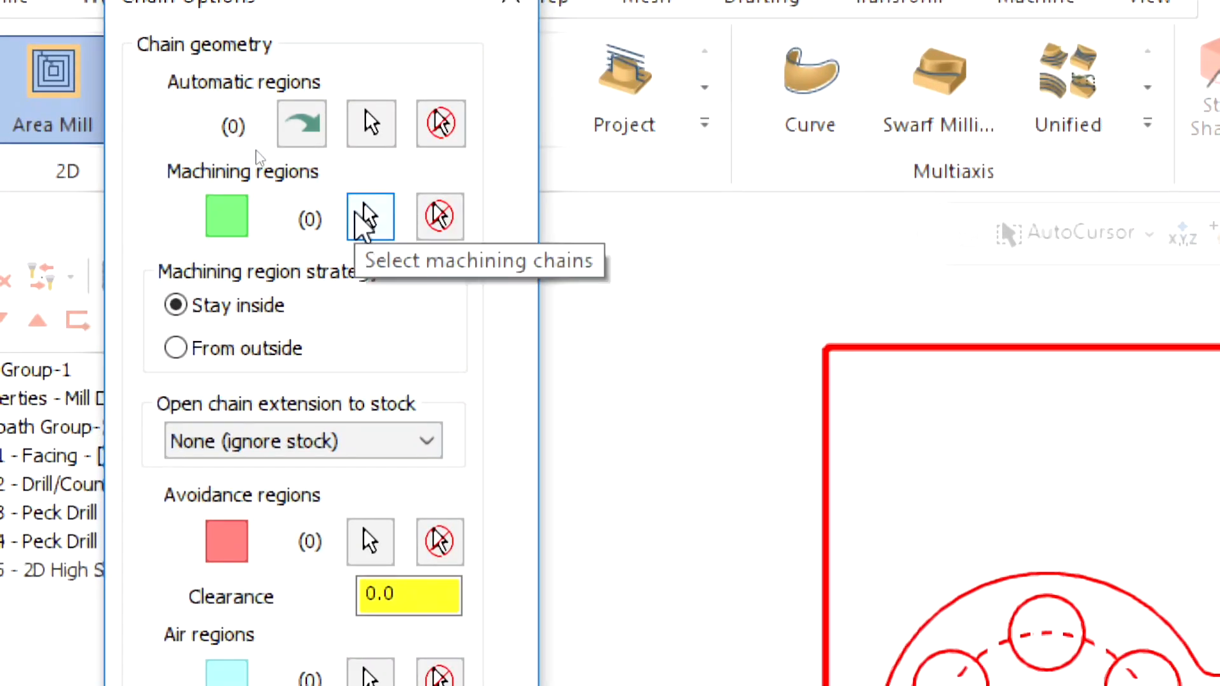
click(365, 215)
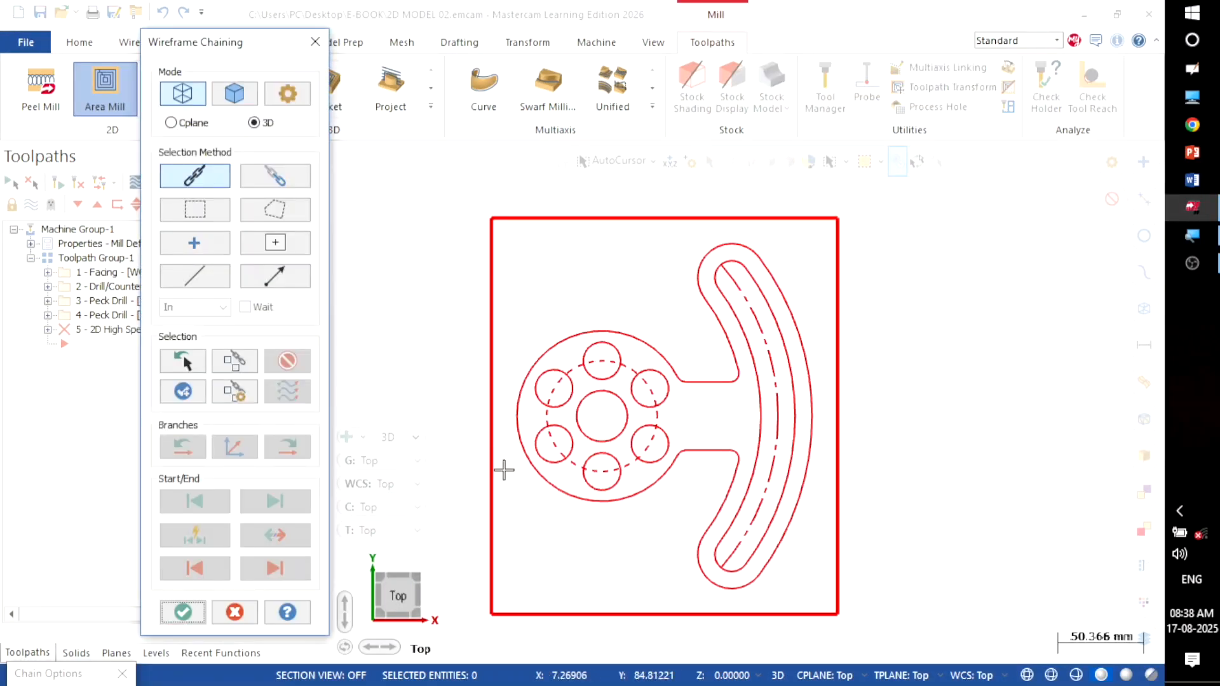
Step: Chain the outer rectangle as machining region and the part outline as avoidance region
click(496, 471)
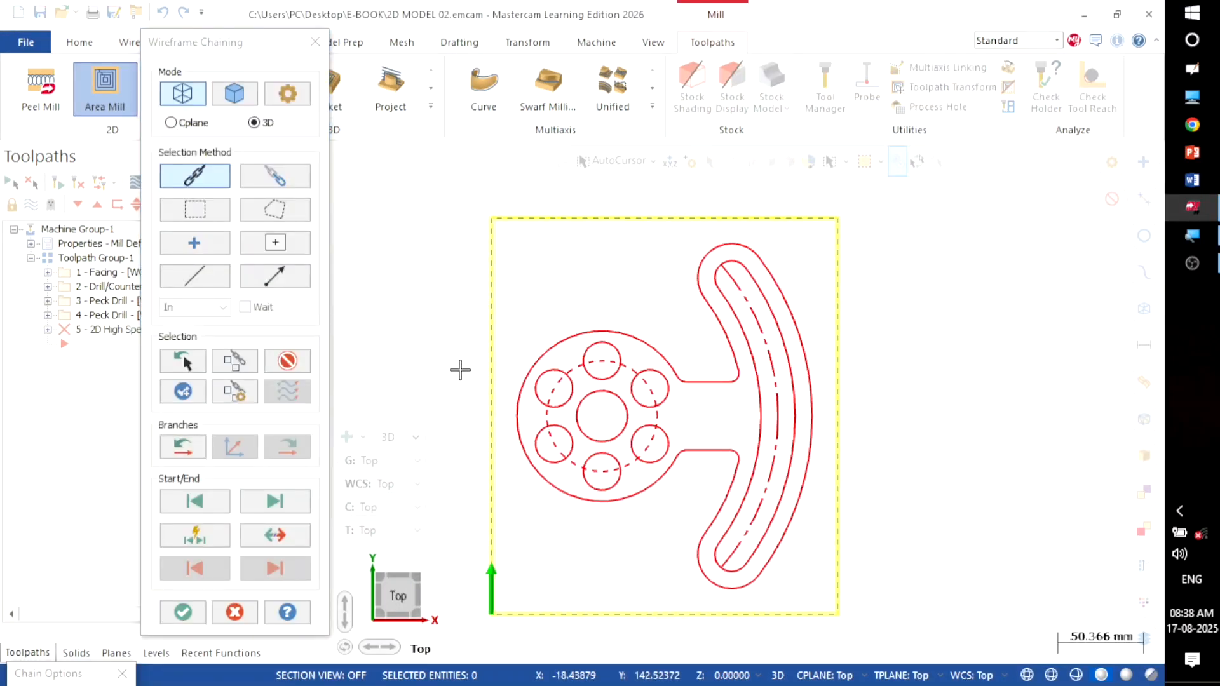
click(183, 612)
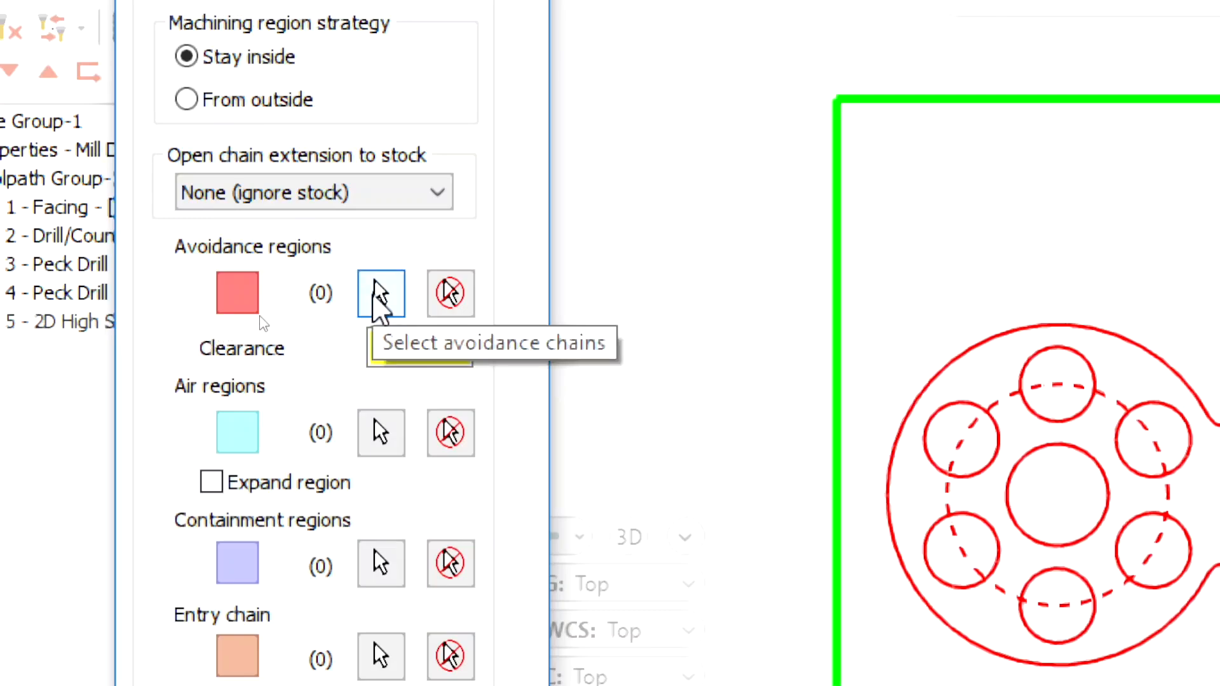
click(374, 283)
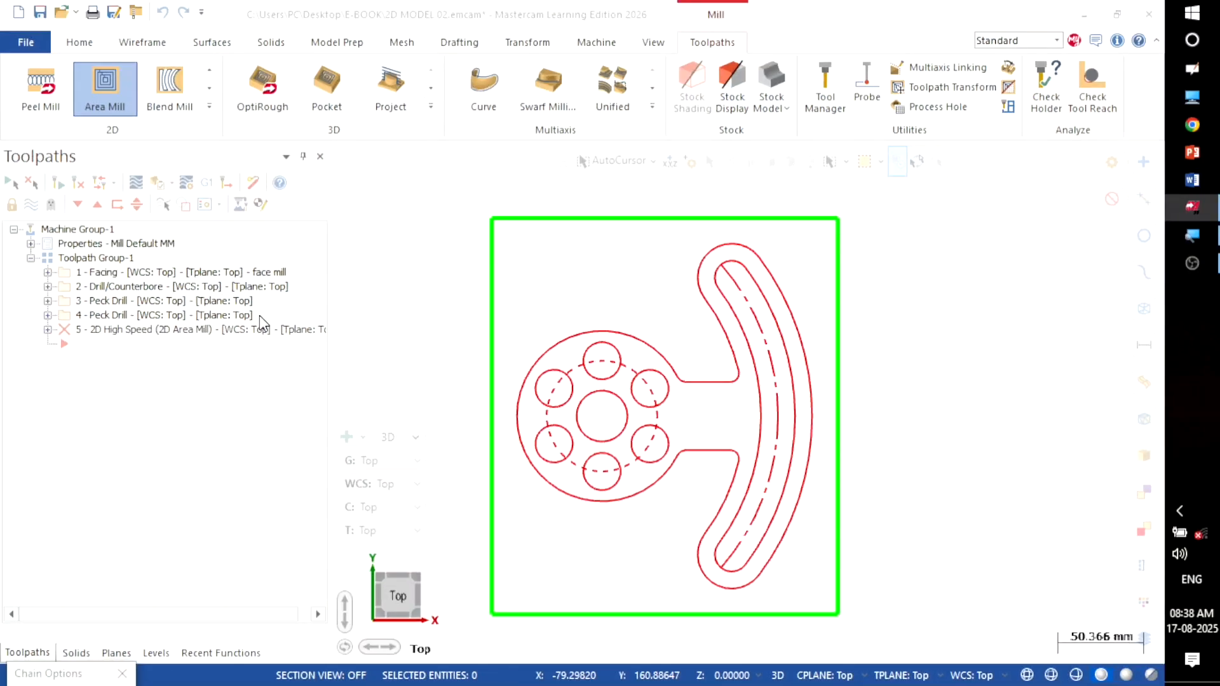
click(526, 370)
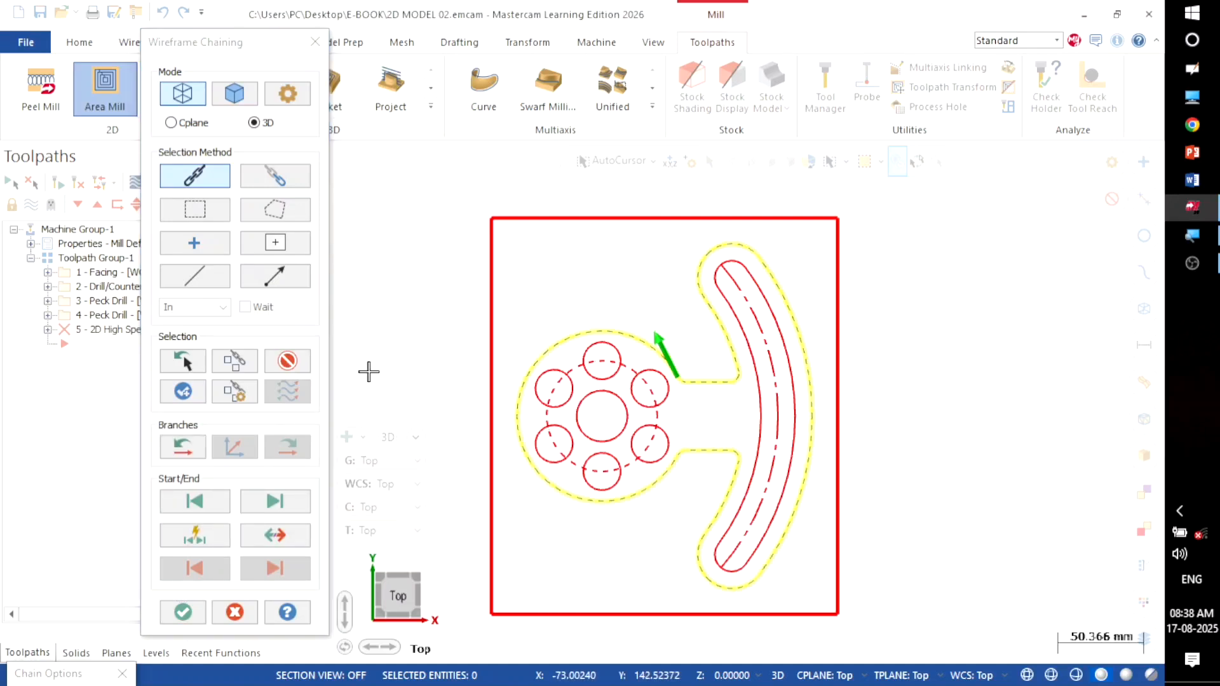
click(189, 609)
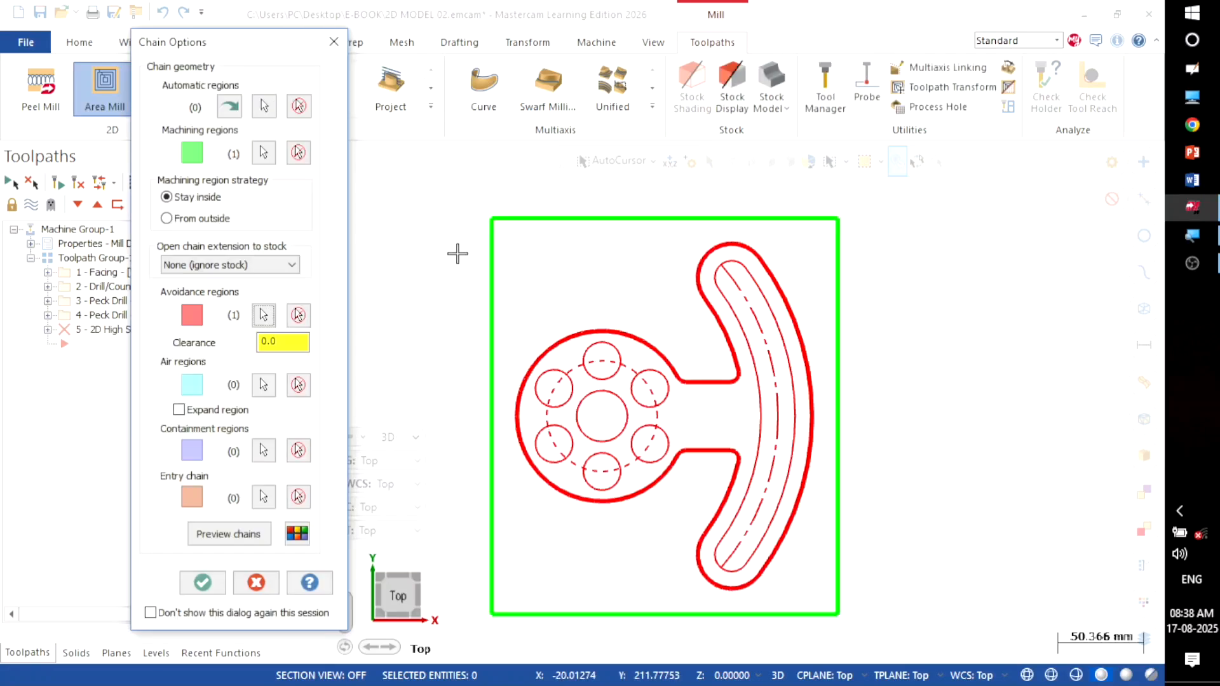
click(227, 535)
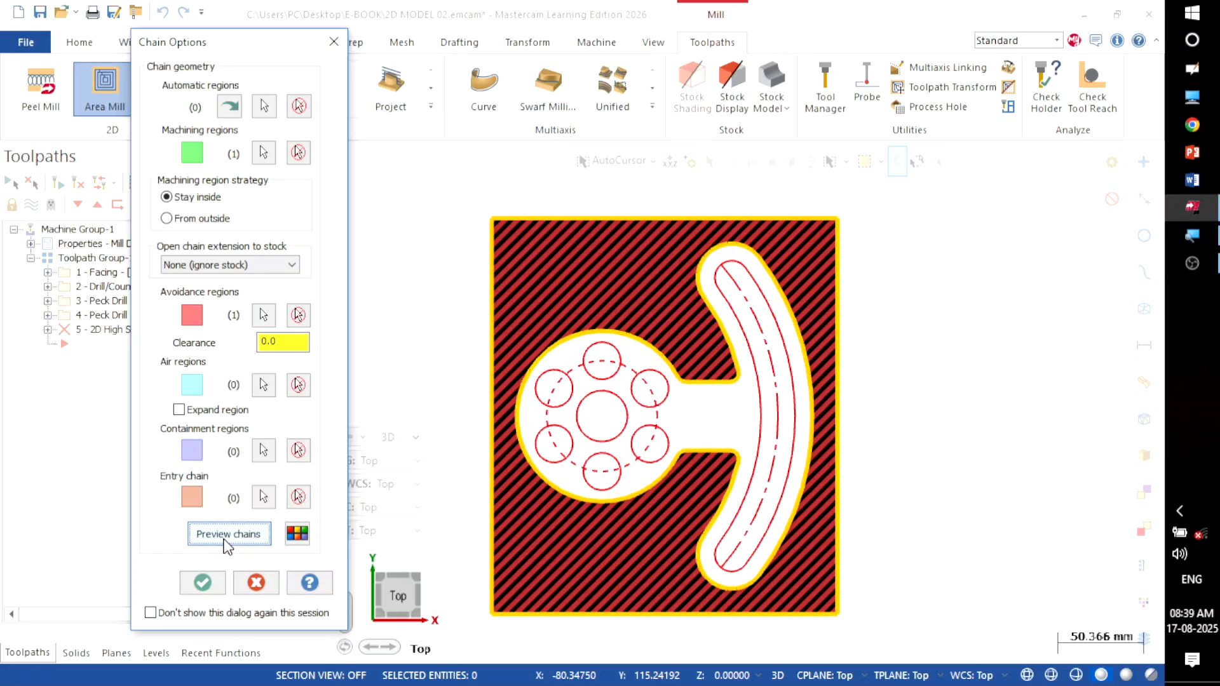
click(211, 581)
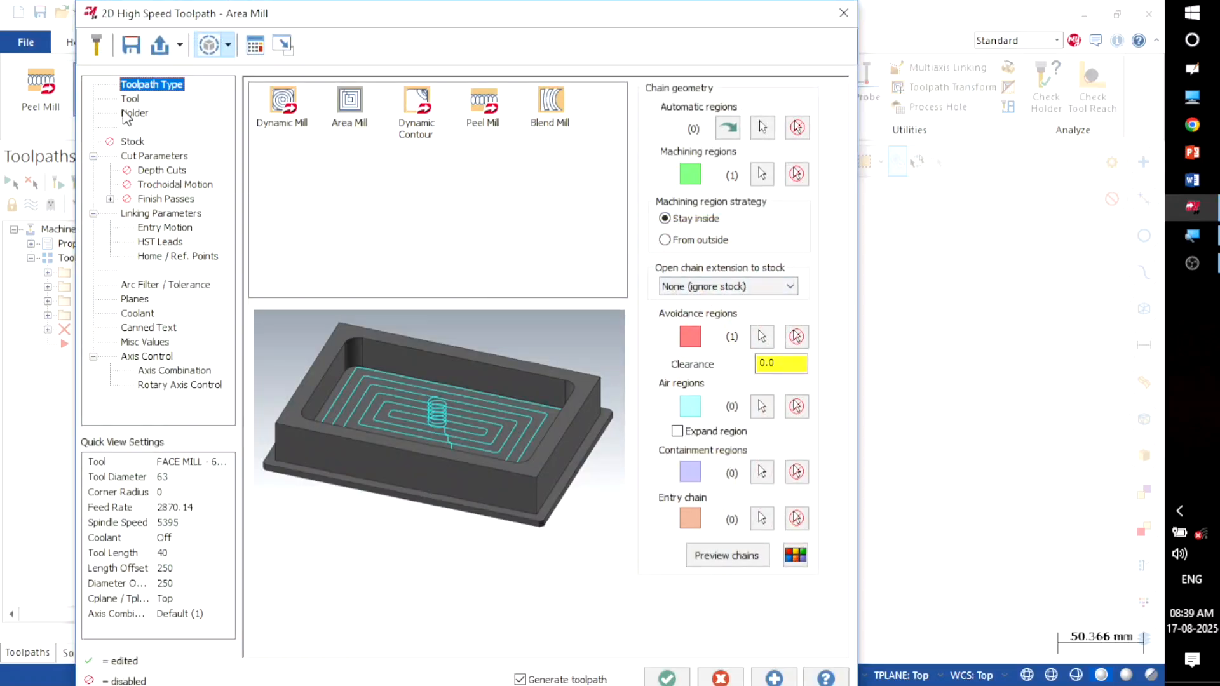
Step: Load library tool 218, the 10 mm flat end mill, into the Area Mill
click(128, 97)
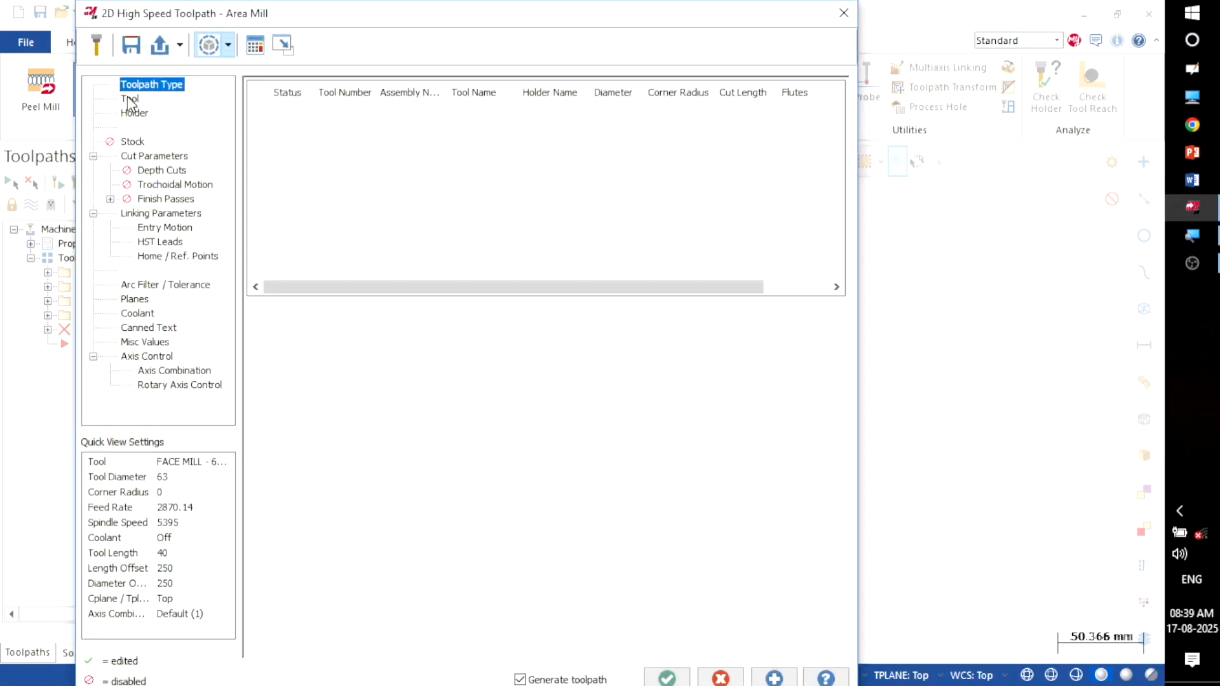
right_click(385, 203)
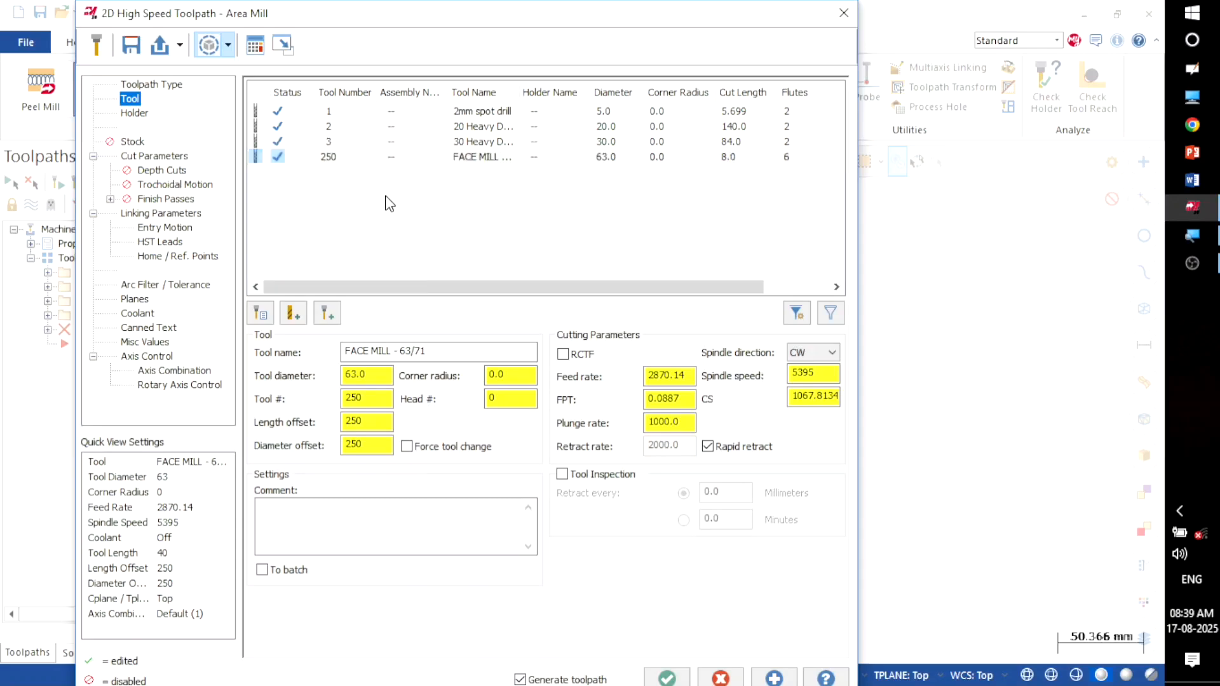
click(398, 205)
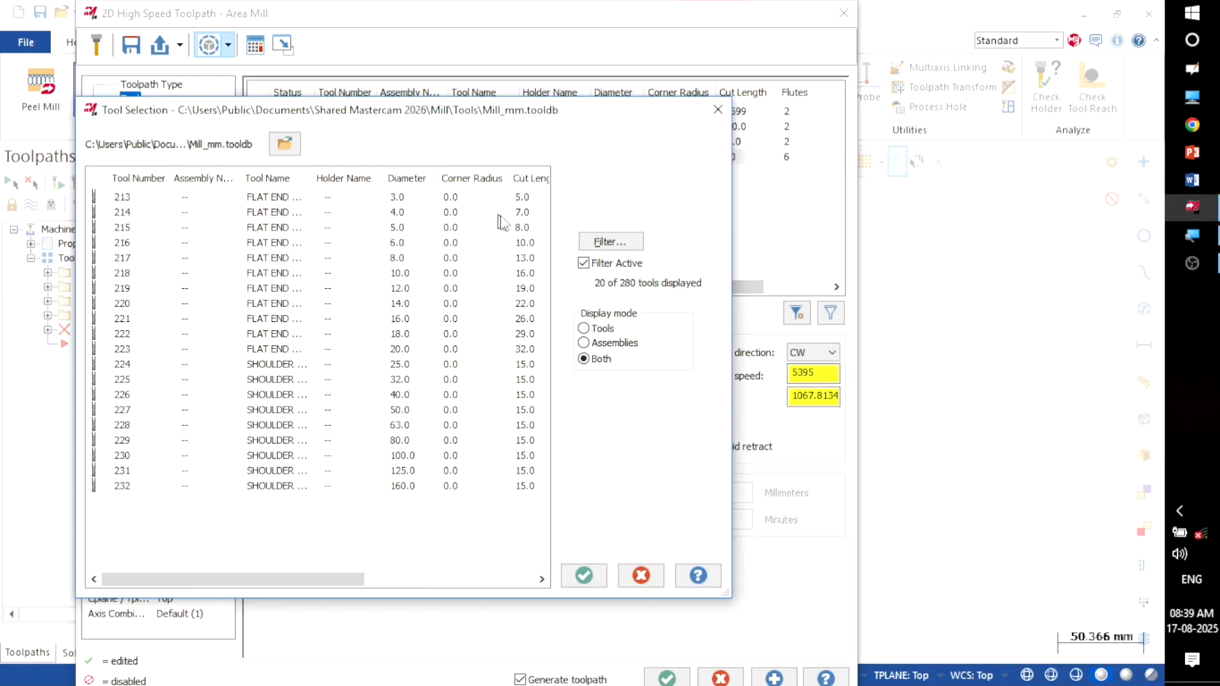
click(397, 278)
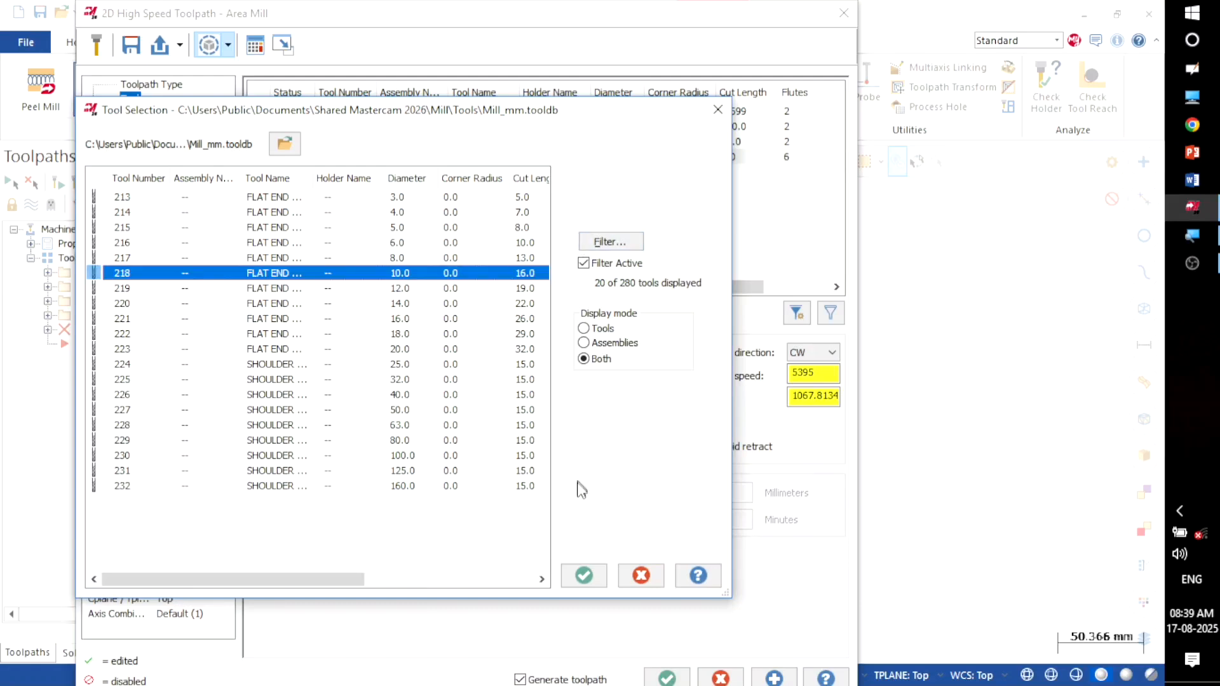
click(585, 569)
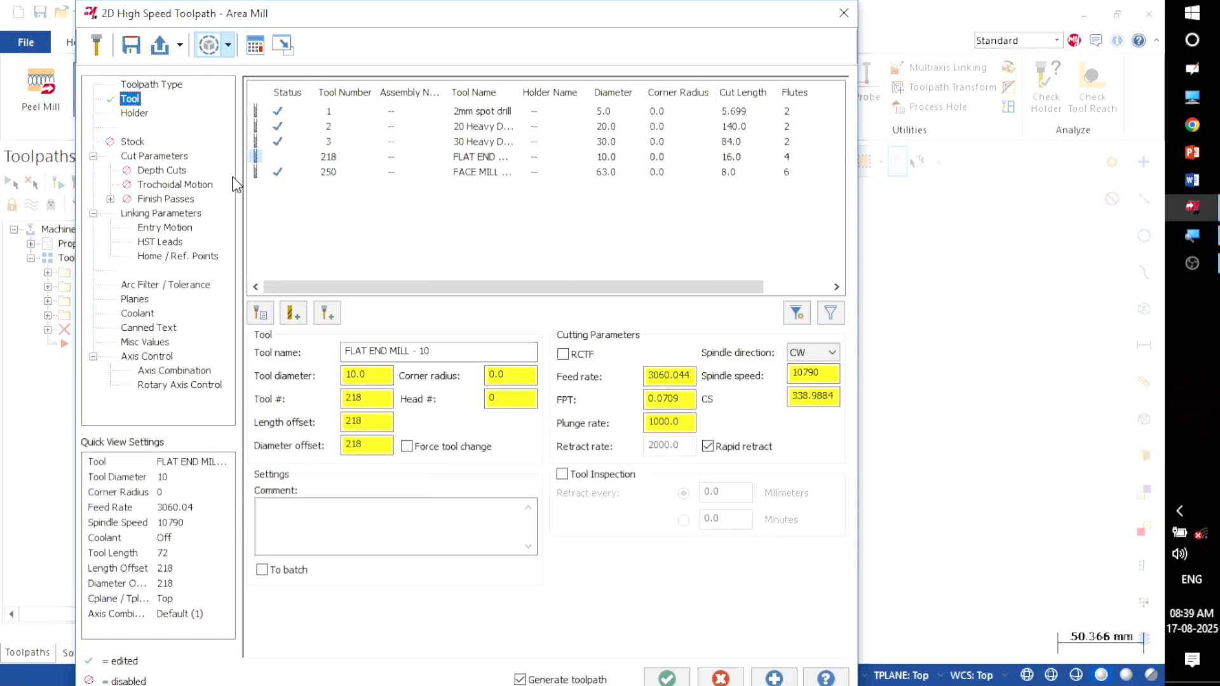
Step: Review the cut parameters: 45% stepover and 1.0 wall/floor stock
click(164, 157)
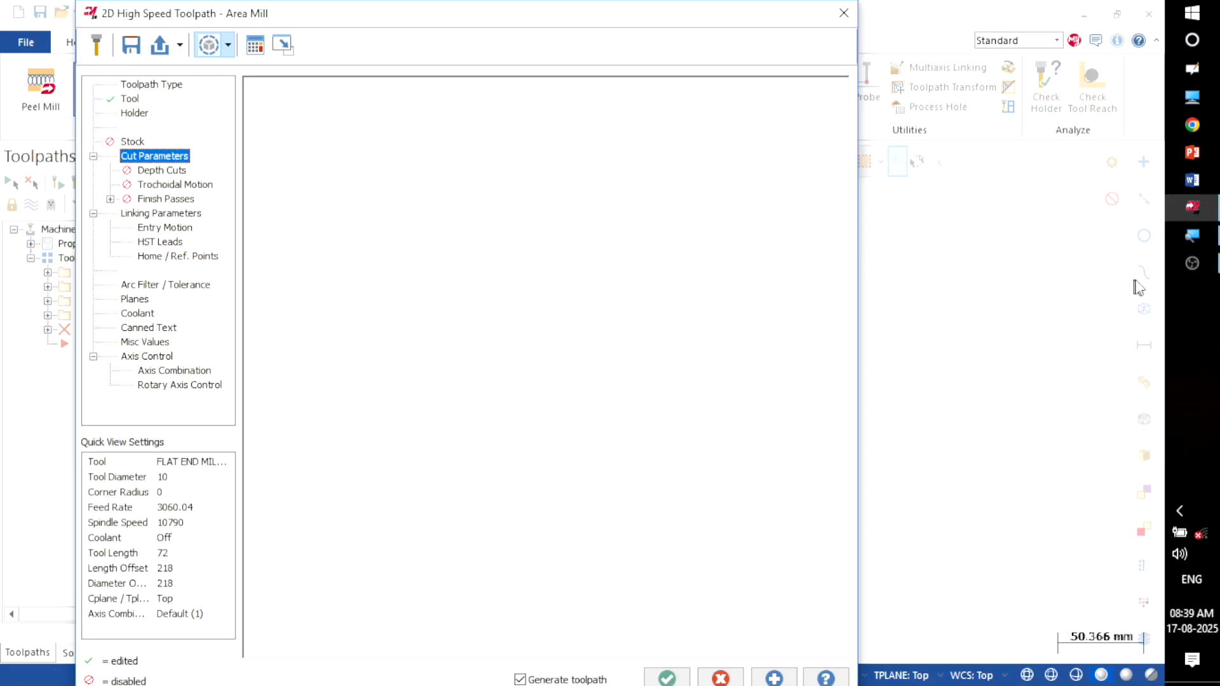
click(1191, 266)
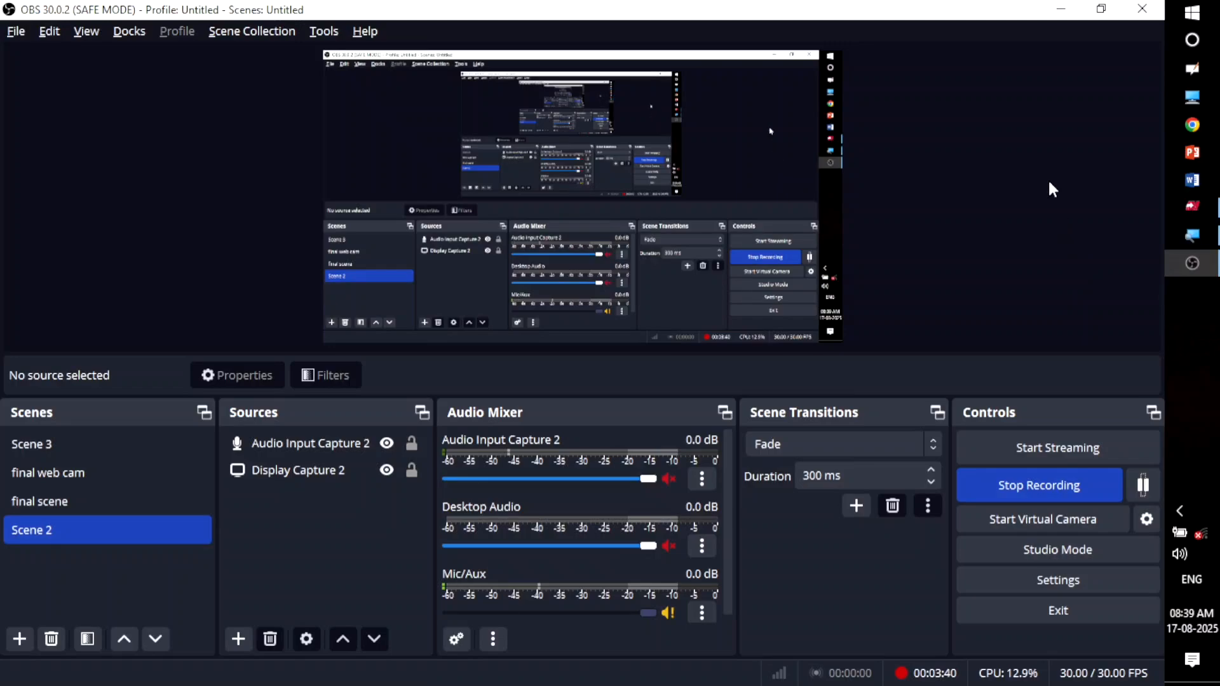
click(1061, 10)
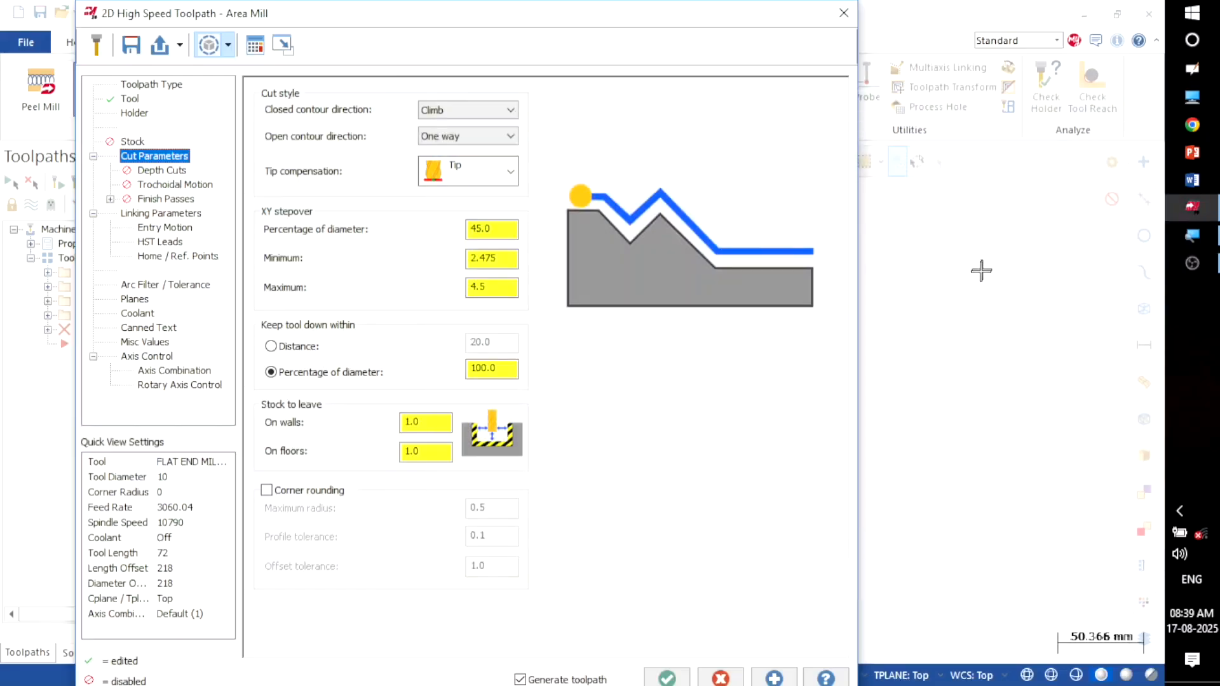
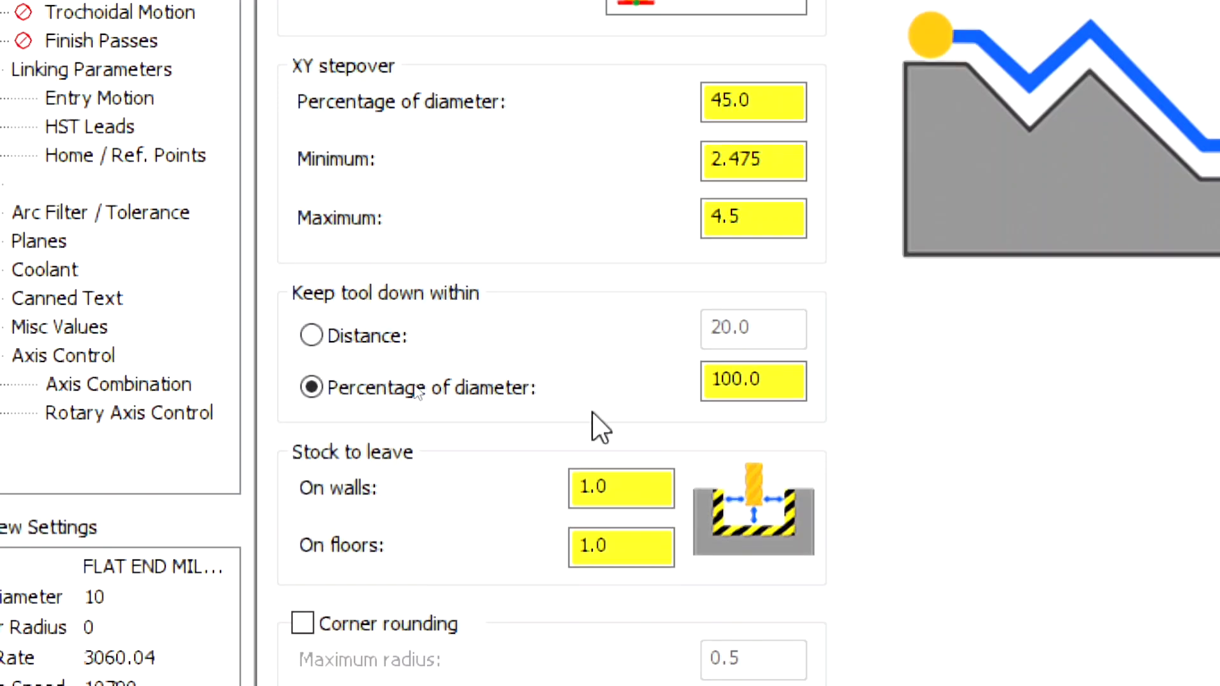
Step: Set the Area Mill's stock to leave on walls and floors to 0
click(659, 479)
text(0)
click(631, 544)
text(0)
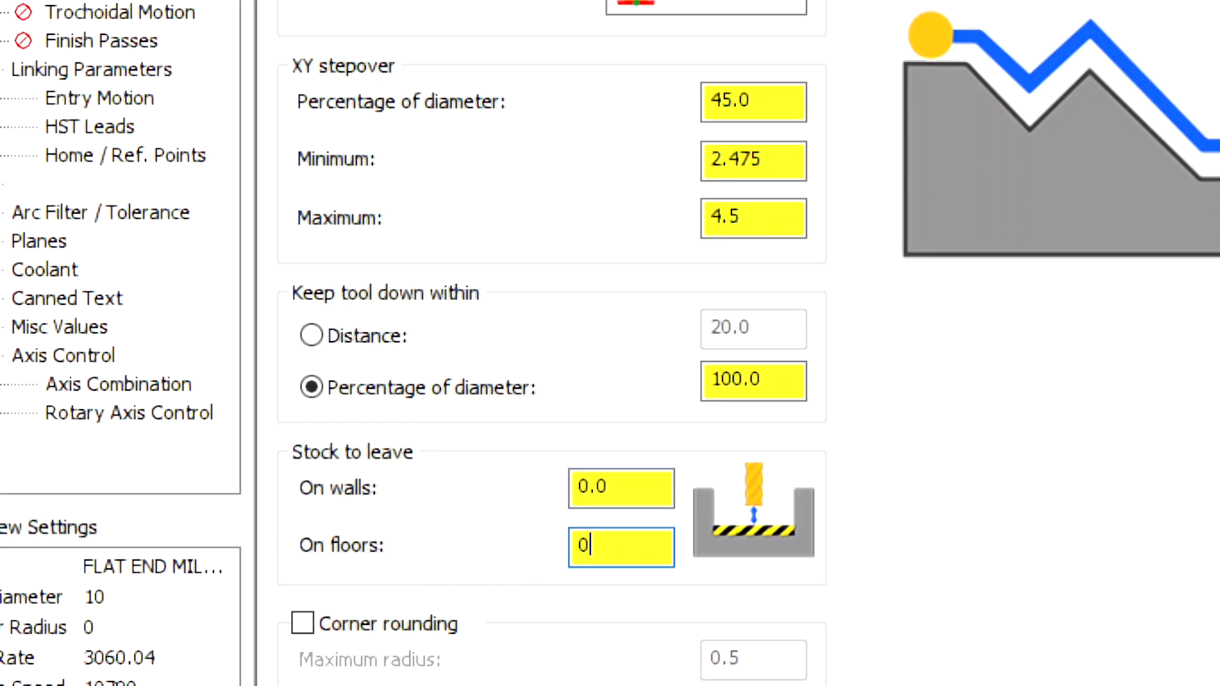
key(Return)
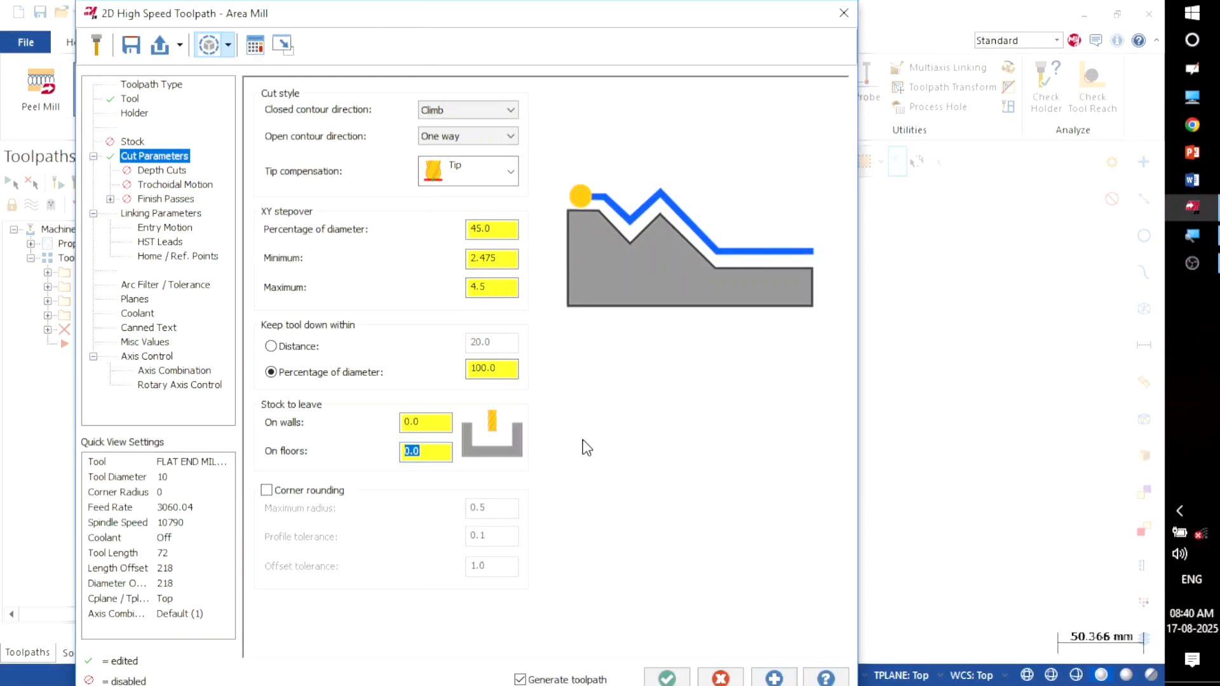
Step: Enable depth cuts with a maximum rough step of 5
click(159, 171)
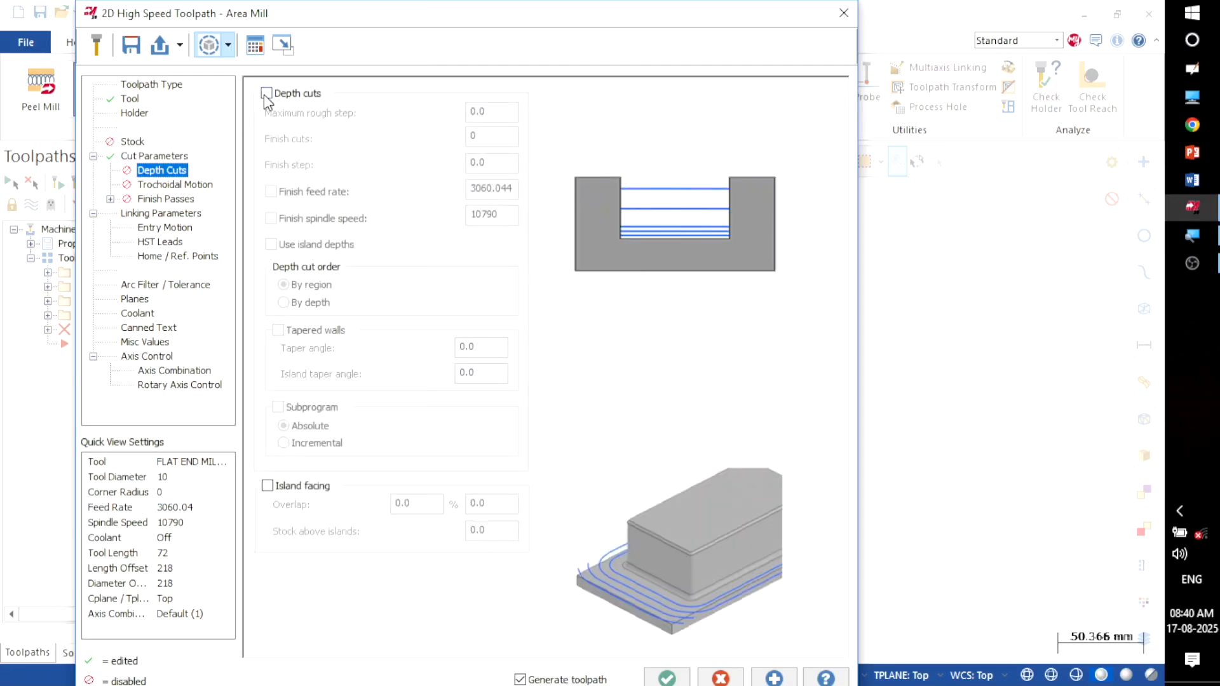
click(266, 94)
drag(494, 113, 343, 130)
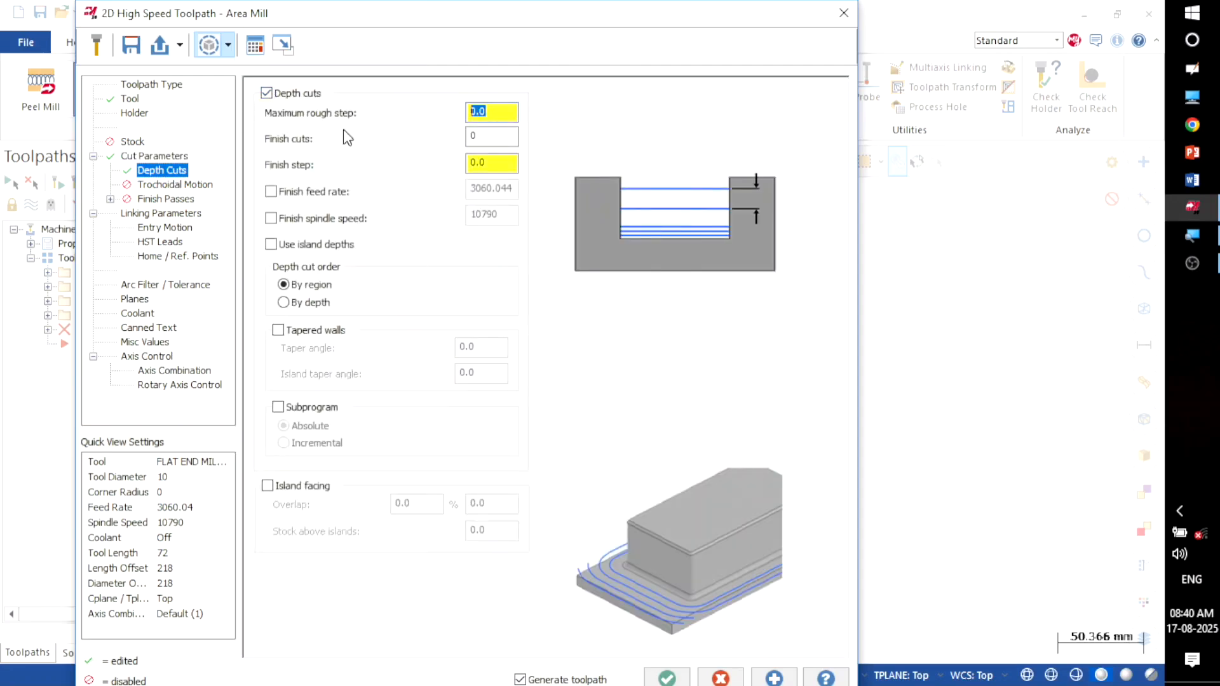
text(5)
Step: Try Minimize burial, then leave trochoidal motion Off and review the Finish Passes page
click(147, 186)
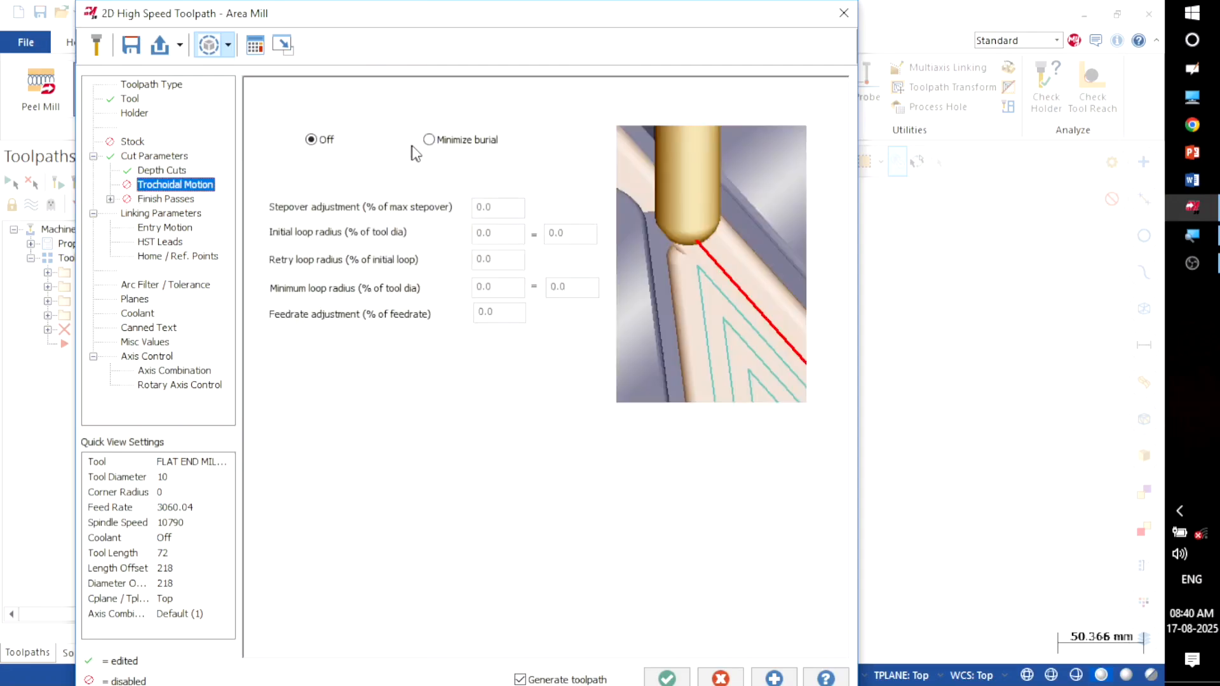
click(428, 140)
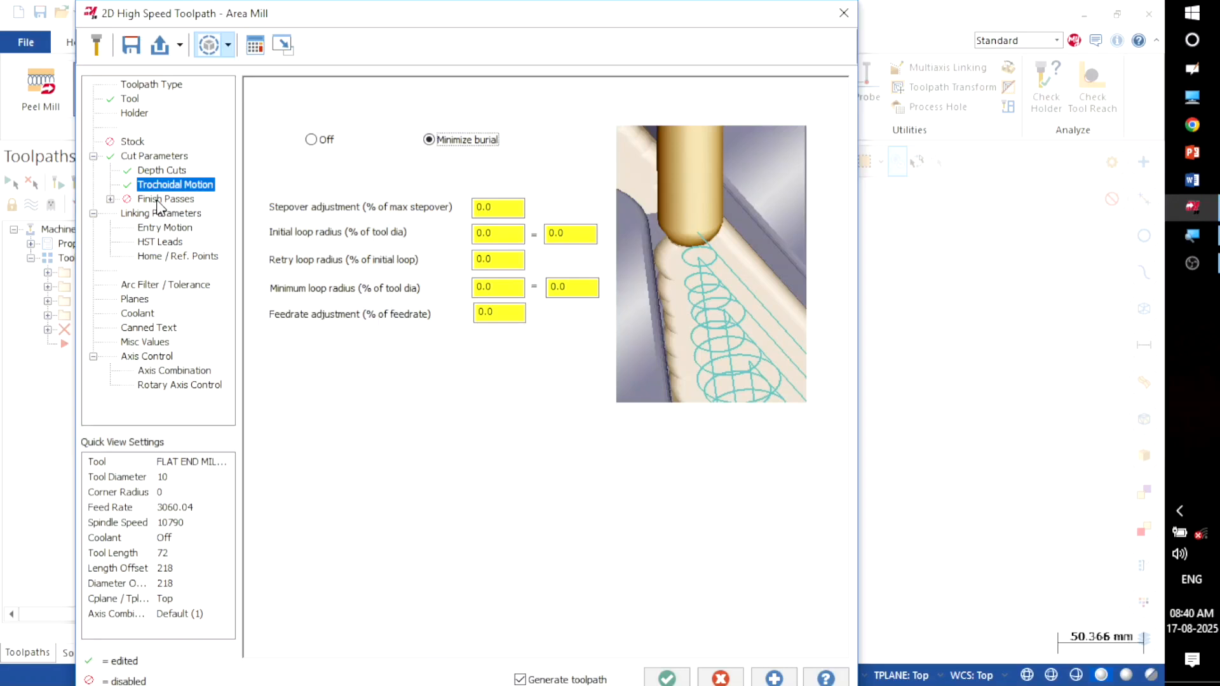
click(311, 140)
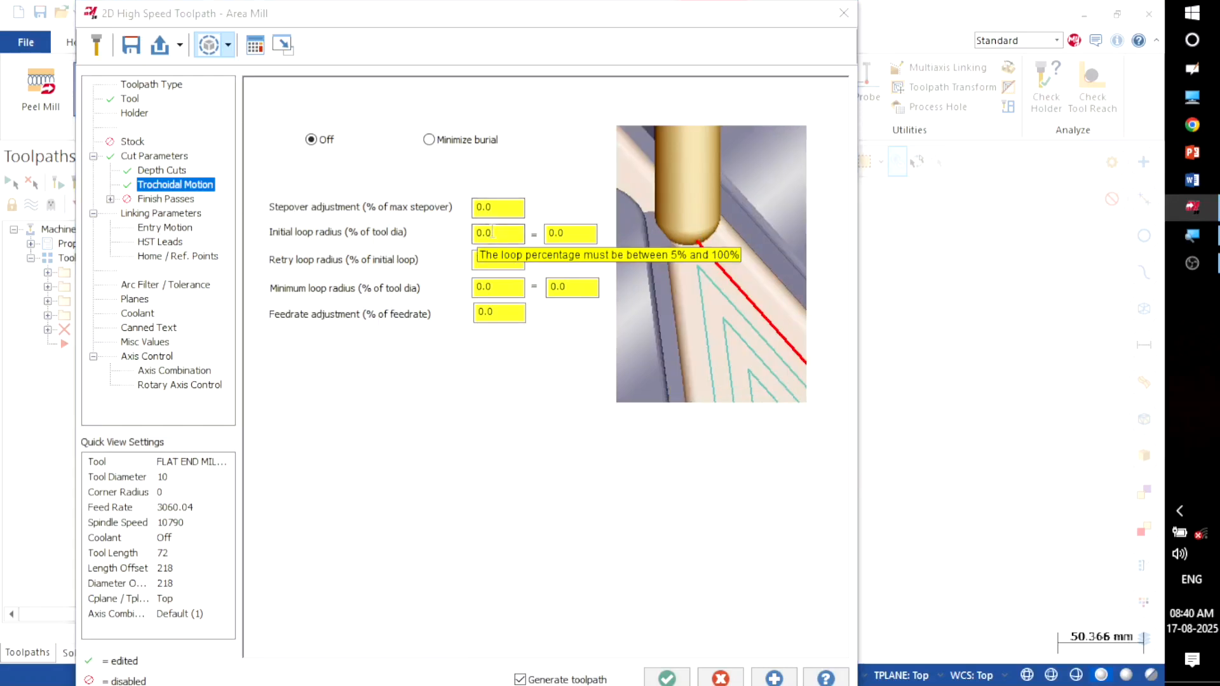
click(433, 143)
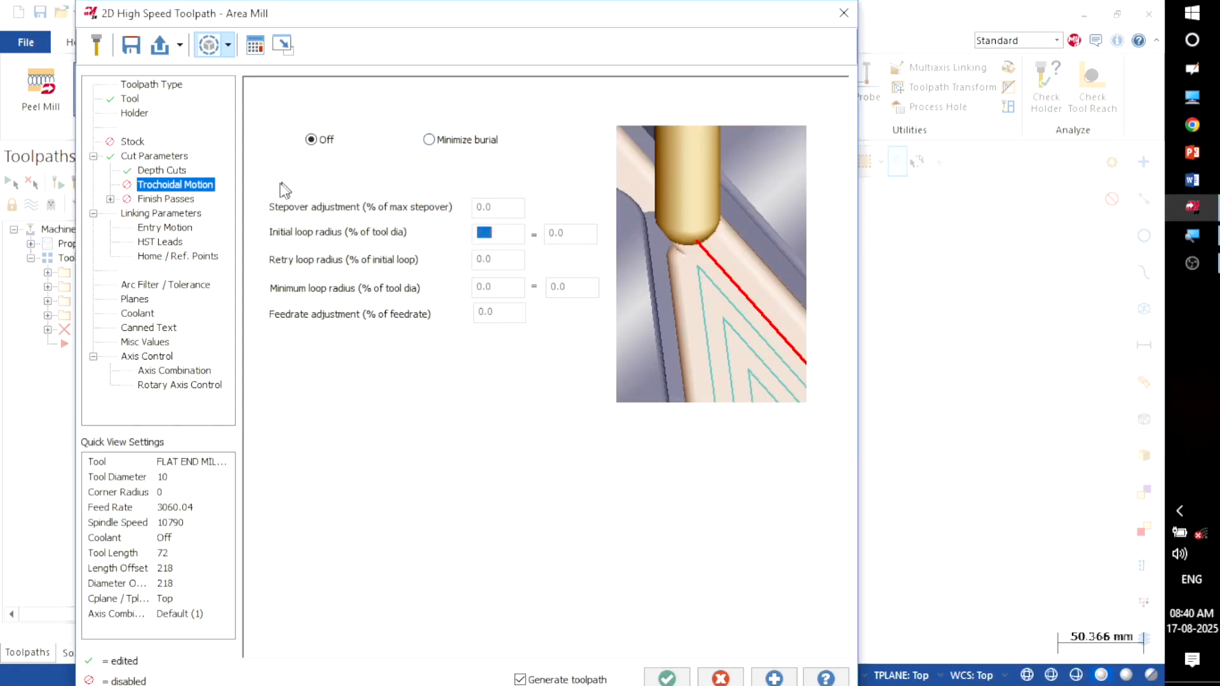
click(156, 200)
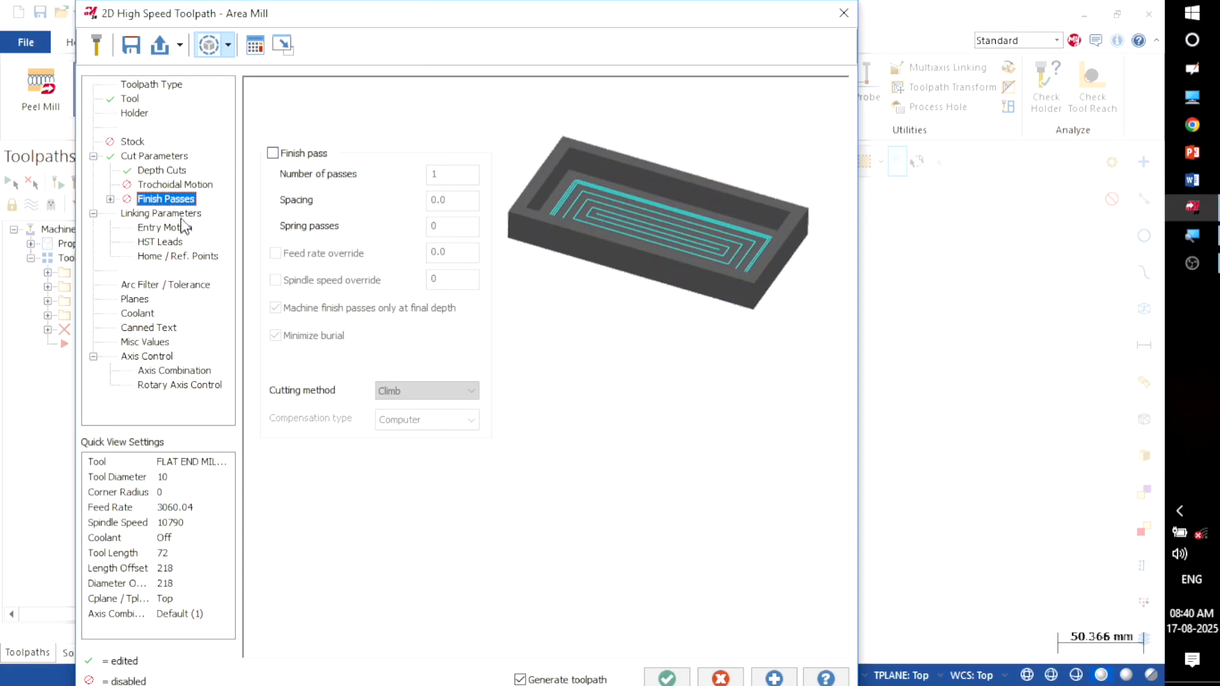
Step: Turn on a clearance of 50 and a depth of -25, then check the Top planes
click(182, 216)
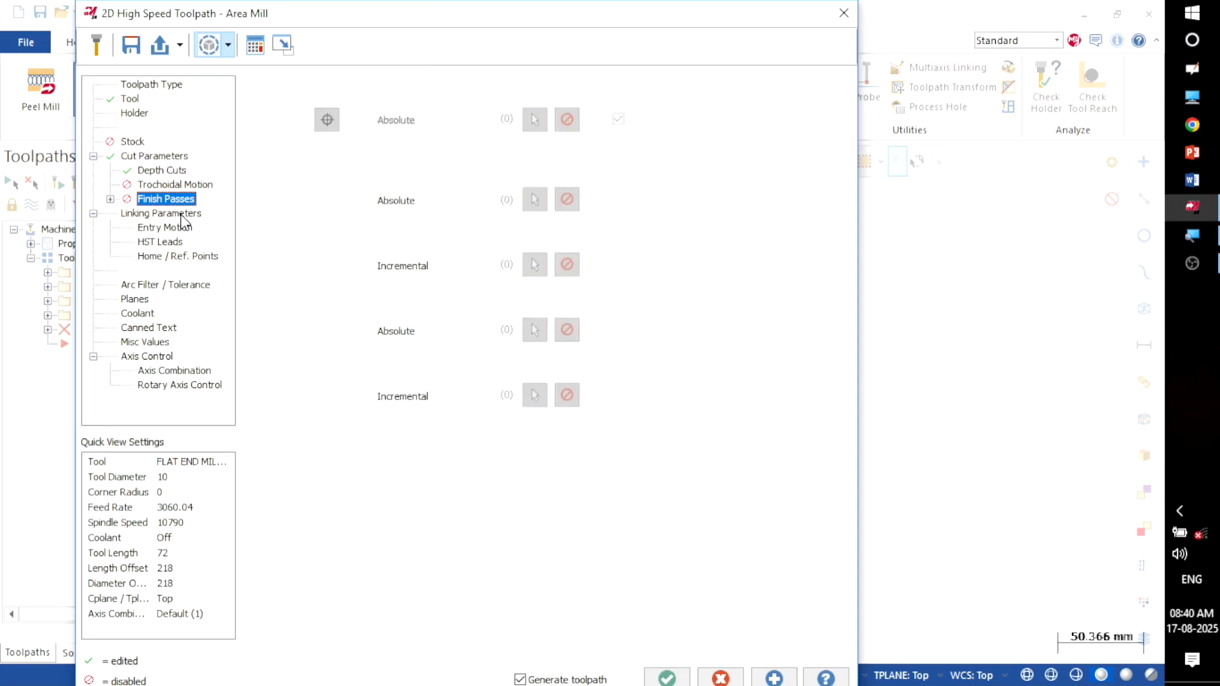
click(264, 93)
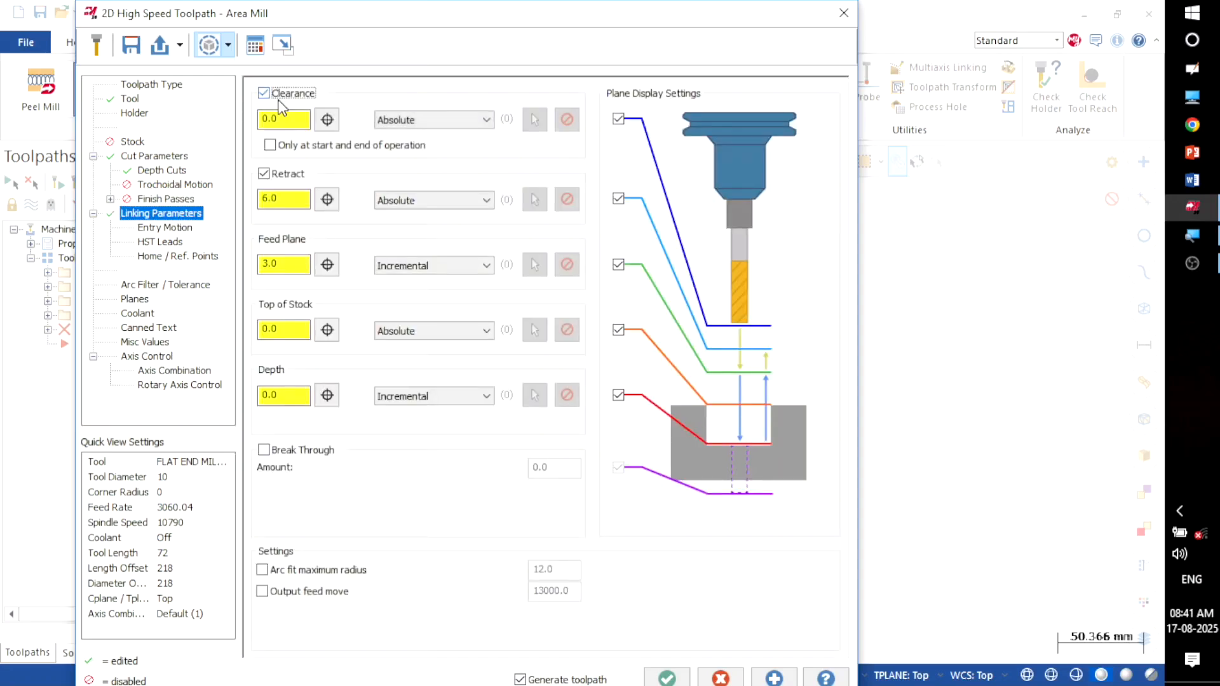
key(Tab)
text(5)
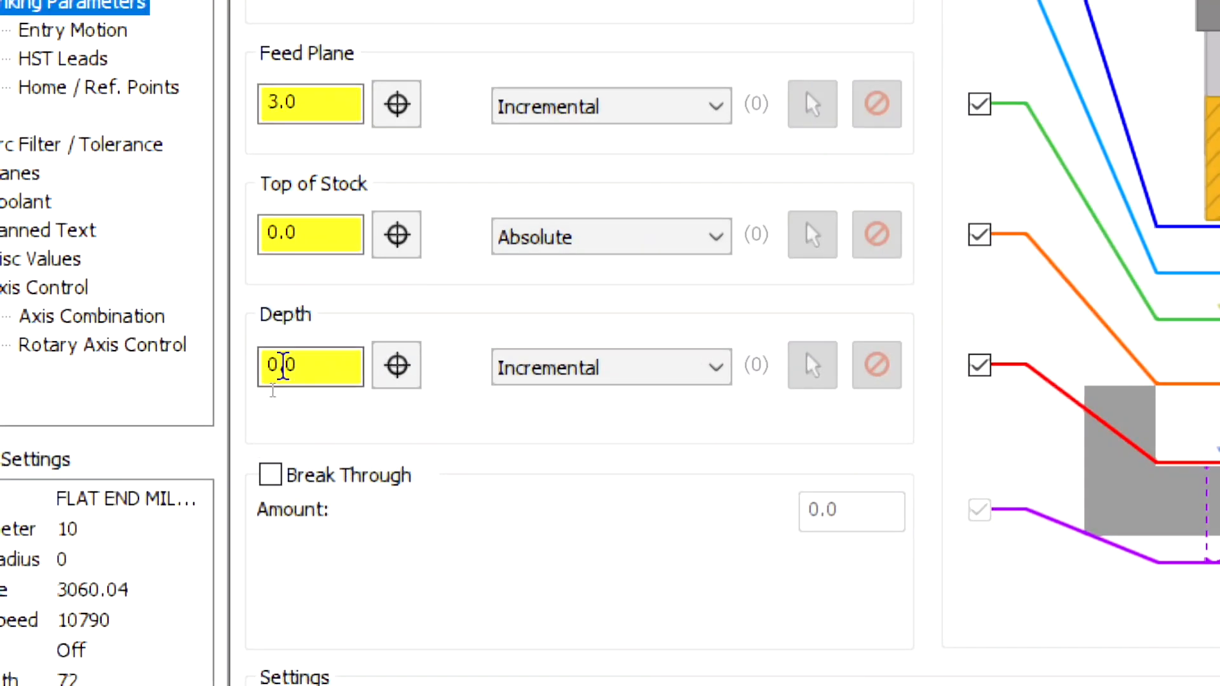
double_click(313, 357)
text(-25)
key(Return)
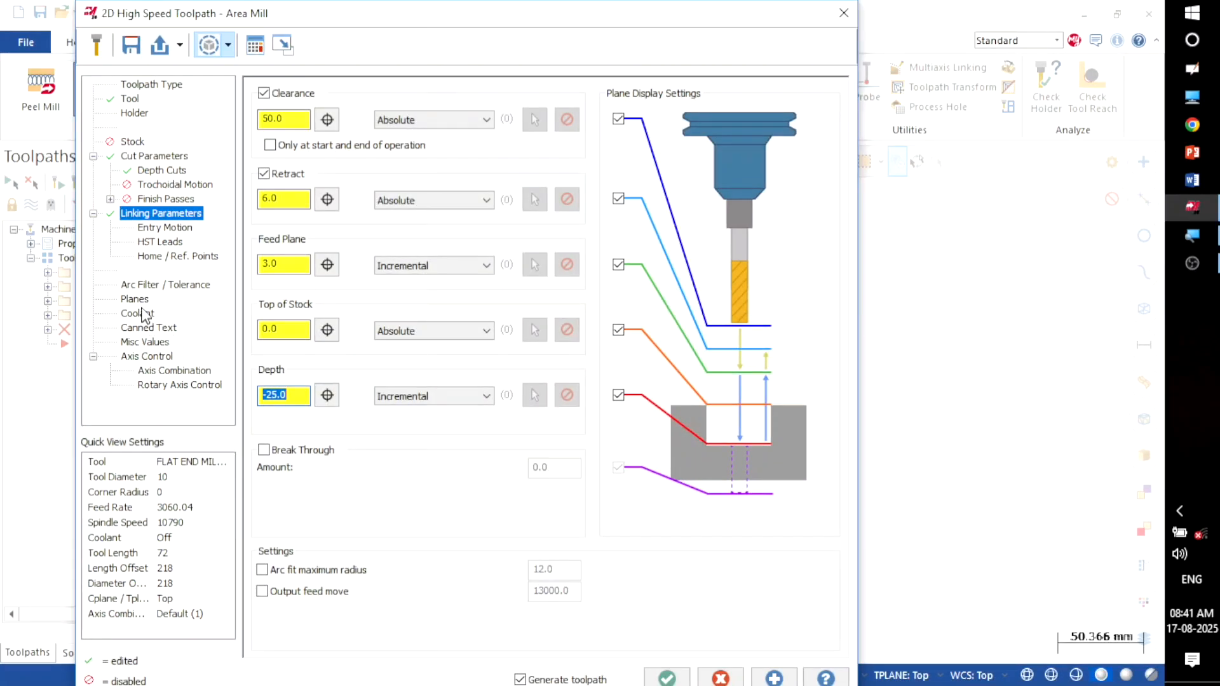
click(135, 299)
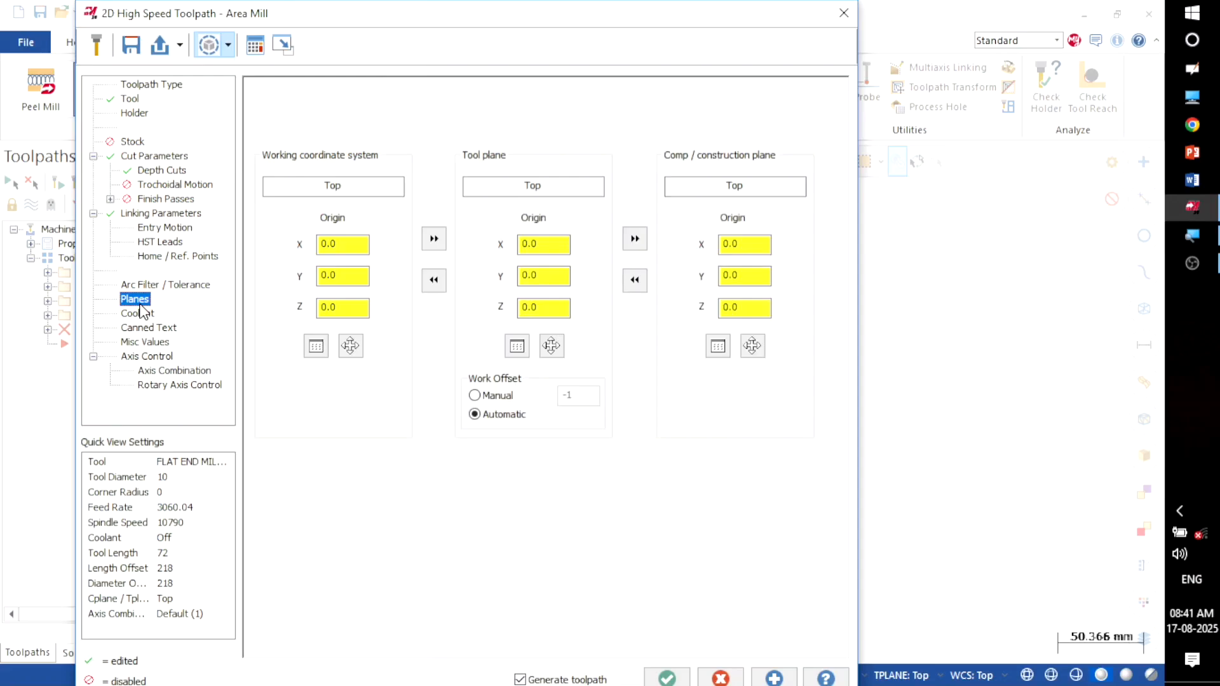
Step: Accept the settings and generate the 2D High Speed Area Mill toolpath as operation 5
click(660, 677)
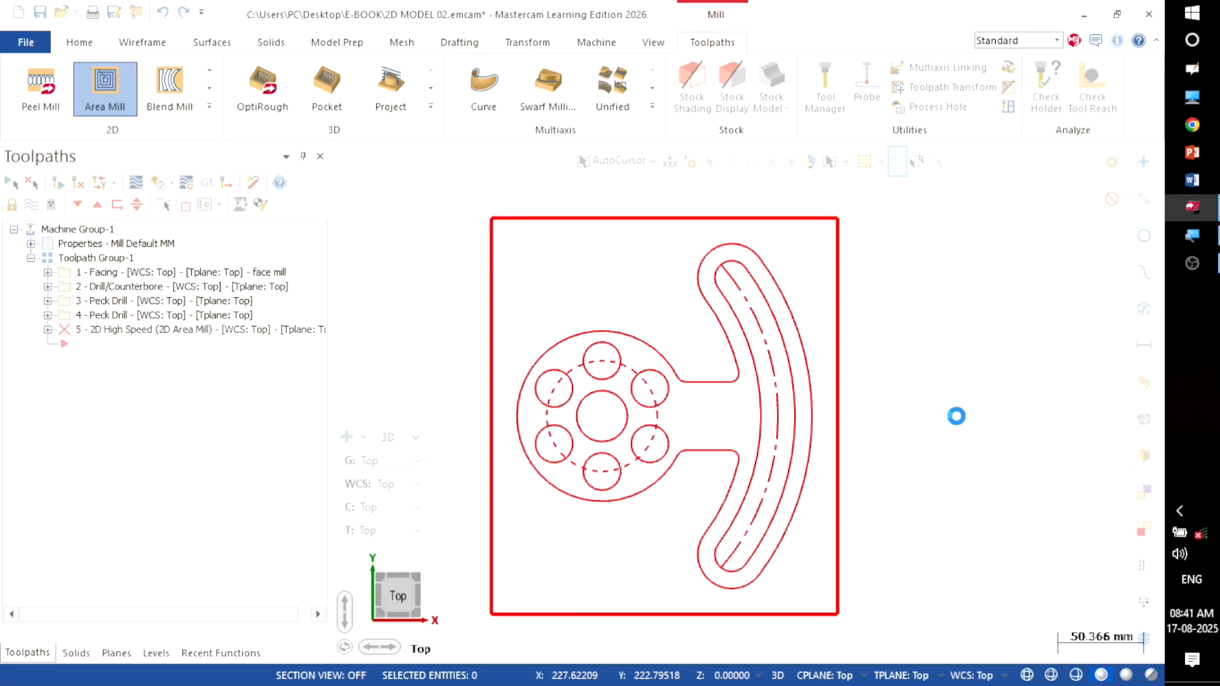
click(1192, 264)
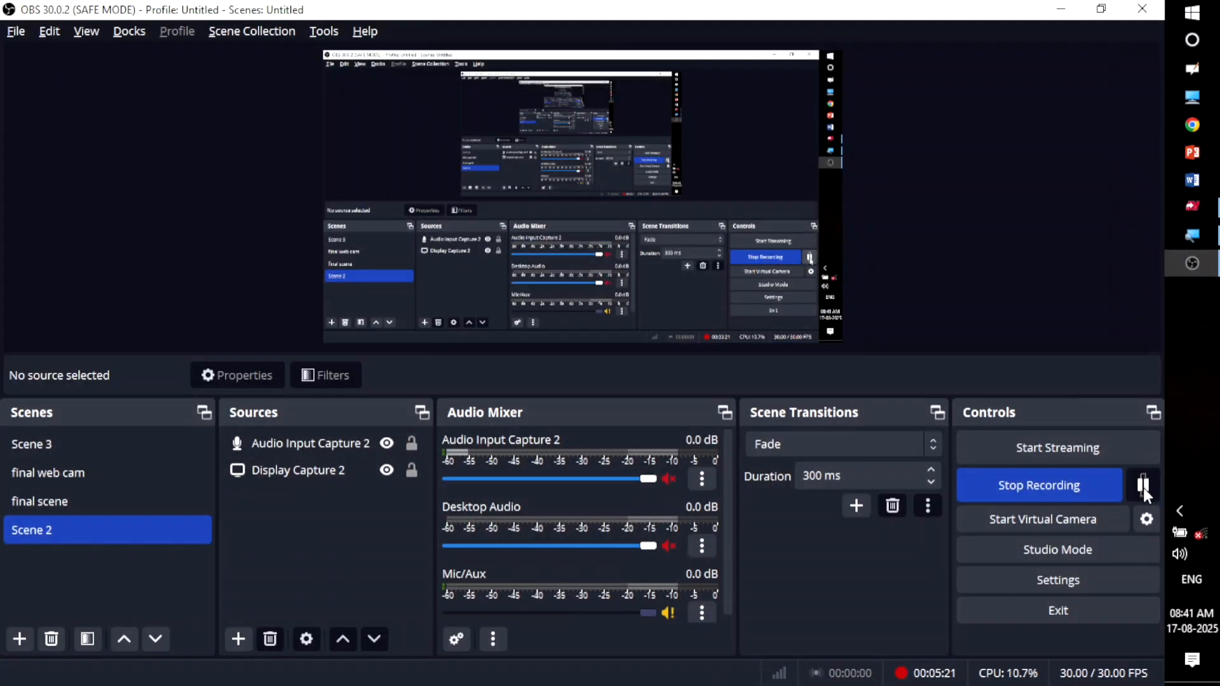
click(1151, 481)
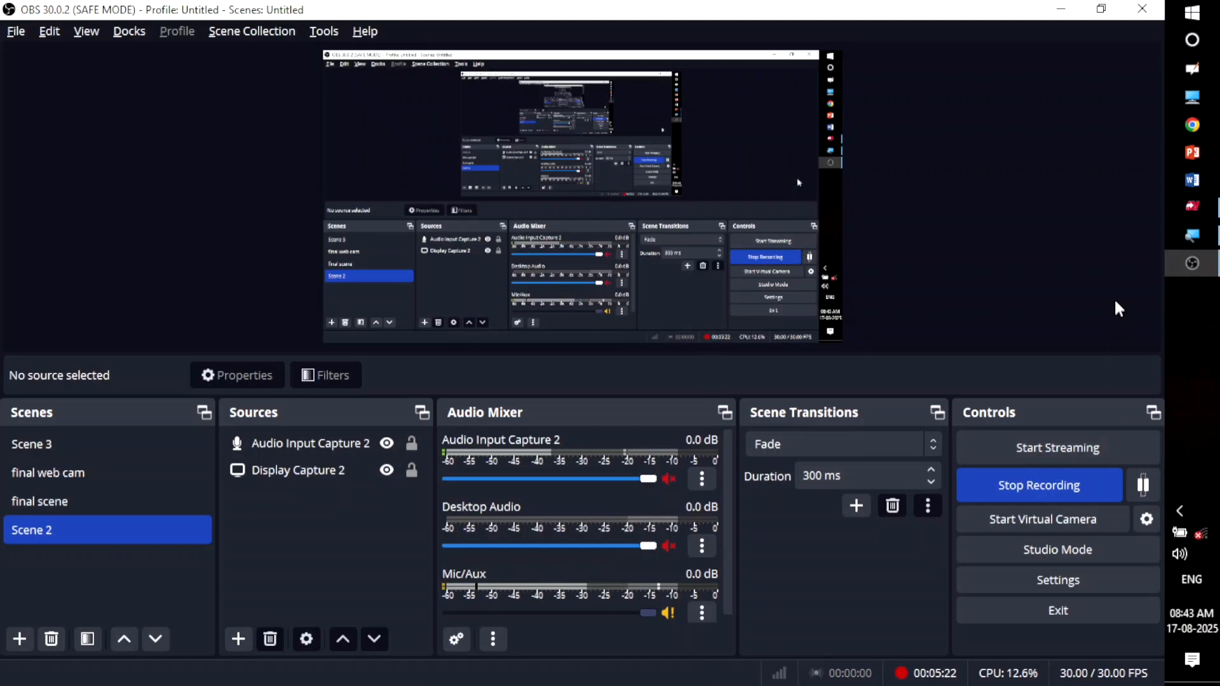
click(1192, 207)
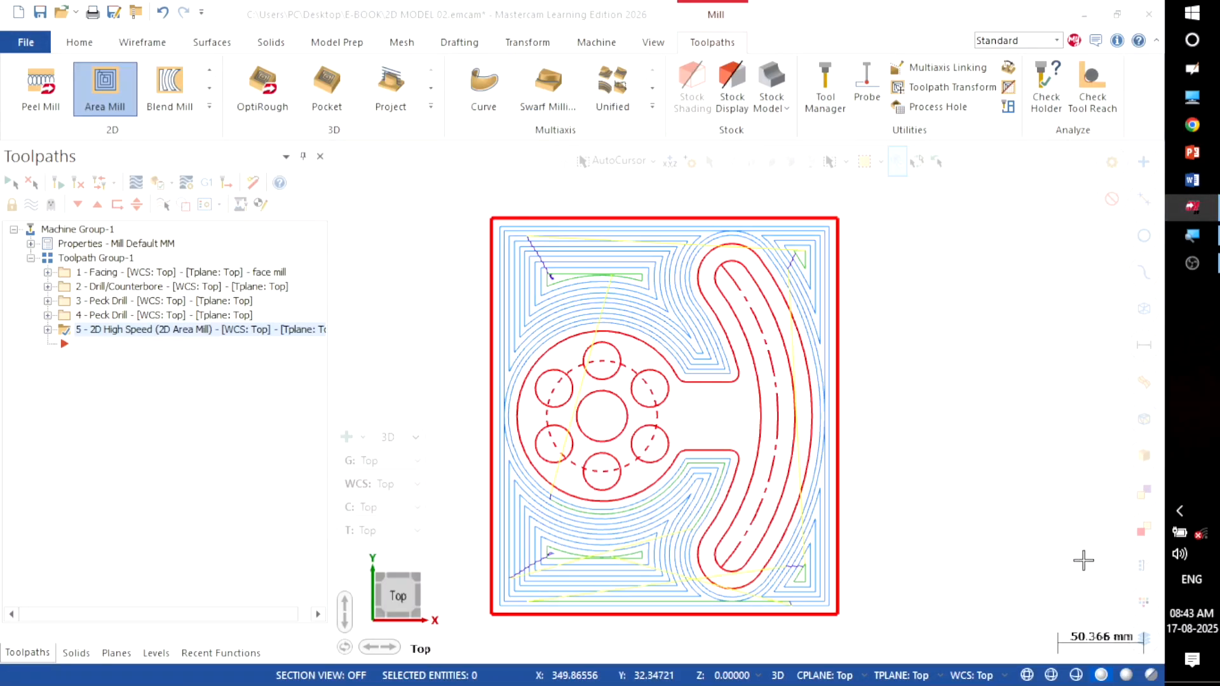
scroll(962, 442, down, 1)
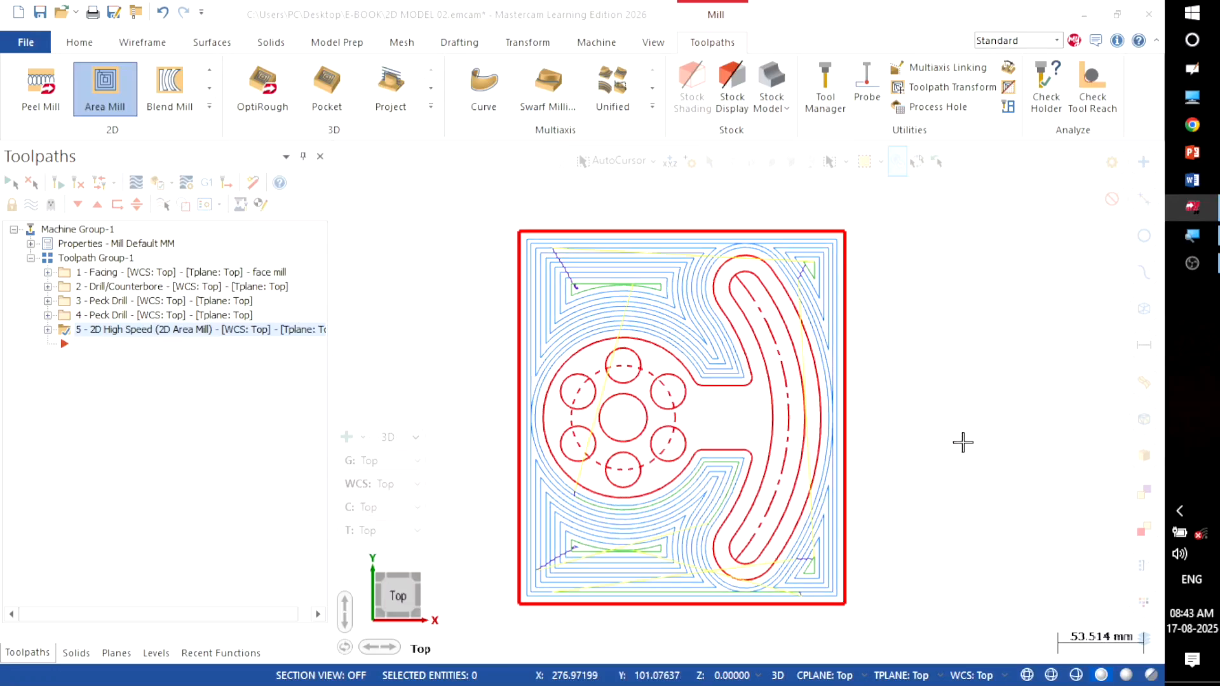
scroll(963, 442, up, 1)
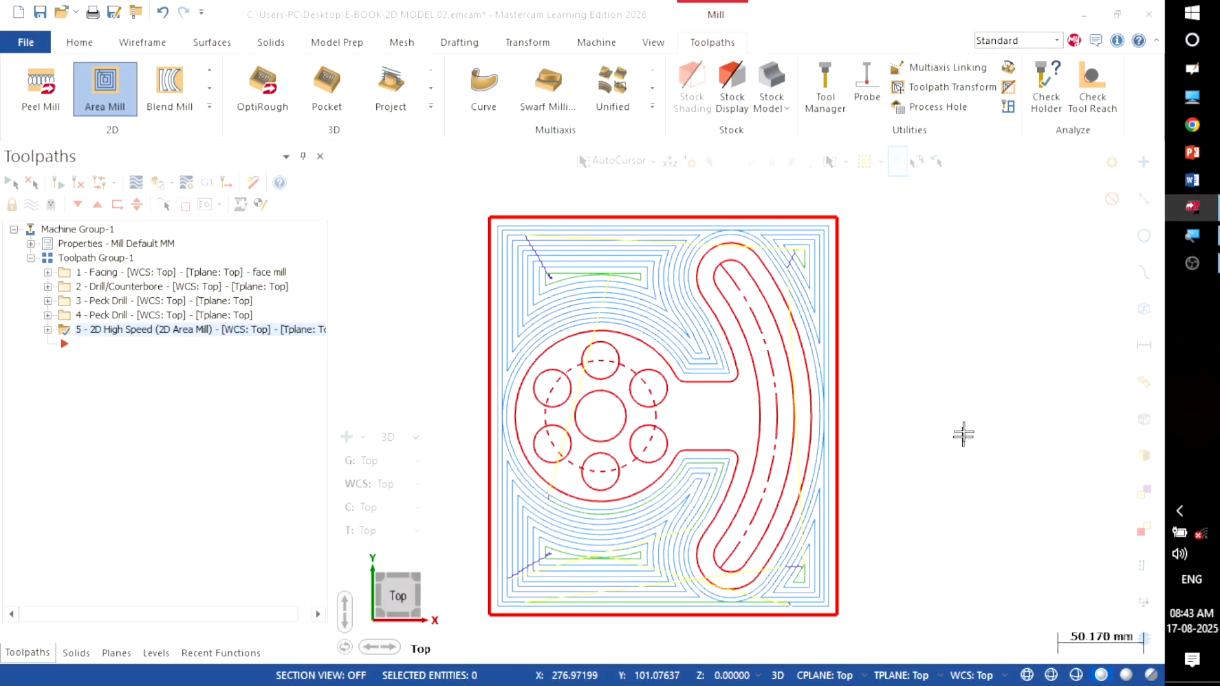
Step: Inspect the area mill passes in isometric view, then return to the Top view
right_click(975, 295)
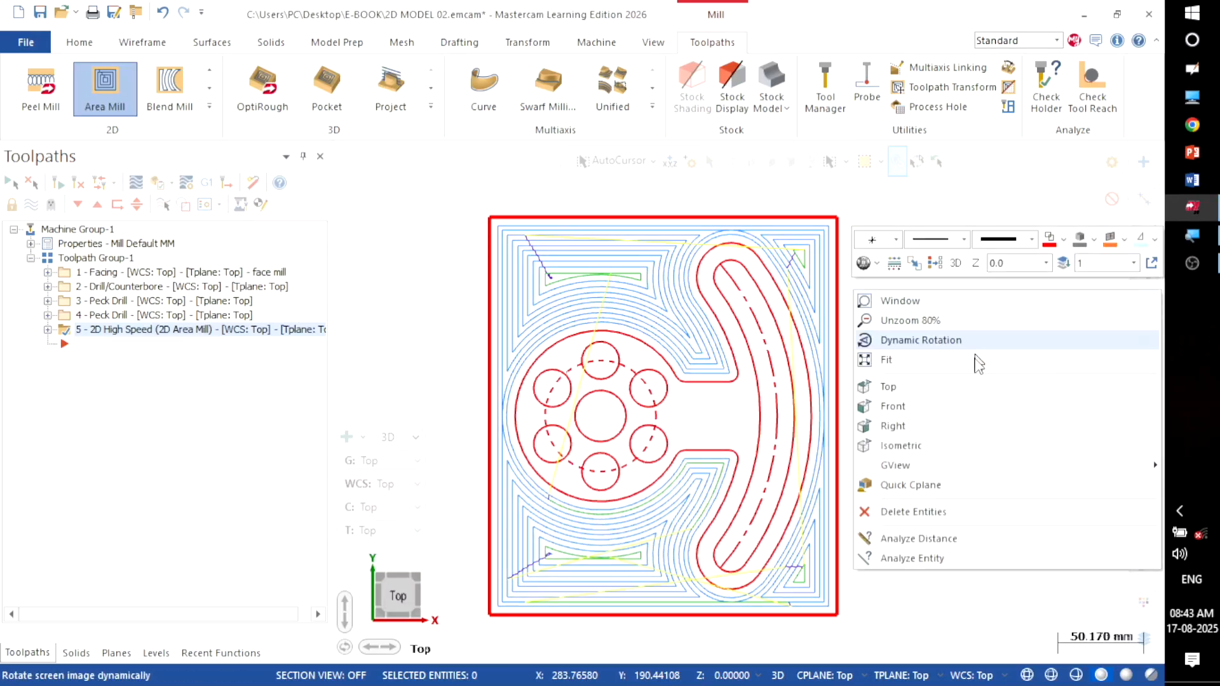
click(959, 445)
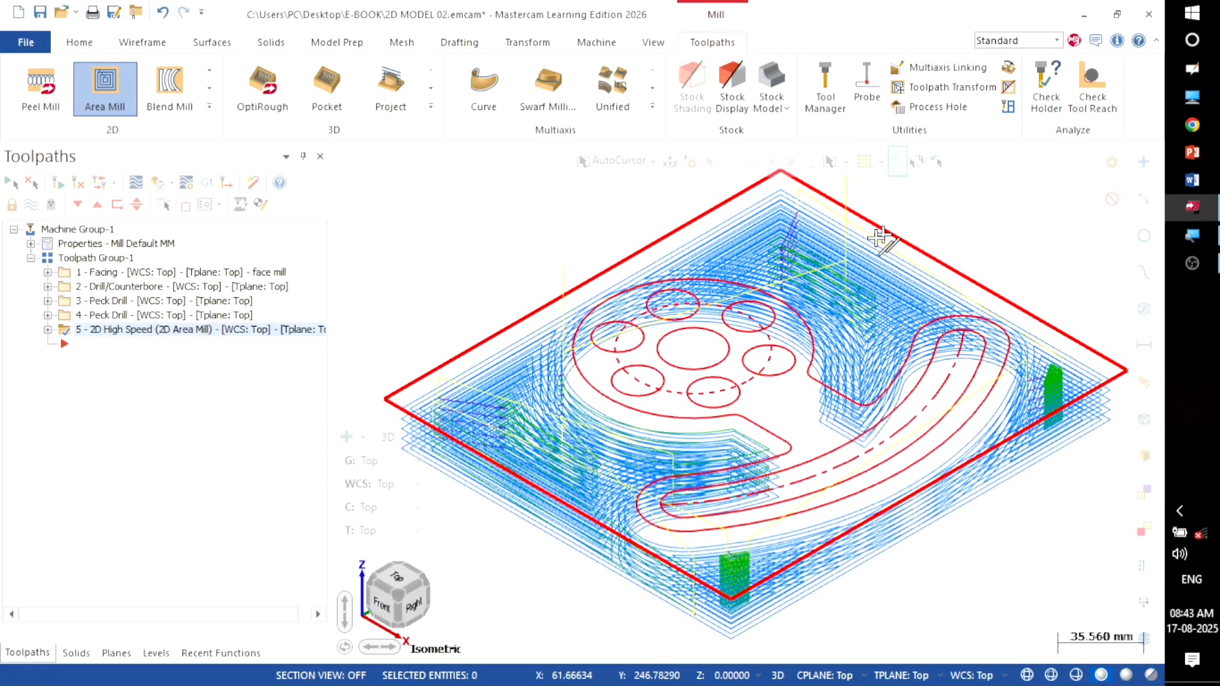
scroll(560, 226, down, 2)
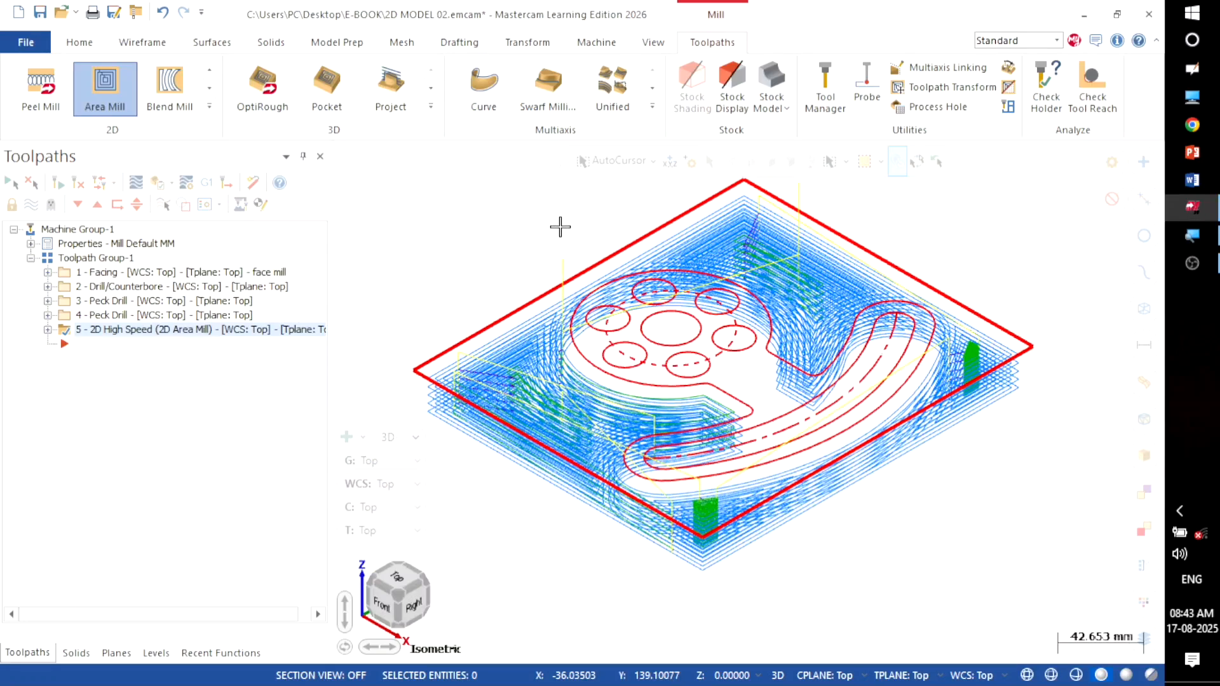
right_click(1027, 220)
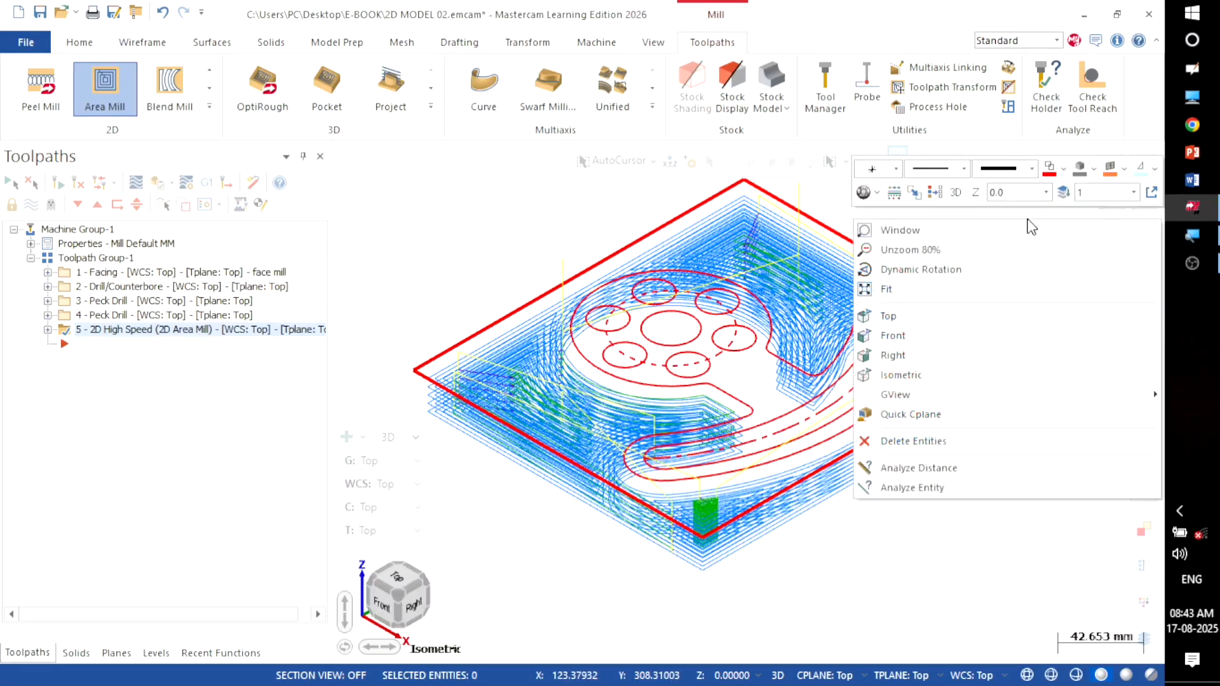
click(1007, 317)
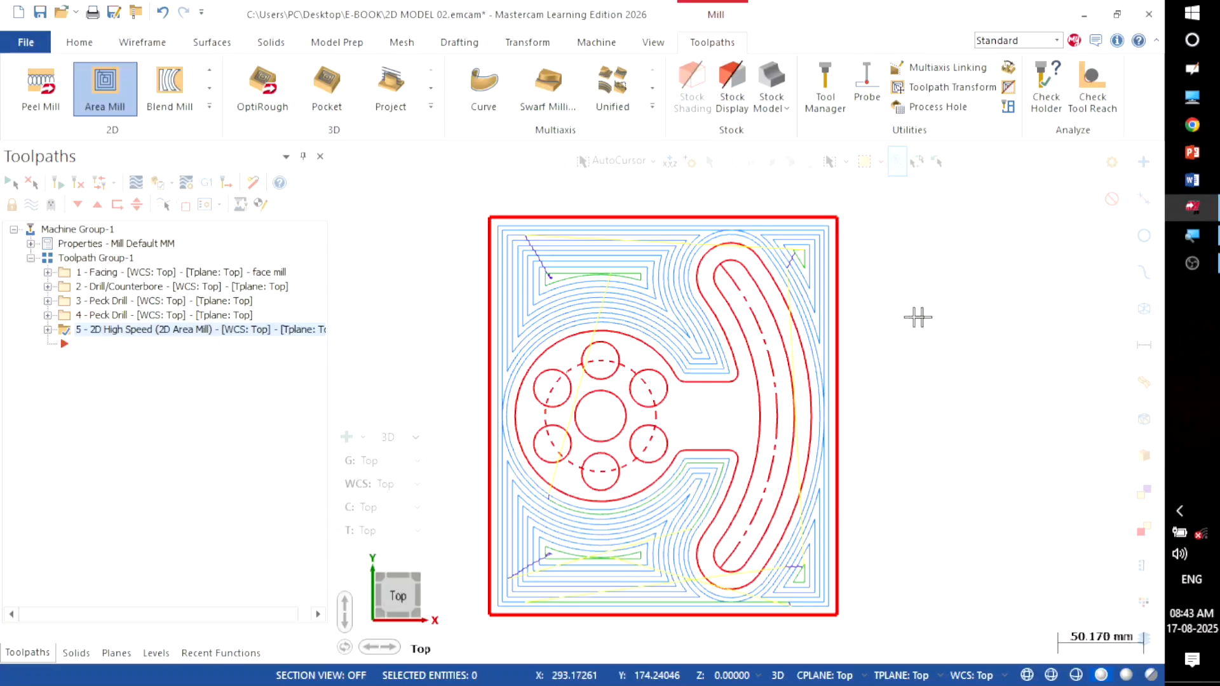
scroll(952, 302, up, 1)
scroll(966, 283, down, 1)
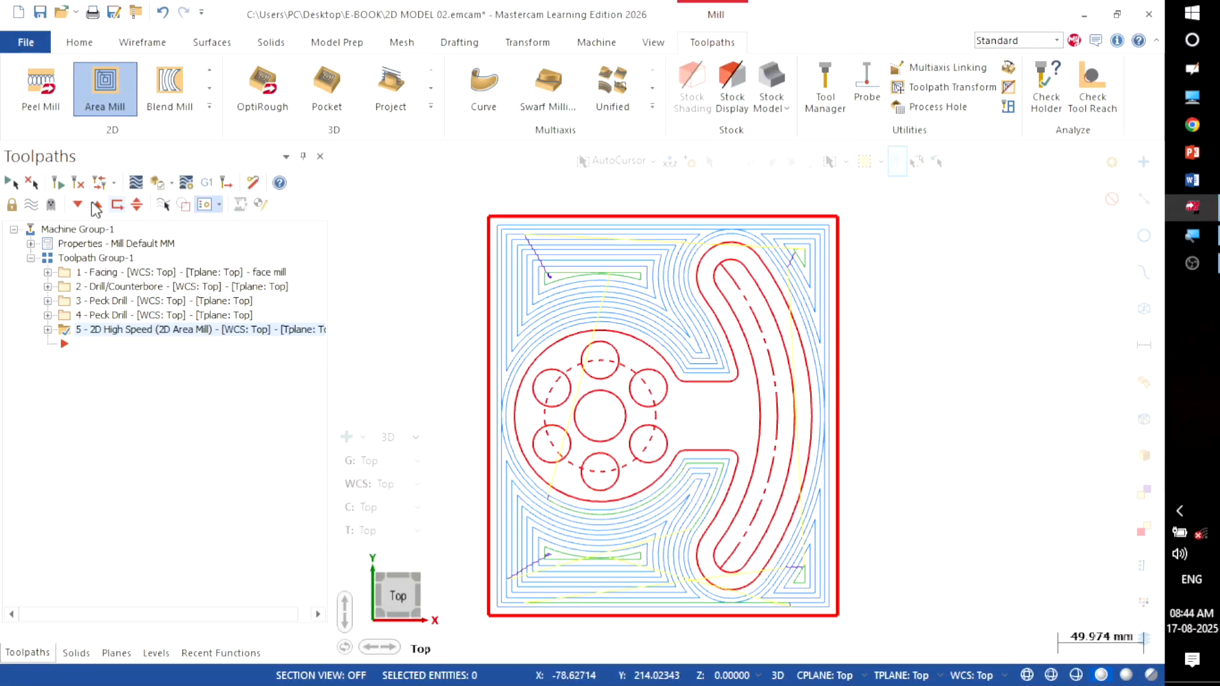
Step: Hide operation 5's toolpath and delete the slot's upper and lower dashed centreline arcs
click(31, 204)
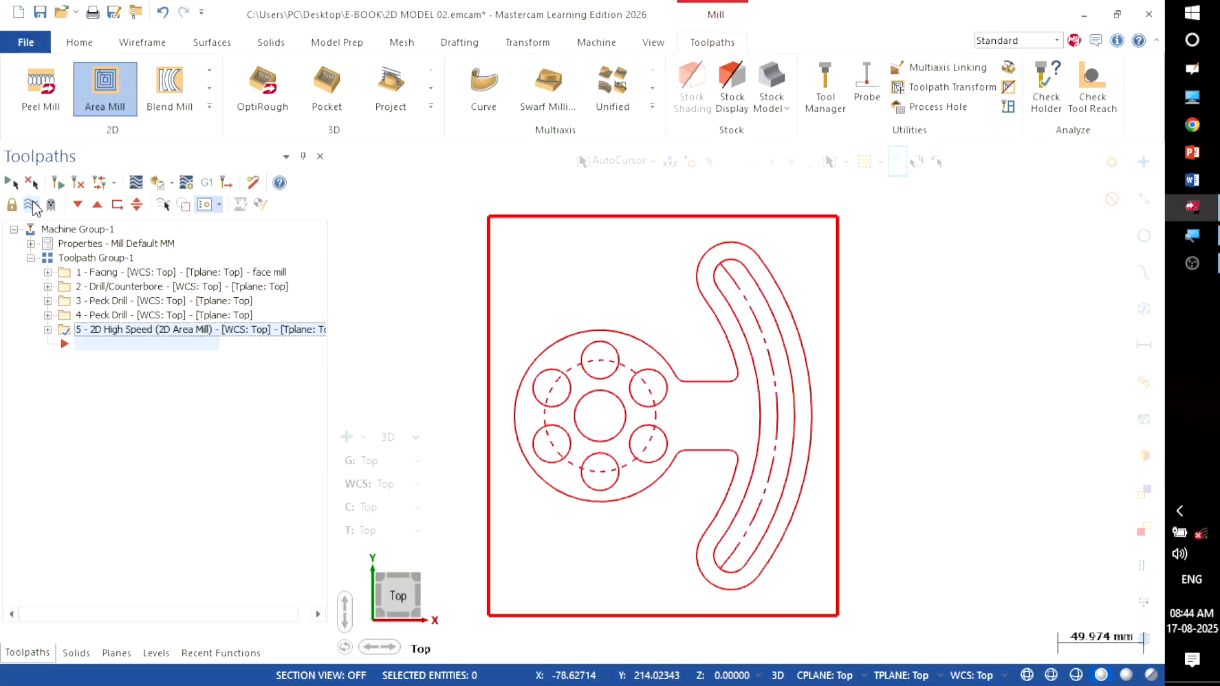
scroll(749, 303, up, 1)
click(749, 303)
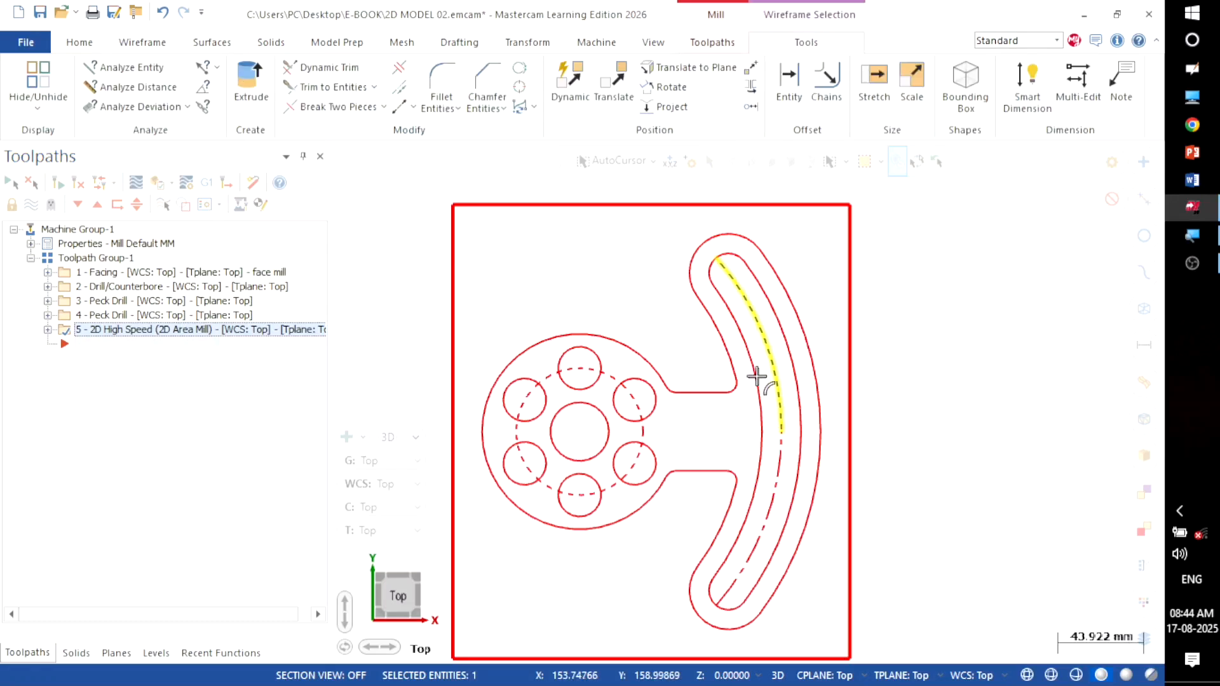
click(776, 456)
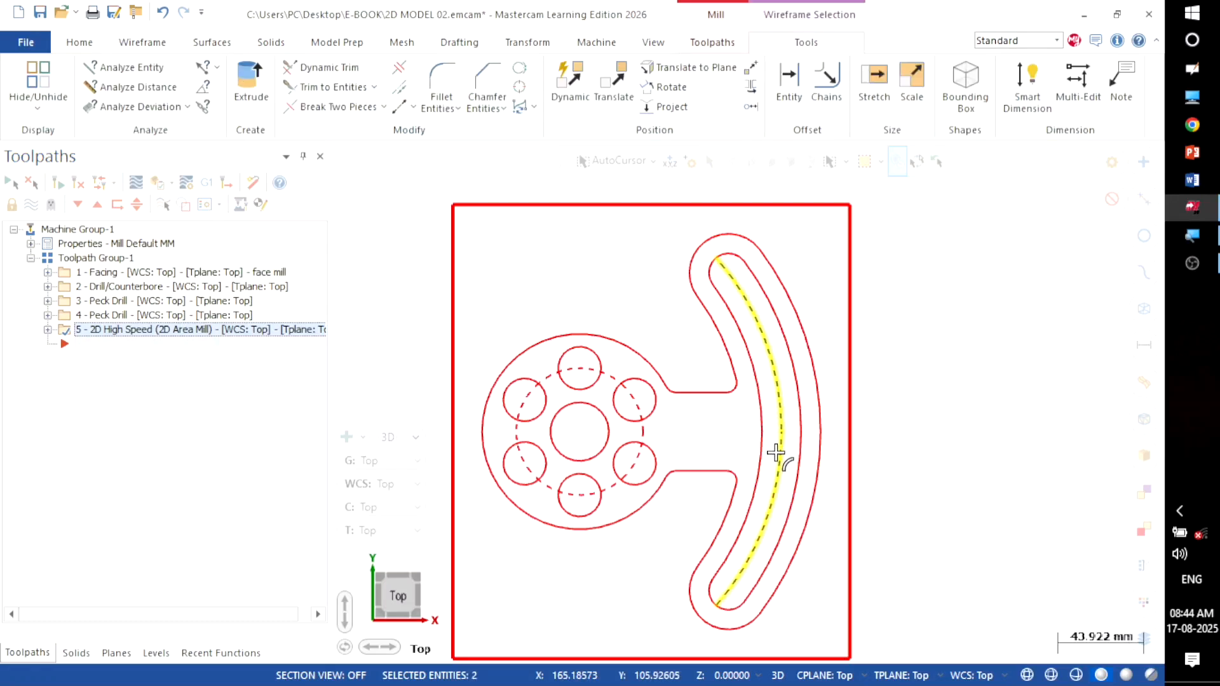
key(Delete)
scroll(966, 281, down, 1)
scroll(972, 281, down, 1)
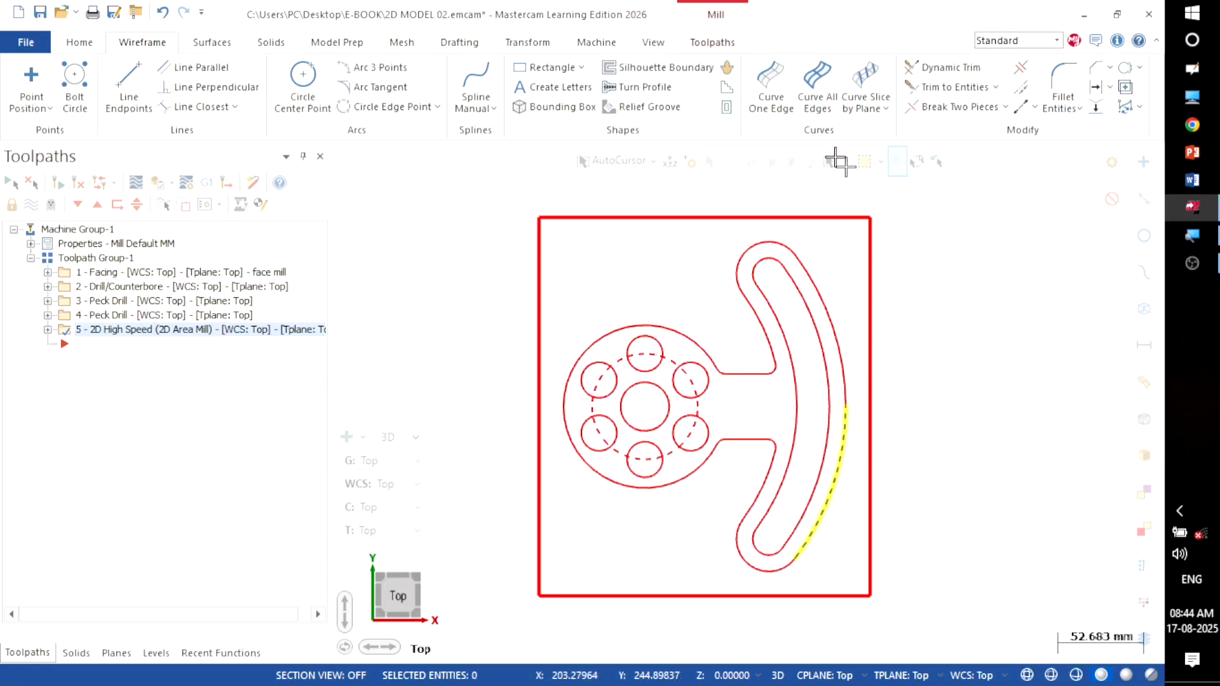
click(705, 45)
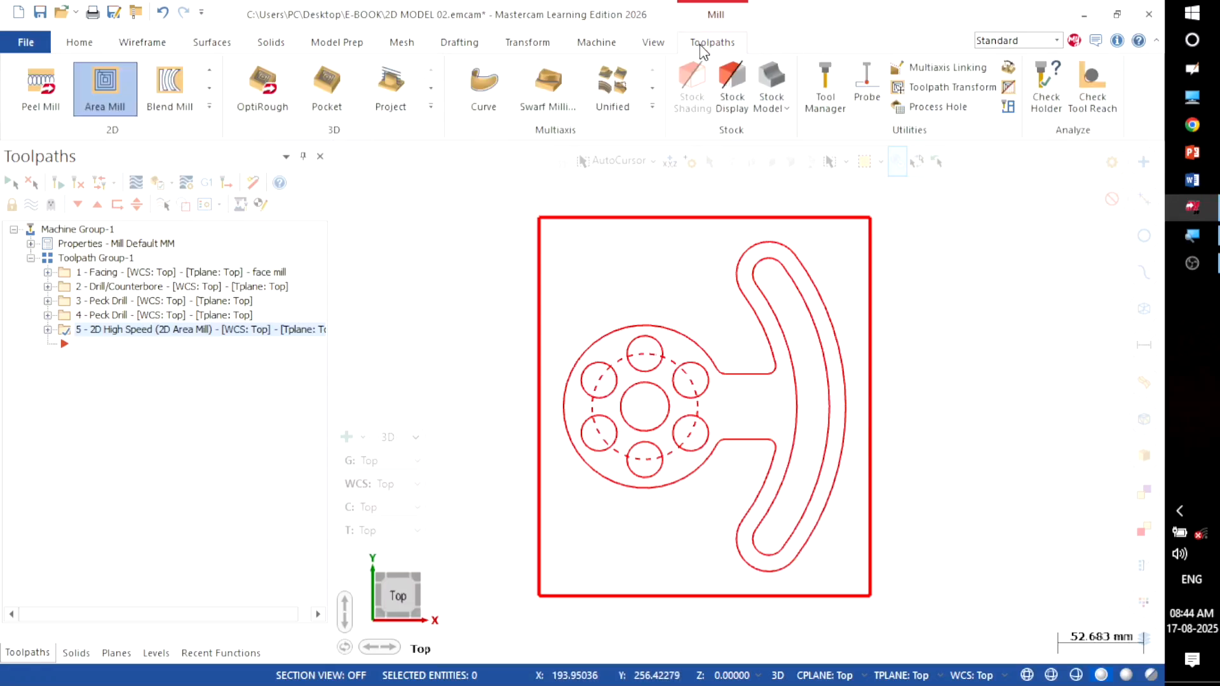
Step: Start a Slot Mill from the 2D gallery and chain the curved slot's inner contour
click(209, 109)
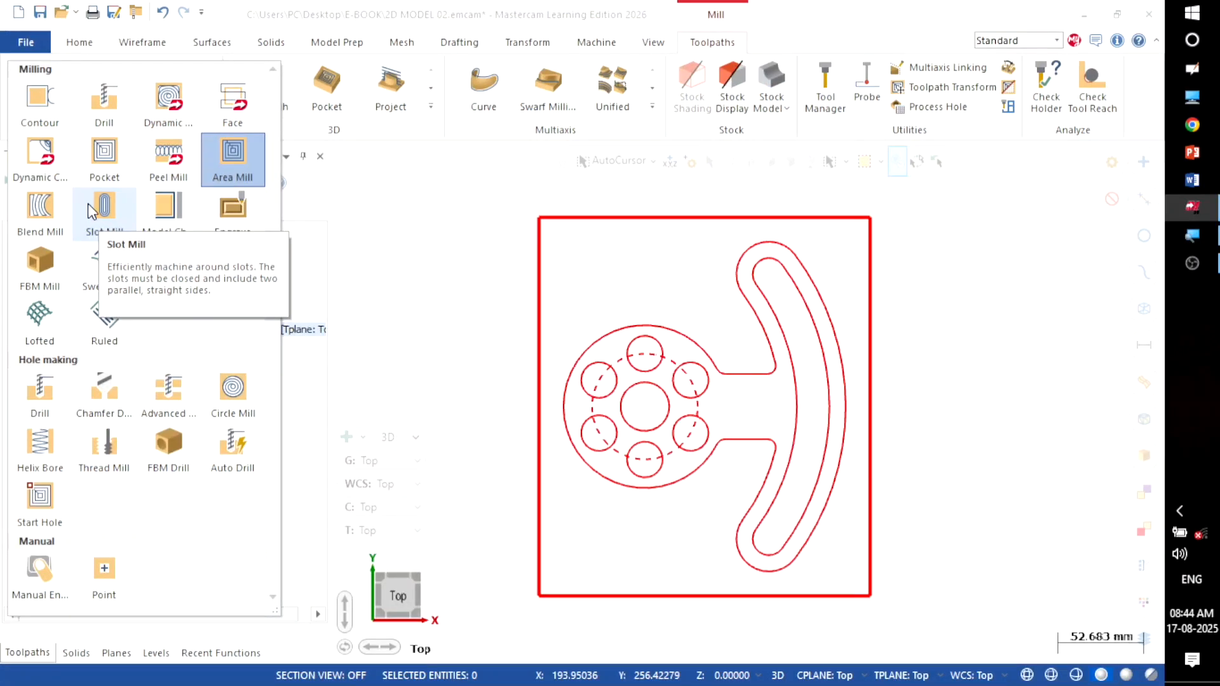
click(88, 204)
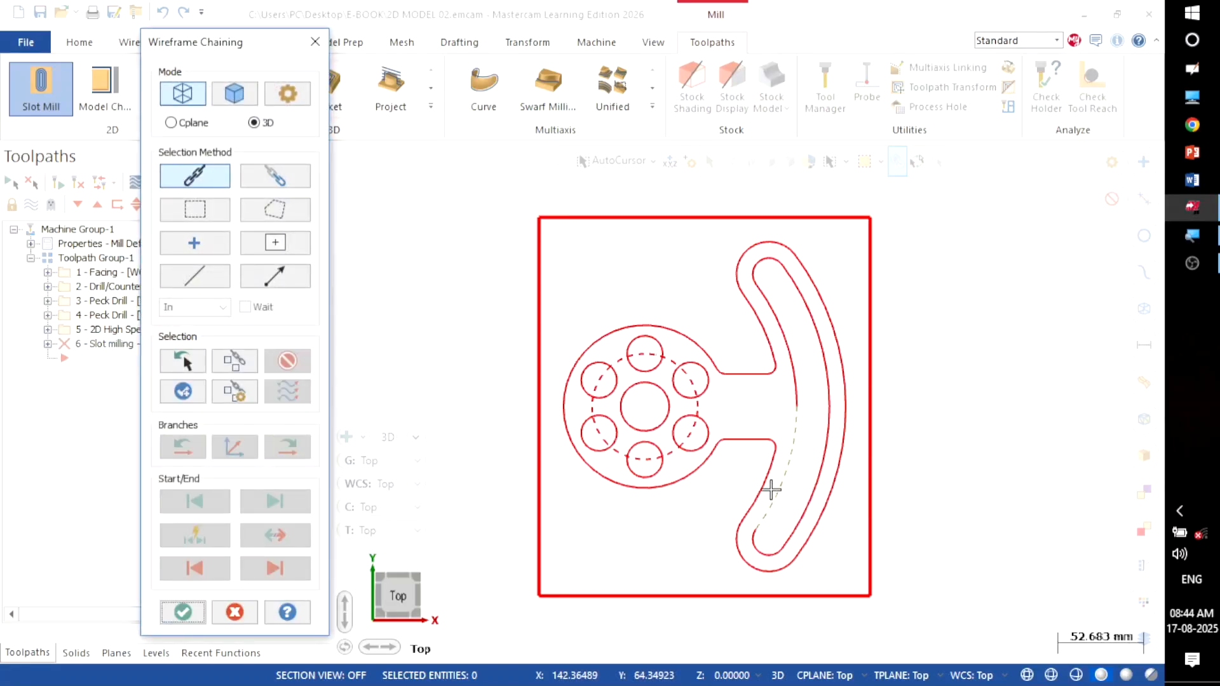
click(770, 489)
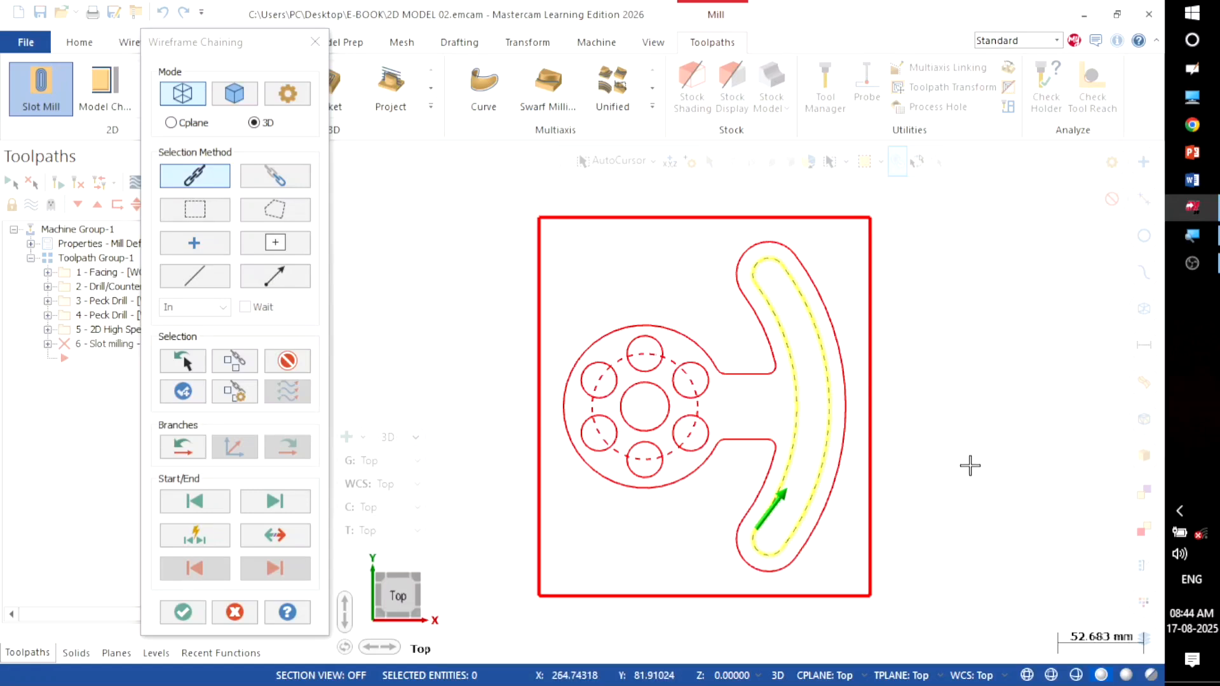
click(184, 613)
Step: Confirm the slot chain and load tool 218, the 10 mm flat end mill
click(183, 613)
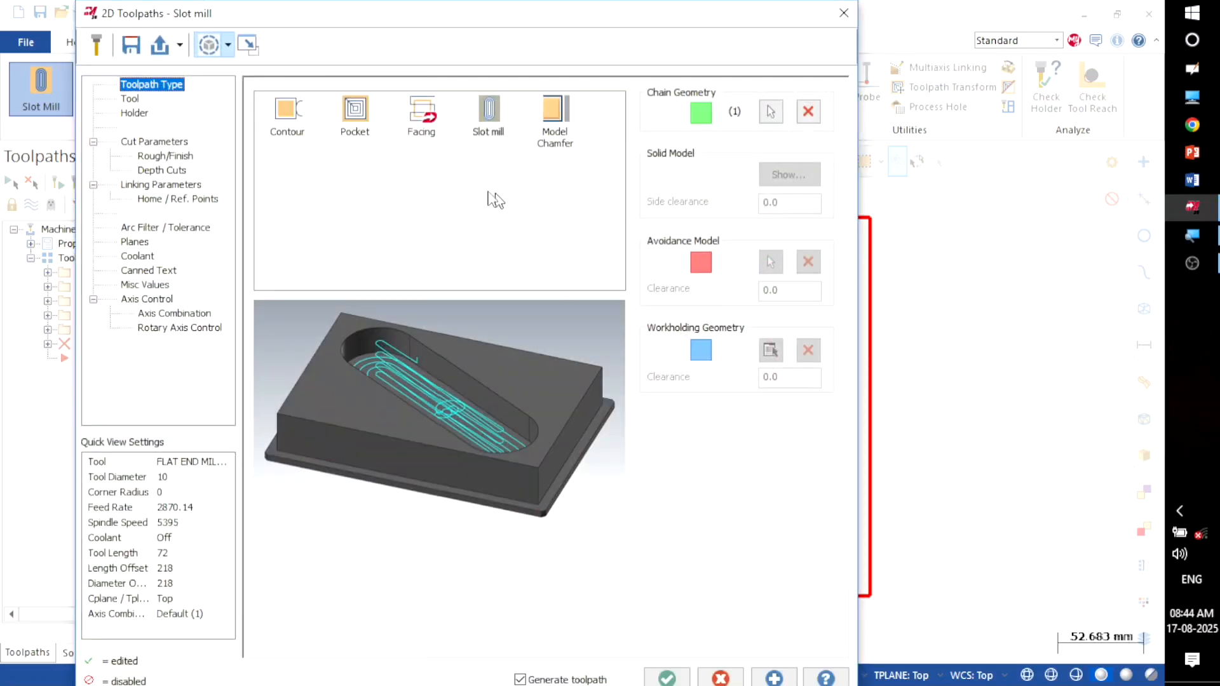
click(132, 100)
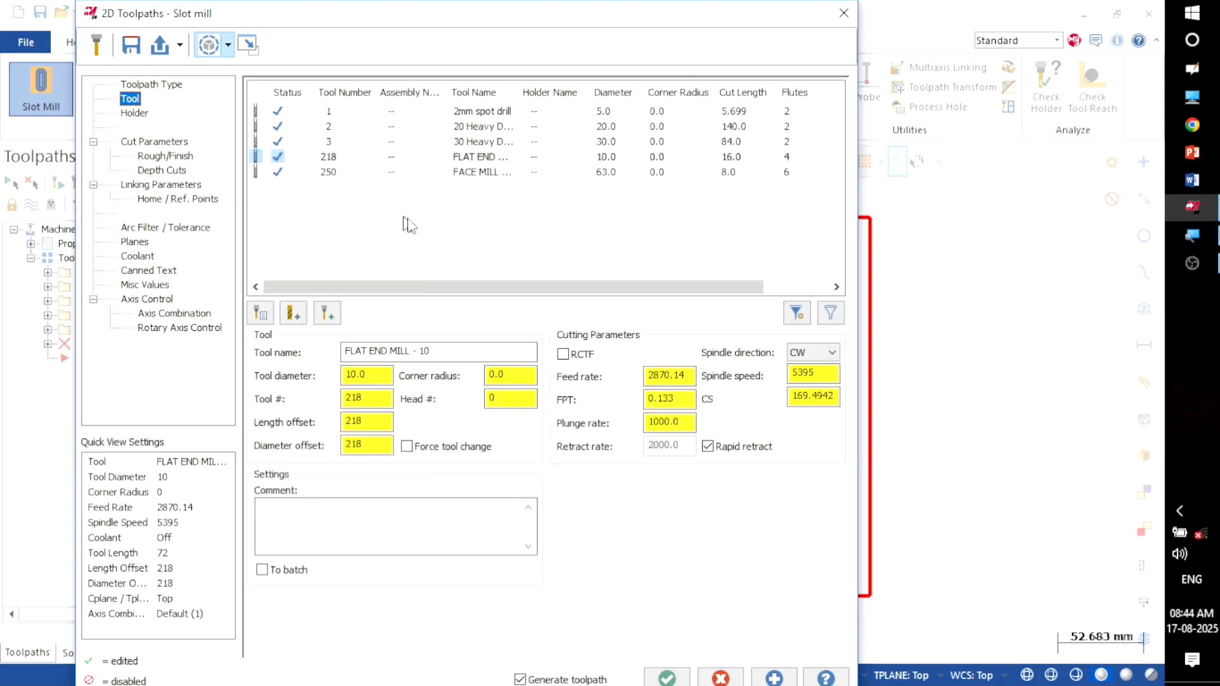
click(580, 164)
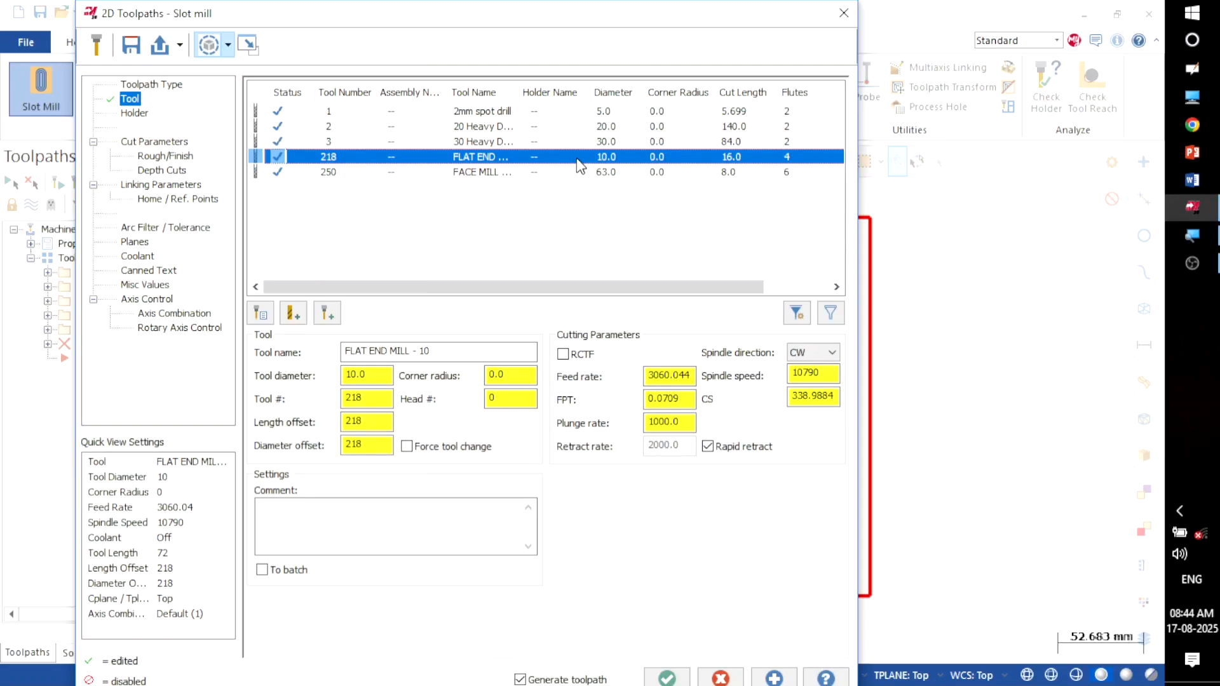
click(156, 145)
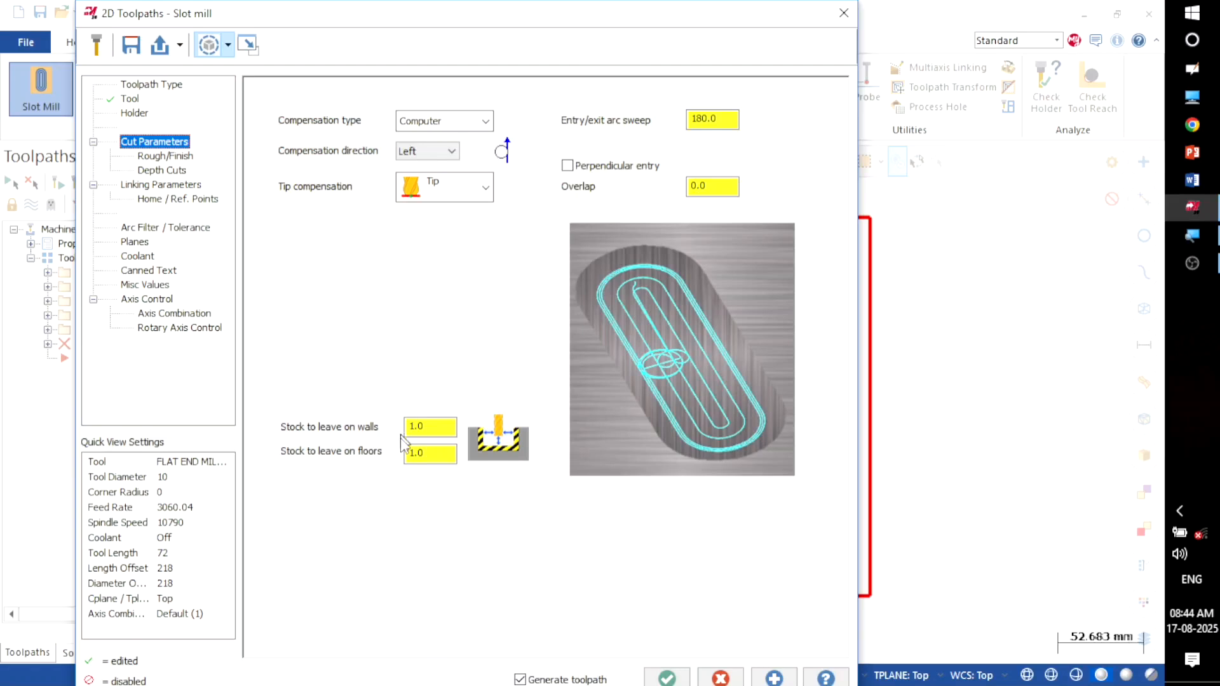
Step: Set the Slot Mill's stock to leave on walls and floors to 0
double_click(448, 428)
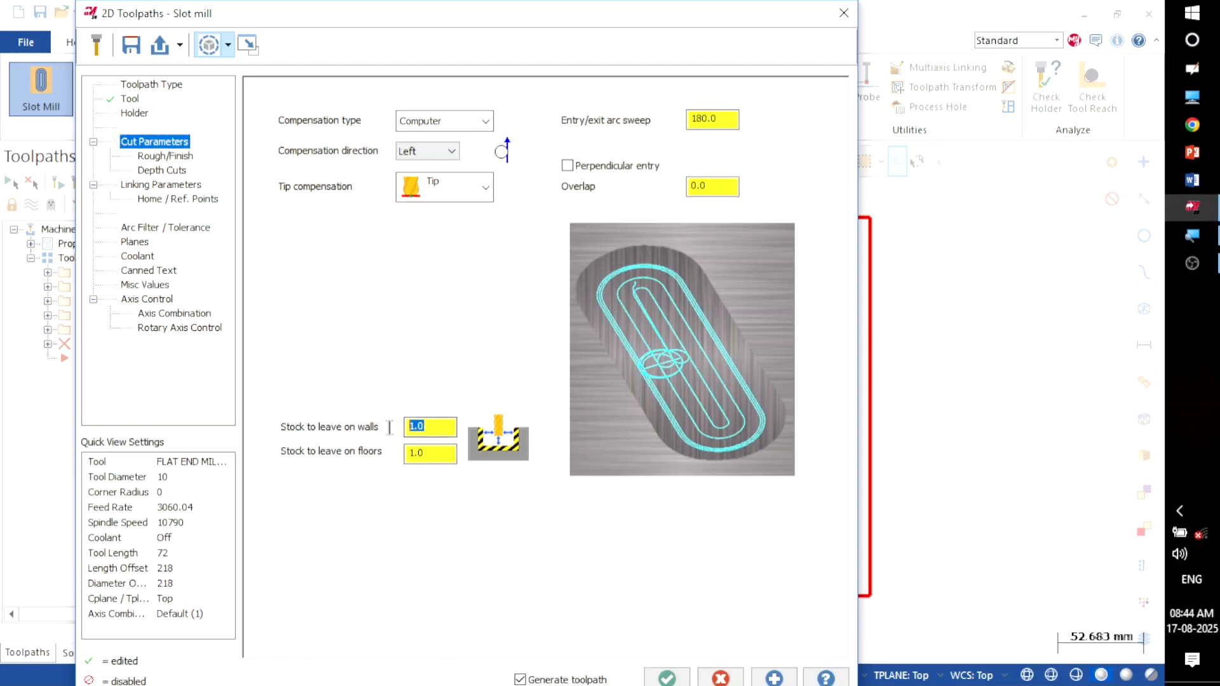
text(0)
double_click(441, 459)
text(0)
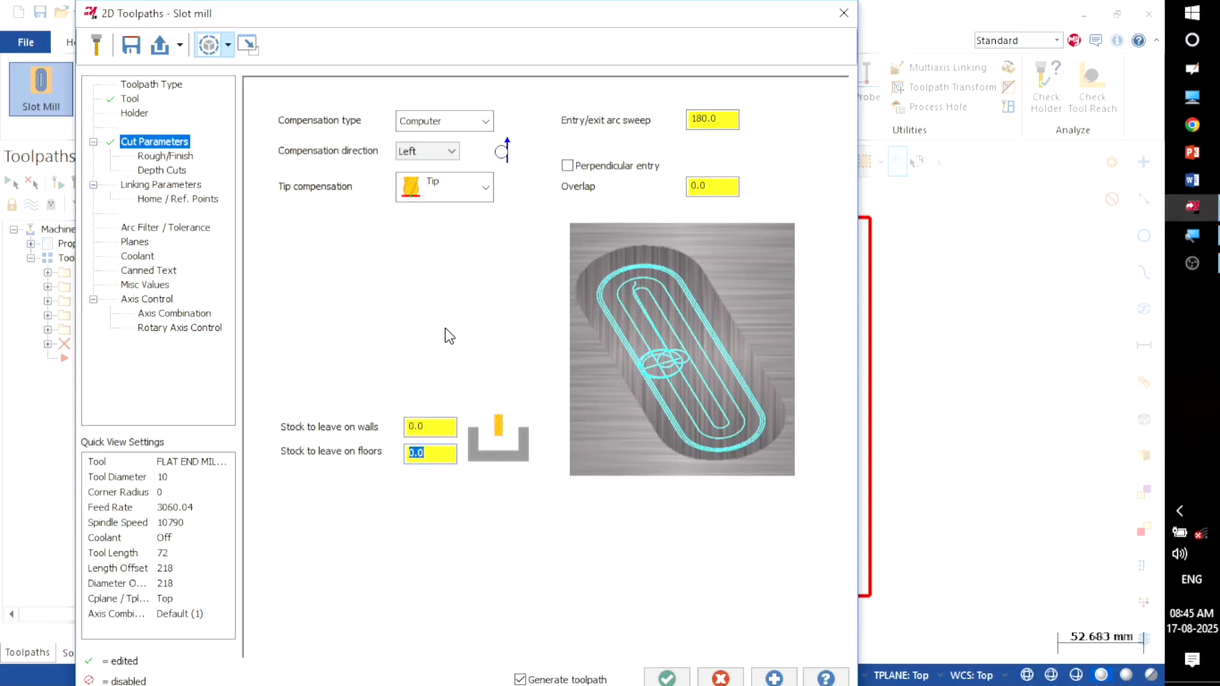
click(157, 157)
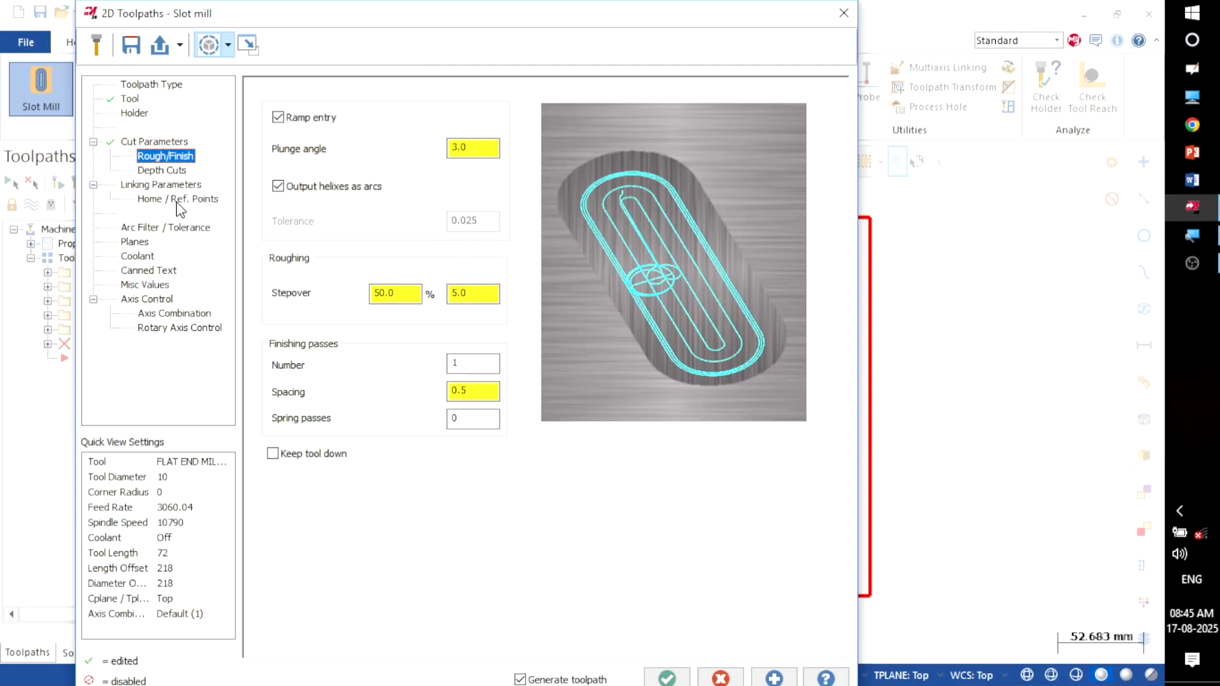
Step: Set the Slot Mill's depth cuts to a maximum rough step of 5
click(163, 169)
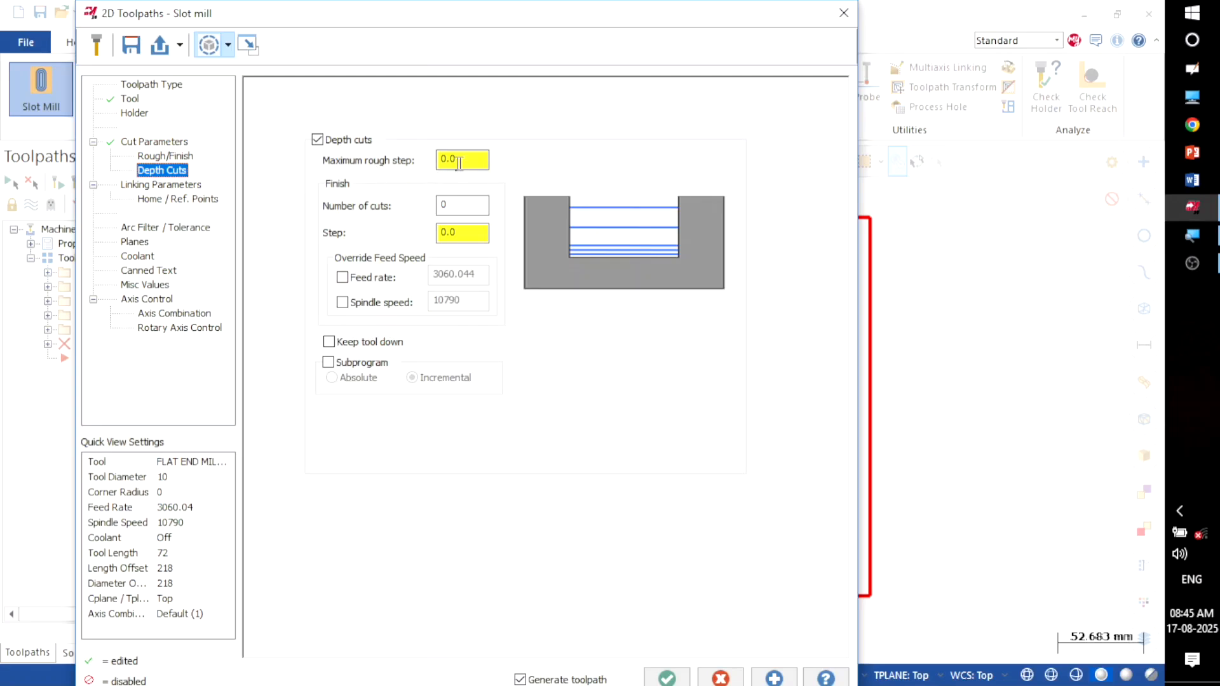
drag(458, 164, 394, 172)
text(5)
Step: Turn on clearance at 50 and make retract, feed plane and depth heights absolute
click(136, 185)
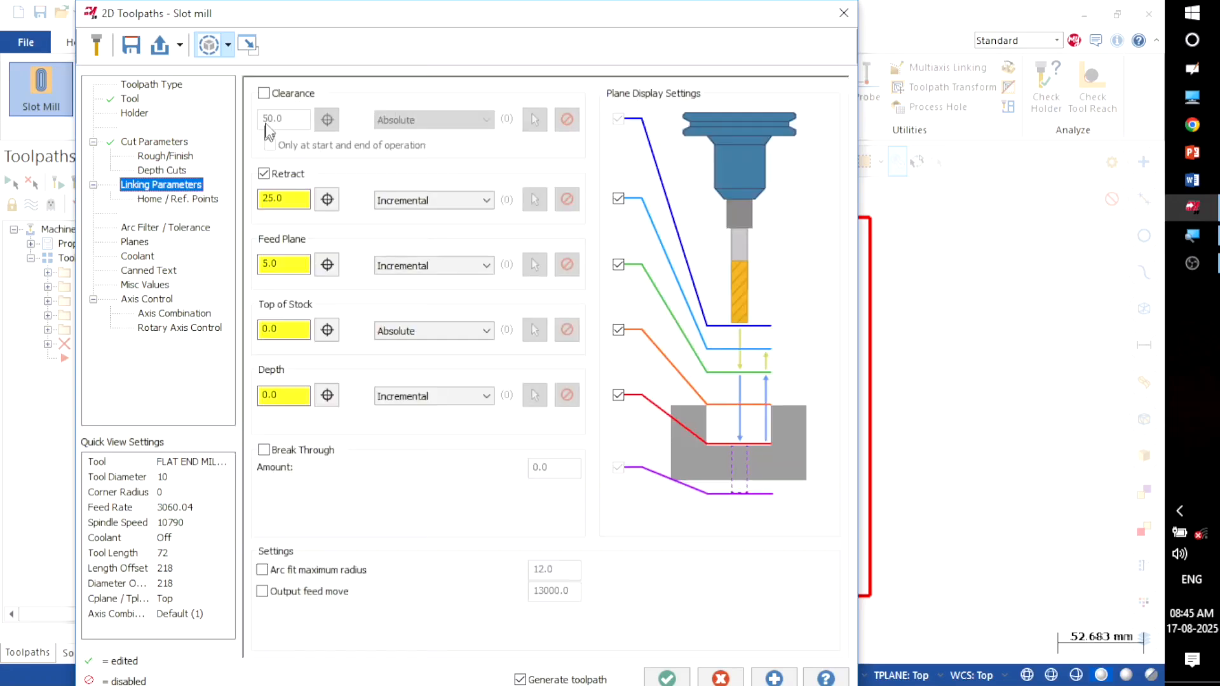
click(271, 94)
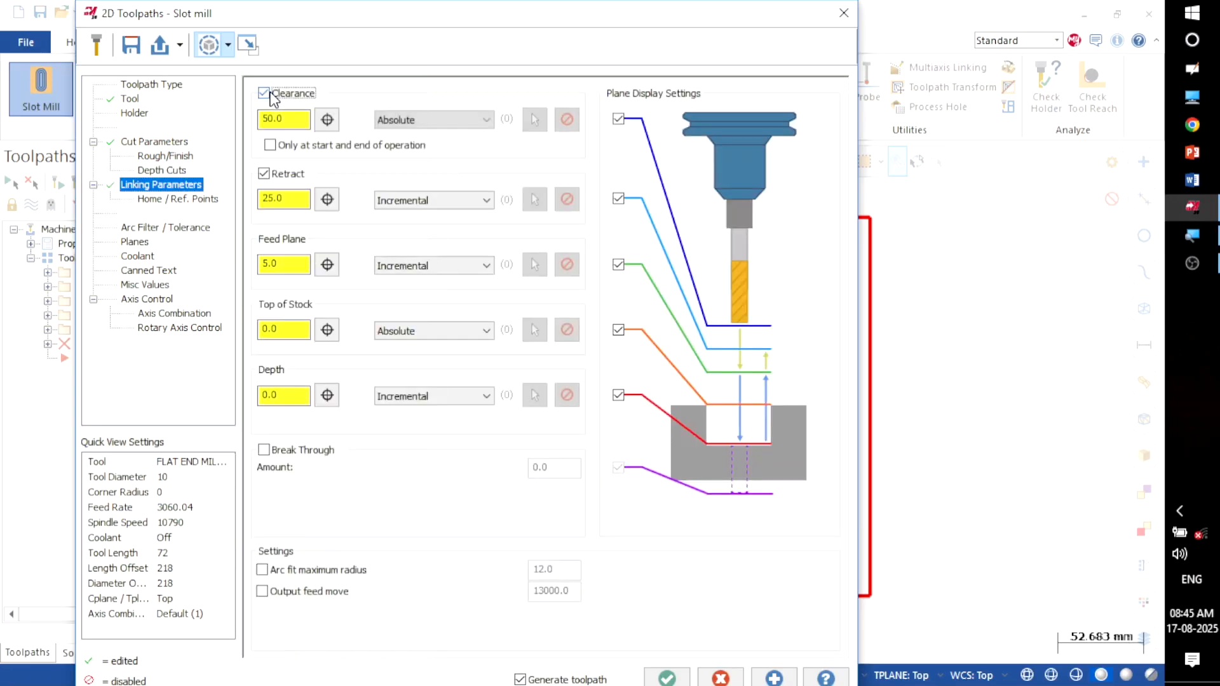
click(390, 202)
click(390, 216)
click(395, 265)
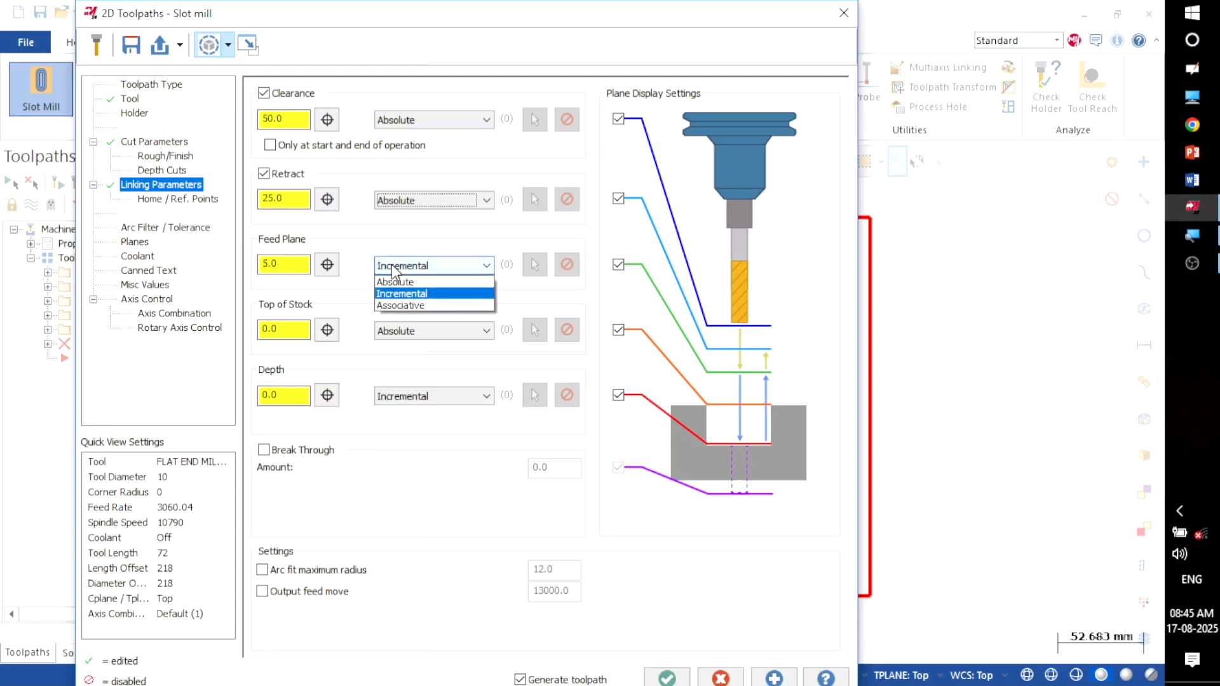
click(394, 282)
click(400, 396)
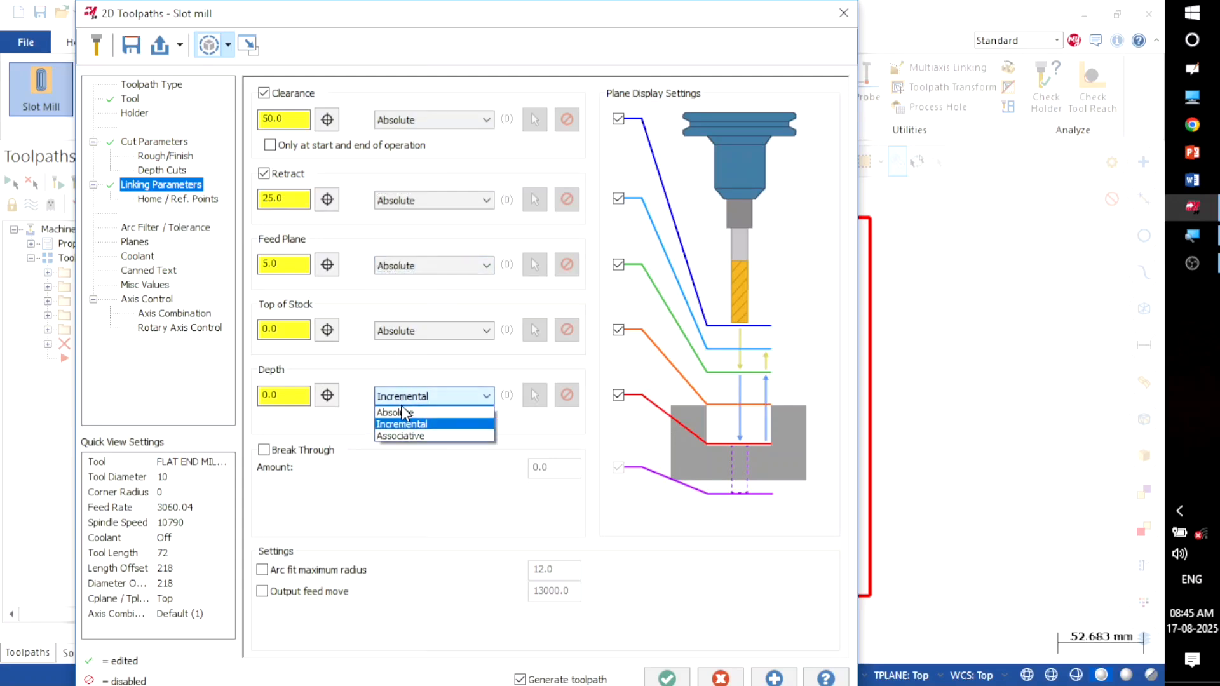
click(383, 412)
Step: Set the slot cutting depth to -25 and generate the Slot Mill as operation 6
key(shift+Tab)
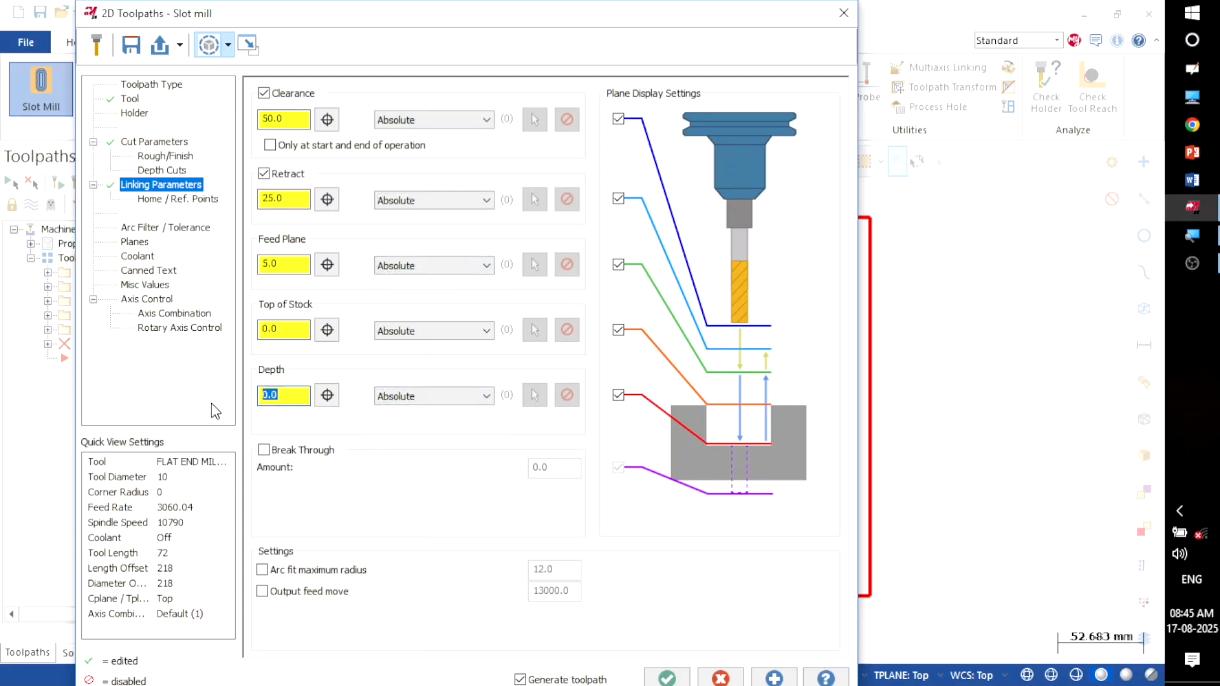
text(-)
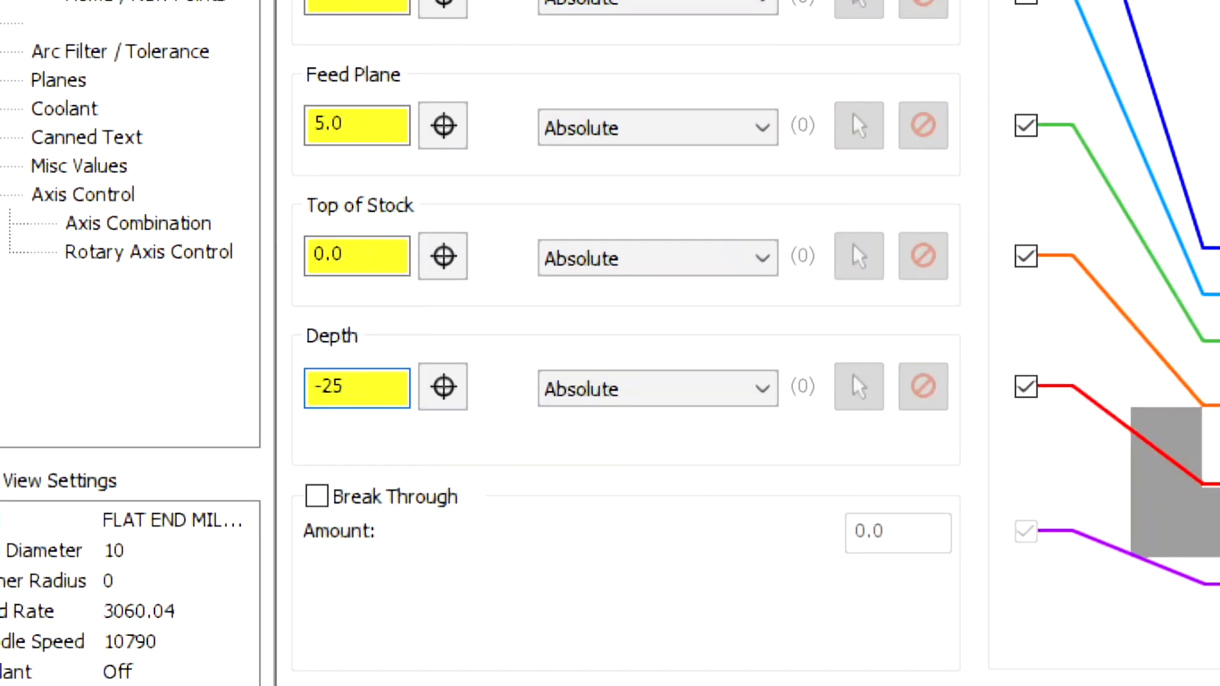
text(25)
key(Return)
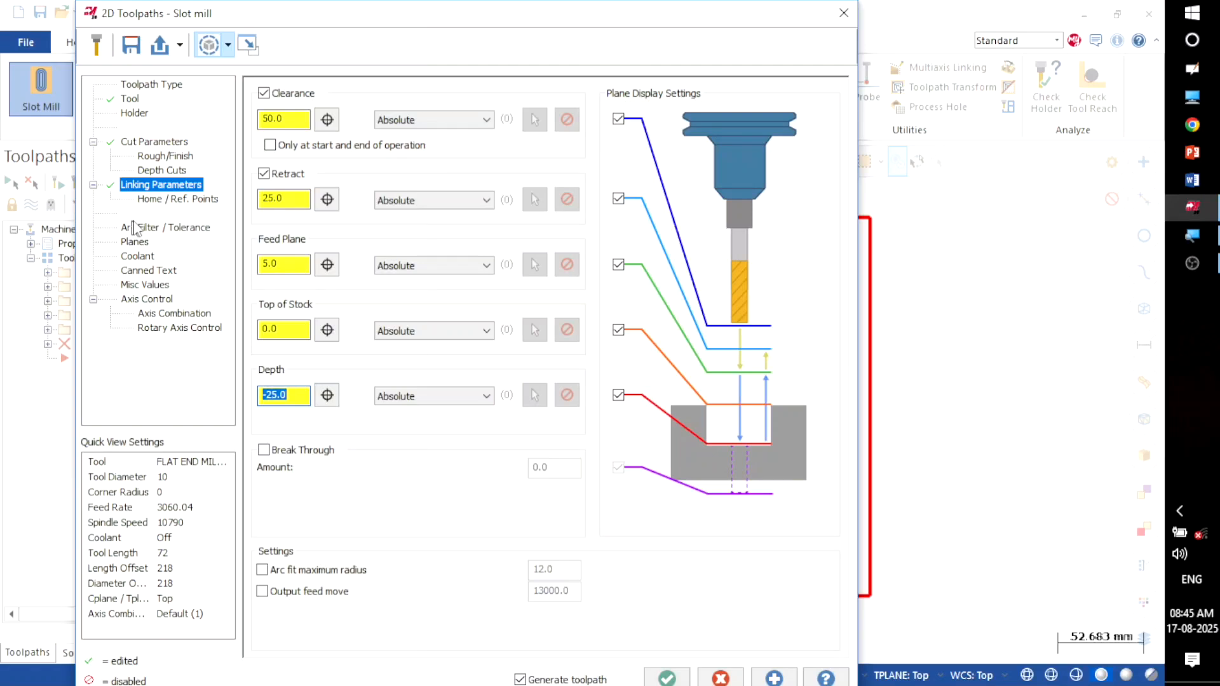
click(137, 246)
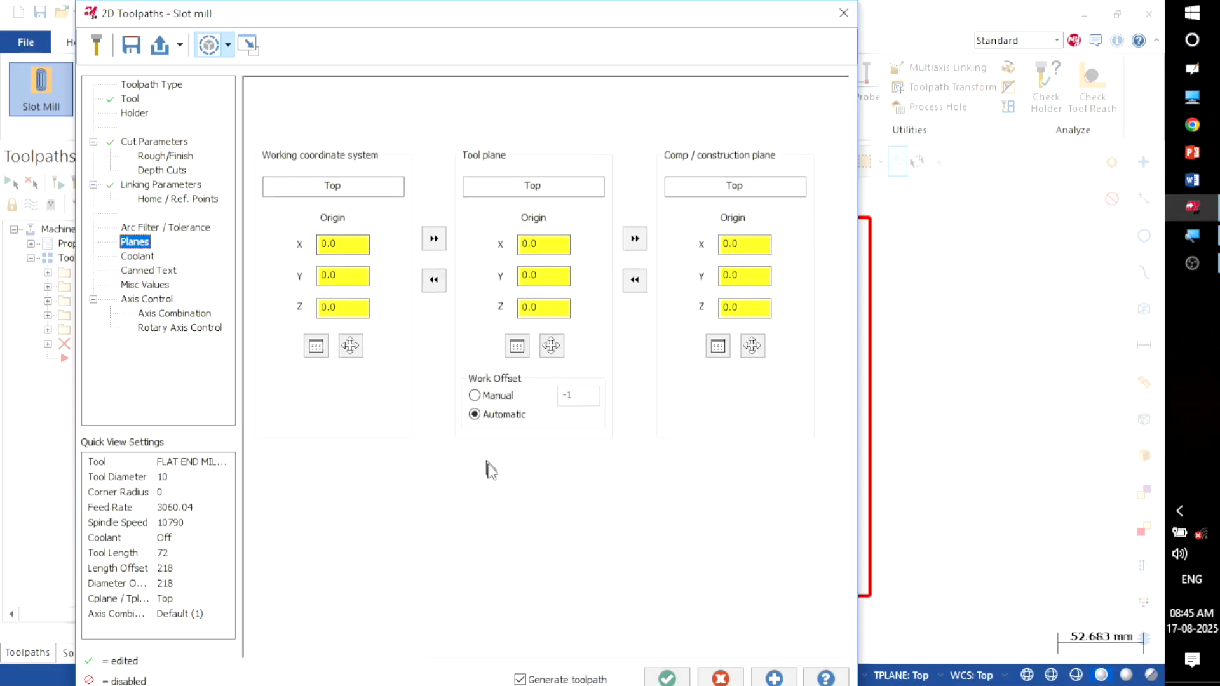
click(663, 677)
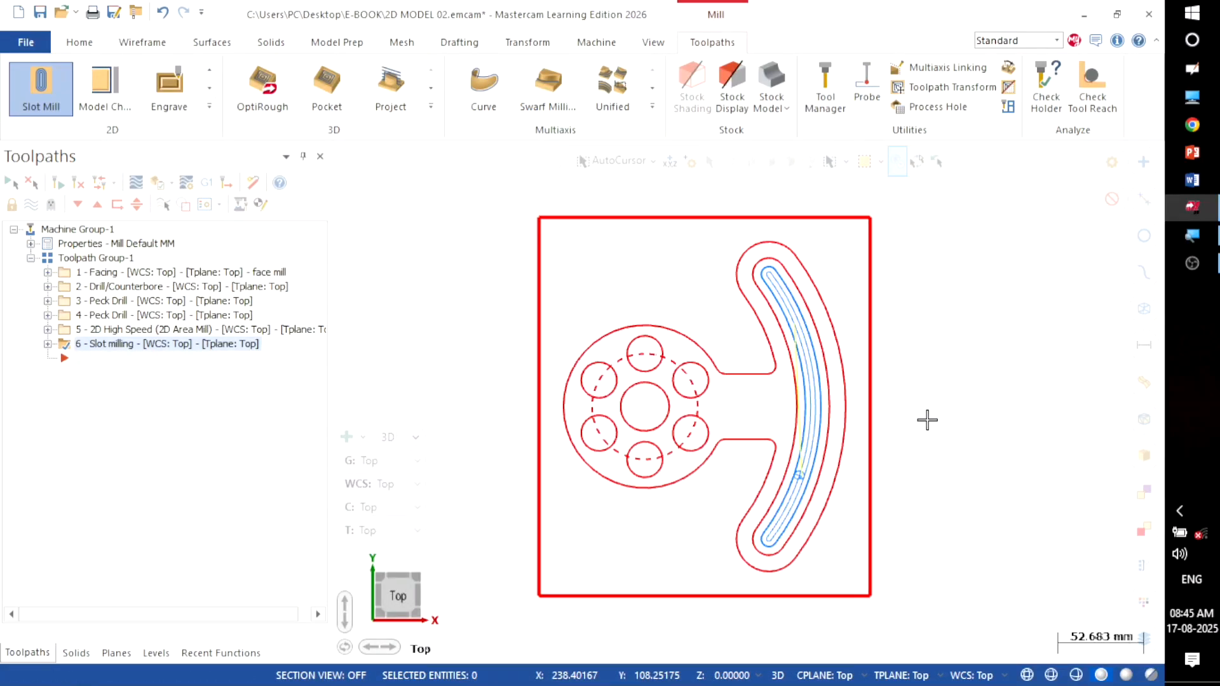
Step: Return to the Top view and show the toolpaths of all six operations together
right_click(945, 264)
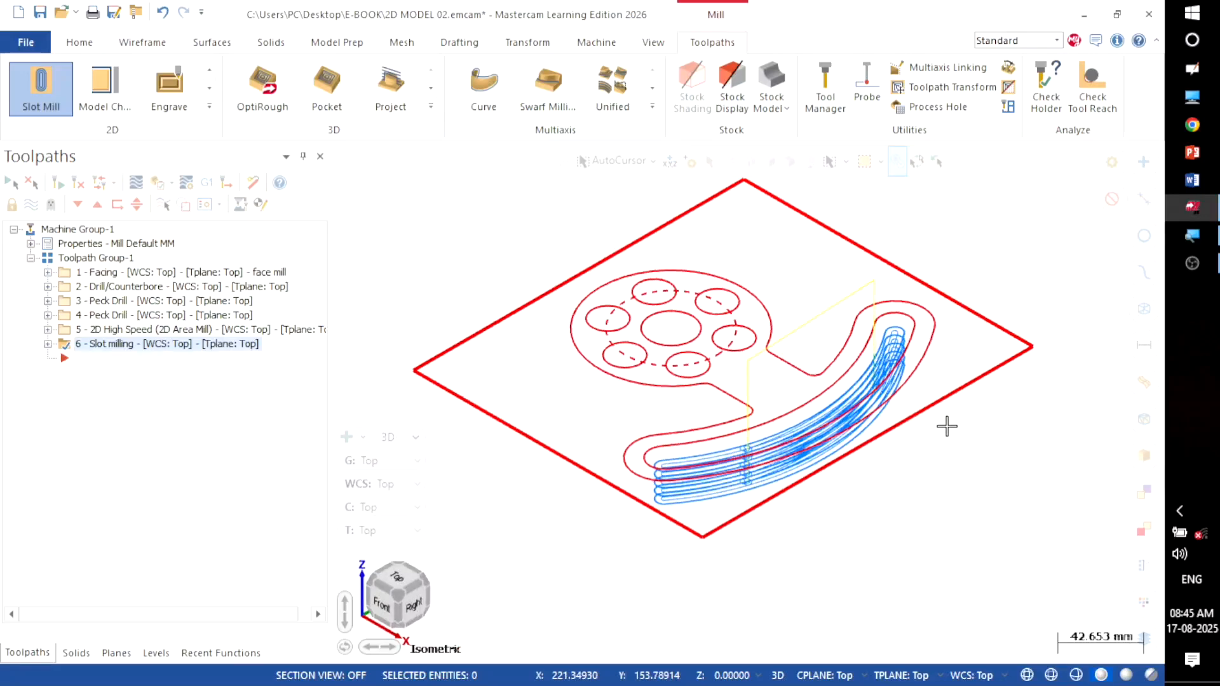
scroll(898, 521, down, 2)
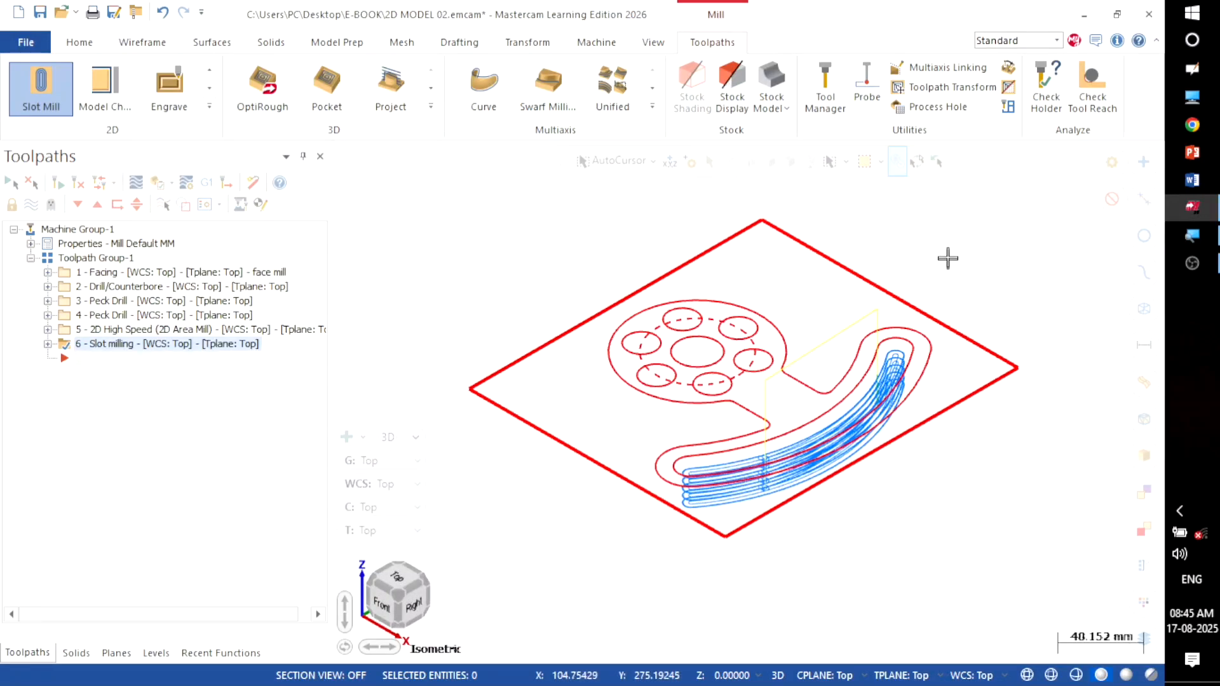
right_click(949, 230)
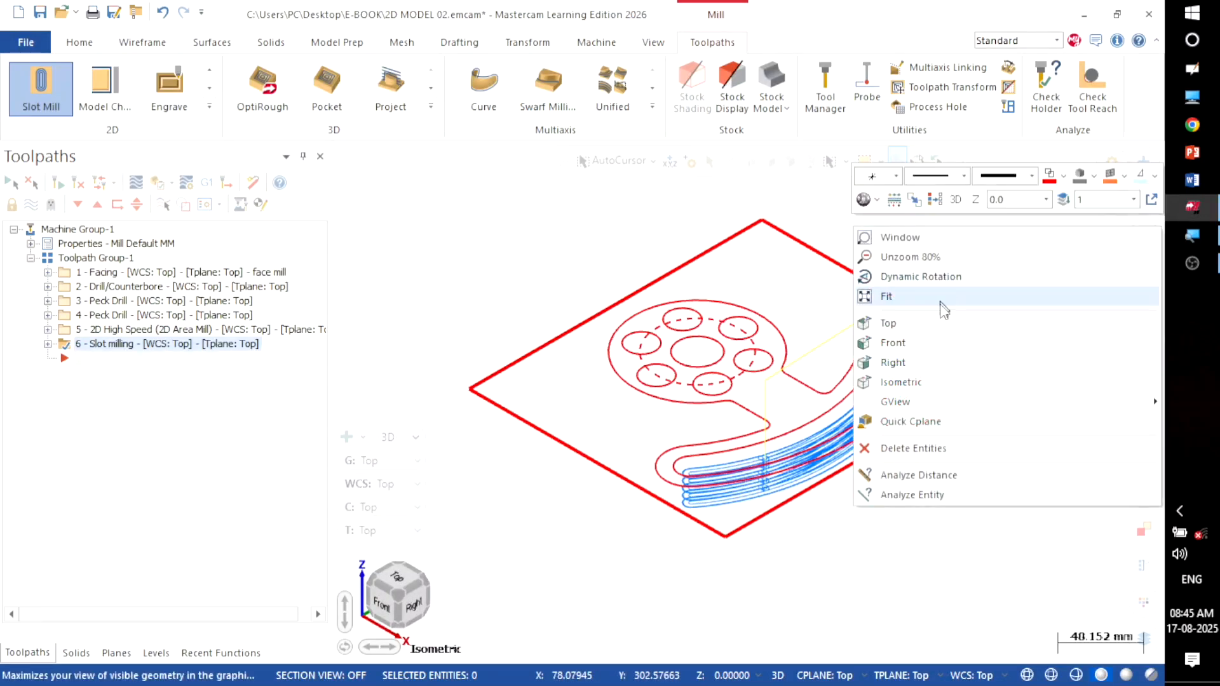
click(941, 321)
click(83, 258)
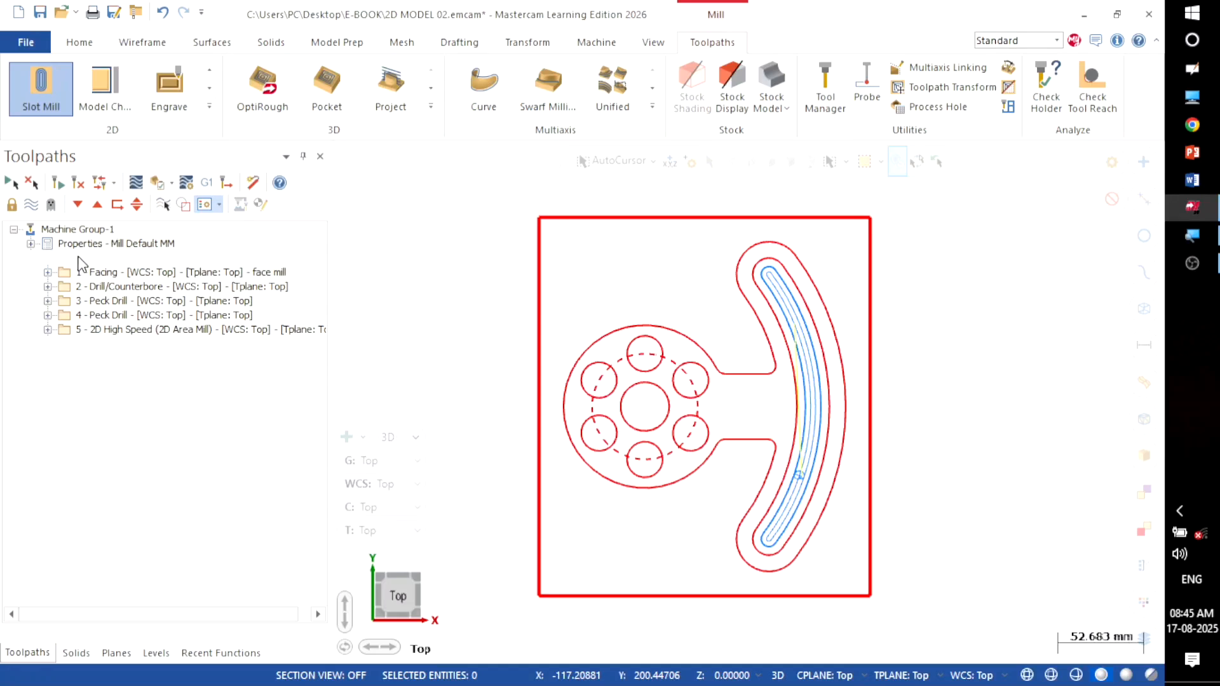
click(31, 204)
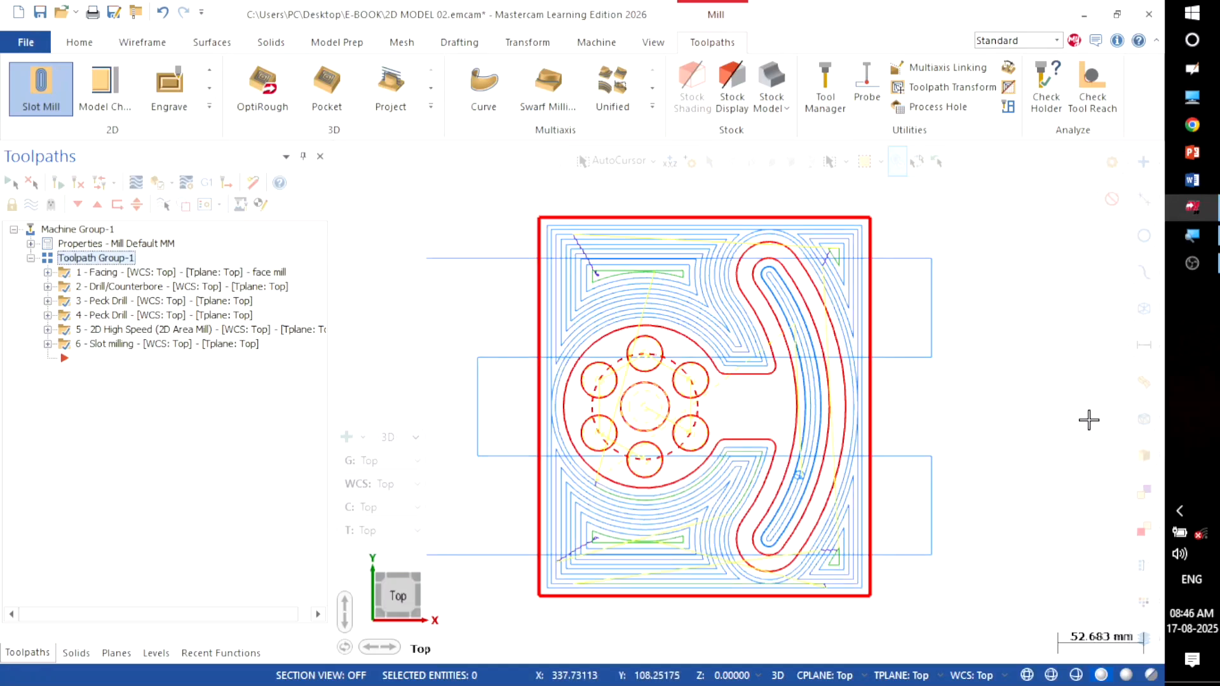
Step: Verify all six operations (3916 moves) and frame the uncut stock block in Isometric (WCS) view
click(155, 183)
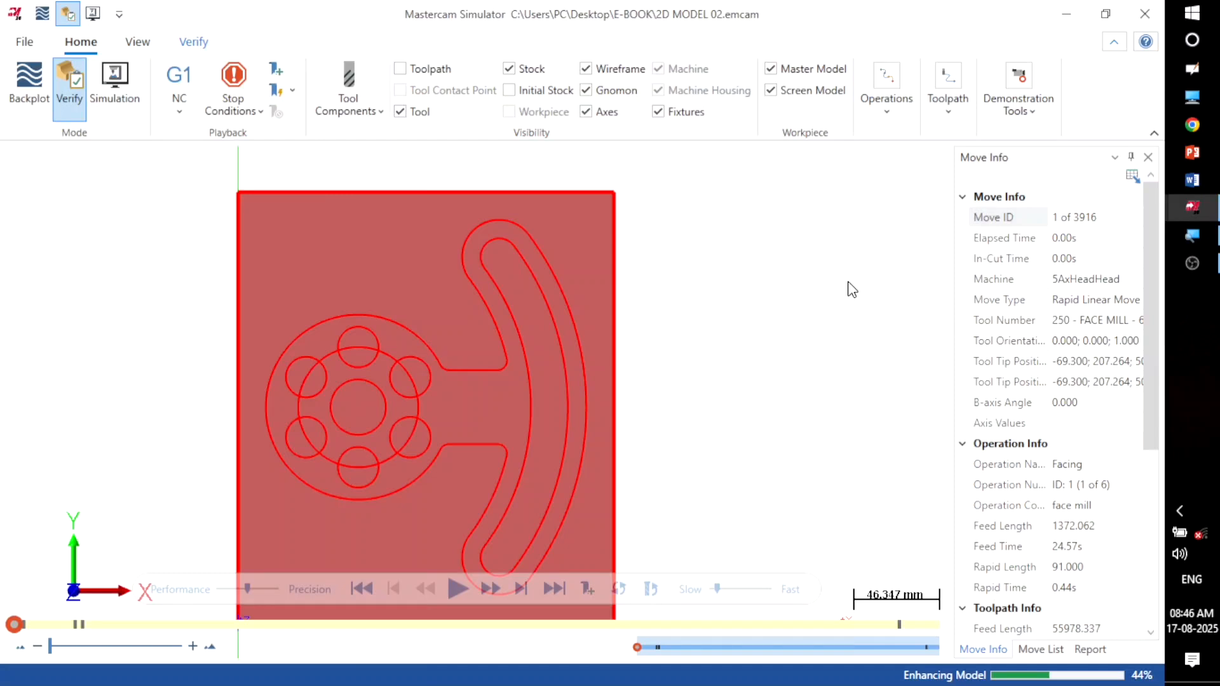
right_click(784, 265)
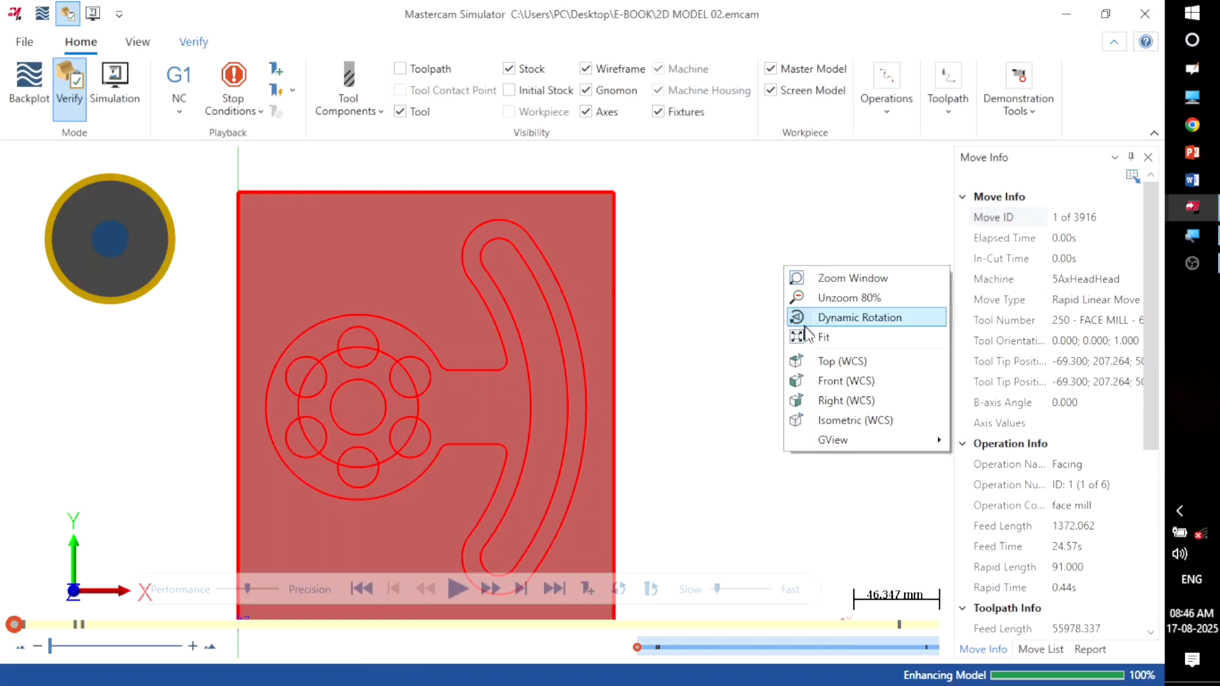
click(830, 420)
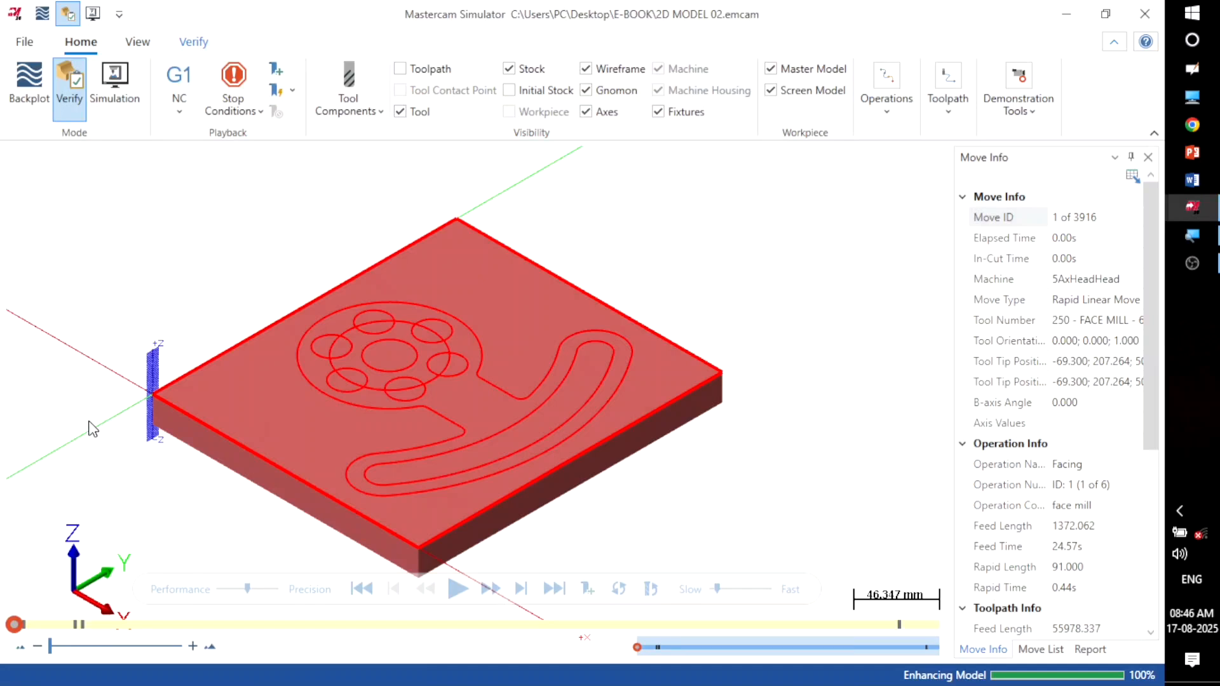
scroll(93, 429, up, 1)
scroll(92, 429, down, 1)
scroll(176, 491, down, 1)
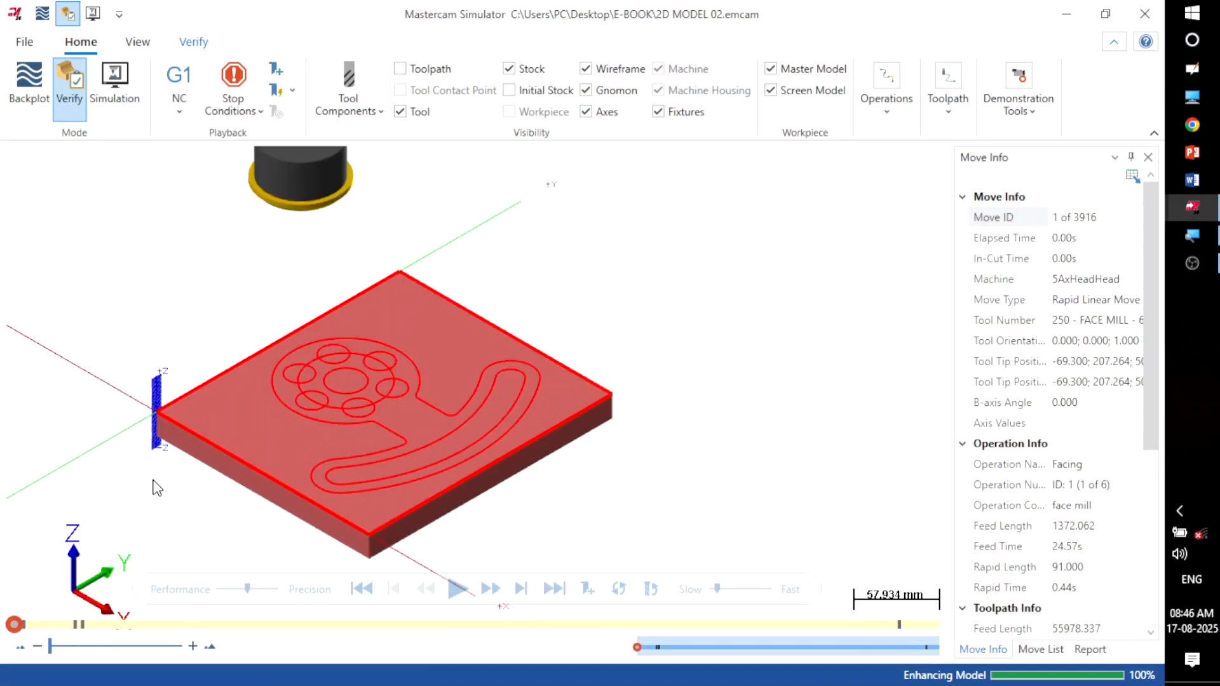
scroll(156, 487, up, 1)
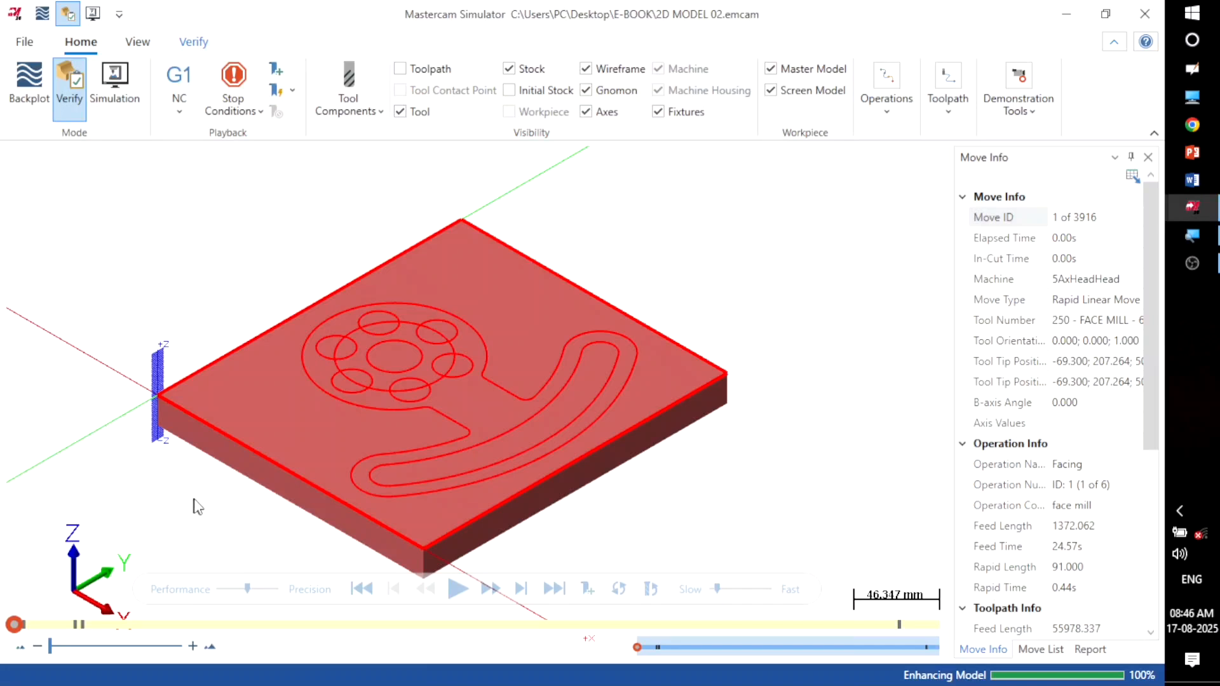
scroll(818, 265, down, 2)
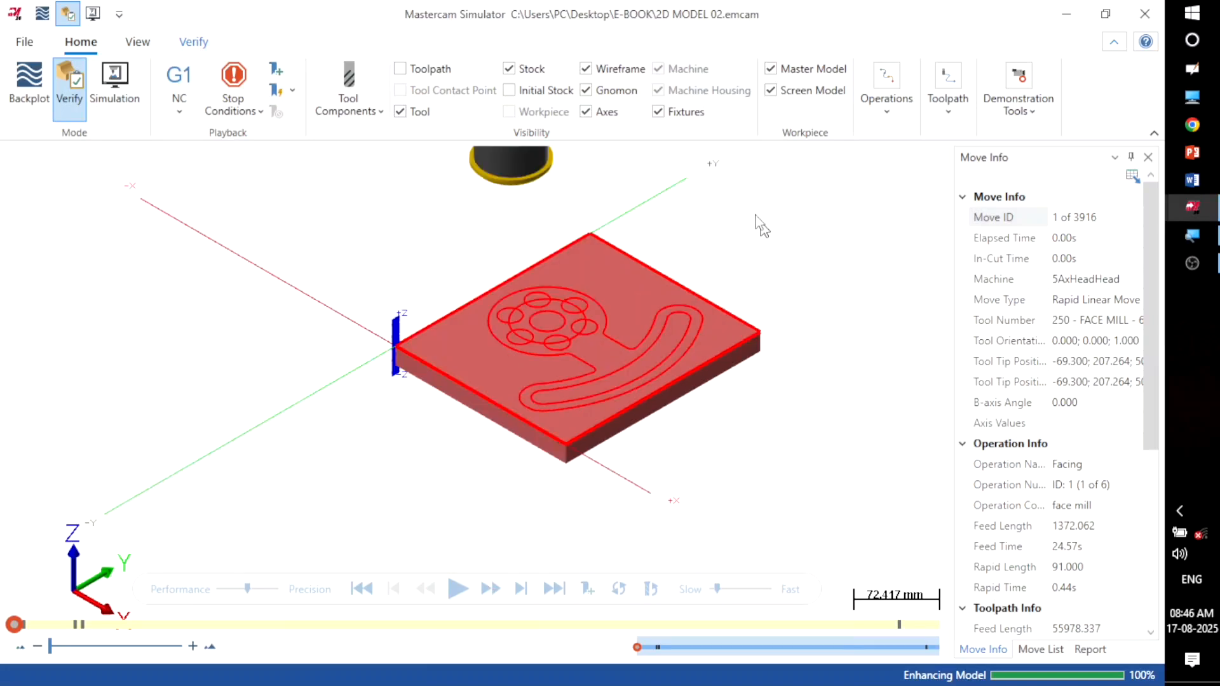
scroll(660, 251, up, 2)
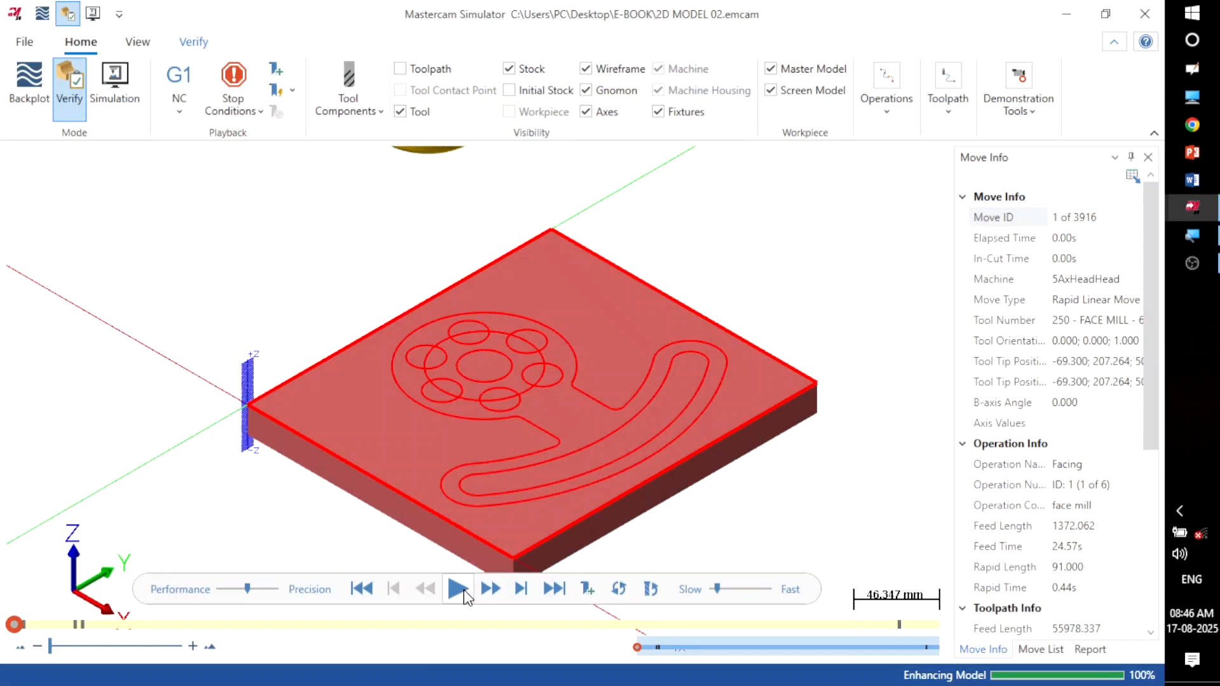
Step: Play all 3916 moves with Color Loop enabled, raising the playback speed toward Fast
click(186, 41)
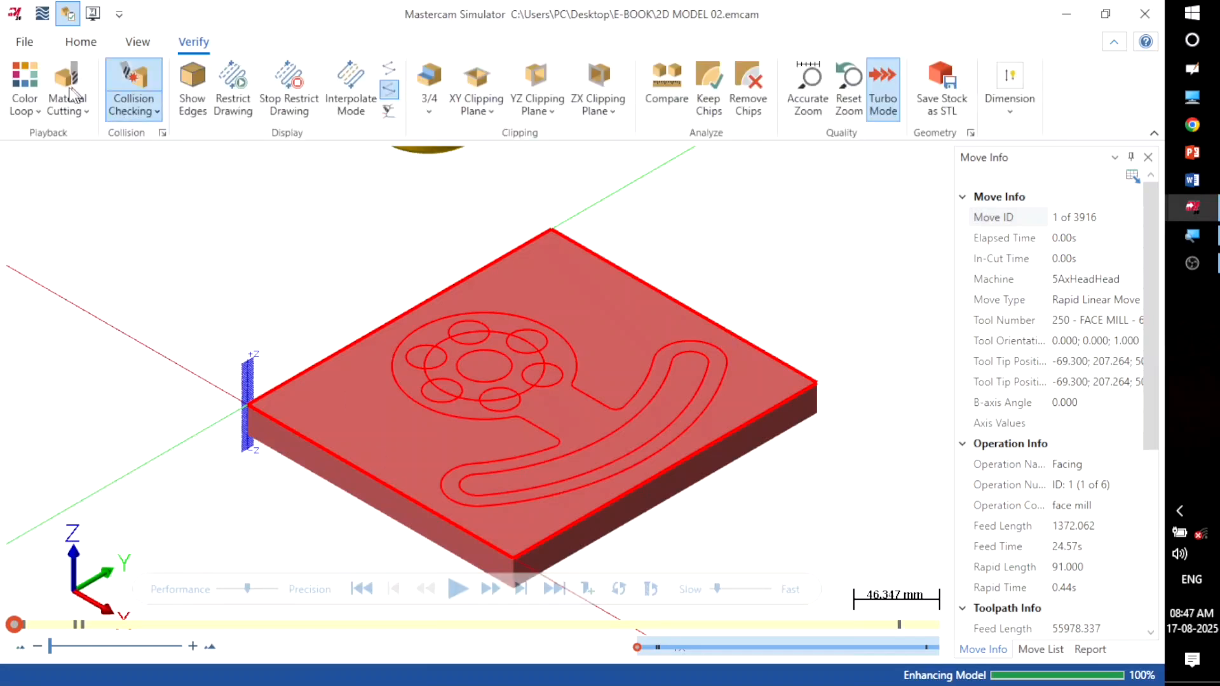
click(37, 75)
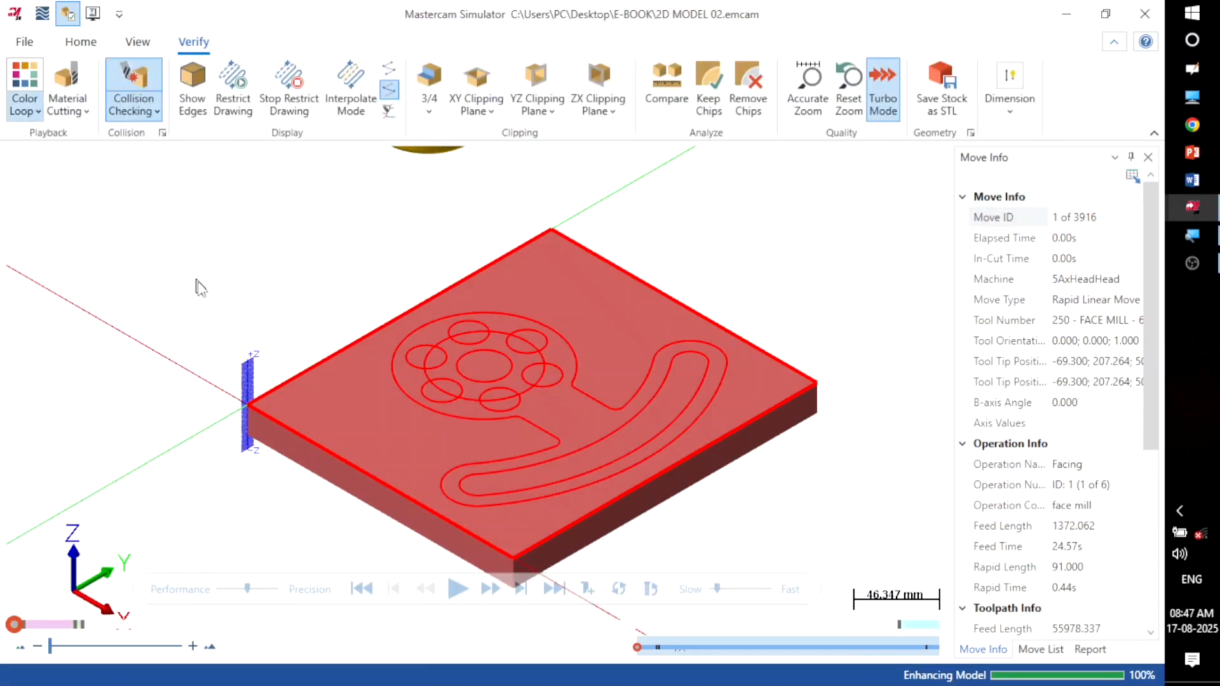
click(457, 589)
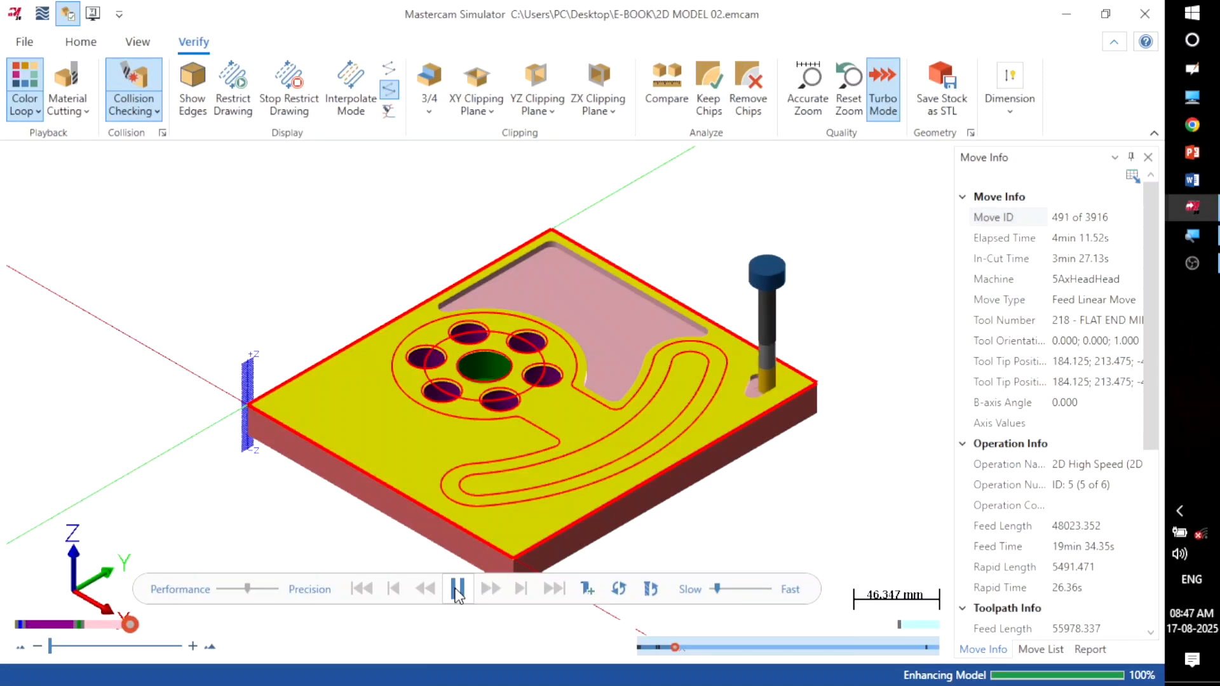
click(762, 588)
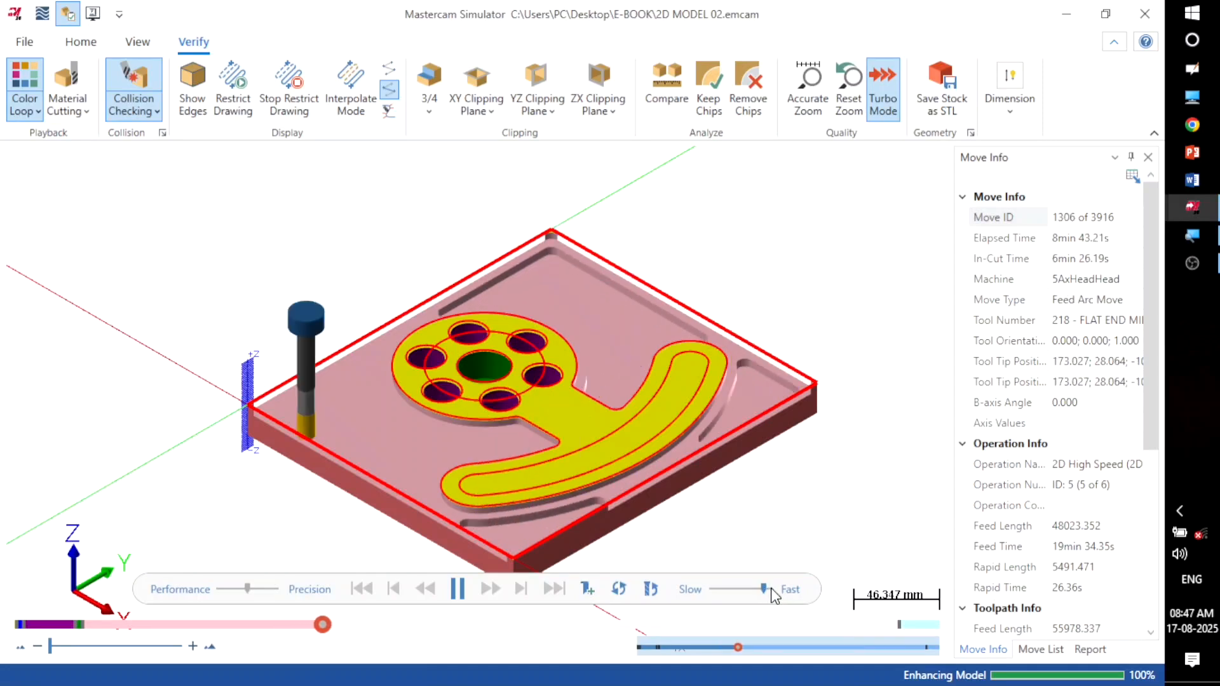
click(771, 588)
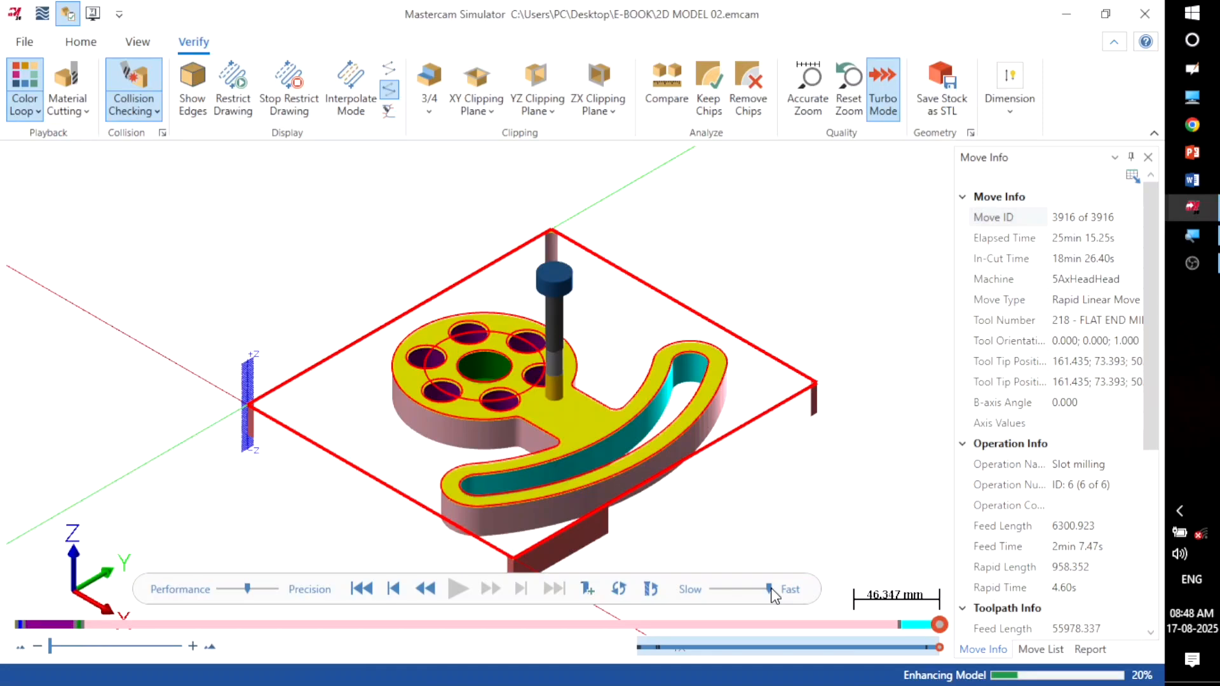
Step: Turn off Wireframe and Tool display, leaving the stock opaque
click(80, 43)
click(587, 69)
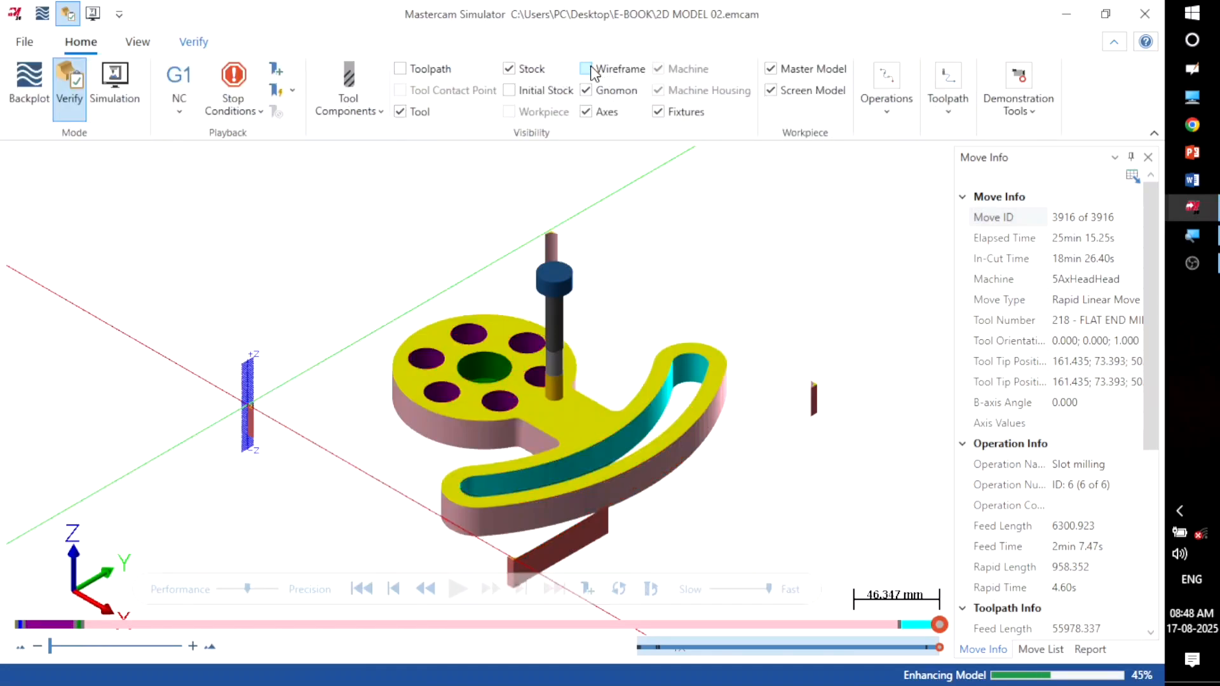
click(509, 69)
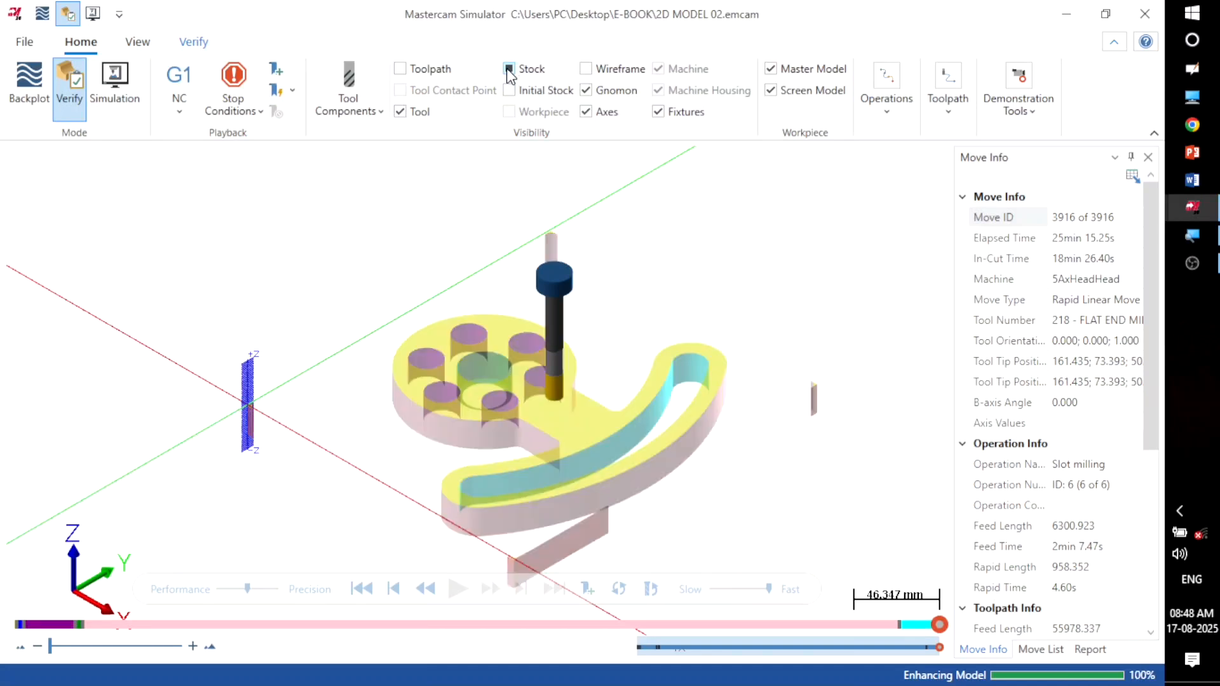
click(509, 69)
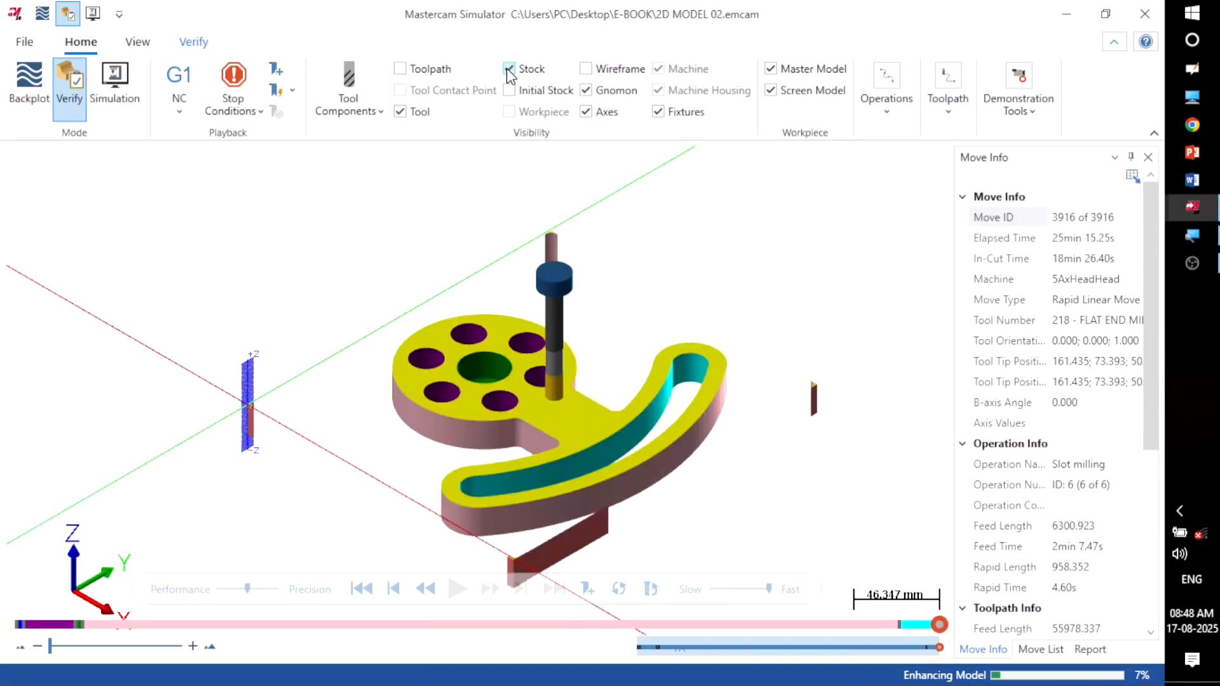
click(400, 112)
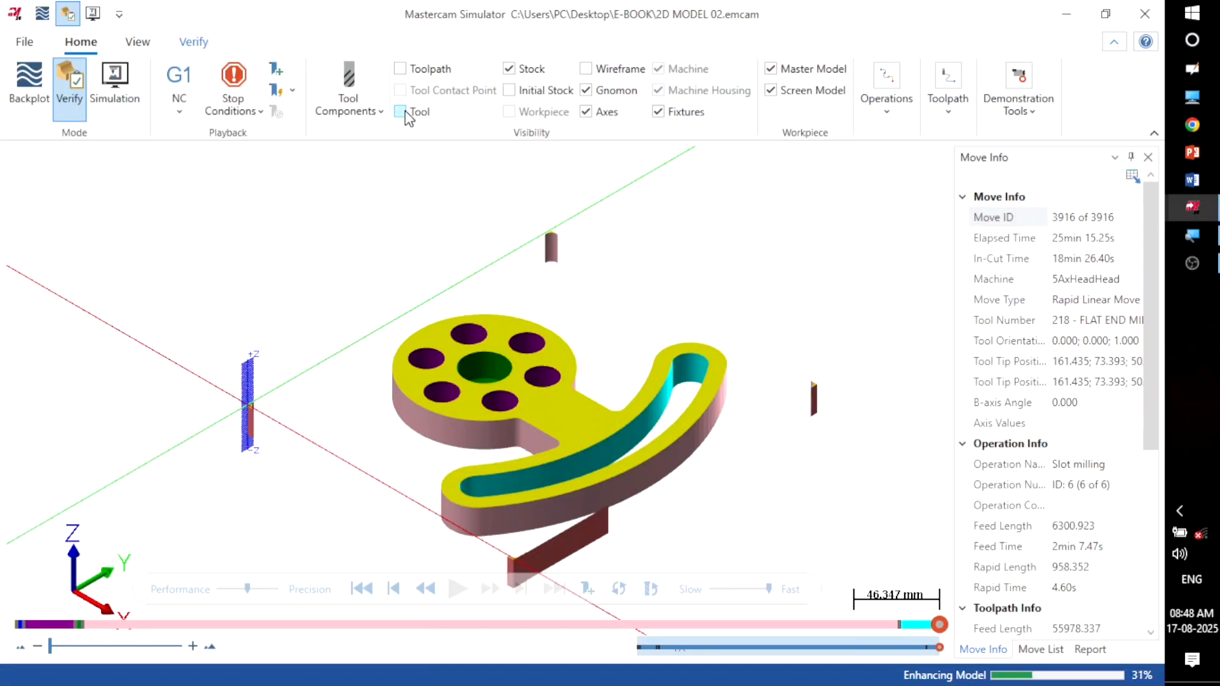
Step: Inspect the finished part from Top view, then return to Isometric (WCS)
right_click(692, 192)
click(707, 338)
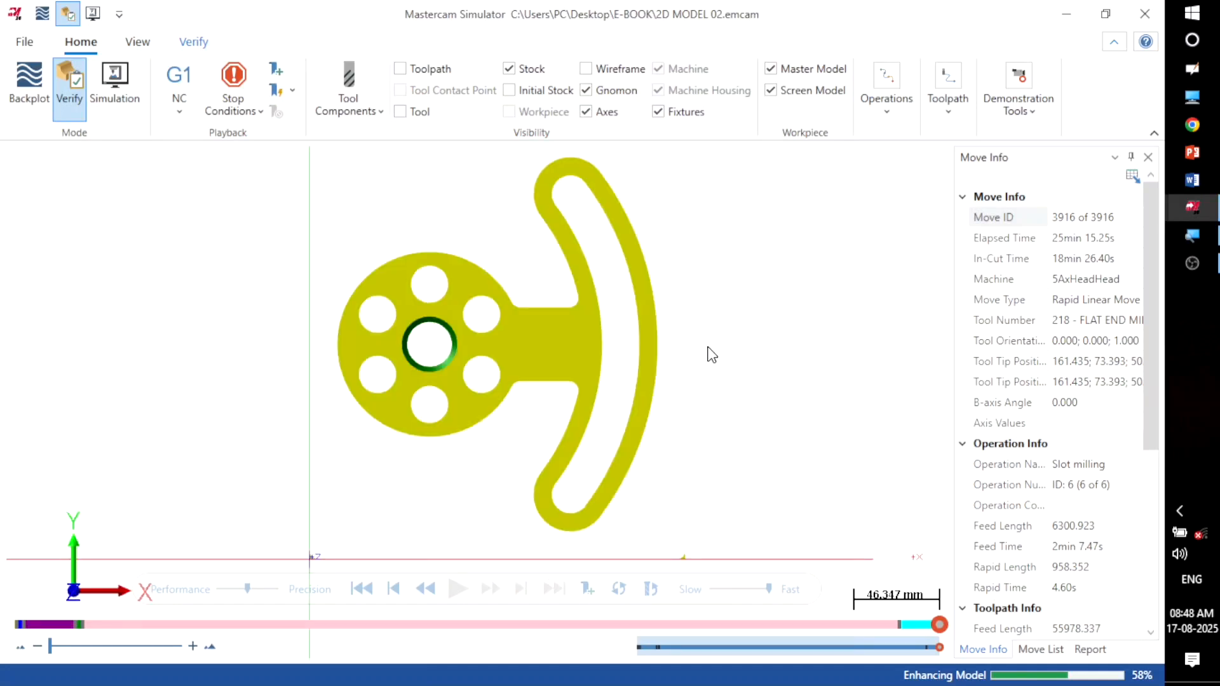
scroll(749, 237, down, 3)
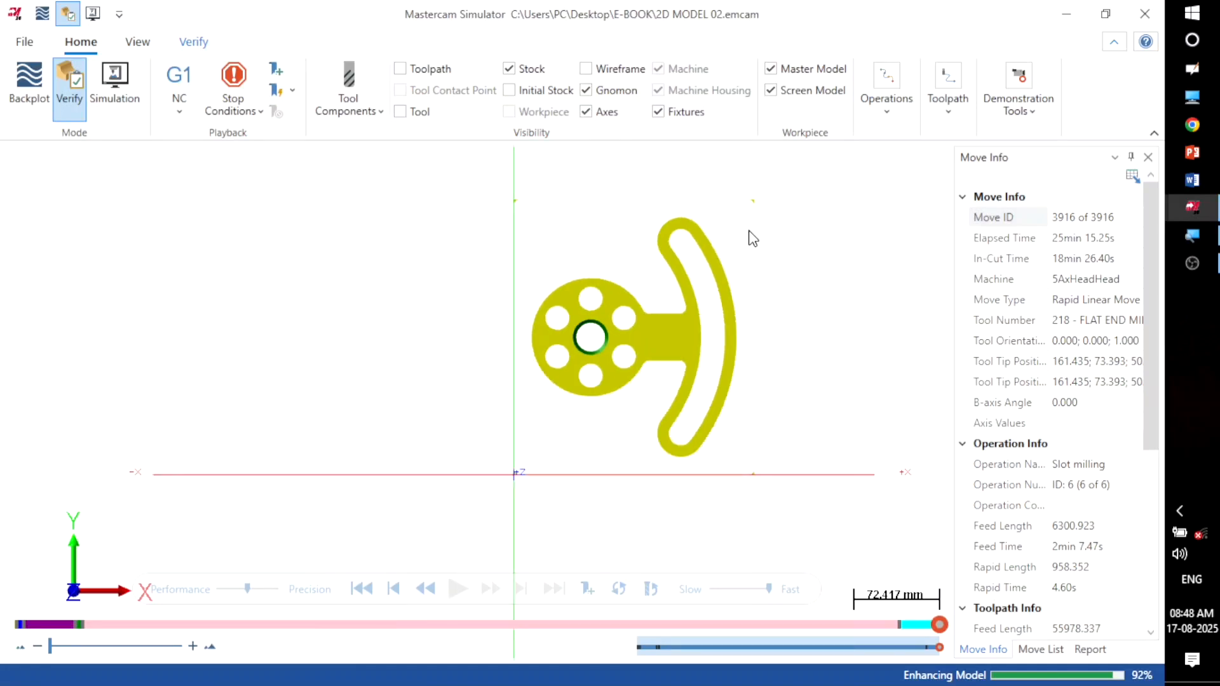
right_click(752, 237)
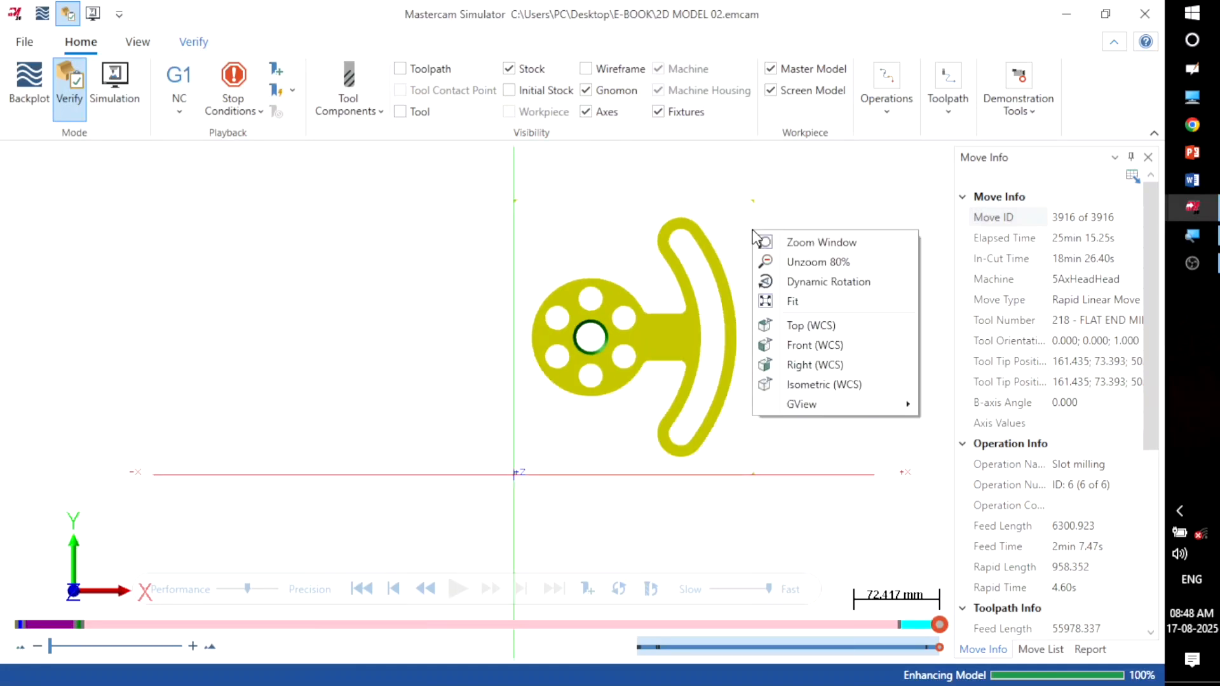
click(791, 385)
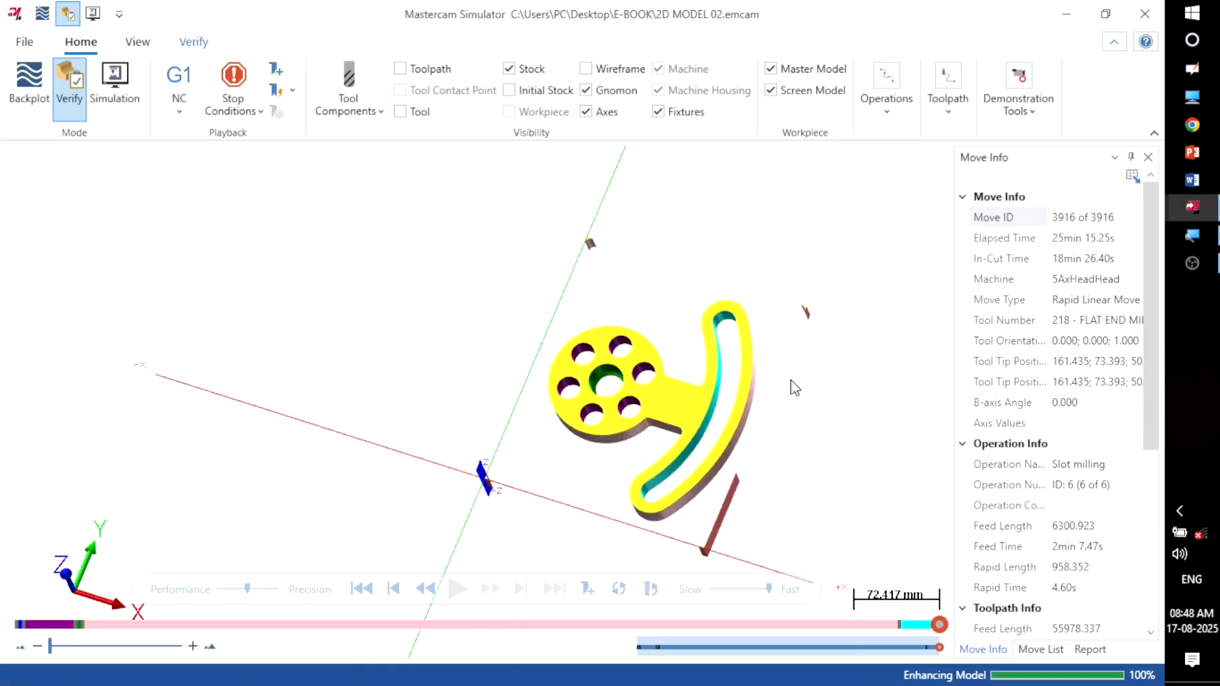